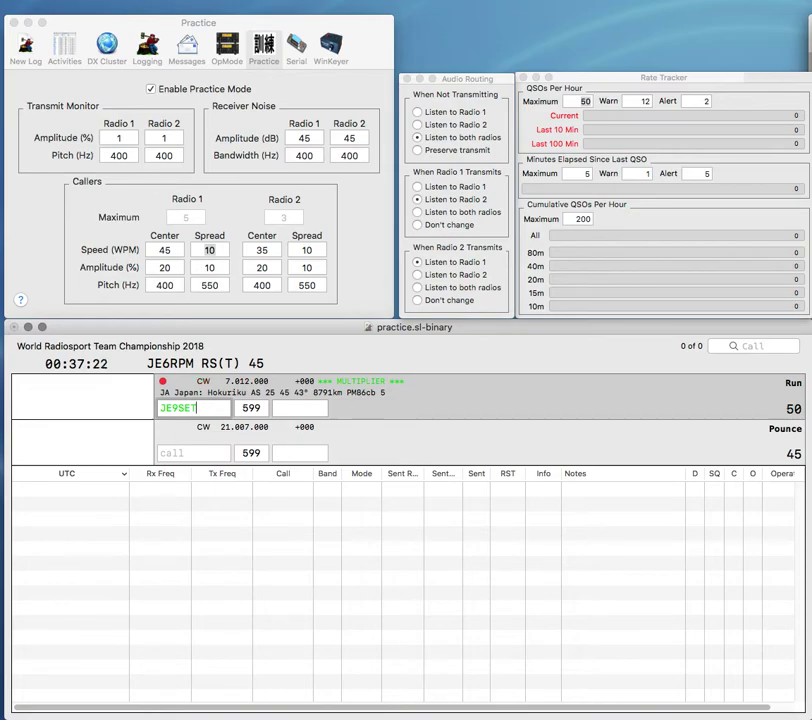
key(space)
key(space)
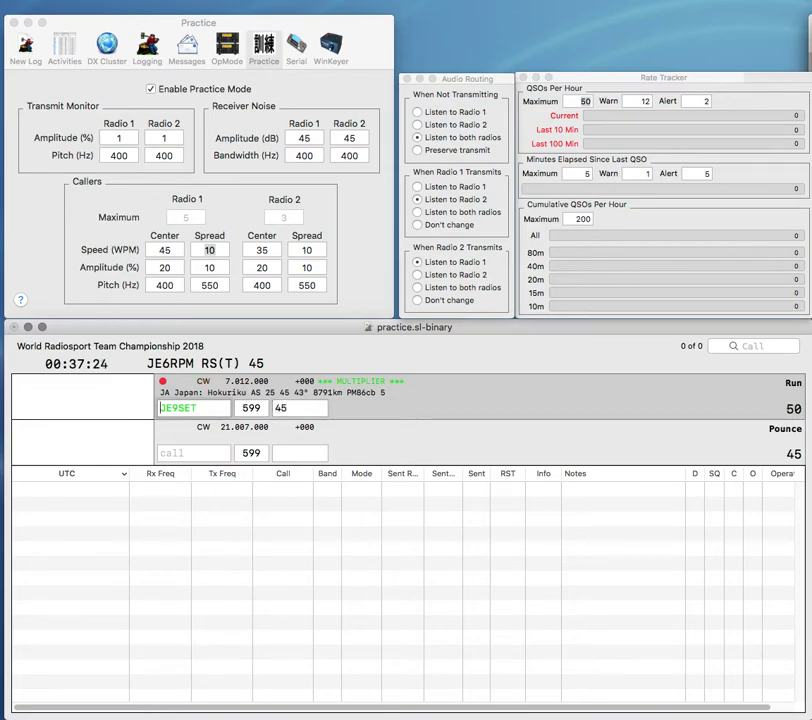
key(Delete)
text(2)
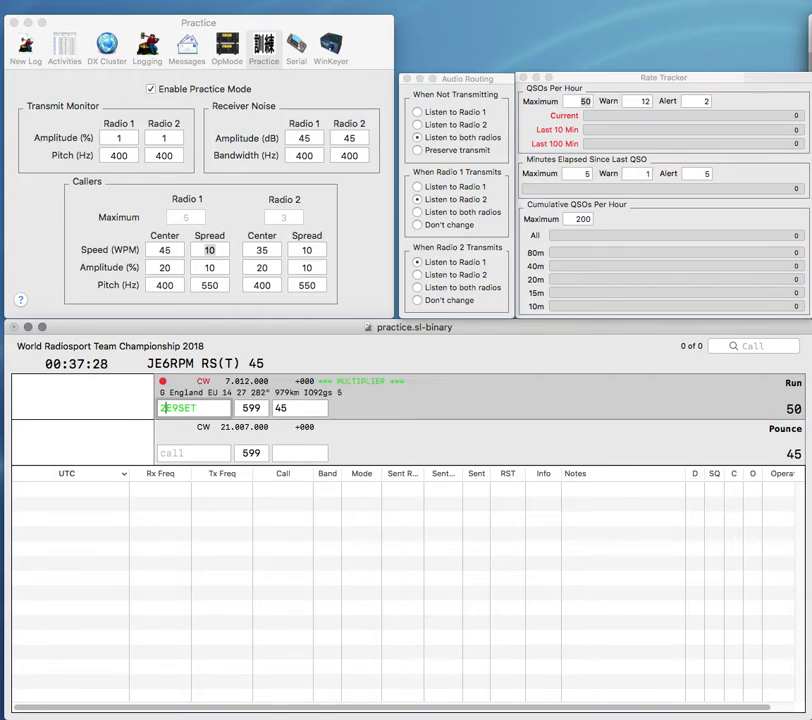
key(Right)
key(Right)
key(Delete)
text(0)
key(Delete)
key(Delete)
text(HS)
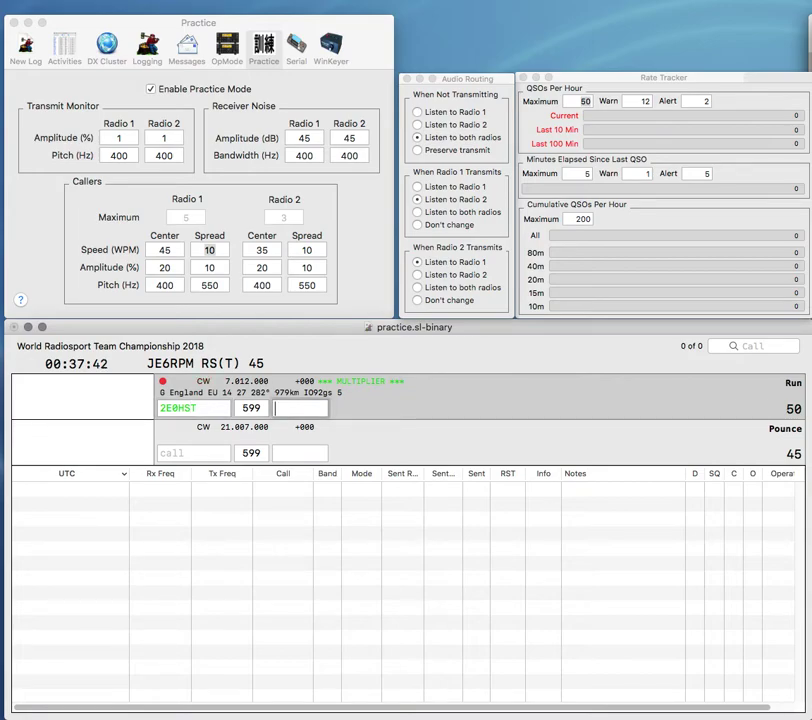
key(Tab)
text(27)
click(177, 408)
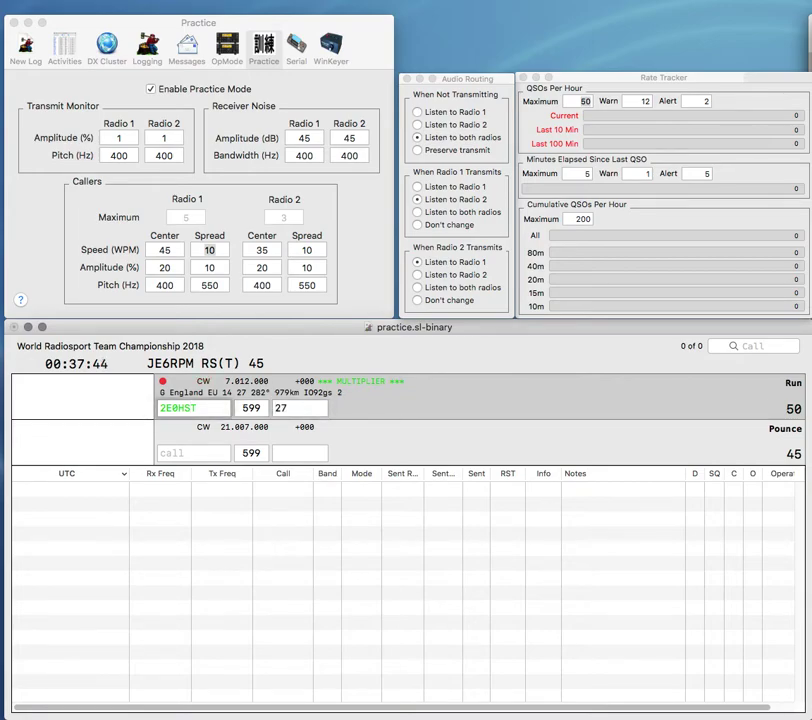
key(Delete)
text(S)
key(Delete)
text(H)
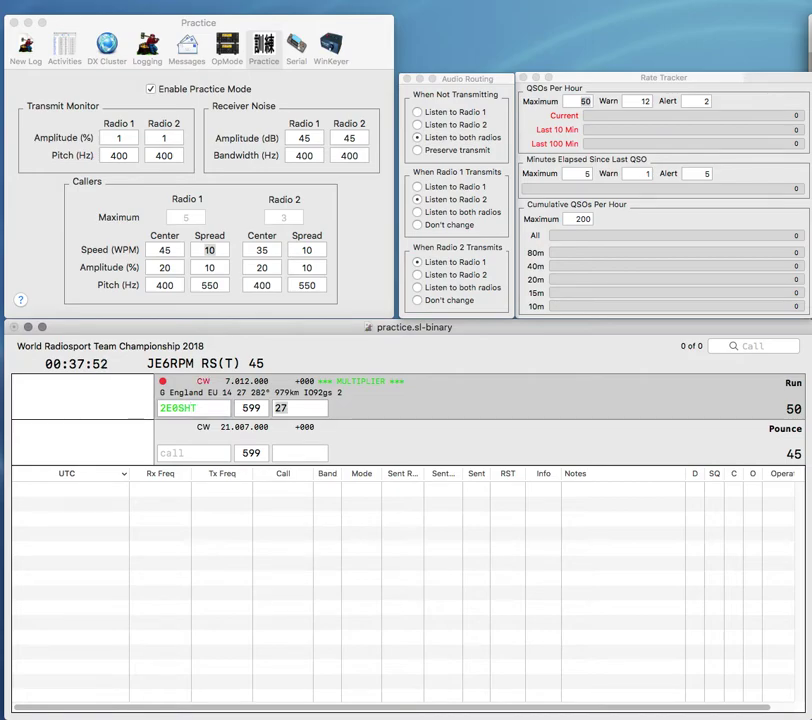
key(Return)
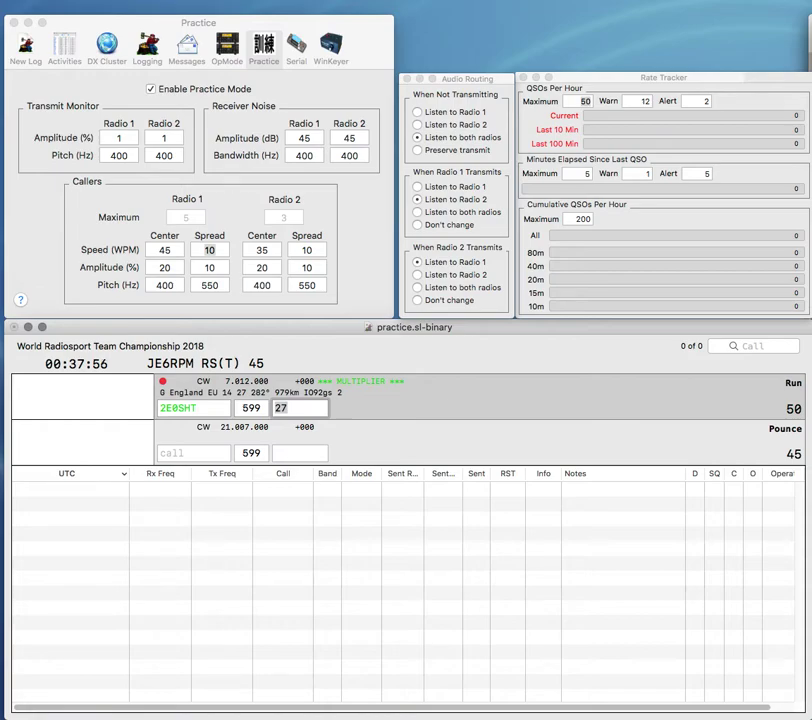
key(Return)
text(KCD)
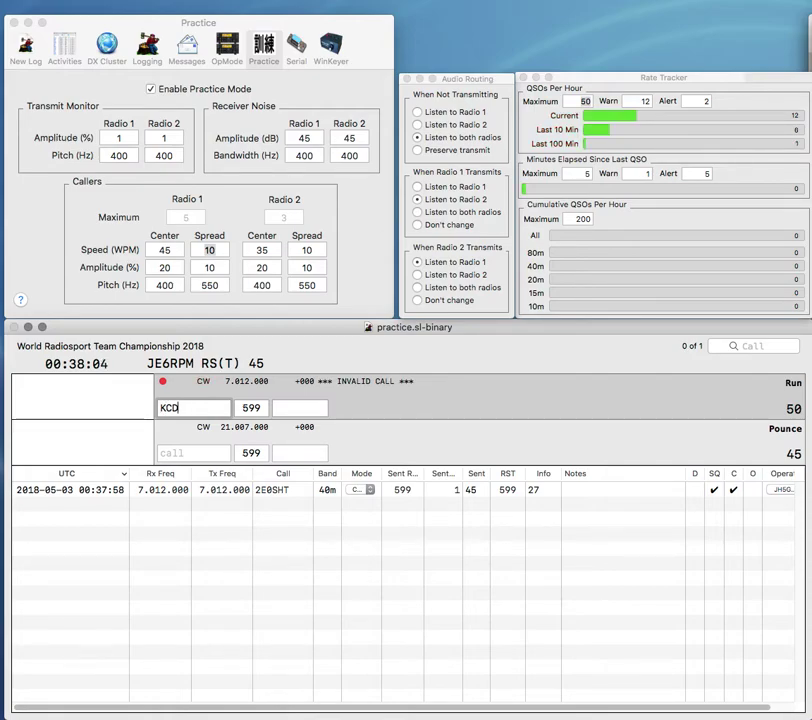
text(R)
click(161, 408)
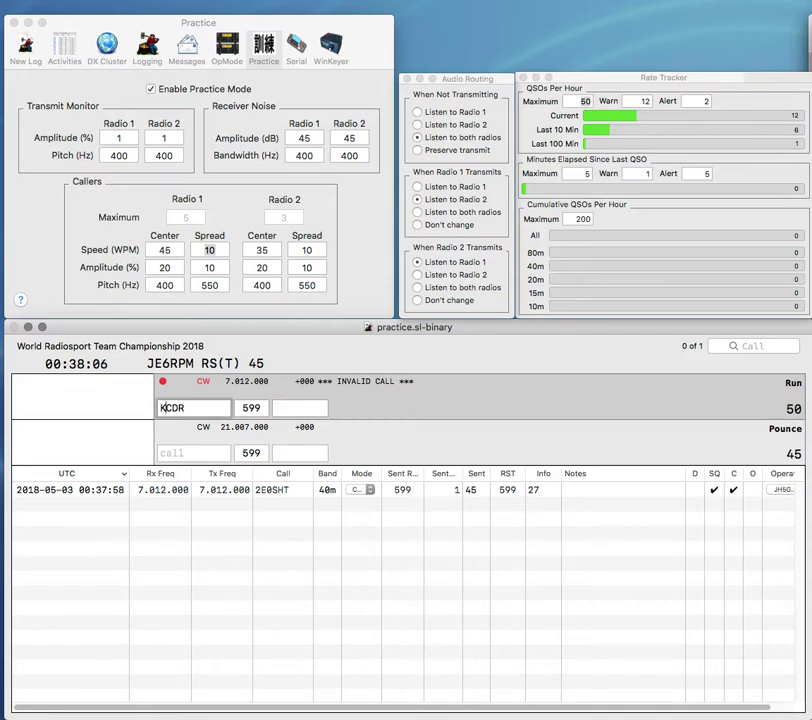
text(N1)
key(Return)
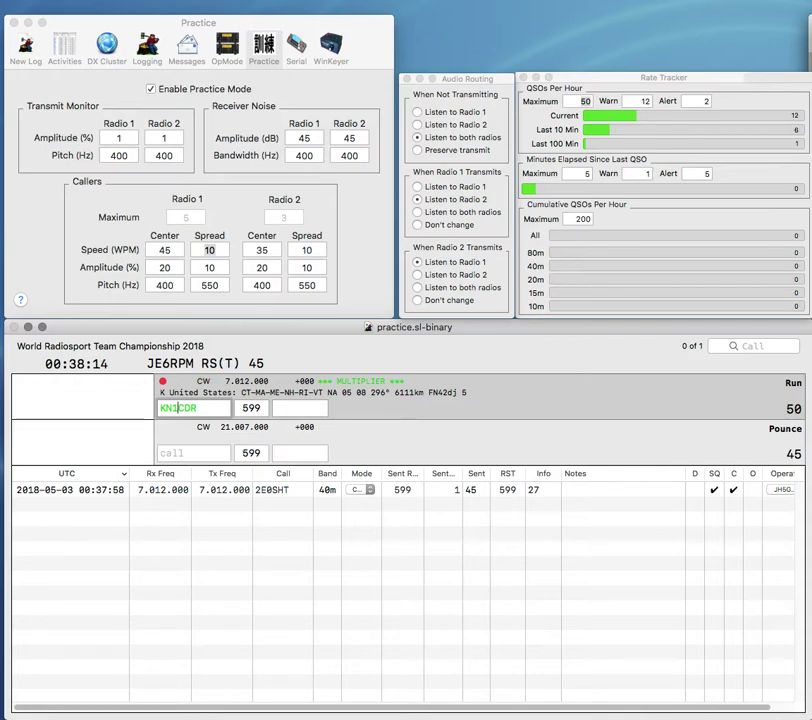
key(Right)
key(shift+Right)
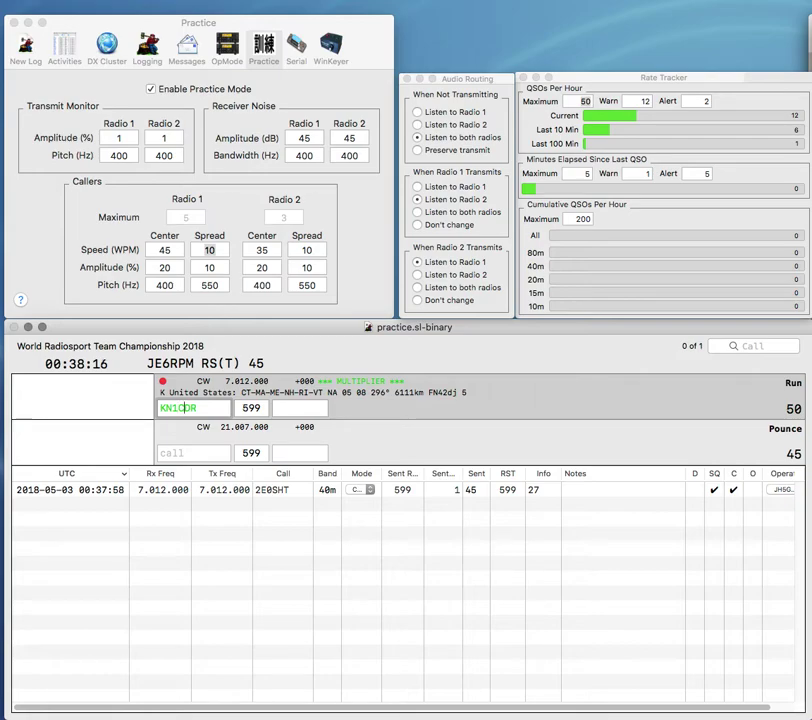
text(B)
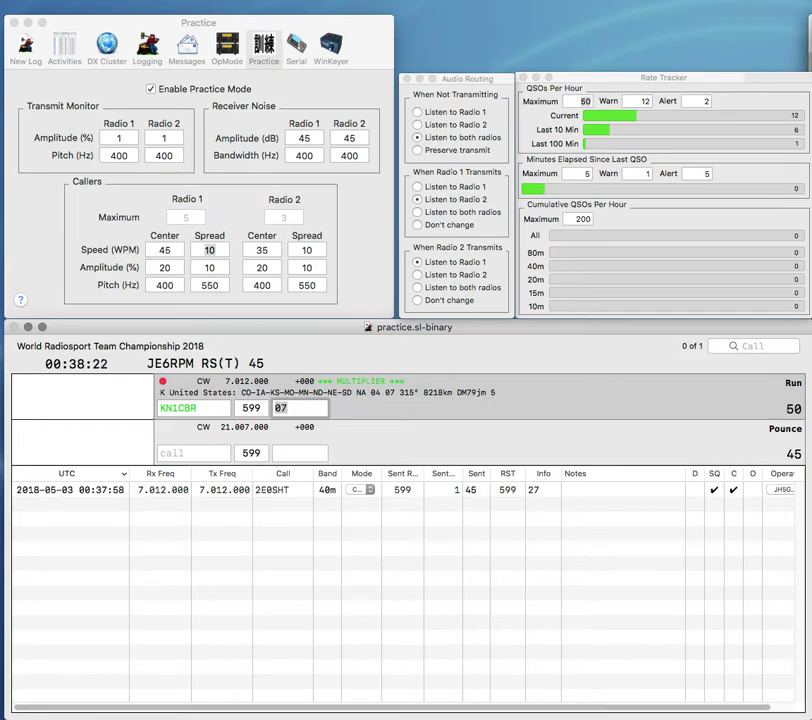
key(Return)
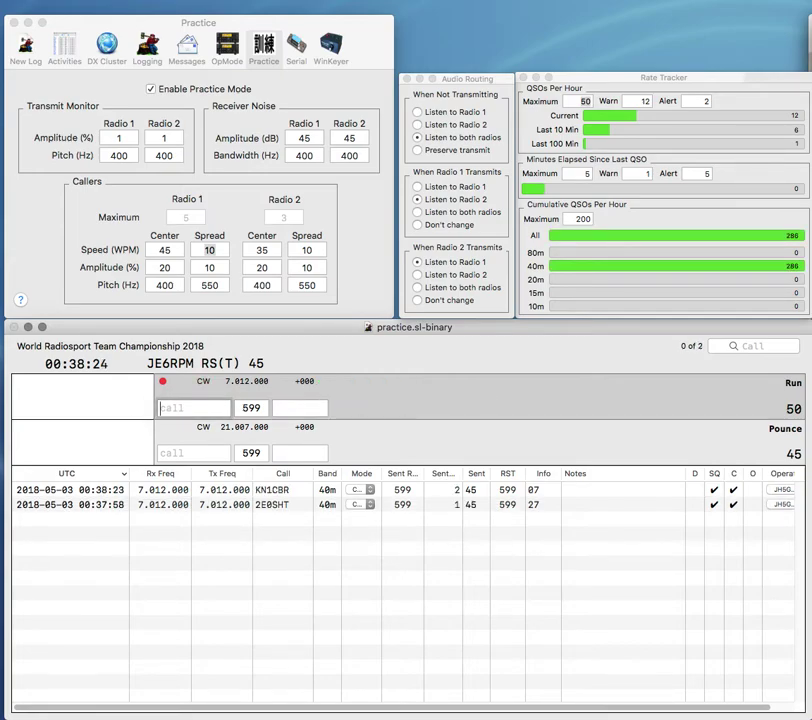
text(Z)
key(Left)
text(YO5BR)
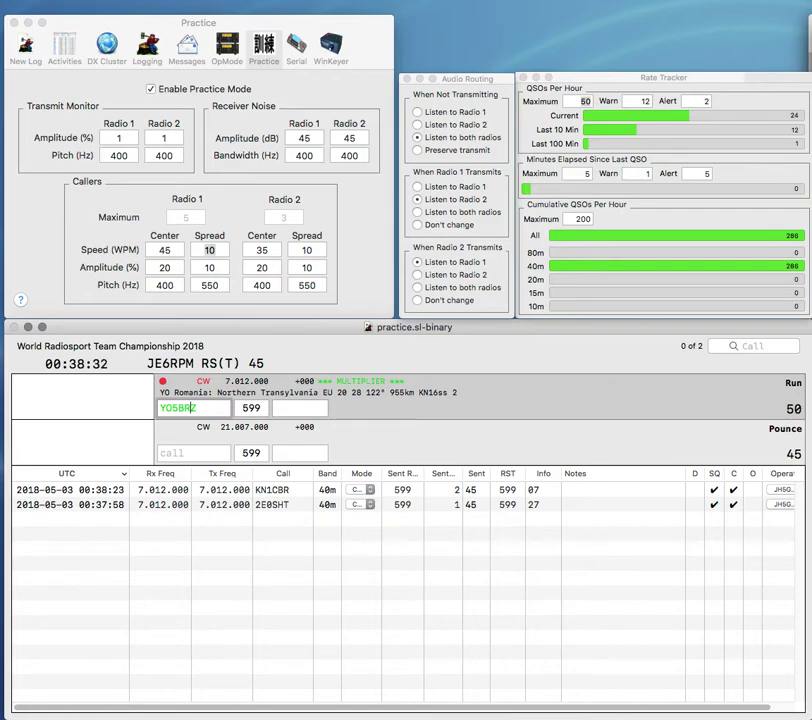
key(space)
key(Return)
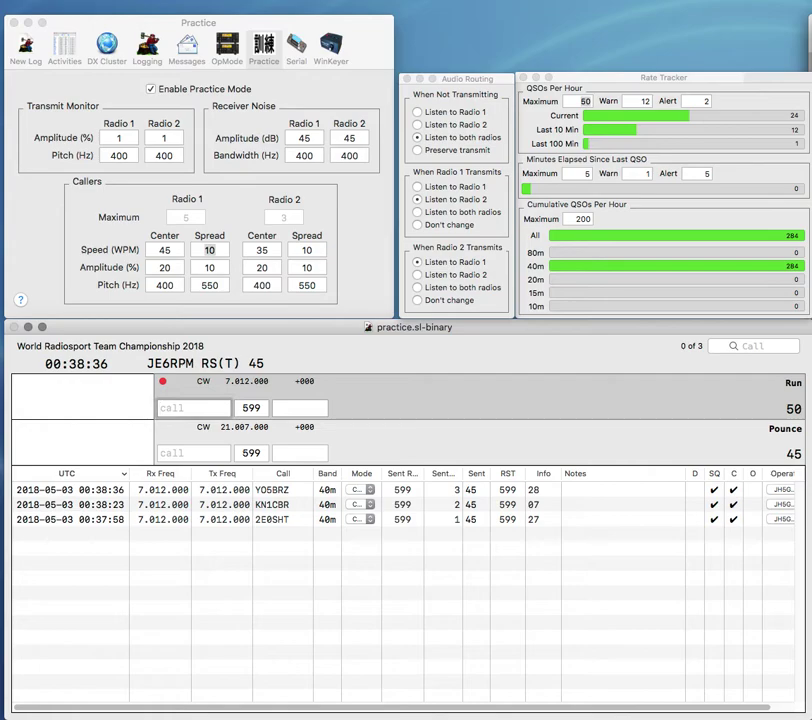
- Enter the callsign NF3C with exchange 08 on the Run radio and log the contact
text(NC)
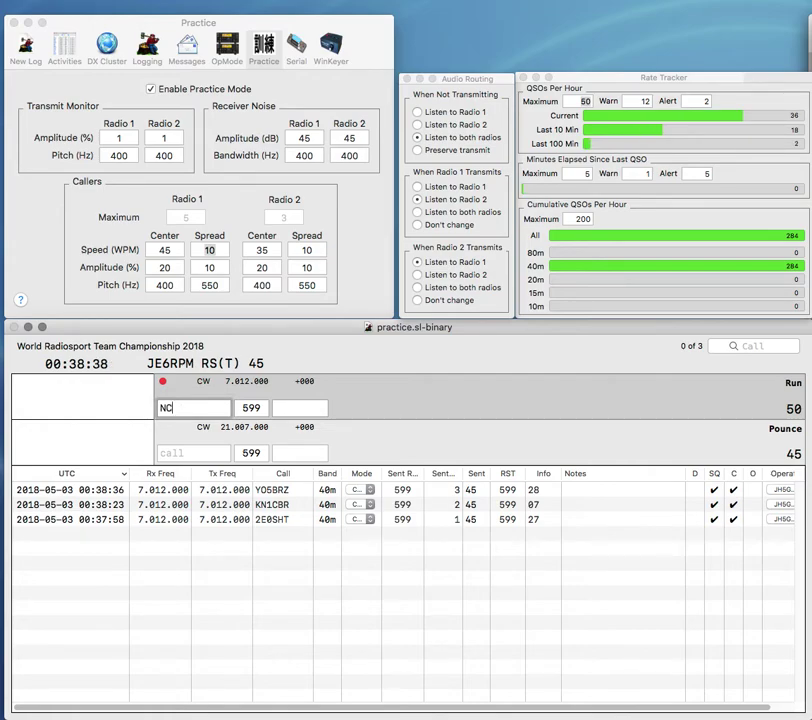
text(F3)
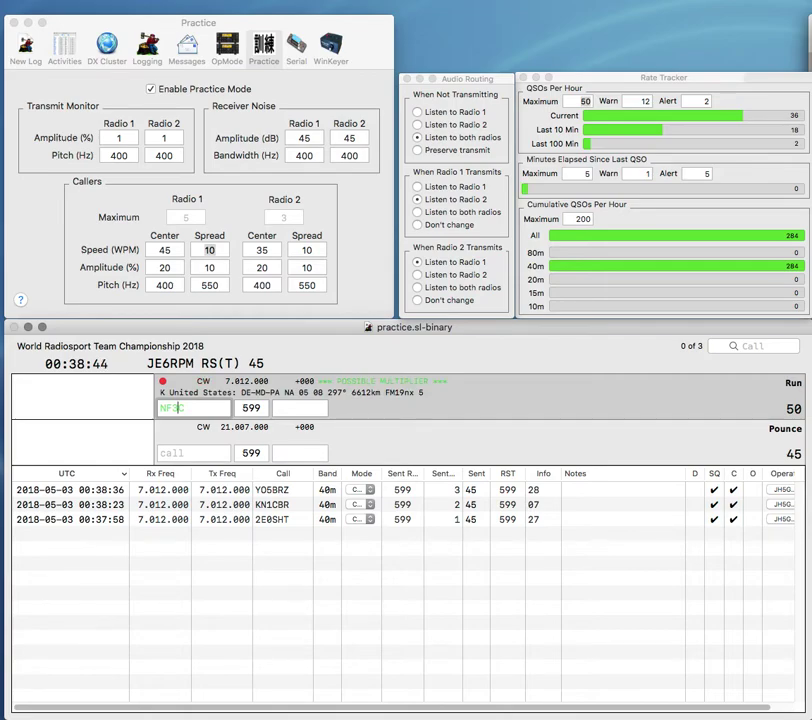
text(08)
key(Return)
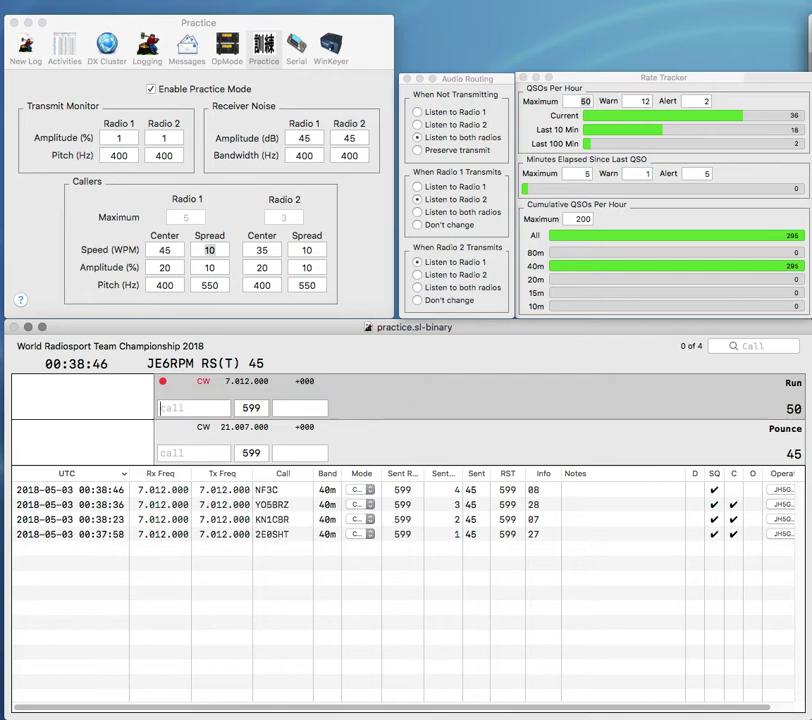
- Enter the callsign IK4UPB with exchange 28 on the Run radio and log the contact
text(IK4)
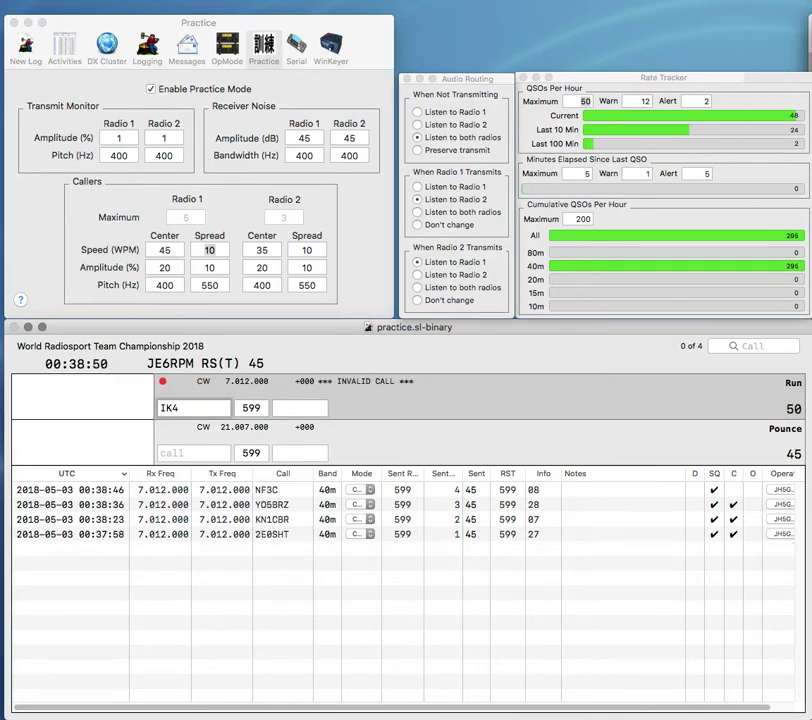
text(UPB)
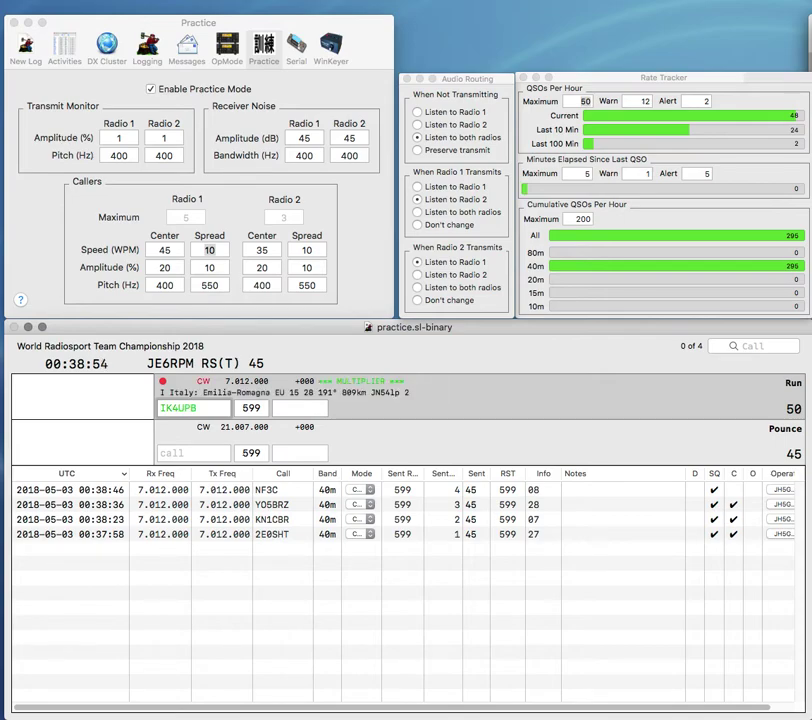
key(space)
text(28)
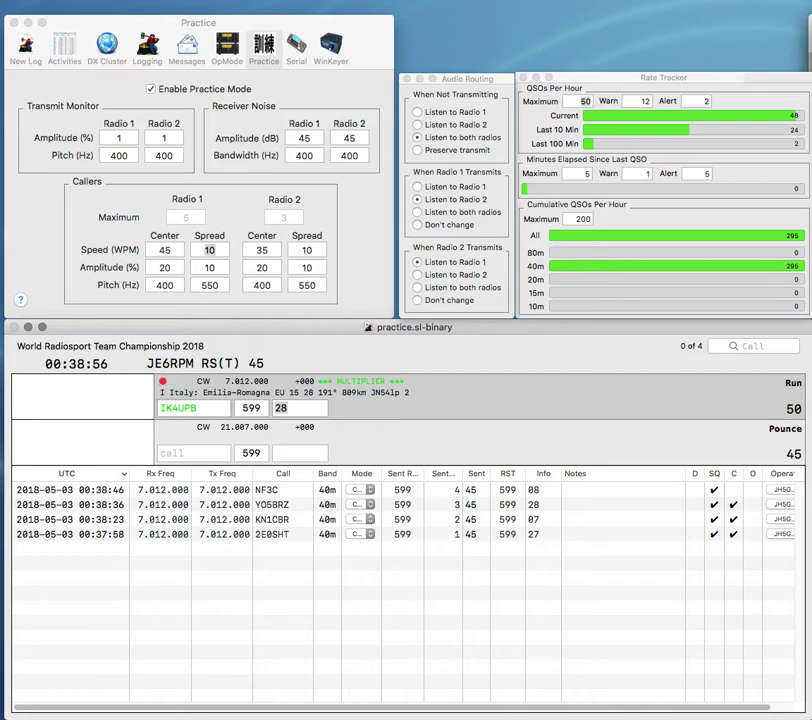
key(Return)
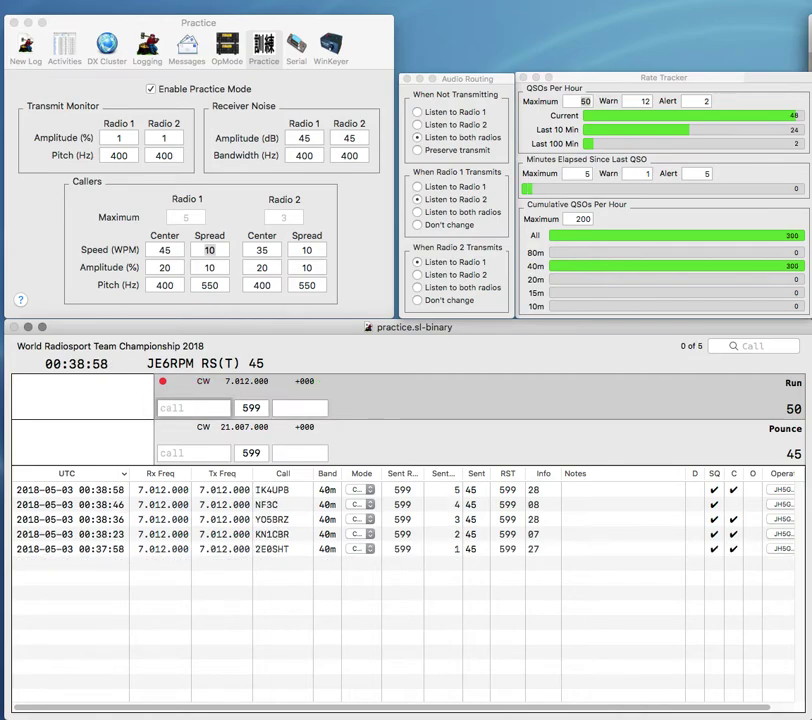
- Enter the callsign K4AB with exchange 08 on the Run radio and log the contact
text(AD)
text(K4)
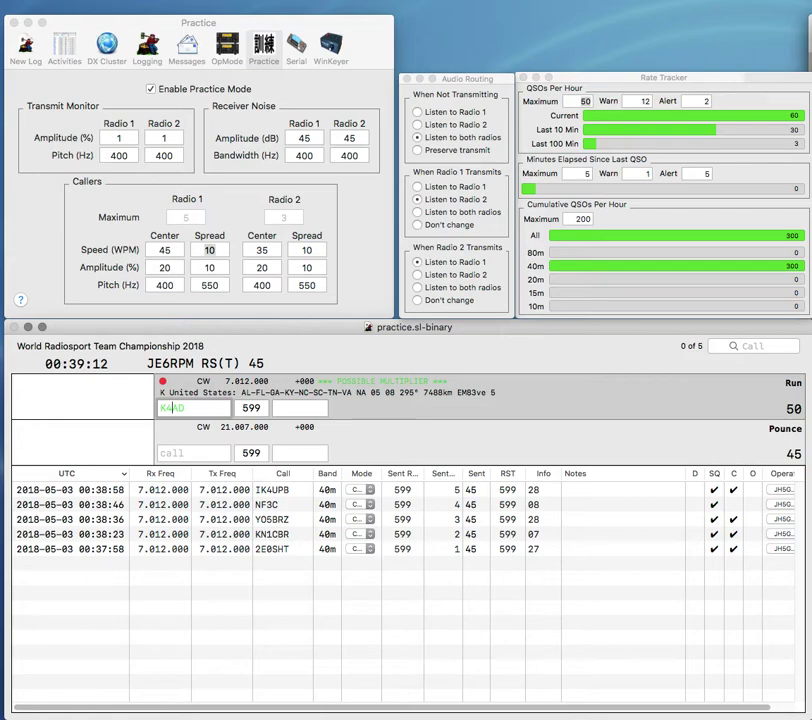
key(BackSpace)
text(B)
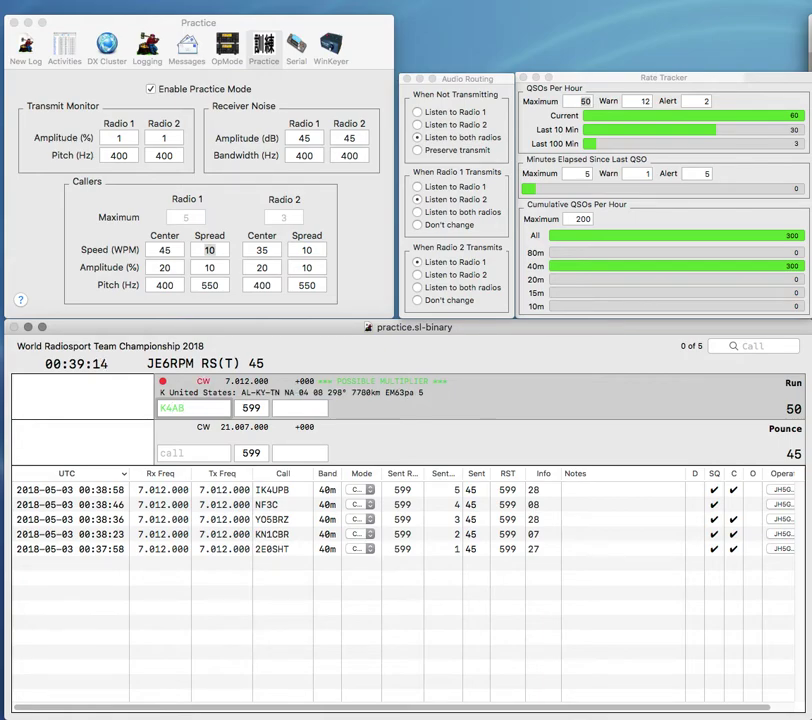
key(Return)
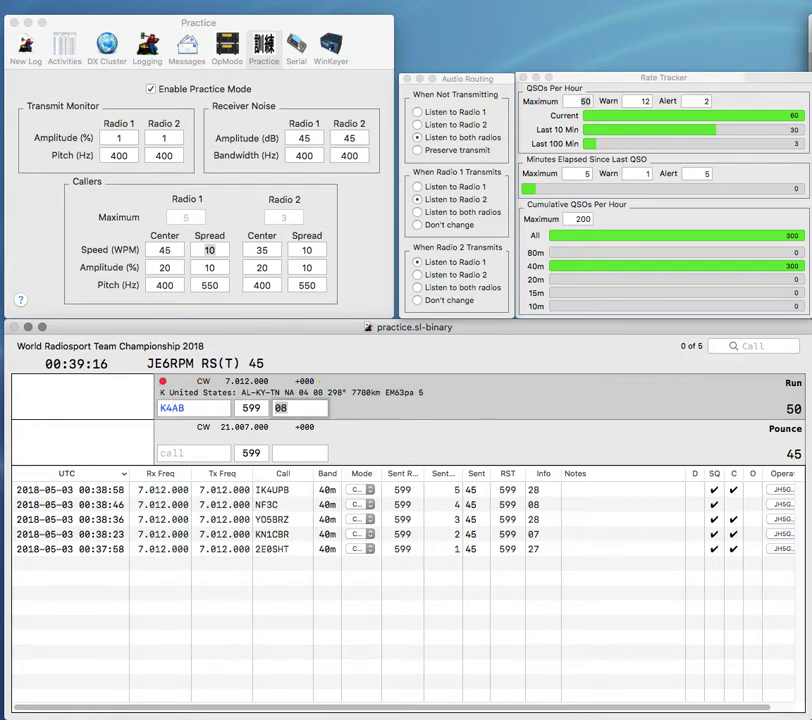
key(Return)
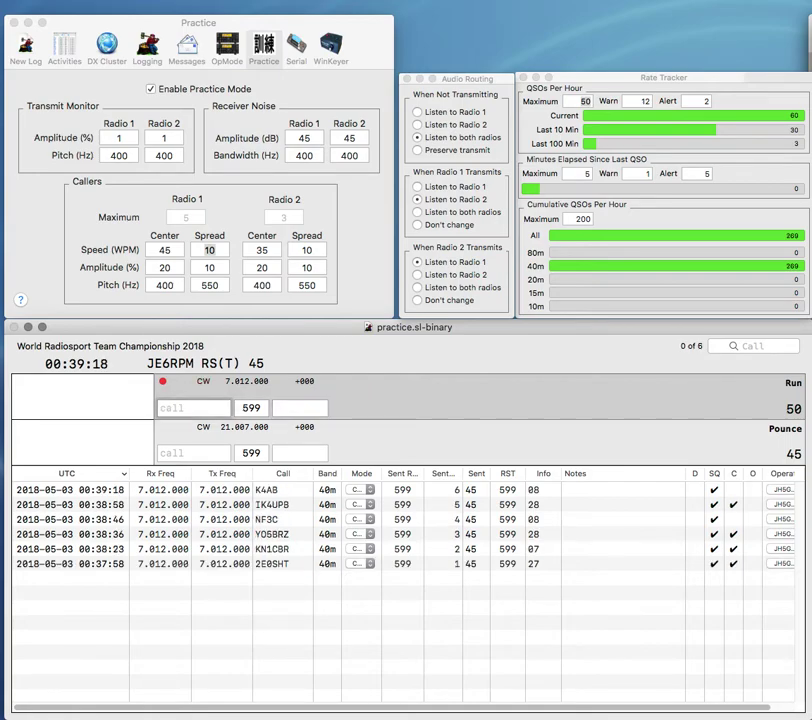
text(VE6)
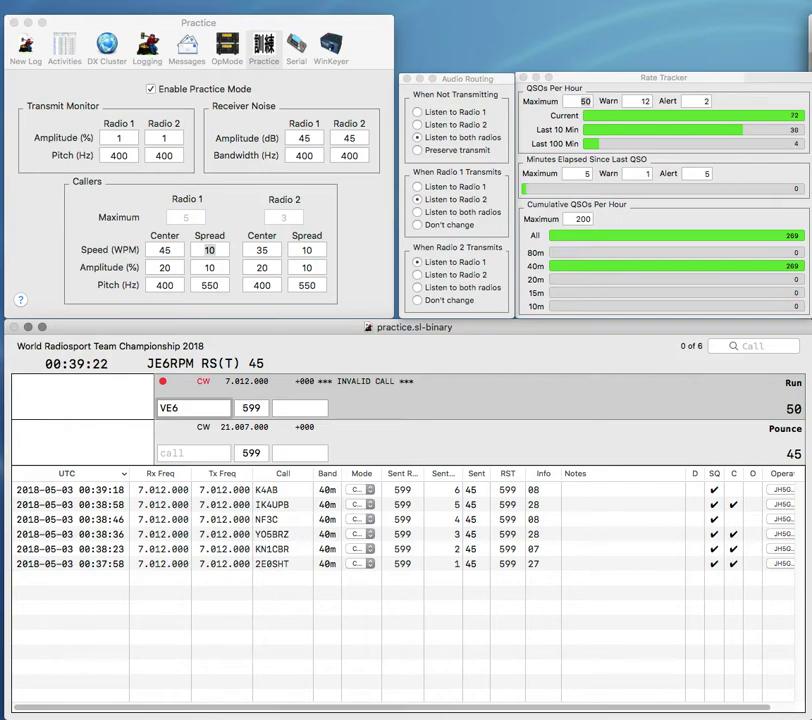
text(SH)
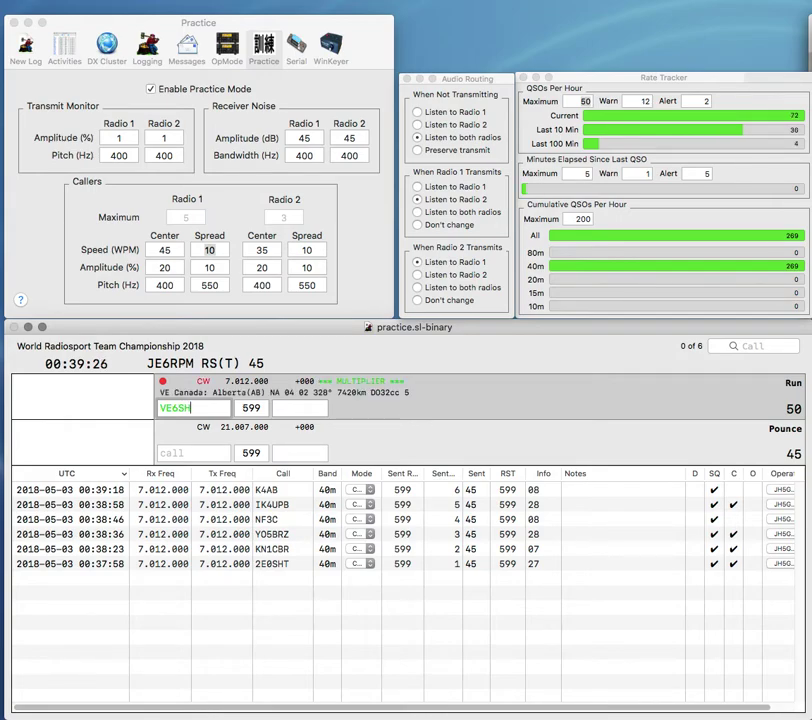
key(space)
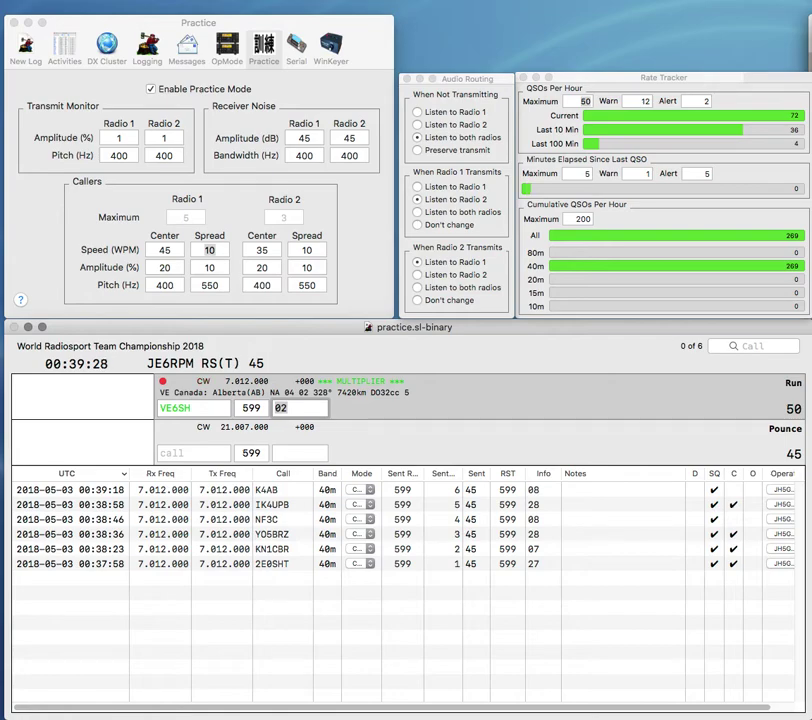
text(AC)
key(Return)
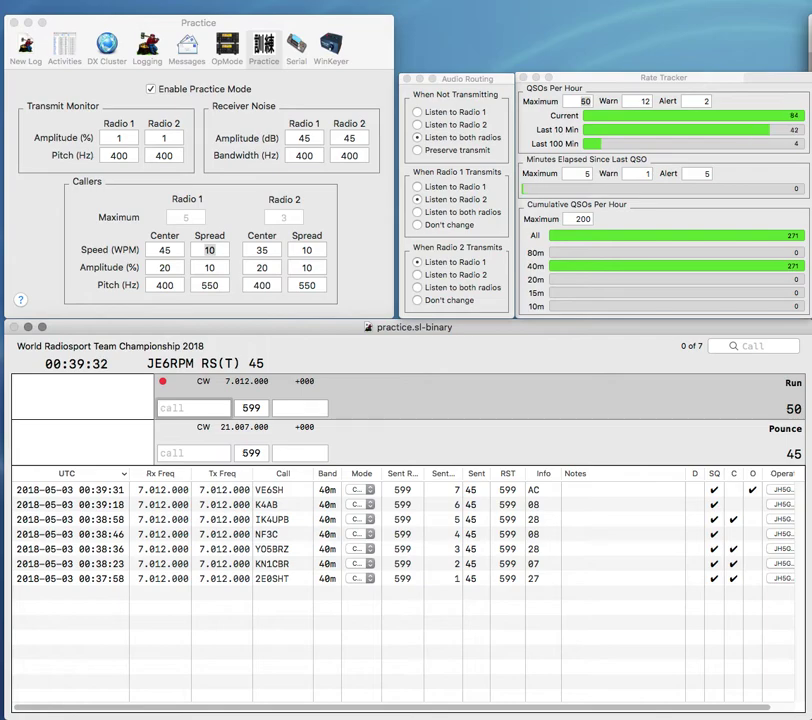
text(Y)
key(Left)
text(K7BN)
key(Tab)
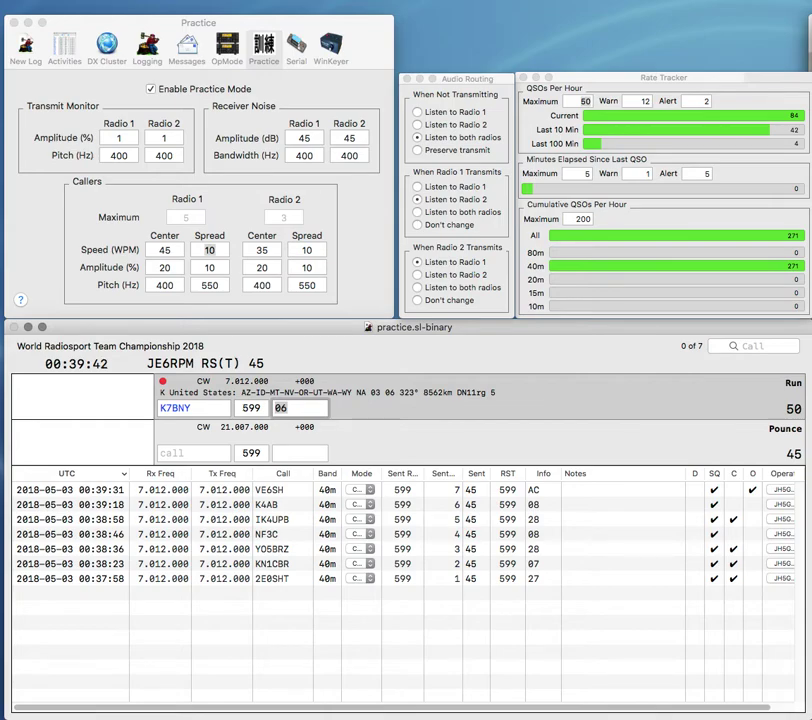
key(Return)
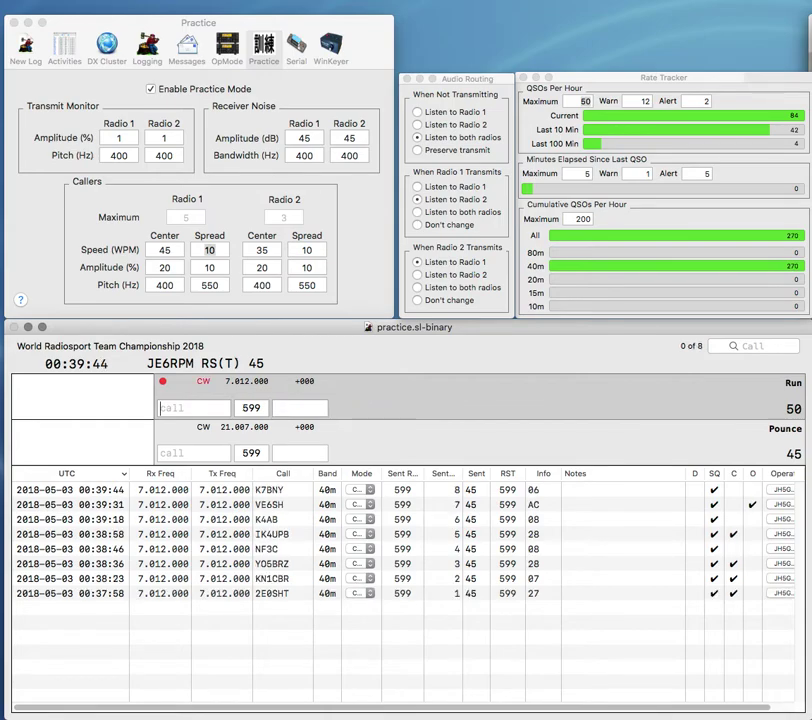
text(US)
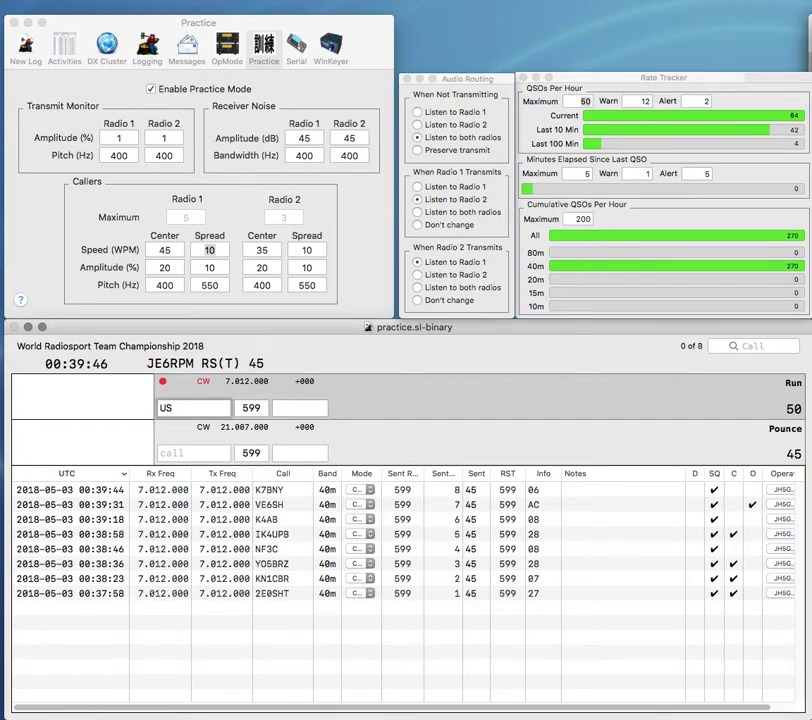
text(5XB)
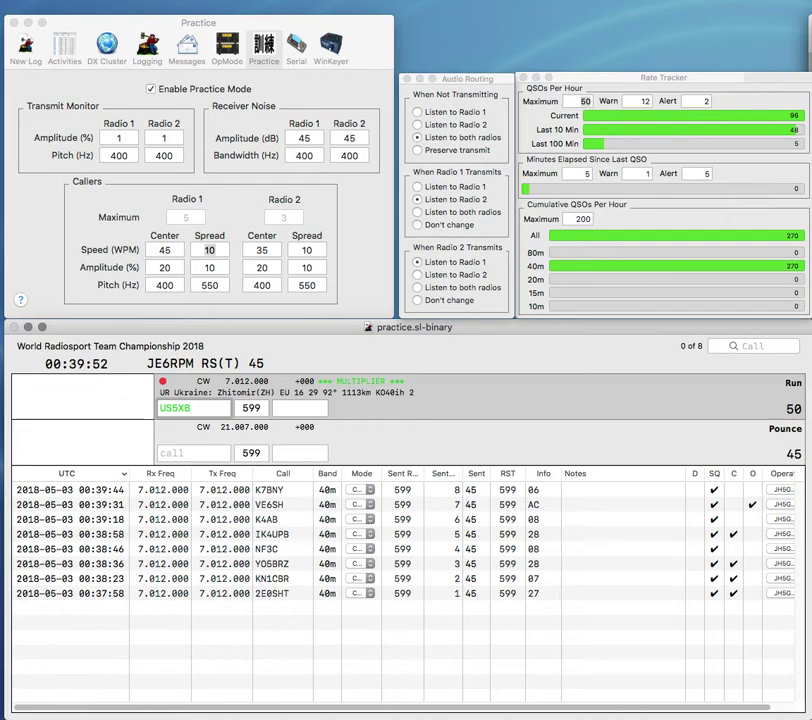
key(BackSpace)
text(D)
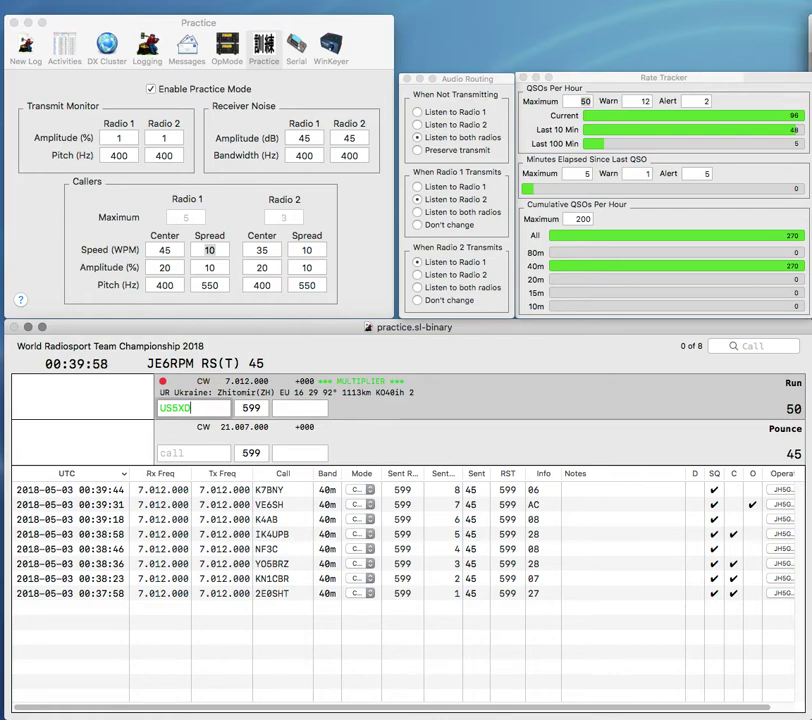
key(space)
text(29)
key(Return)
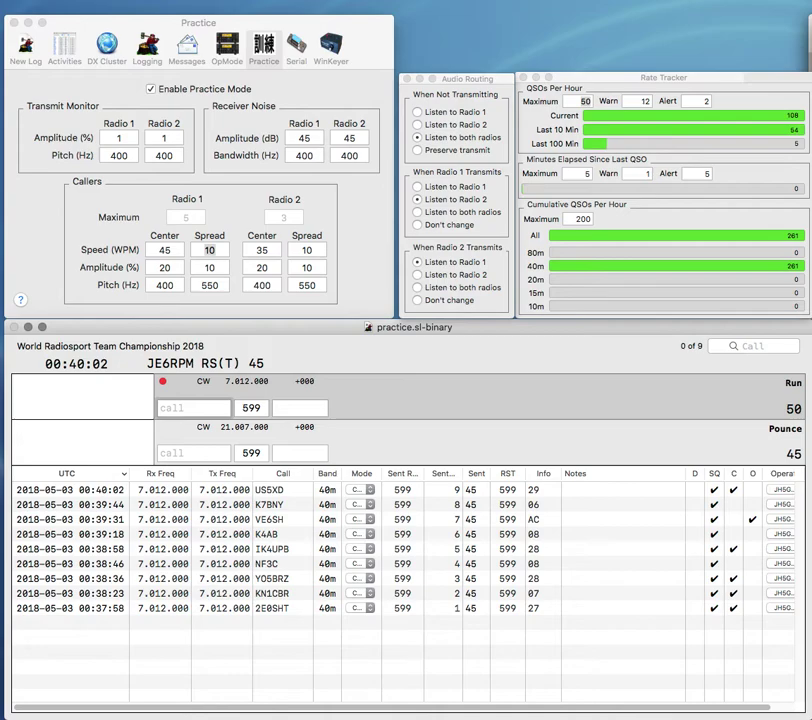
text(7K4Q)
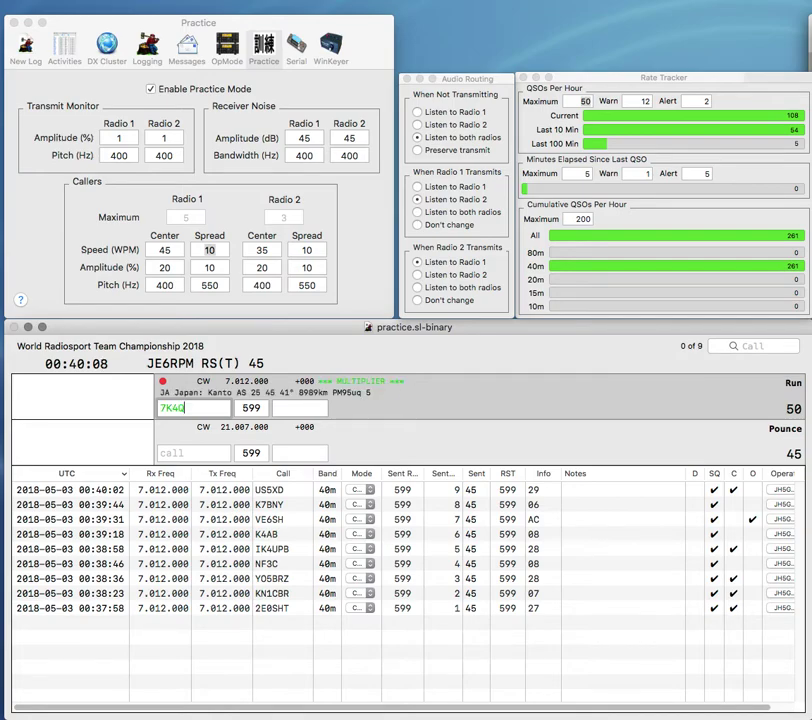
text(QK)
key(space)
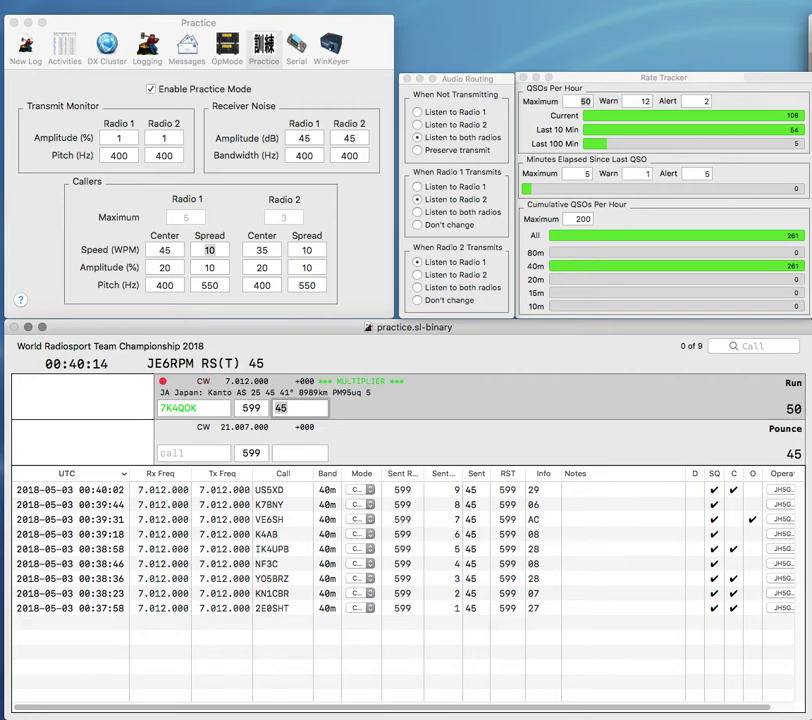
key(Return)
text(KC)
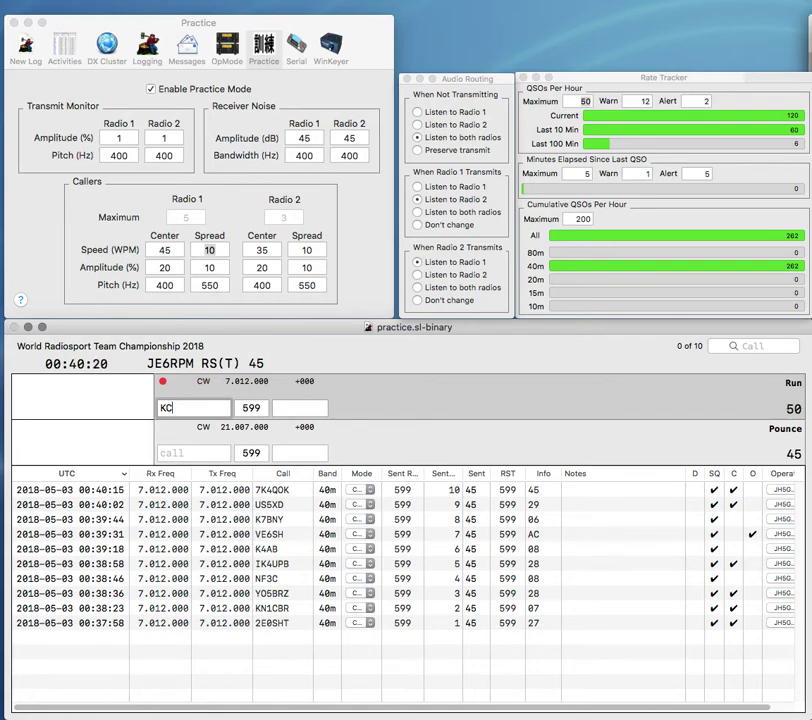
text(L)
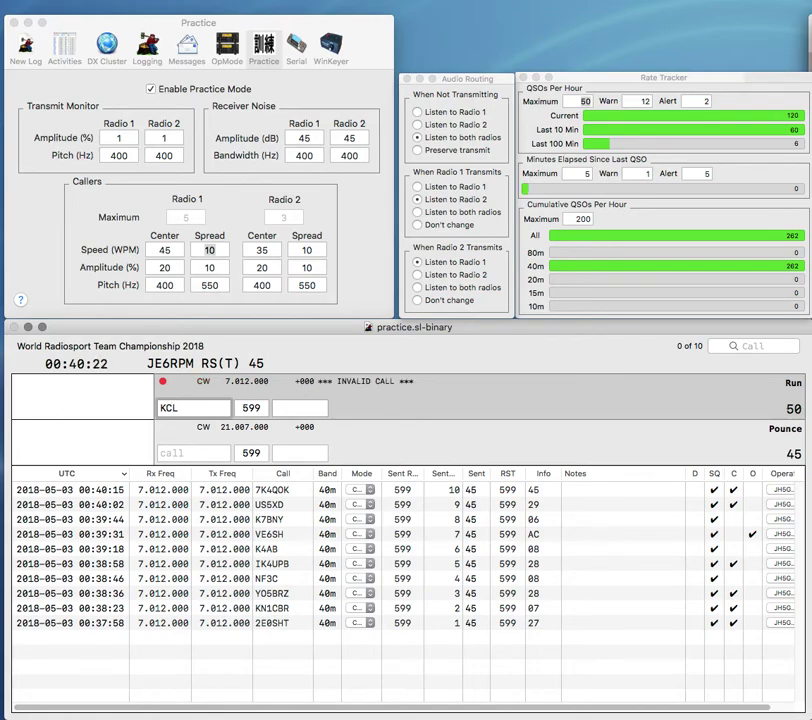
key(BackSpace)
text(2H)
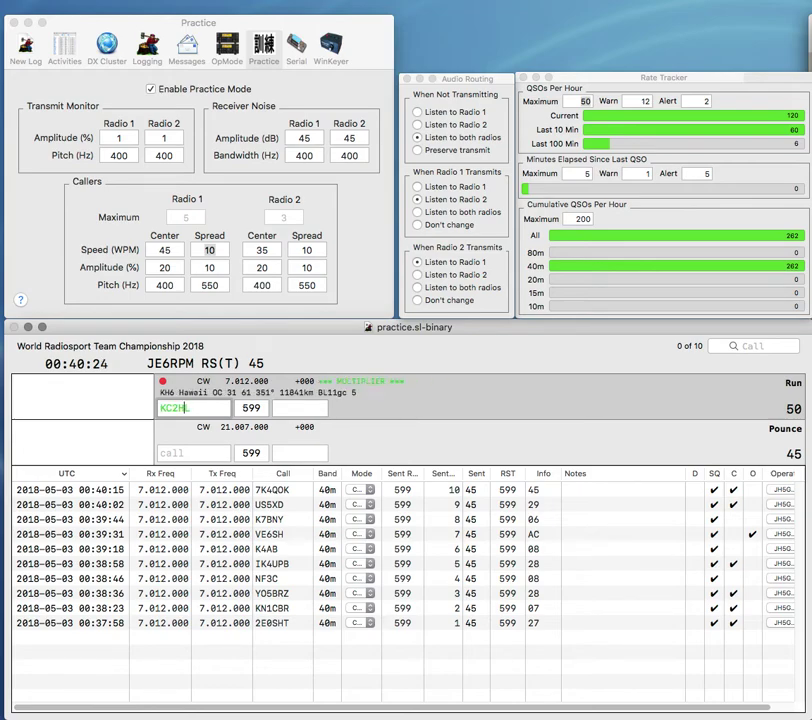
text(L)
key(Tab)
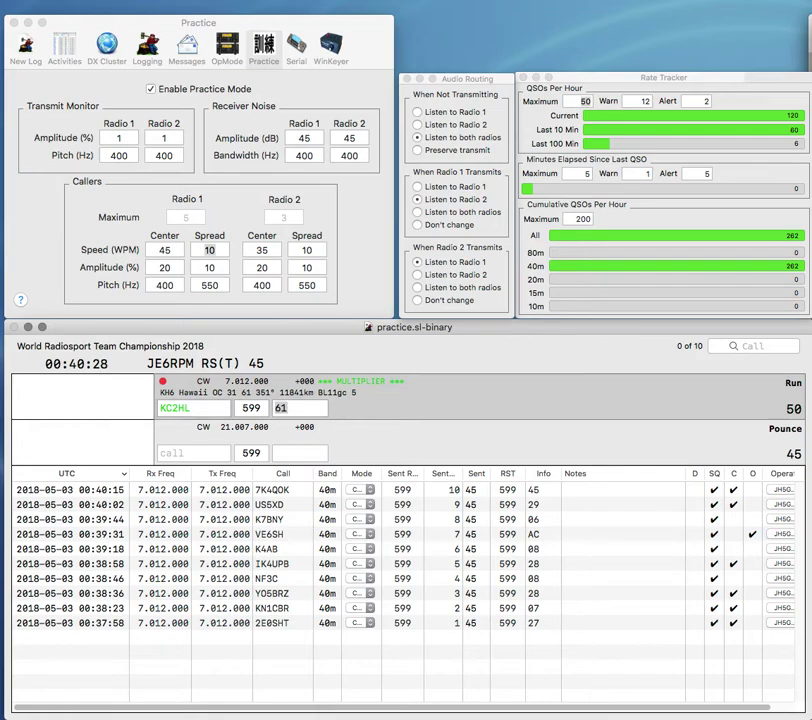
key(Return)
- Enter the callsign TM0HQ with received exchange REF on the Run radio and log the contact
text(TM0HQ)
key(Tab)
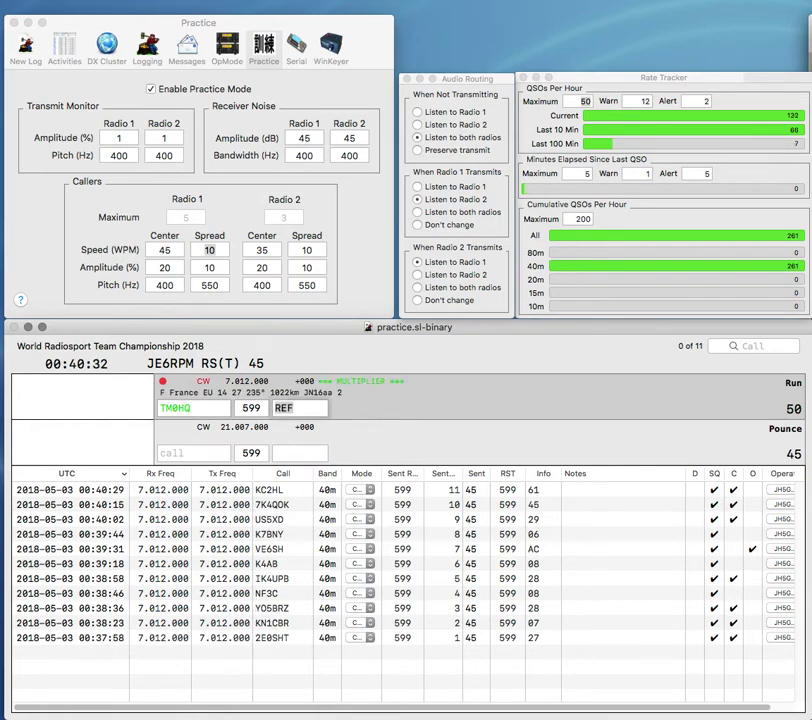
key(Right)
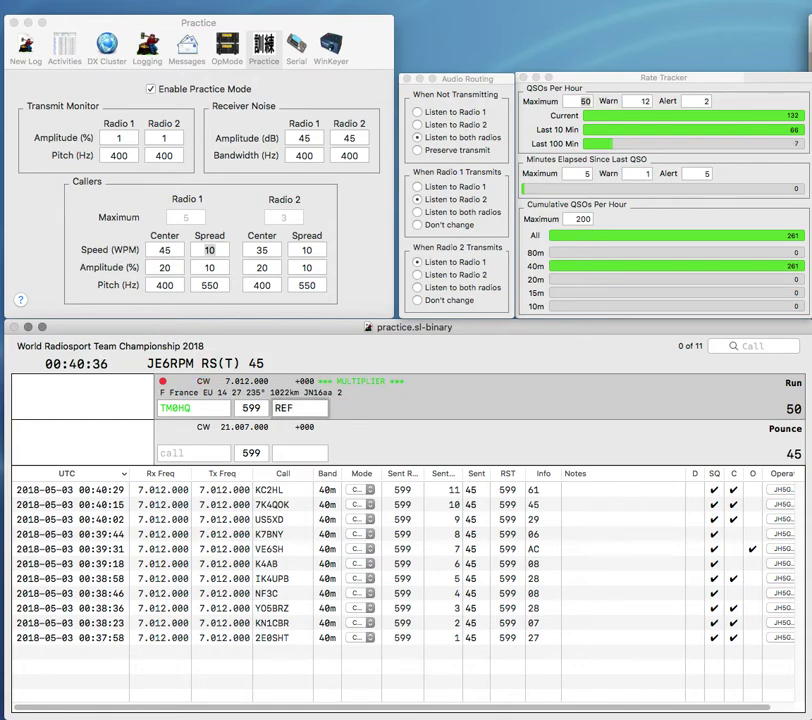
key(Return)
text(GM1G)
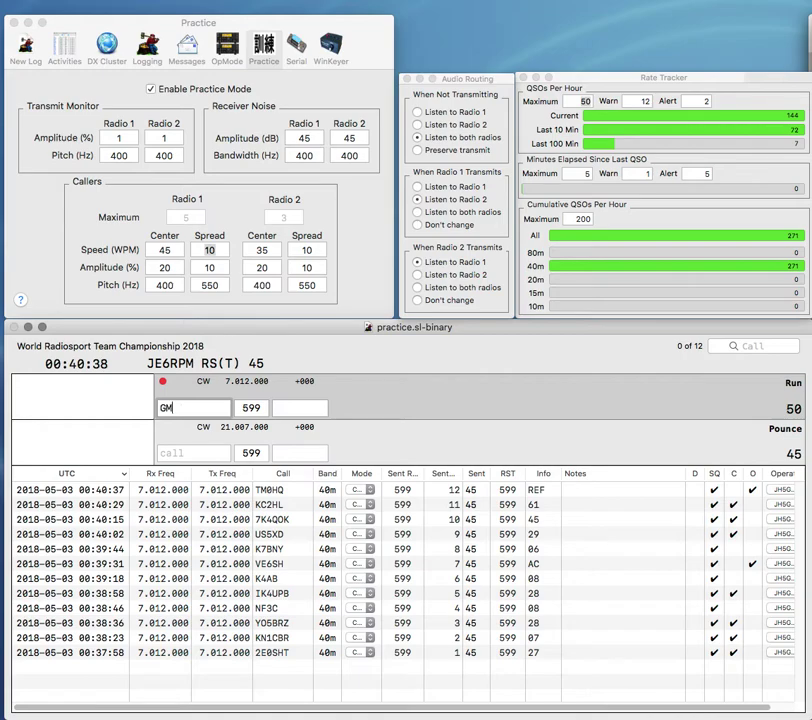
text(R)
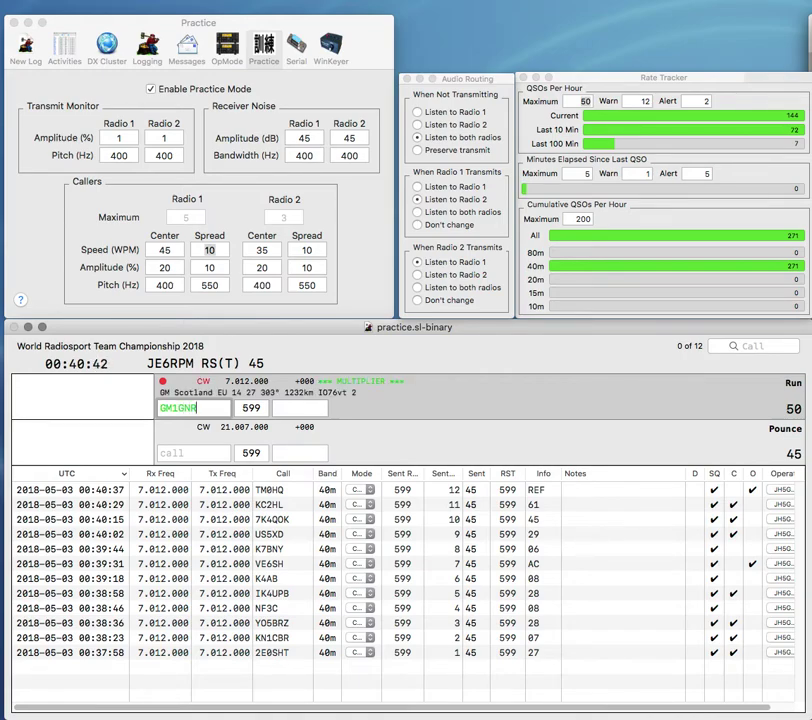
click(183, 408)
key(BackSpace)
text(Z)
key(space)
text(27)
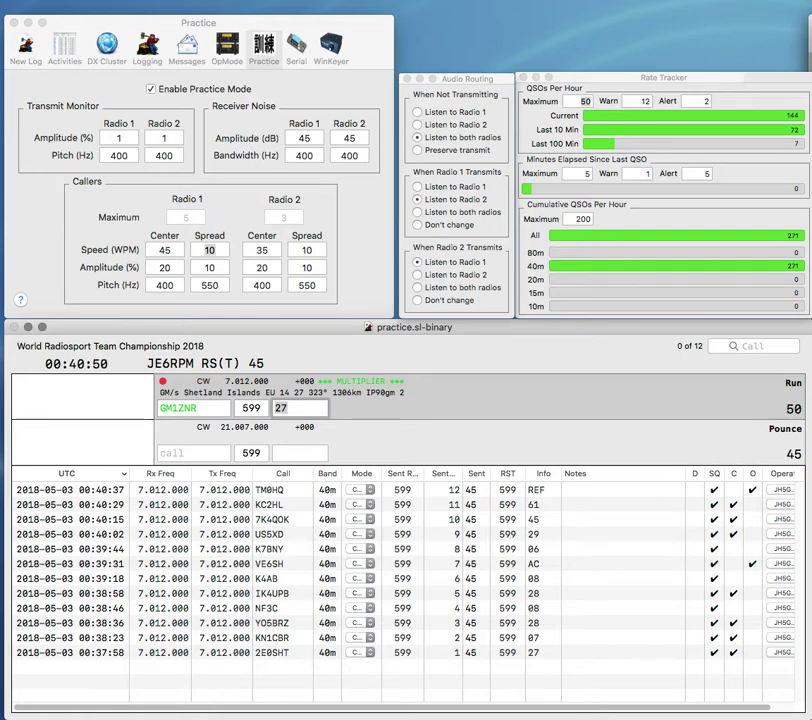
key(Return)
text(ZL1PO)
key(space)
text(60)
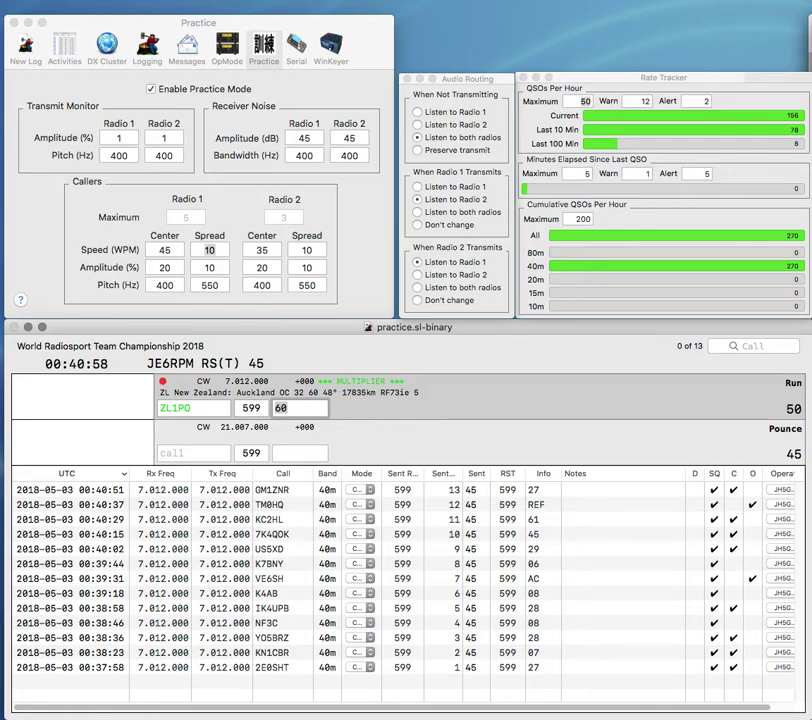
key(Return)
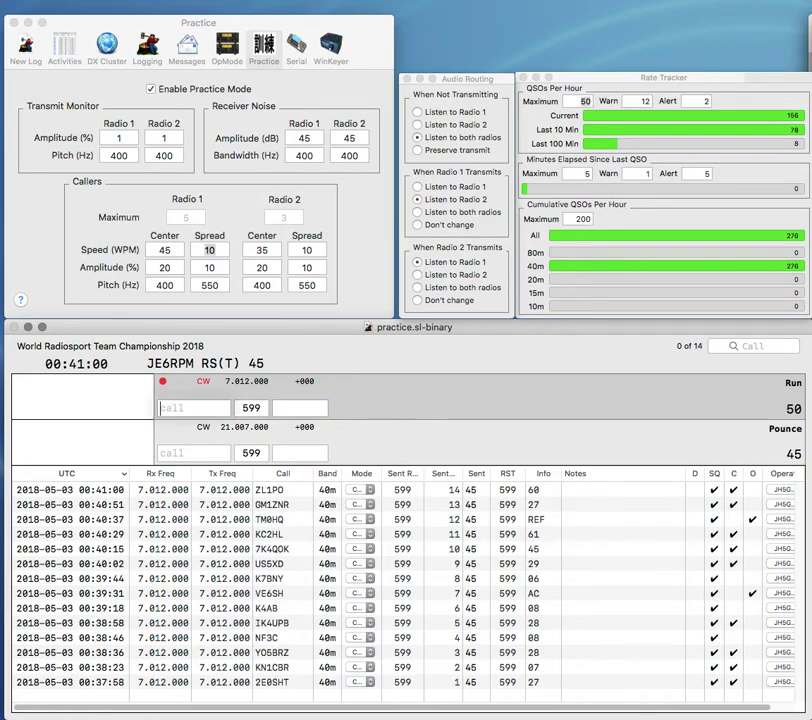
text(JA7OWB)
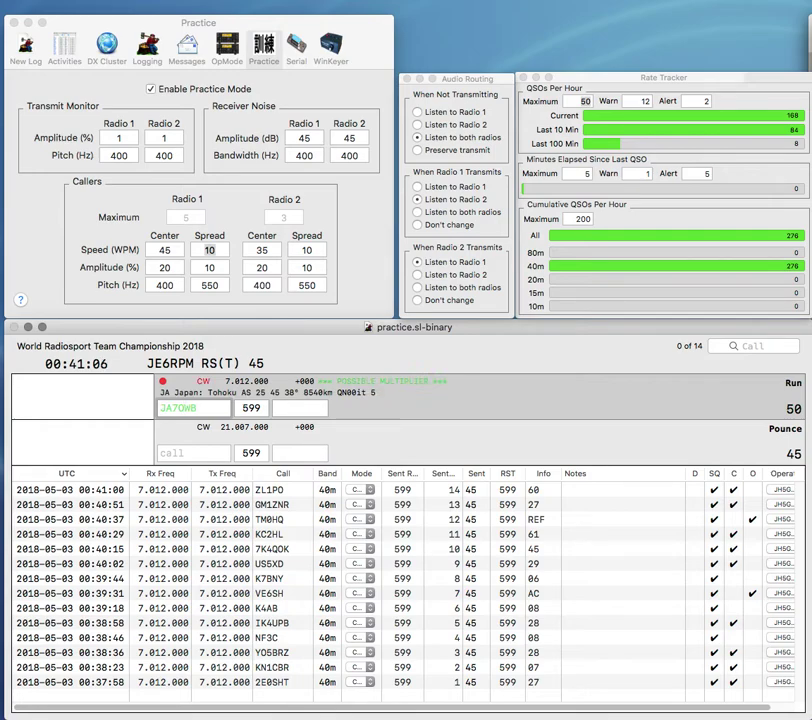
key(Return)
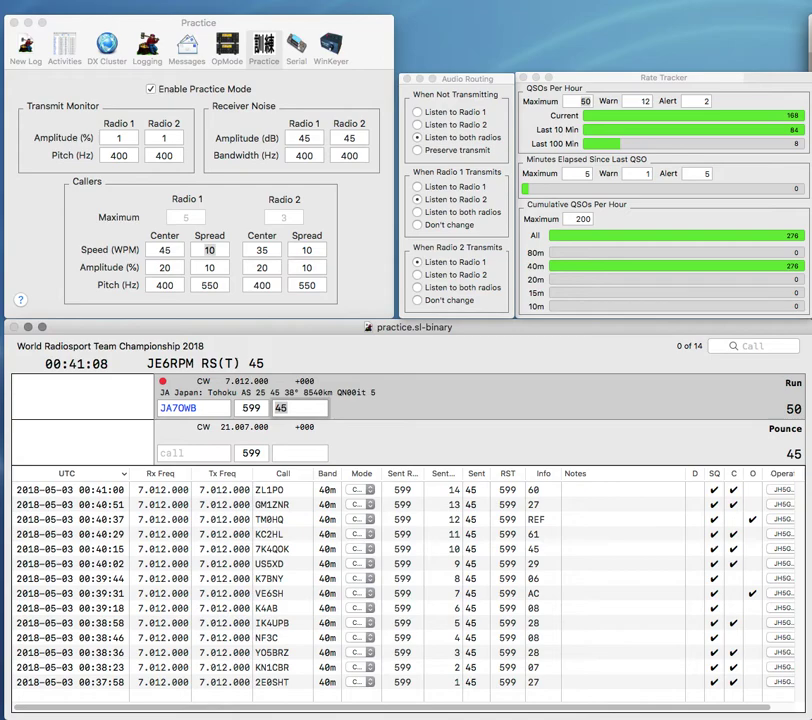
key(Return)
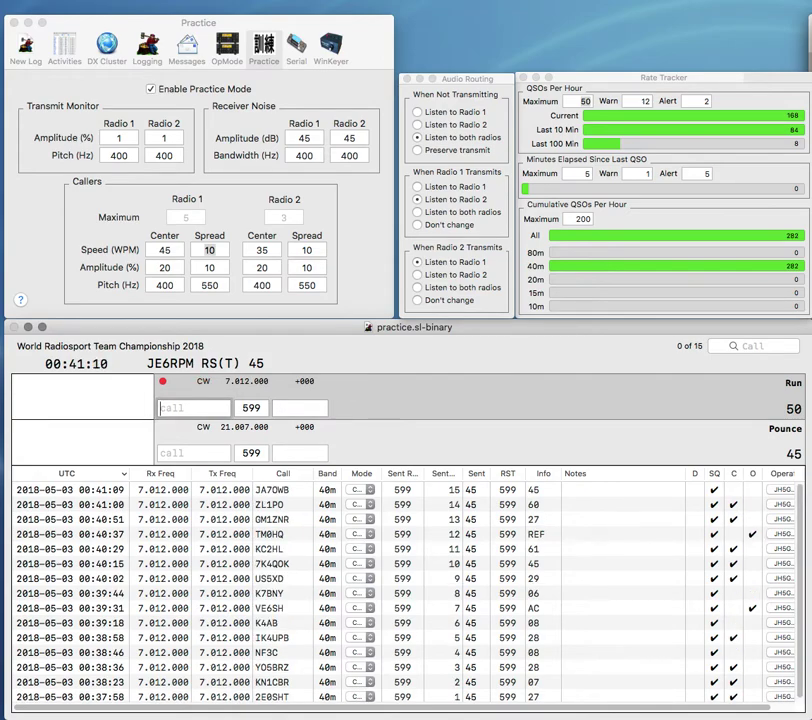
- Enter the suffix HQ on the Run radio and complete the callsign in front of it as OM2HQ
text(HQ)
key(Left)
key(Left)
text(OM2)
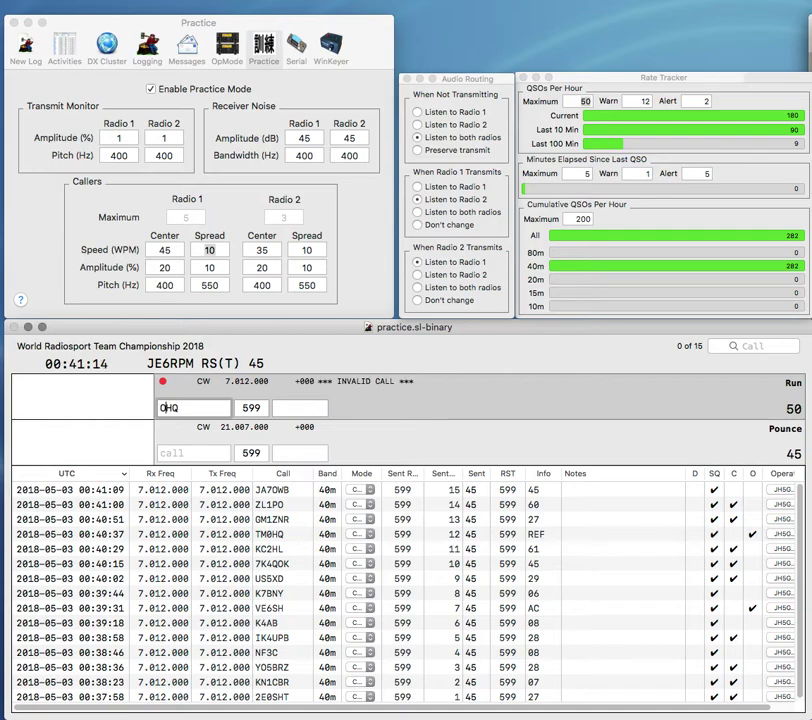
key(space)
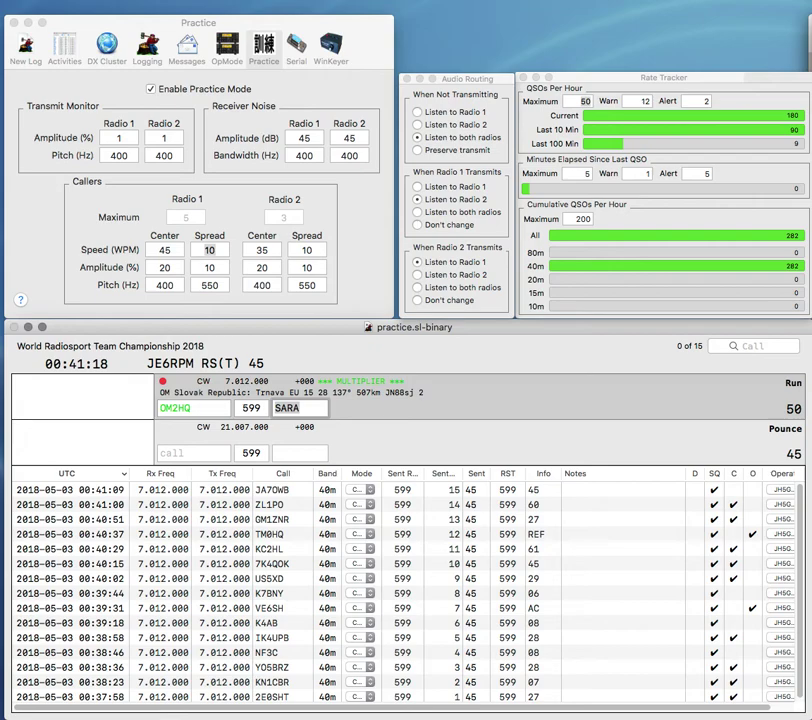
- Correct the Run radio callsign to OH2HQ, set the exchange to SRAL, and log the contact
key(shift+Tab)
key(BackSpace)
key(BackSpace)
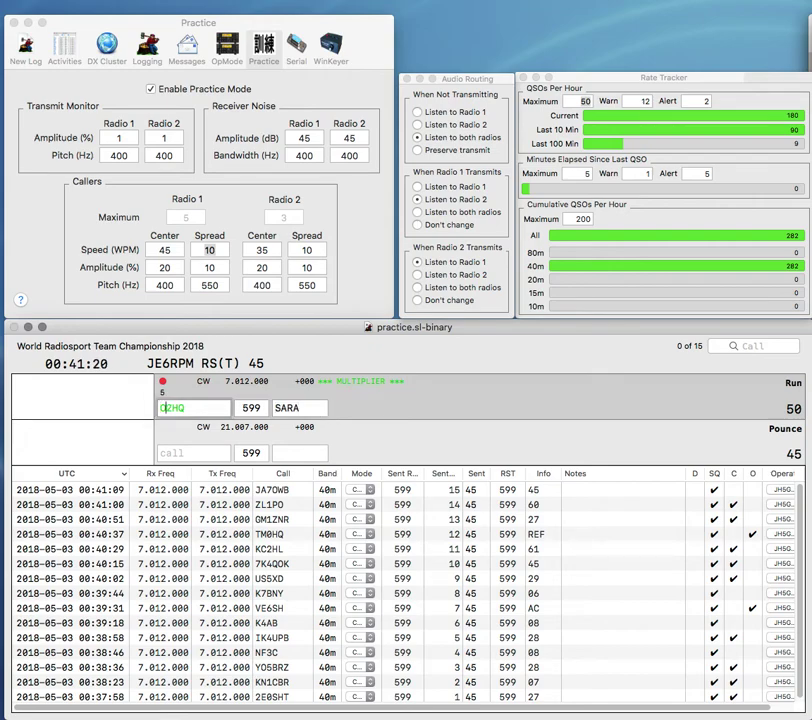
text(H2)
key(Tab)
text(SRAL)
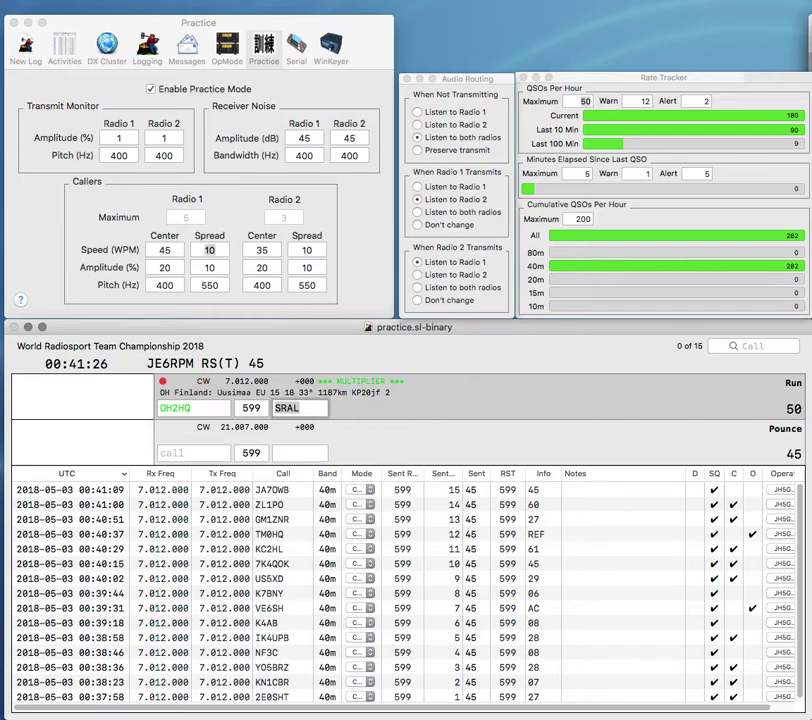
key(Return)
text(W9BMK)
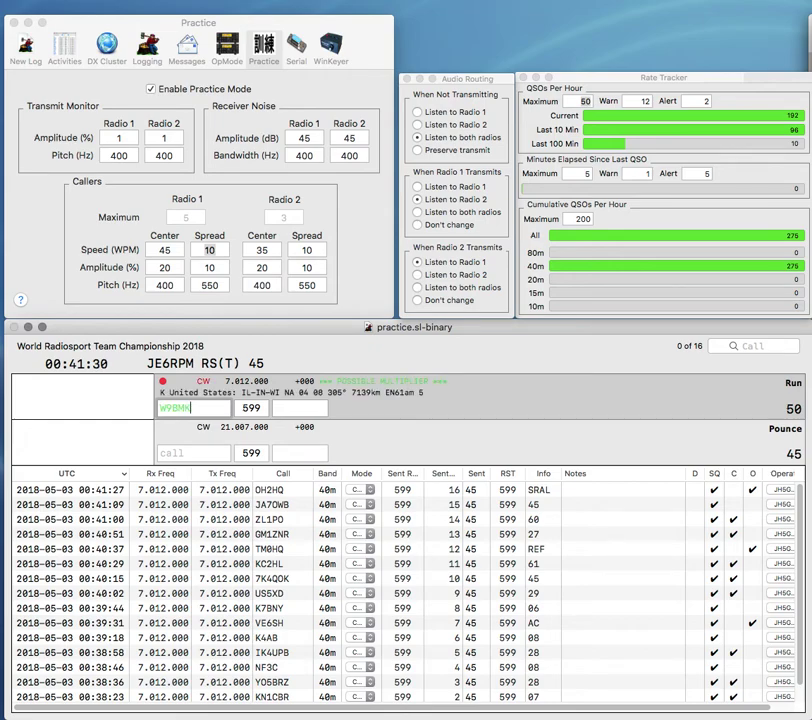
text(,AA)
key(Return)
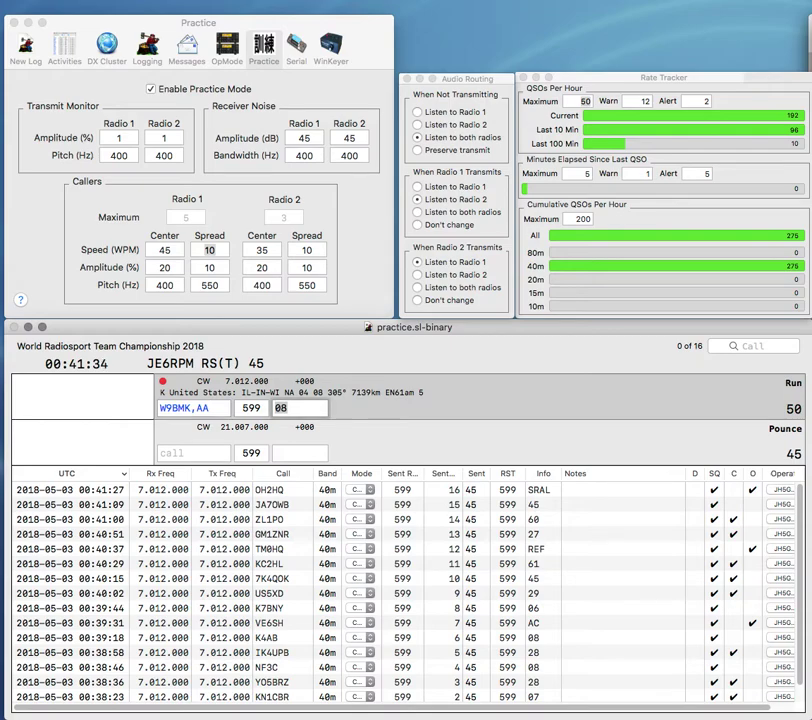
key(Return)
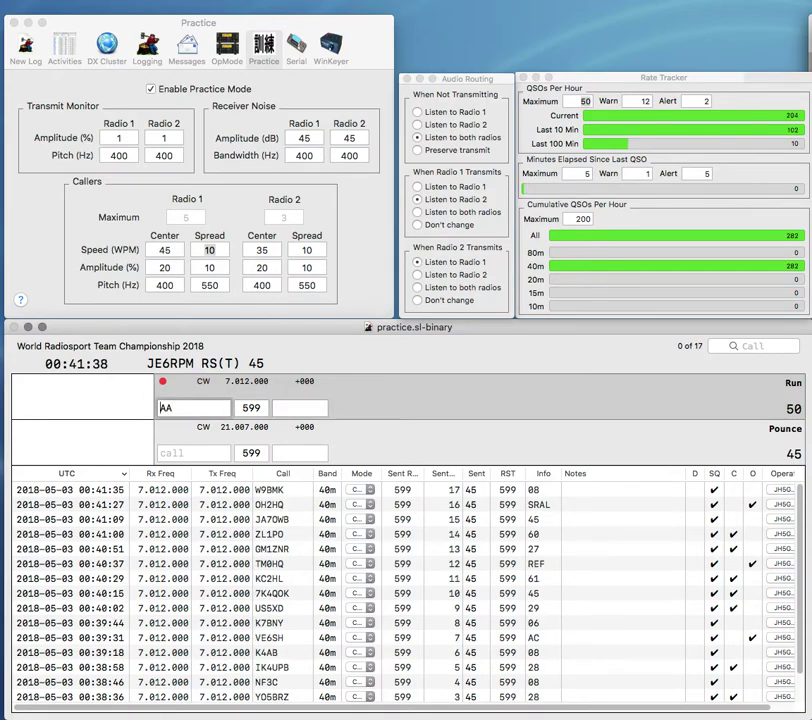
- Complete the partial call AA as ZP5AA with received exchange RCP on the Run radio and log the contact
text(5)
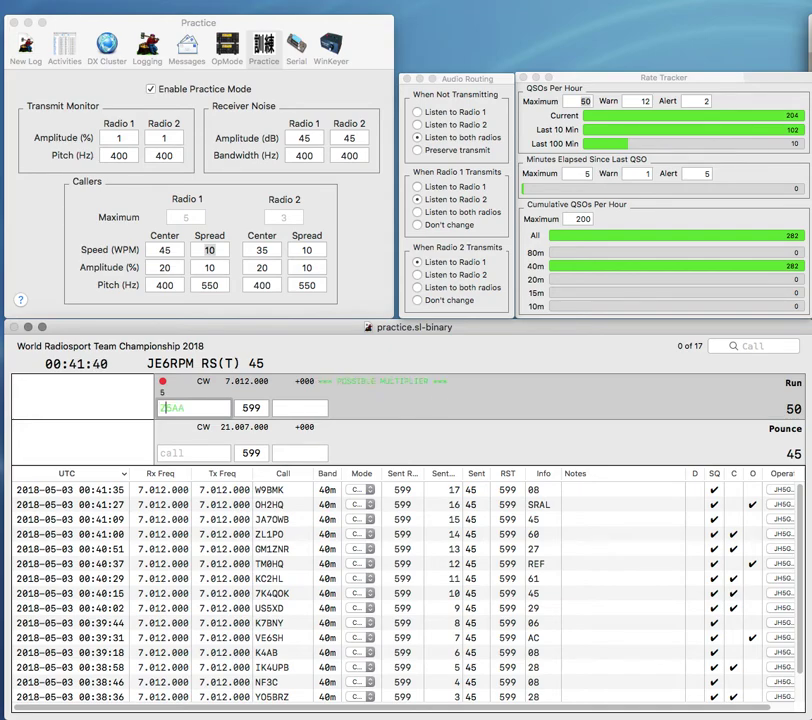
text(ZP)
key(Tab)
text(Z)
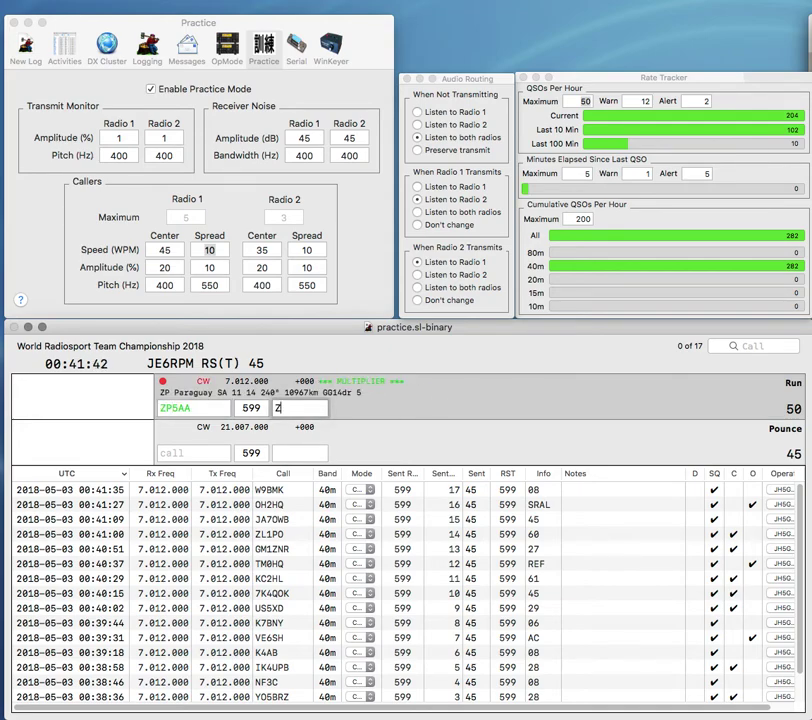
text(CP)
key(Return)
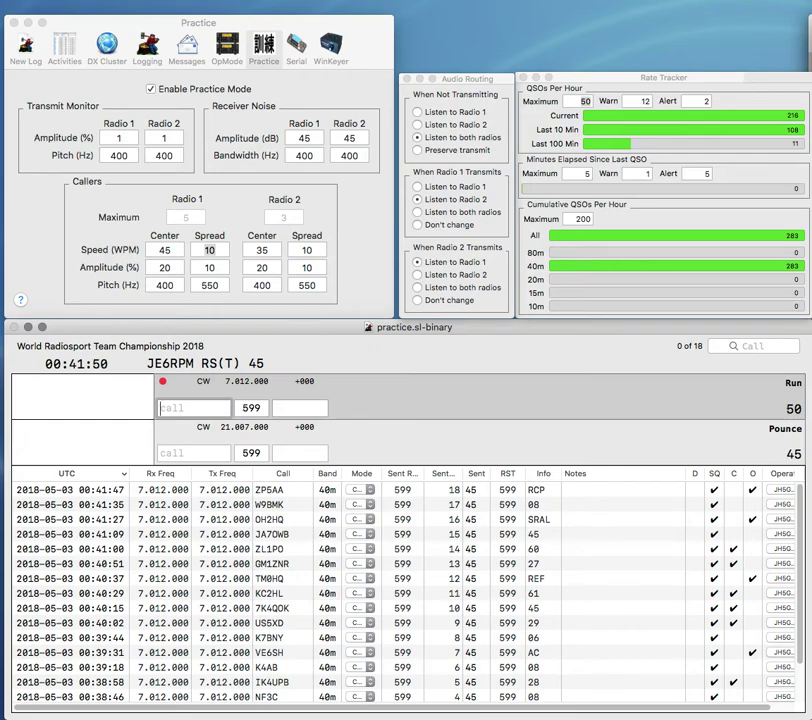
- Enter the callsign VK5WIA with received exchange WIA on the Run radio and log the contact
text(VK5)
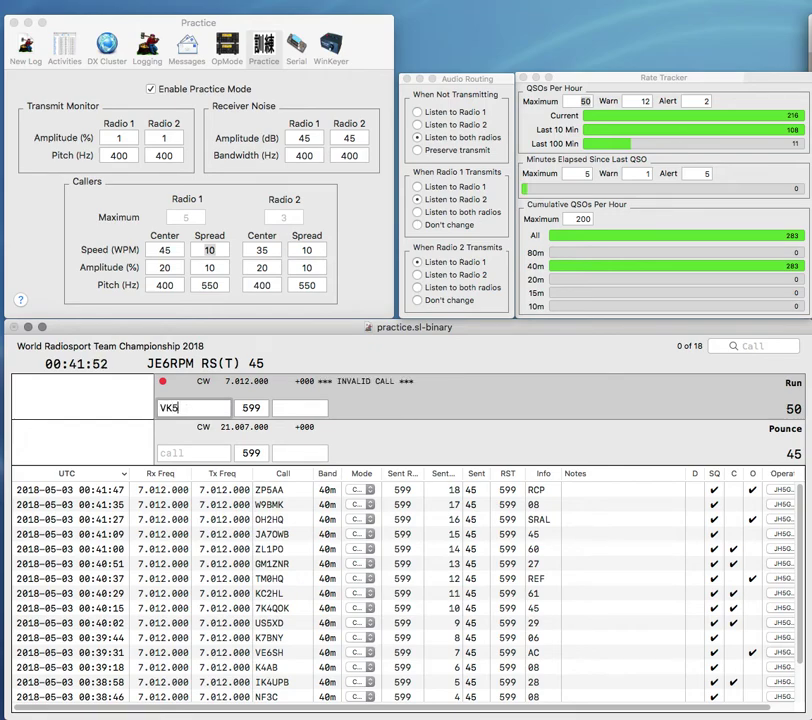
text(WIA)
key(space)
text(WIA)
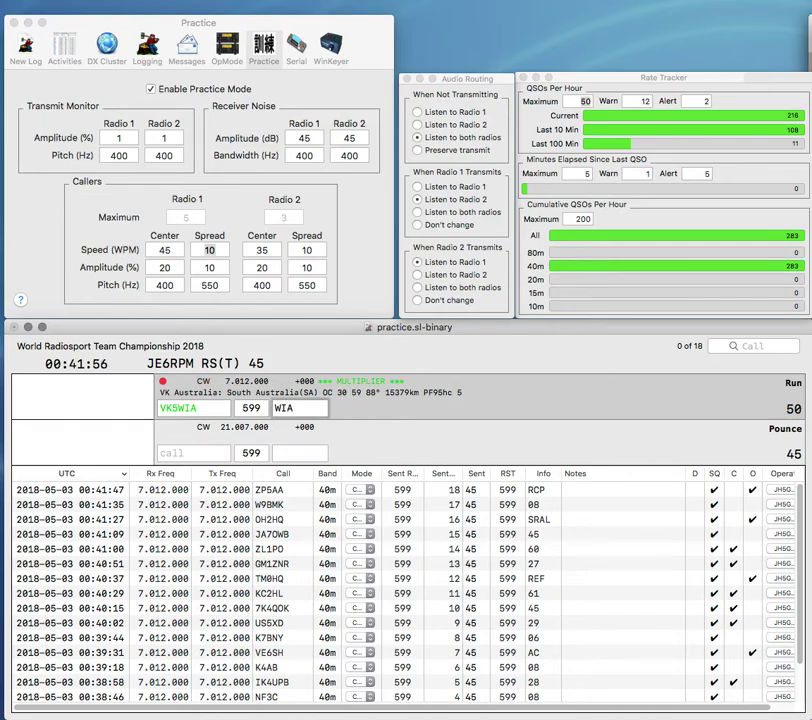
key(Return)
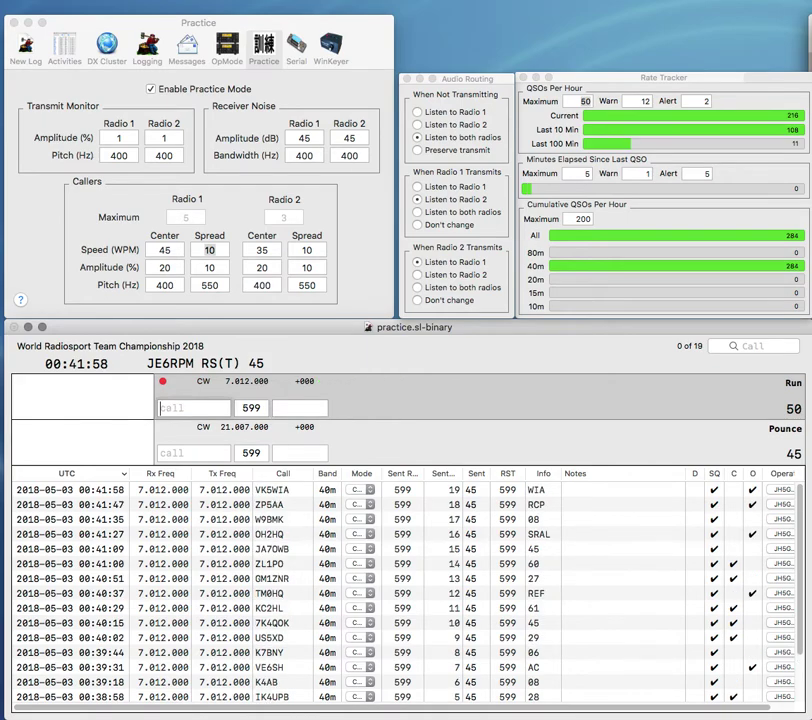
text(PD)
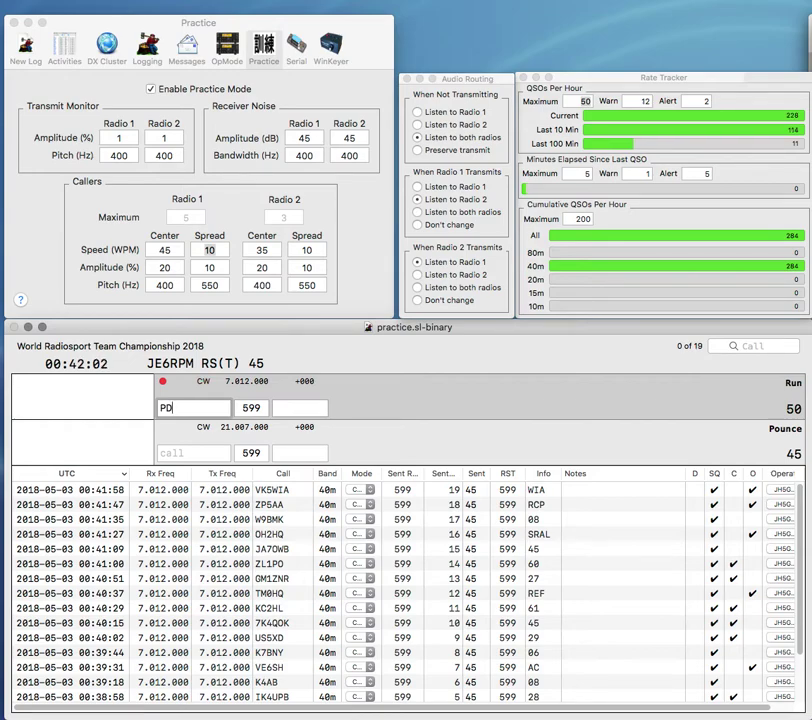
text(4RD)
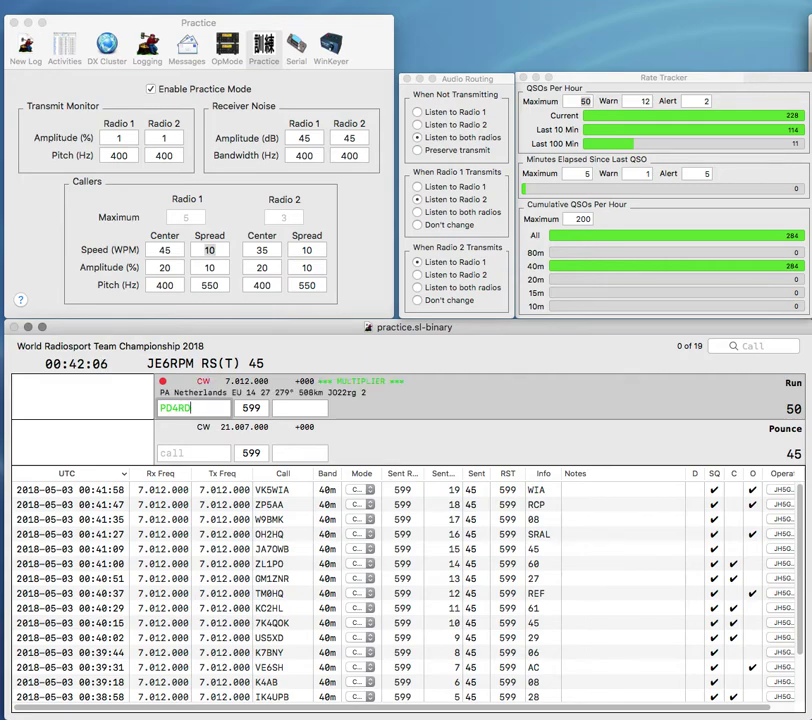
key(Return)
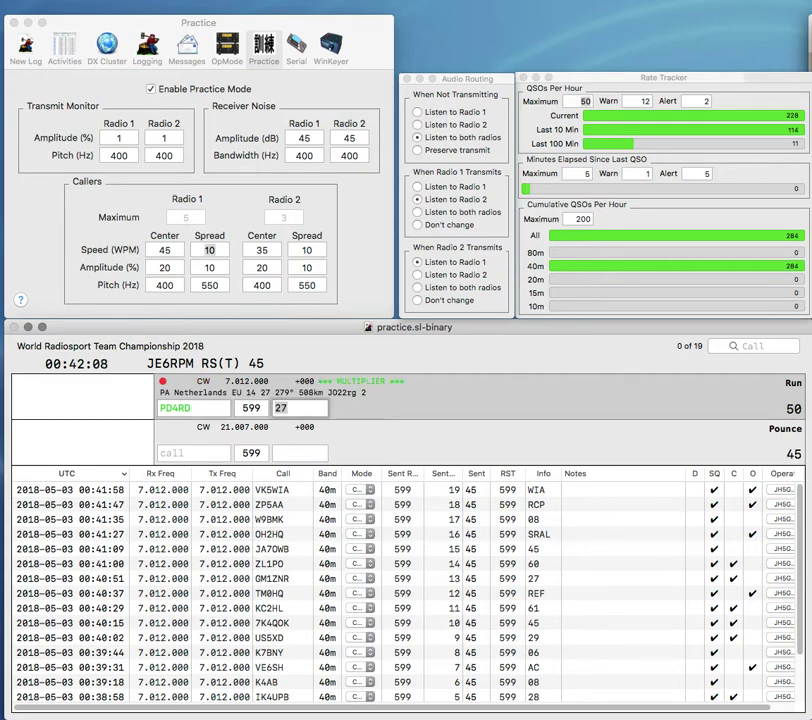
key(Return)
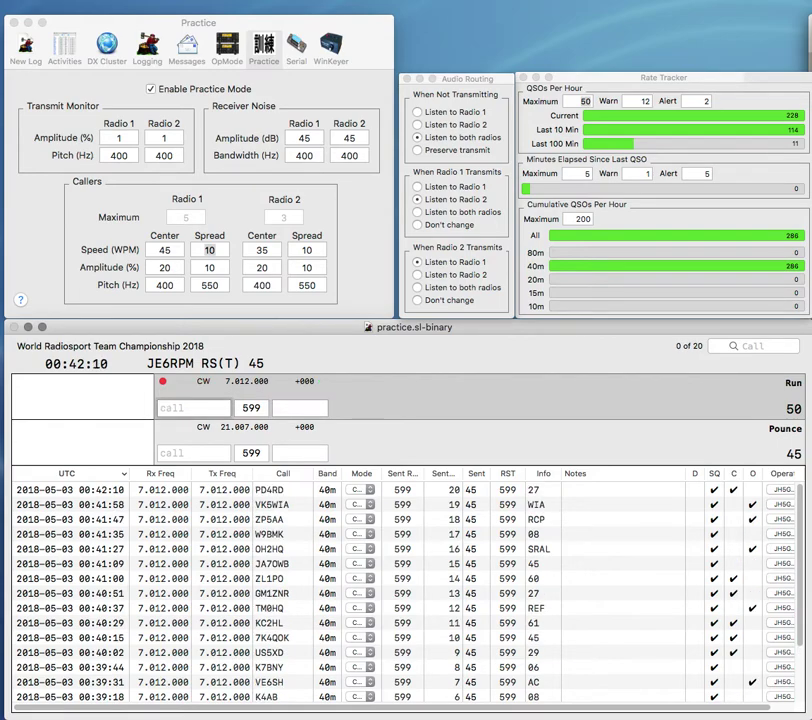
- Enter the callsign N1GNV with exchange 08 on the Run radio and log the contact
text(N1GNV)
key(Return)
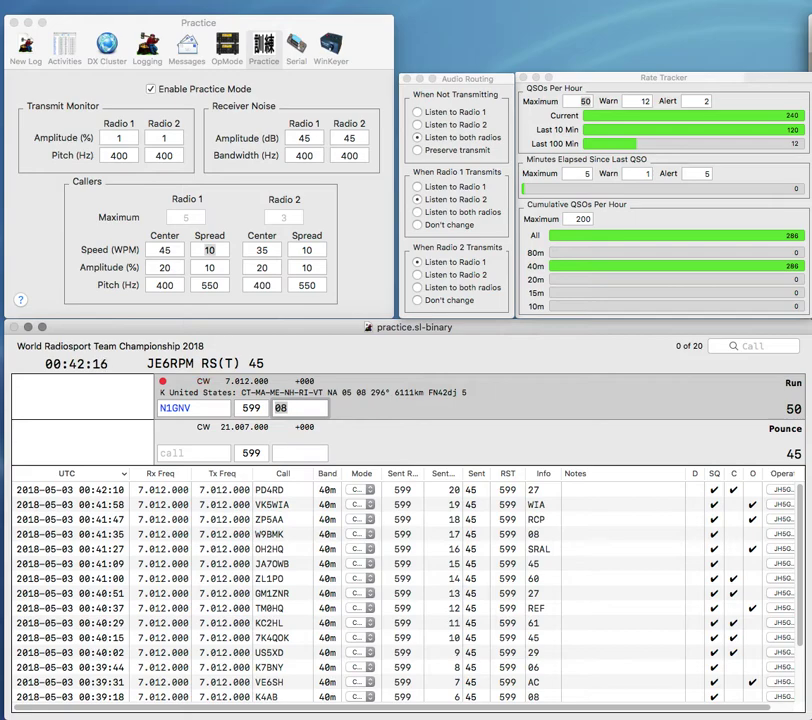
key(Return)
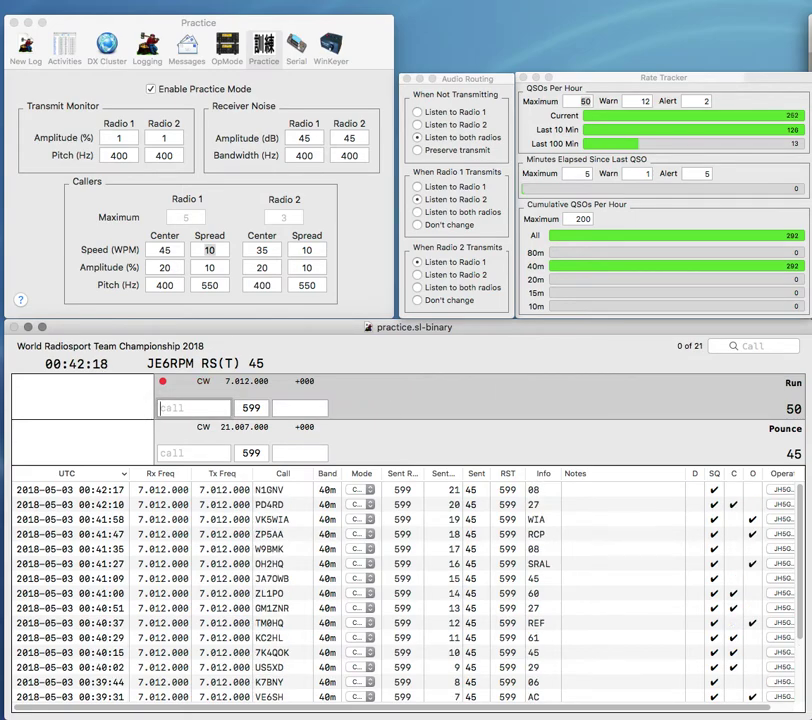
- Enter the callsign 8Q7TM with received exchange AC on the Run radio and log the contact
text(8Q7T)
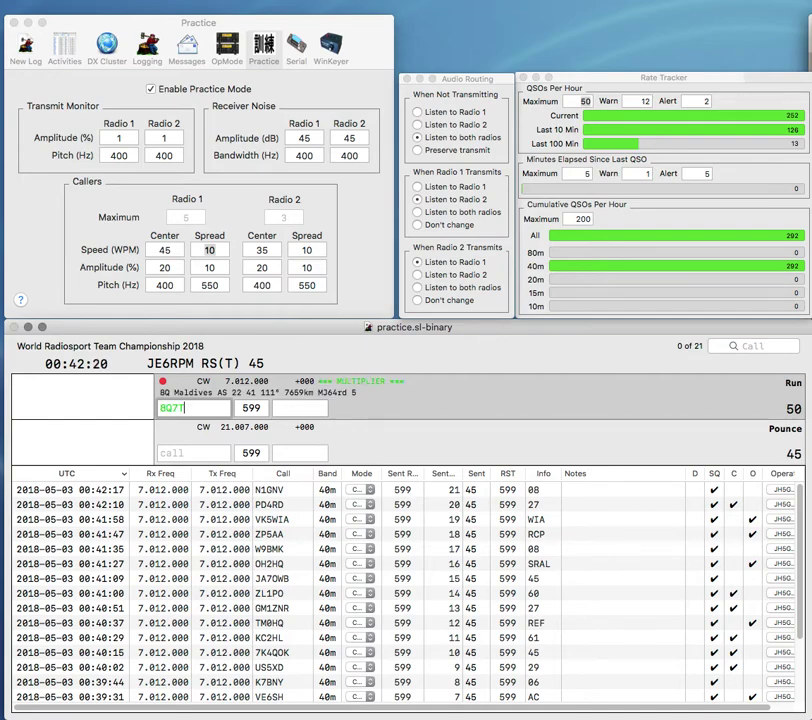
text(M)
key(space)
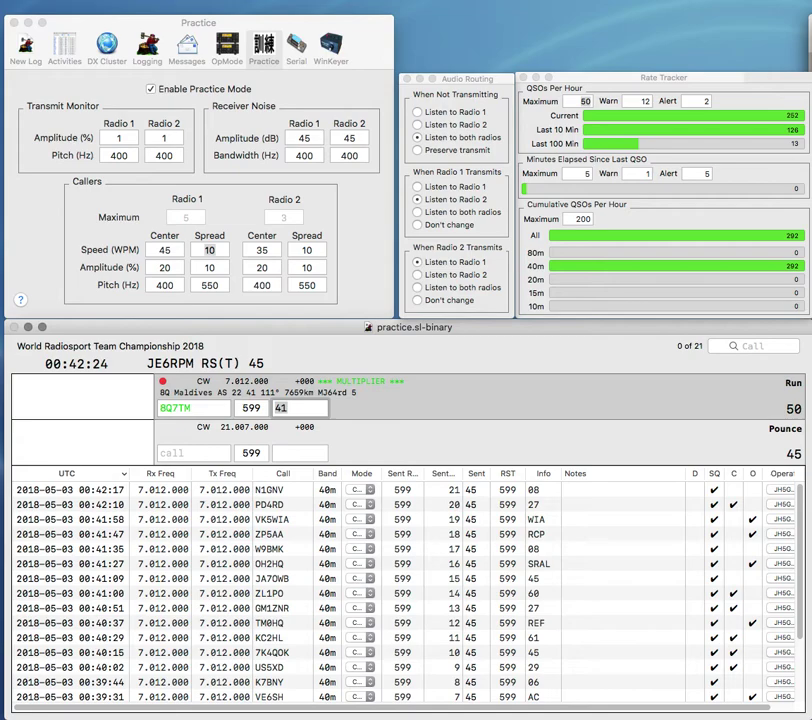
text(AC)
key(Return)
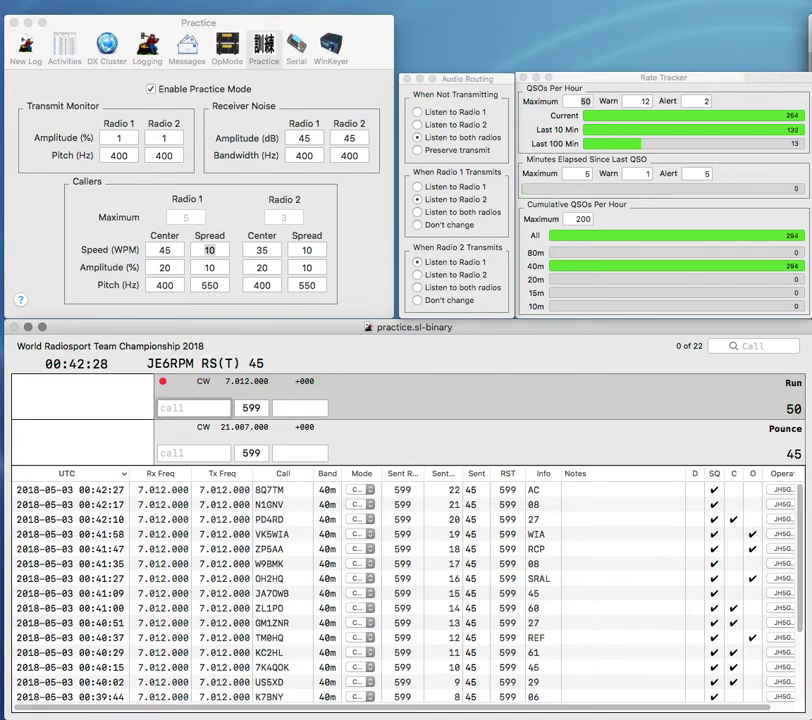
- Enter the callsign IR4B with exchange 28 on the Run radio and log the contact
text(4A)
text(IR)
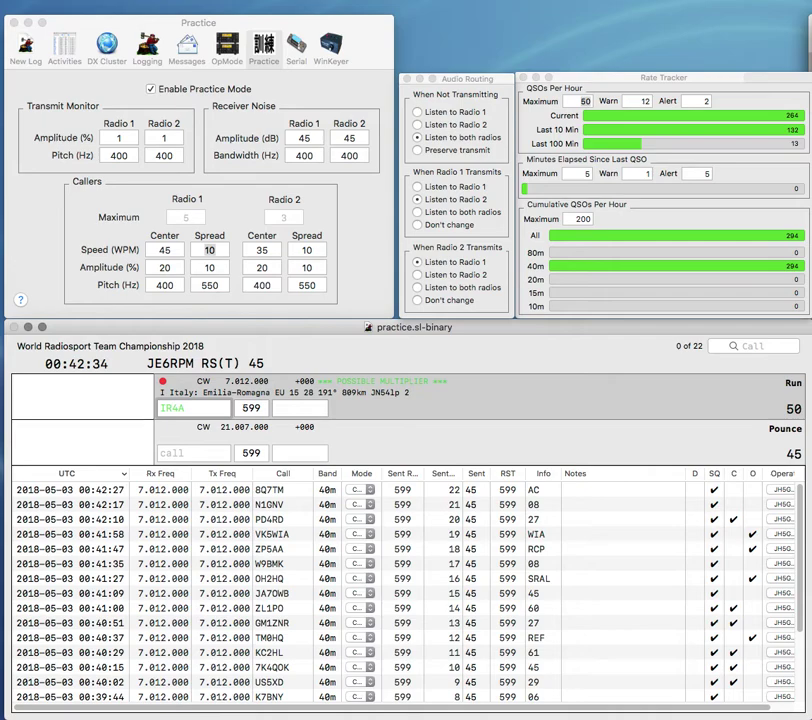
key(BackSpace)
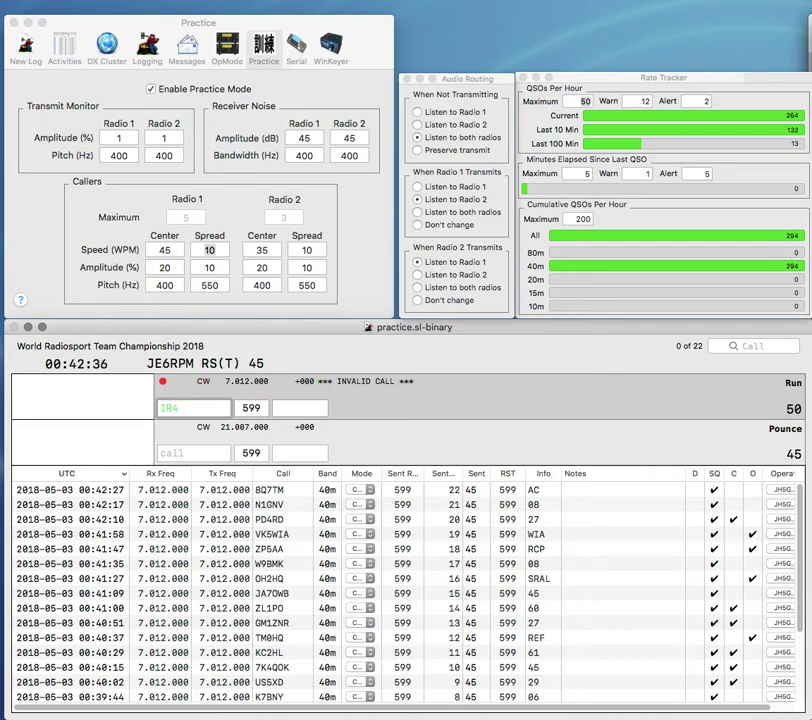
text(B)
key(space)
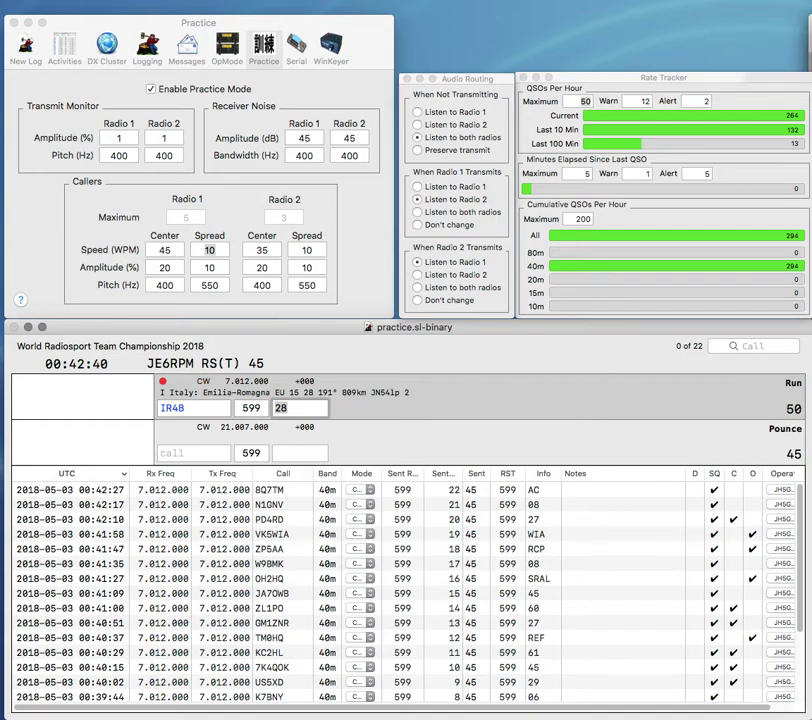
key(Return)
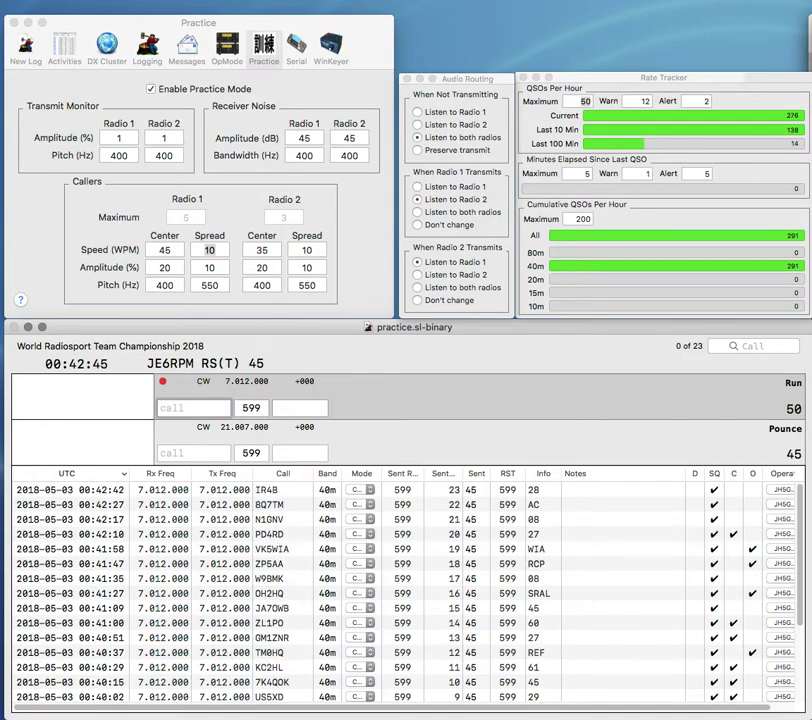
- Enter the callsign VE5RAC with received exchange RAC on the Run radio and log the contact
text(Q)
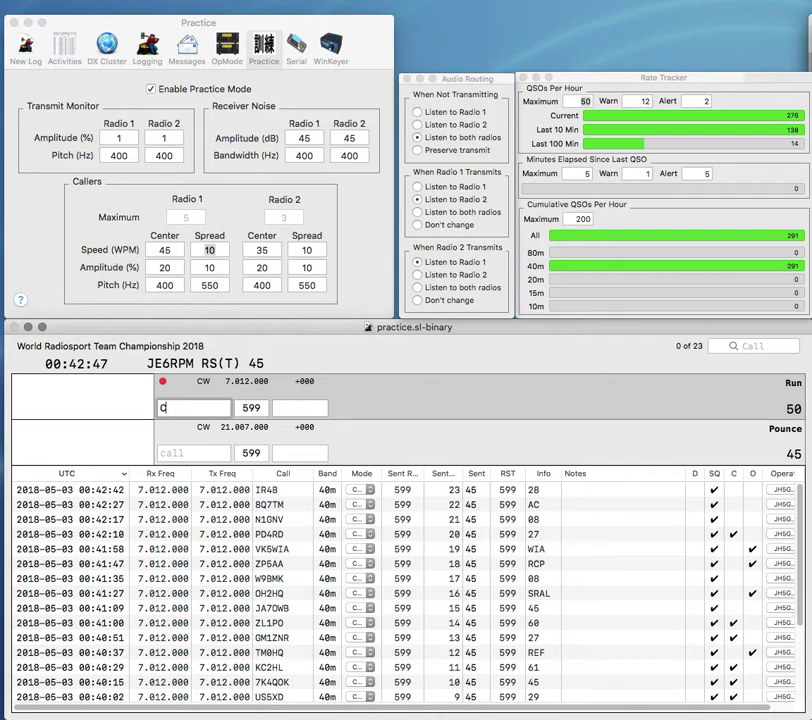
text(VE5)
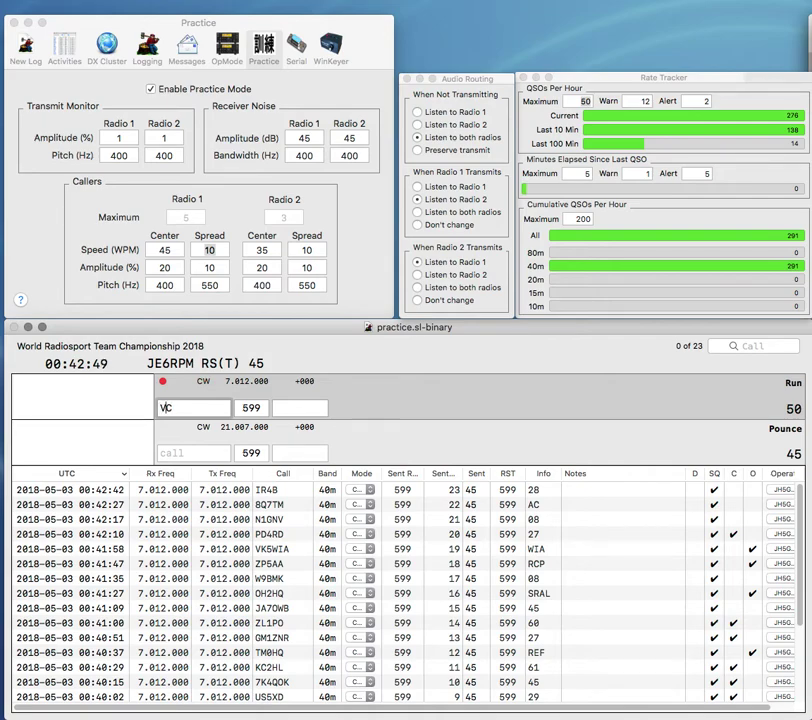
text(RA)
key(Return)
text(RAC)
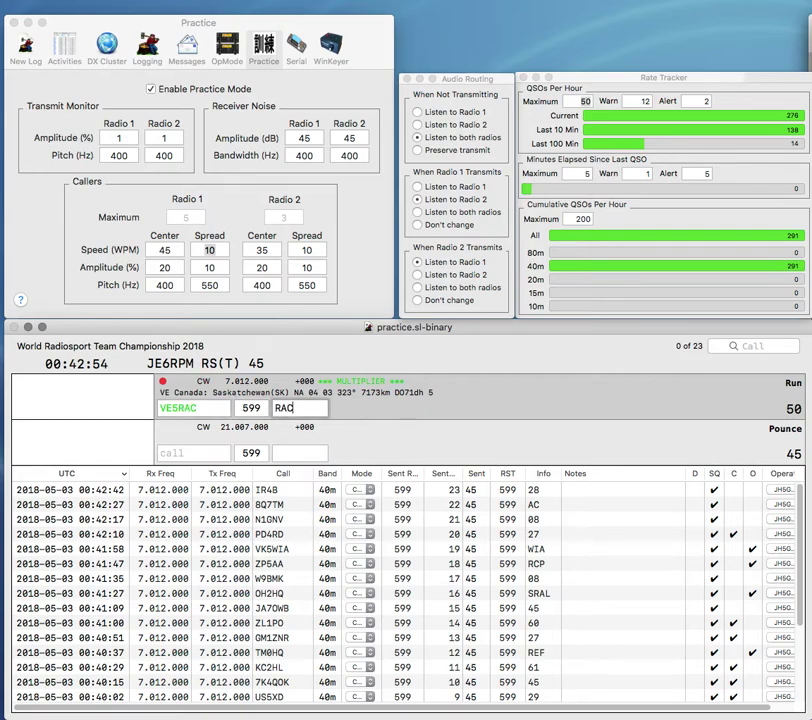
key(Return)
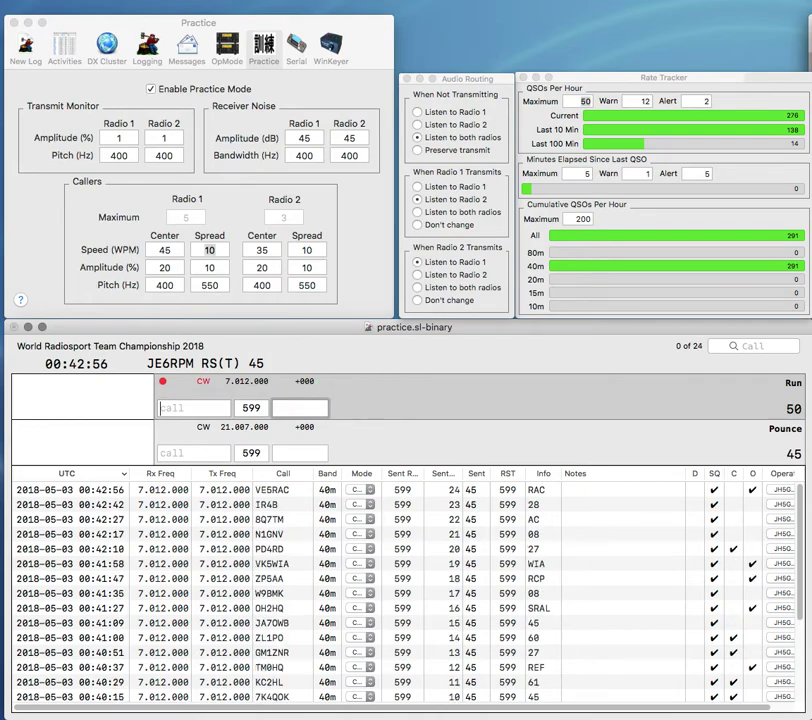
- Enter the callsign EF4HQ with exchange URE on the Run radio and log the contact
text(EF4)
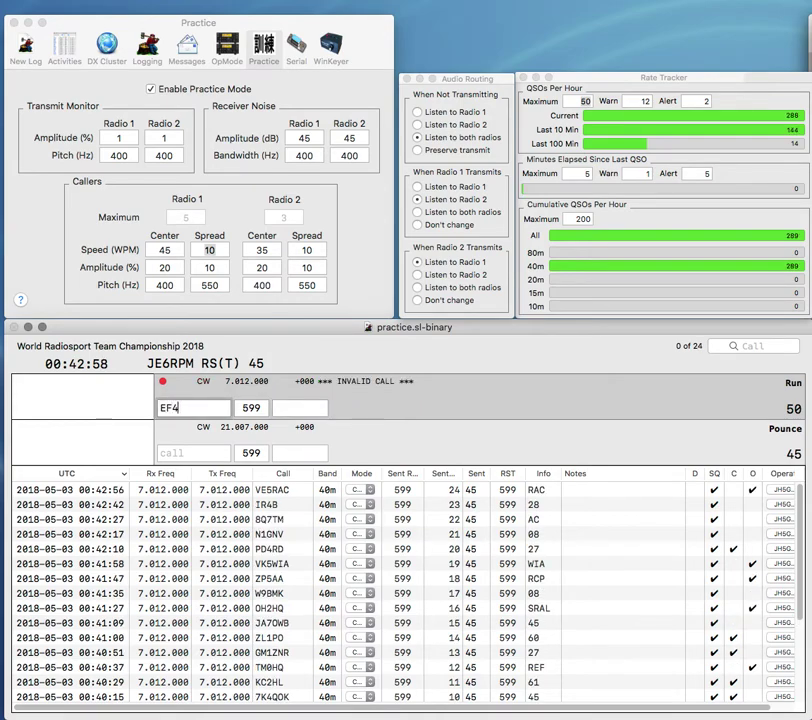
text(HQ)
key(space)
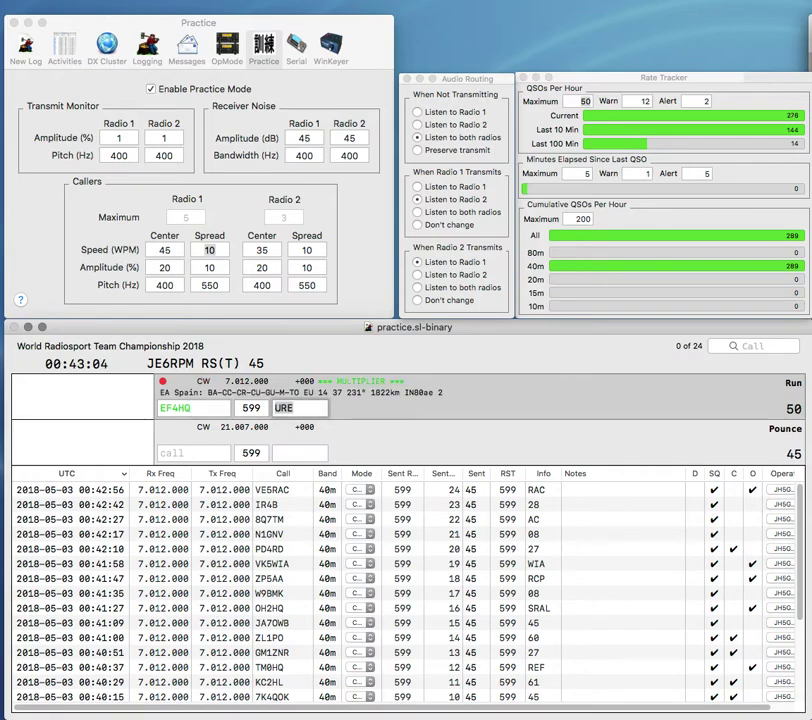
key(Return)
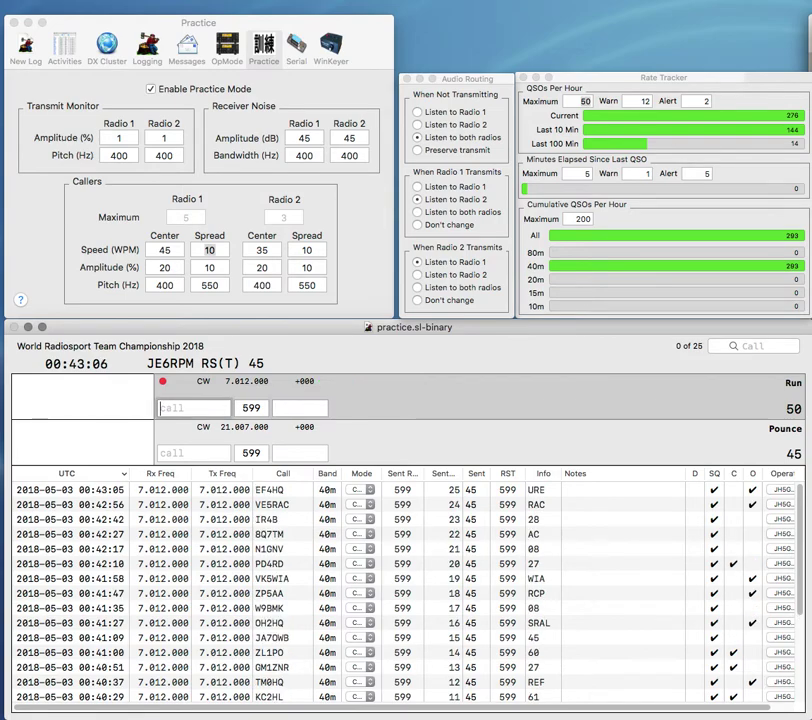
- Complete the partial call 5CF as DK5CF with exchange 28 on the Run radio and log the contact
text(SCF)
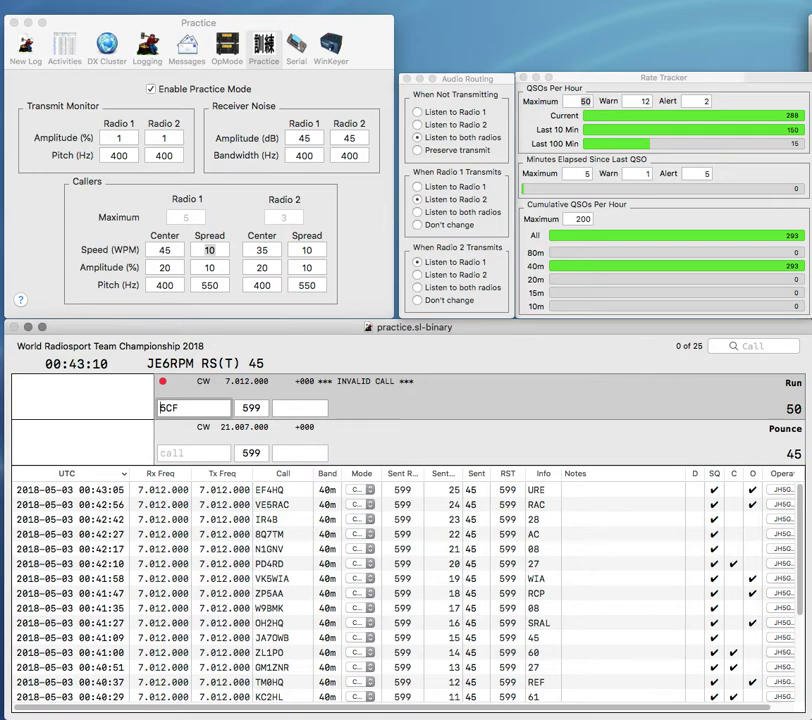
text(DK)
key(Tab)
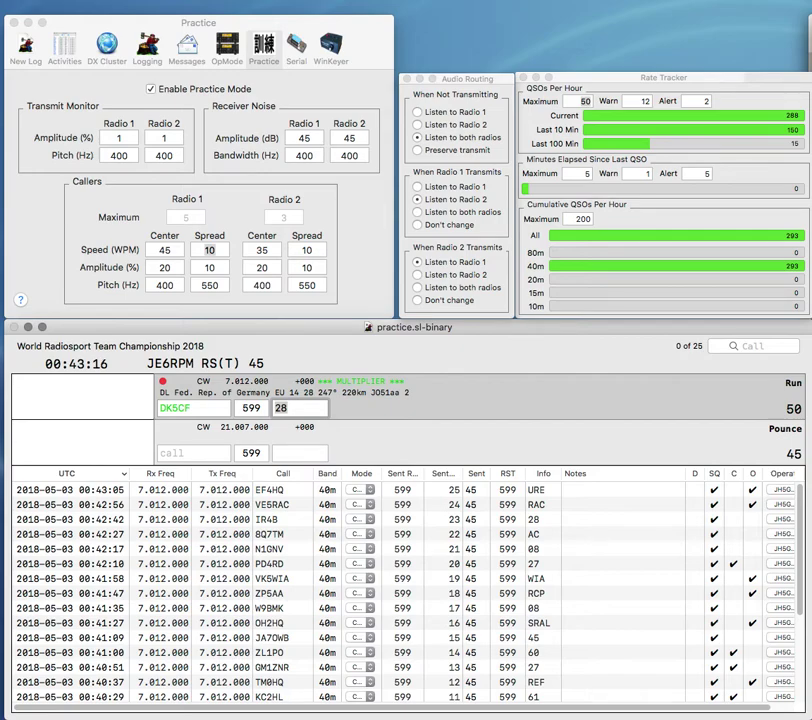
key(Return)
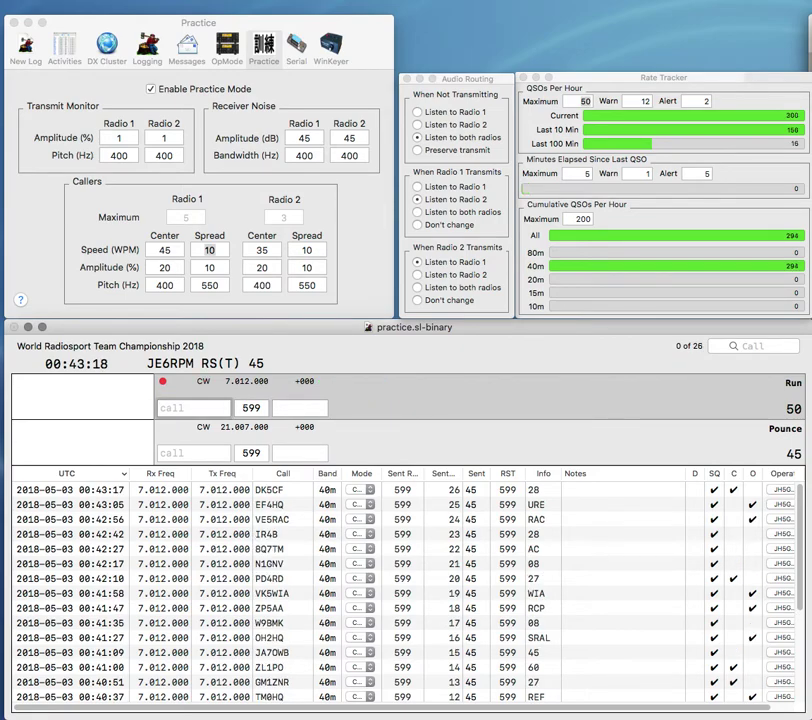
- Complete the partial call TJ as RU3TJ with exchange 29 on the Run radio and log the contact
text(TJ)
text(RU)
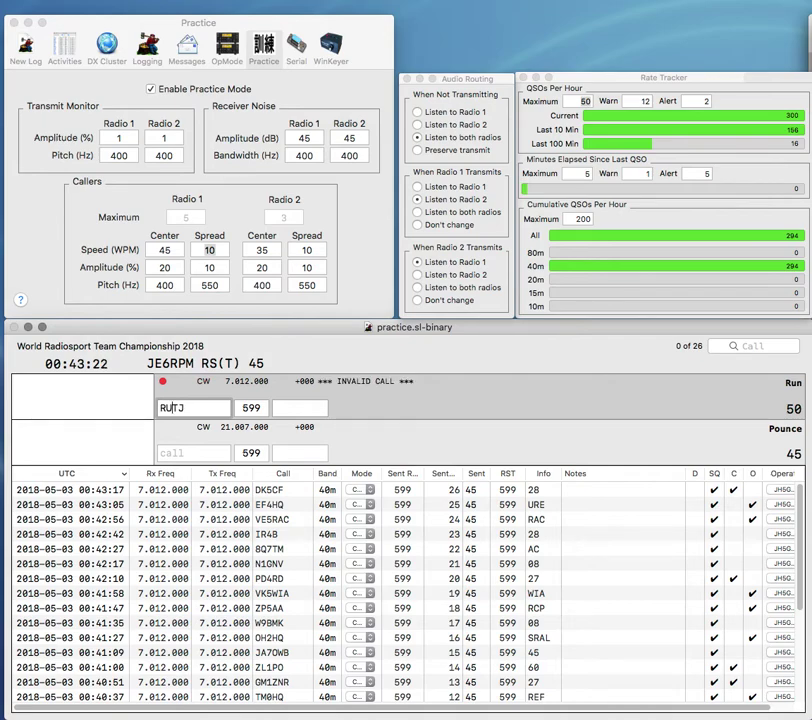
text(3)
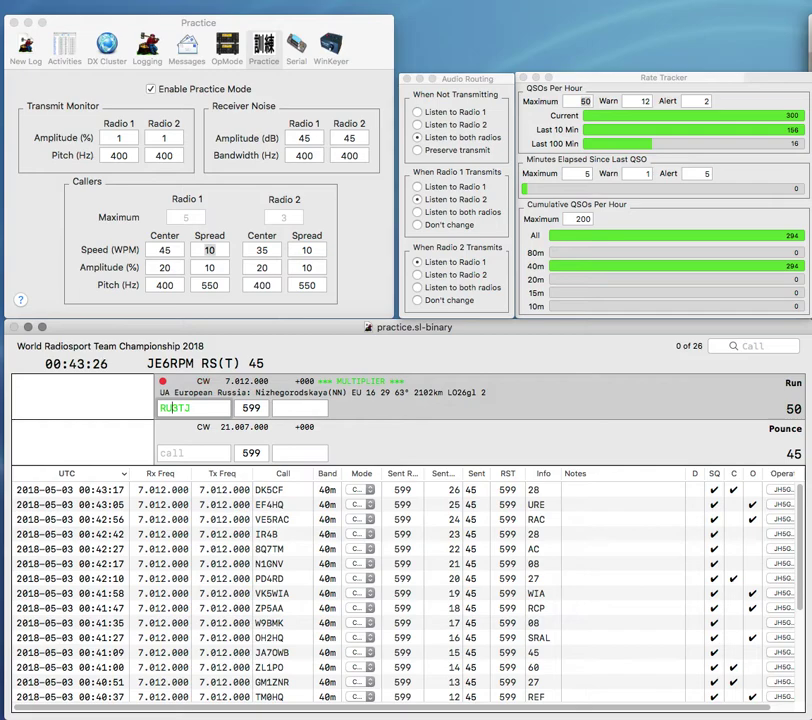
key(space)
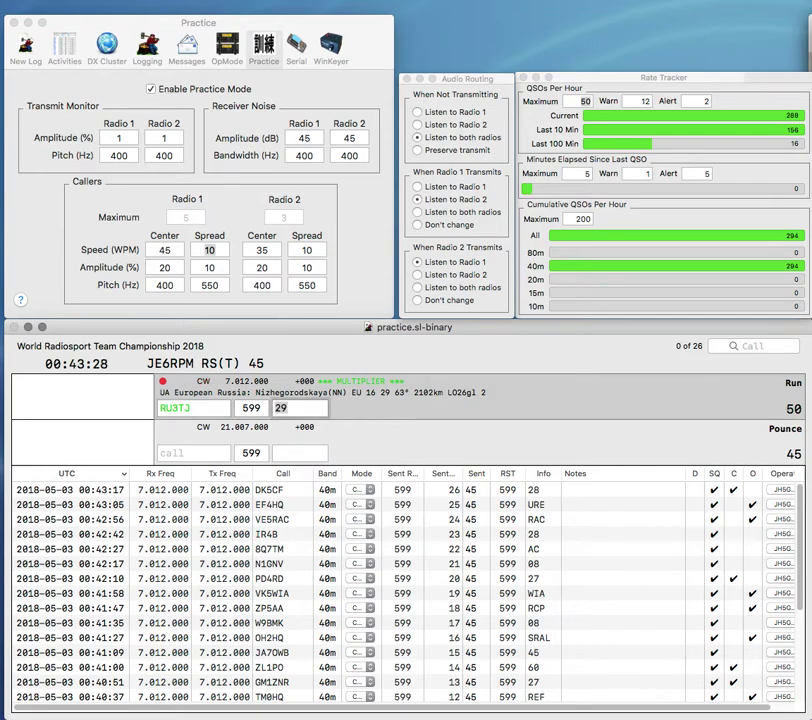
key(Return)
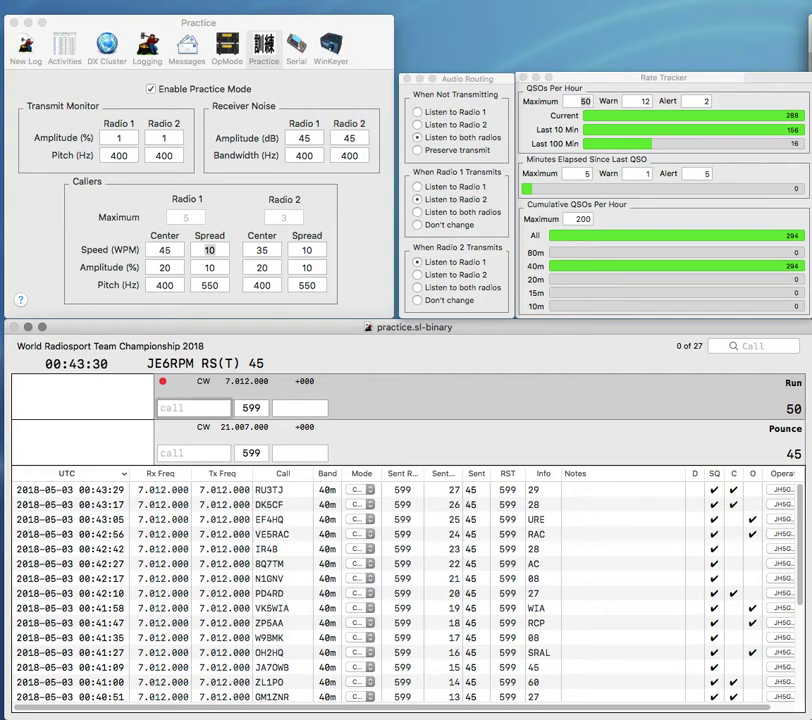
text(YO5COG)
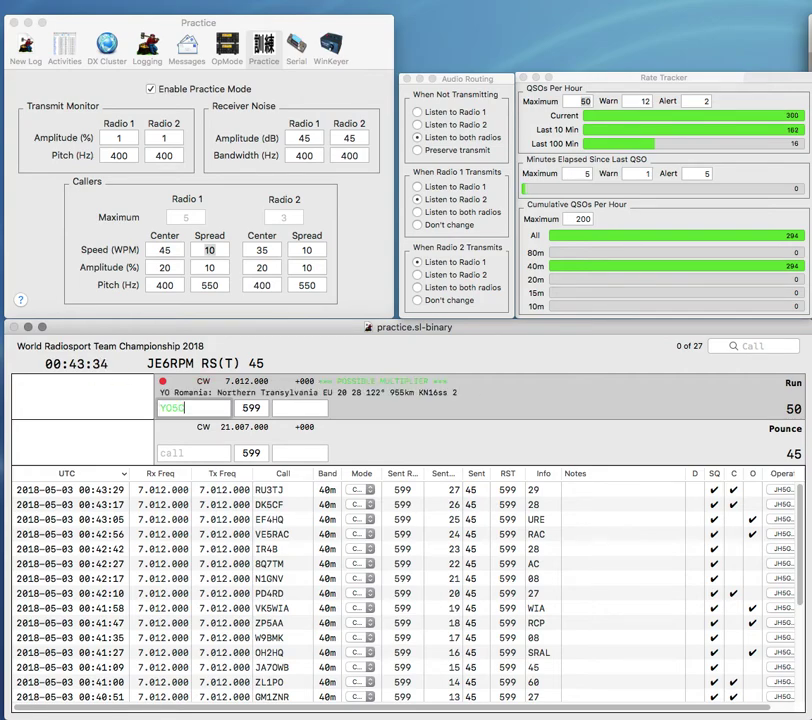
key(space)
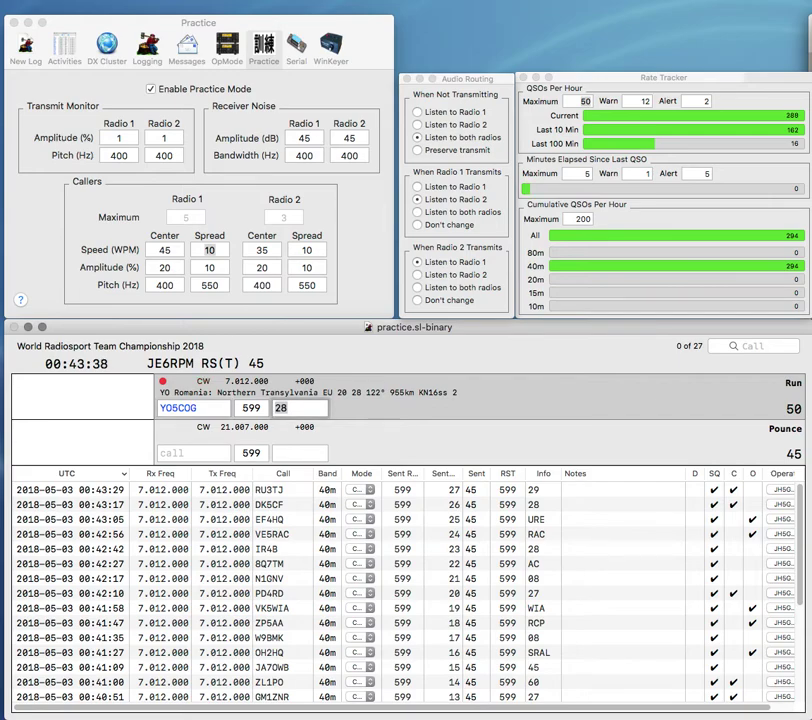
key(Return)
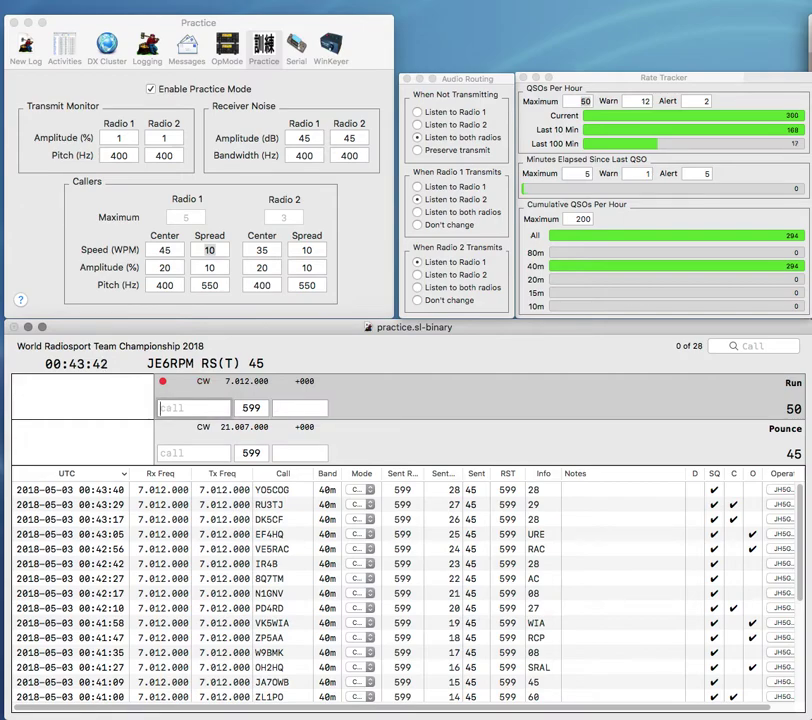
- Enter the callsign VK3WI with received exchange WIA on the Run radio and log the contact
text(W)
text(V)
text(K)
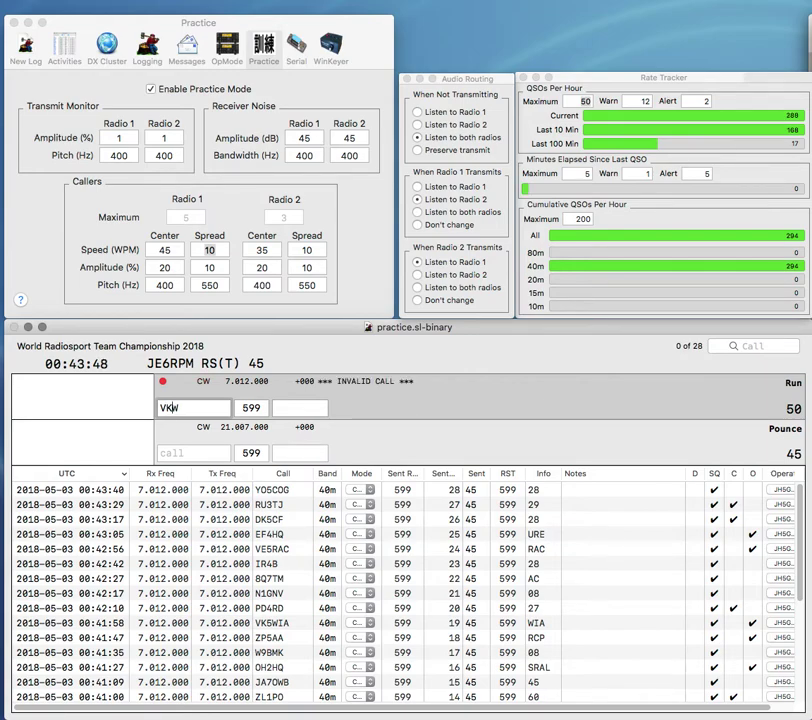
text(3)
text(I)
key(space)
text(WIA)
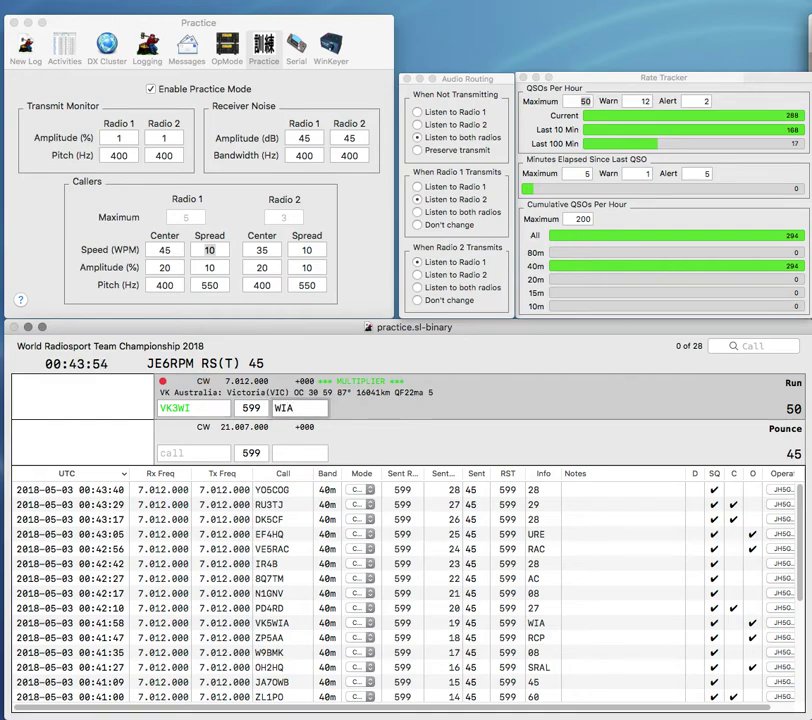
key(Return)
- Enter the callsign KS0CW with exchange 08 on the Run radio and log the contact
text(KS0CW)
key(space)
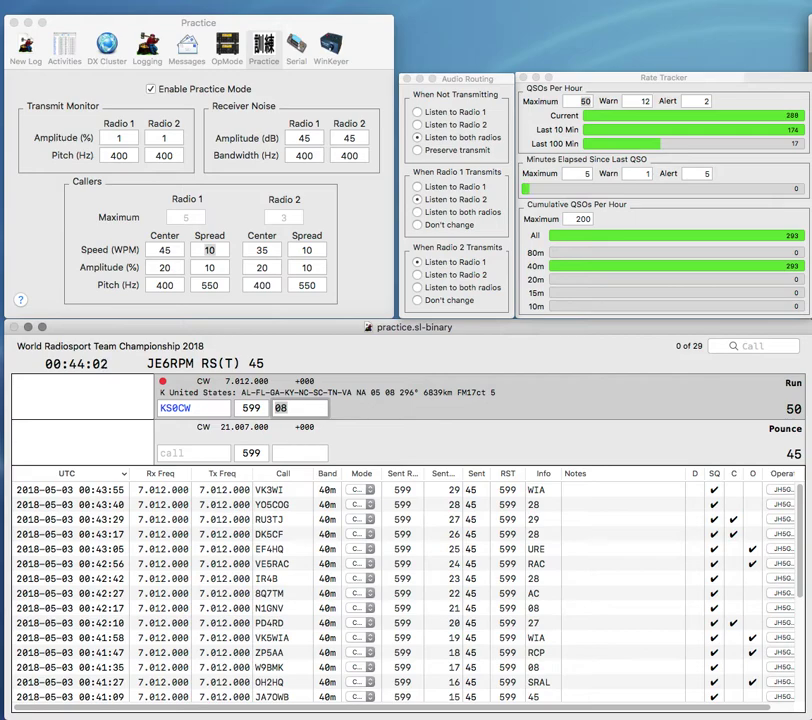
key(Return)
text(K0G)
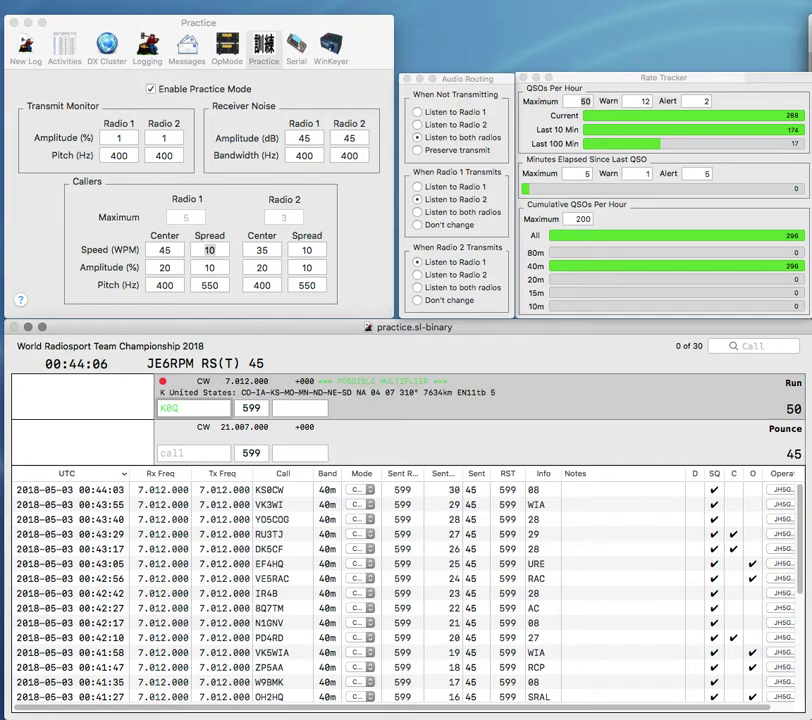
key(BackSpace)
text(QB)
key(space)
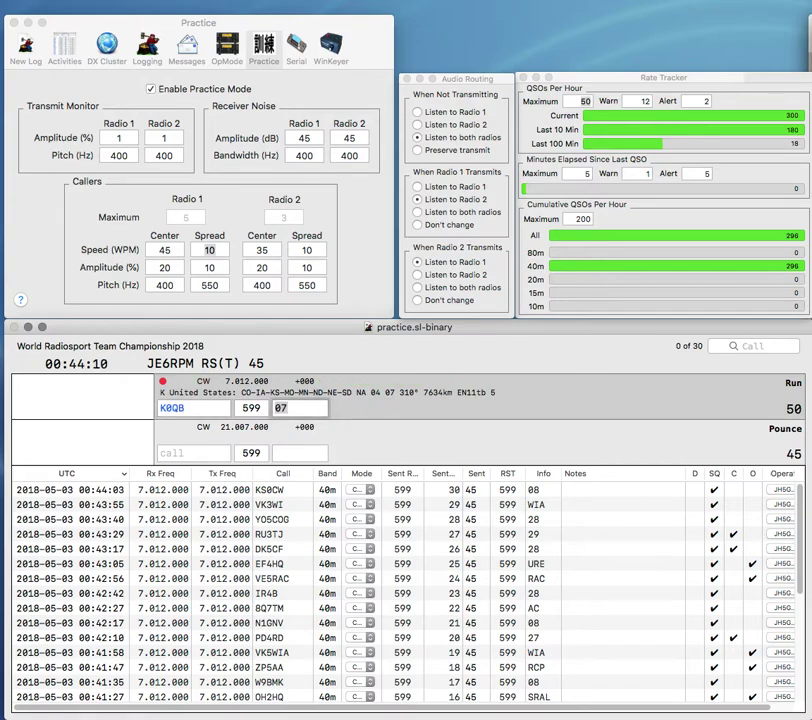
text(R)
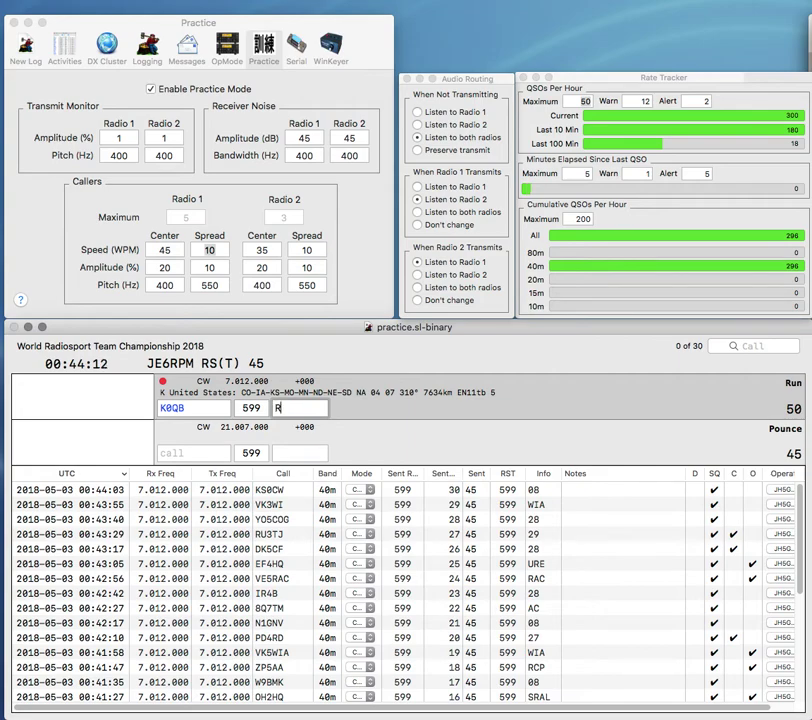
text(12)
key(Left)
key(BackSpace)
key(Return)
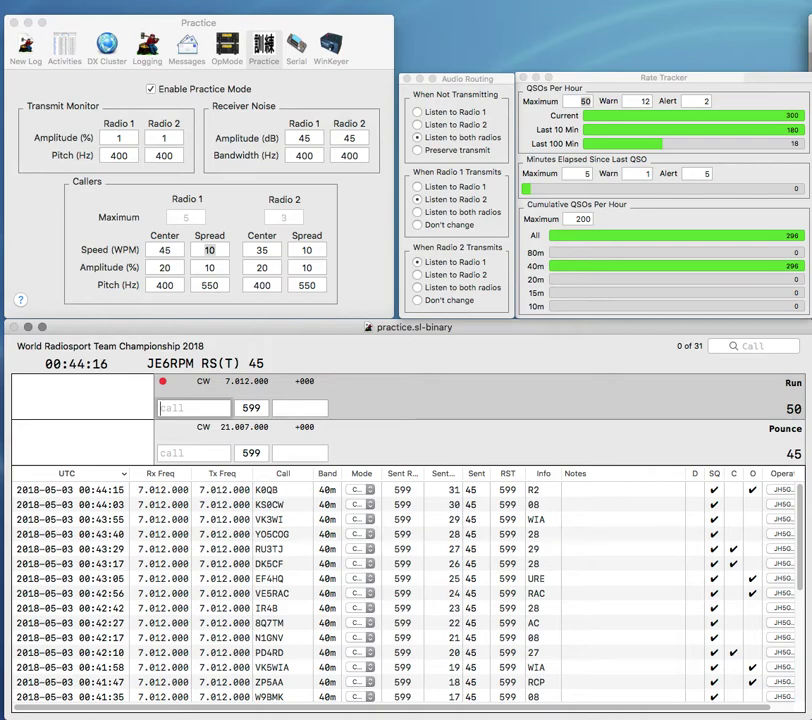
text(OK1M)
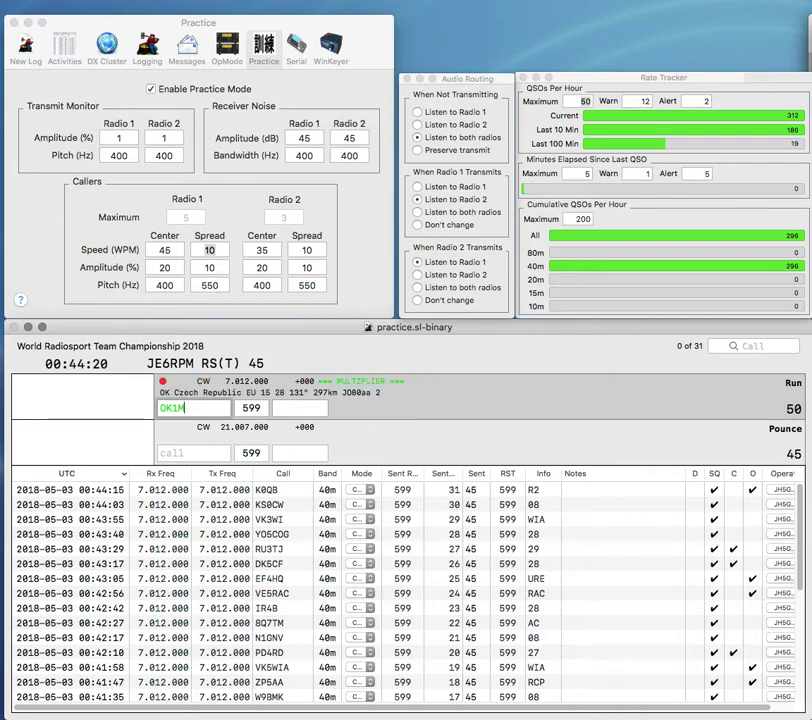
text(P)
key(Return)
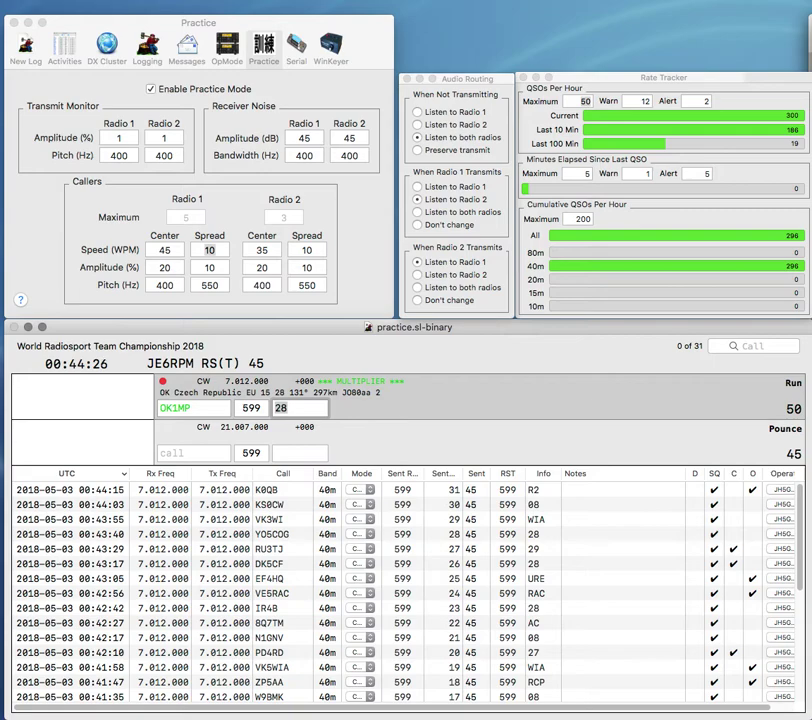
key(Return)
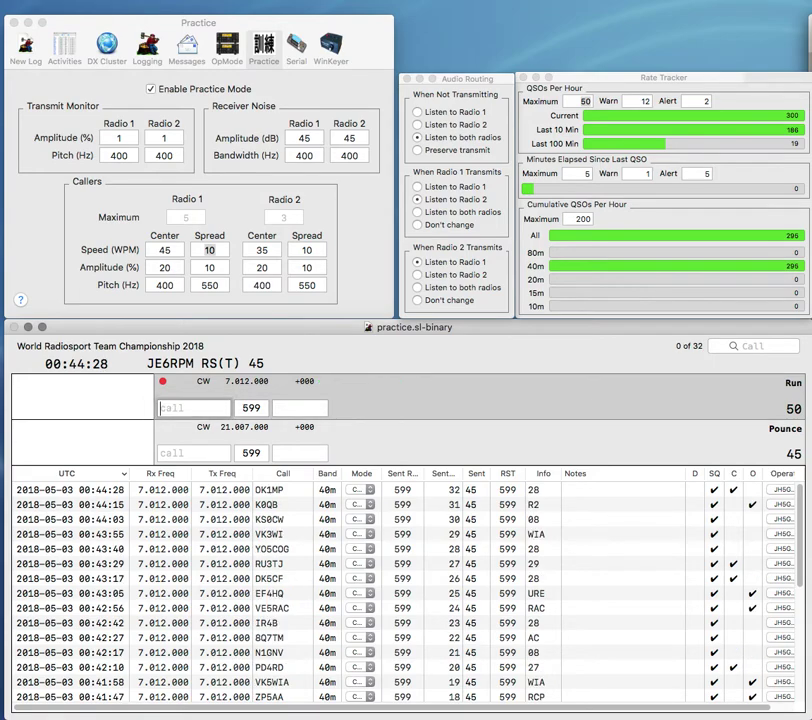
text(WA)
text(7)
key(BackSpace)
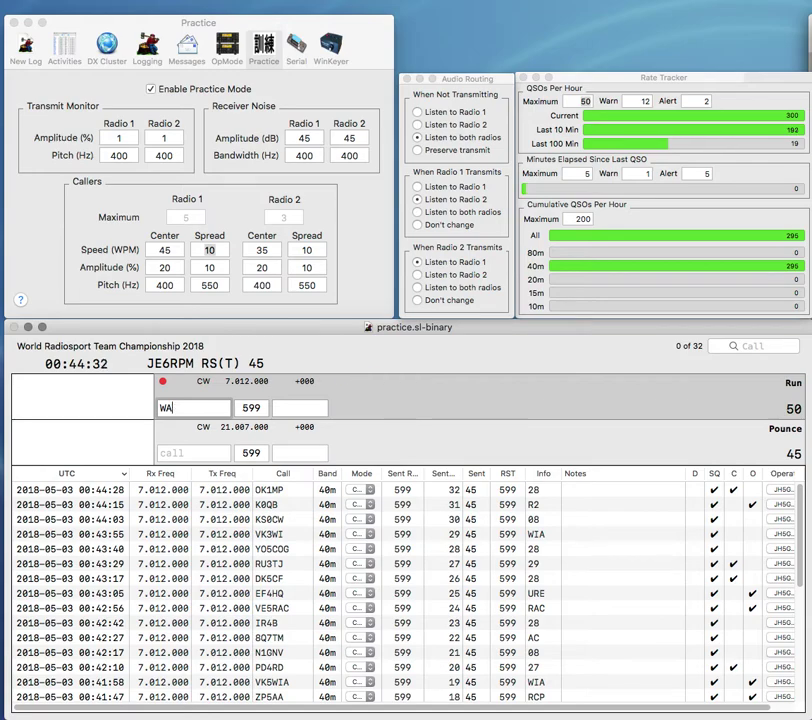
text(L)
key(Left)
key(Left)
key(Left)
key(Delete)
text(V)
key(Right)
text(3L)
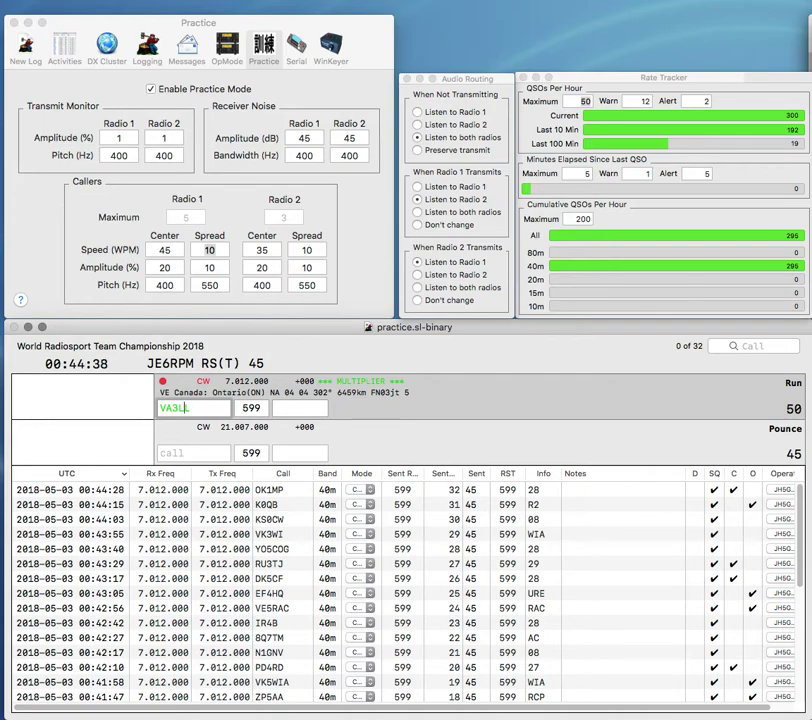
key(Return)
text(04)
key(Return)
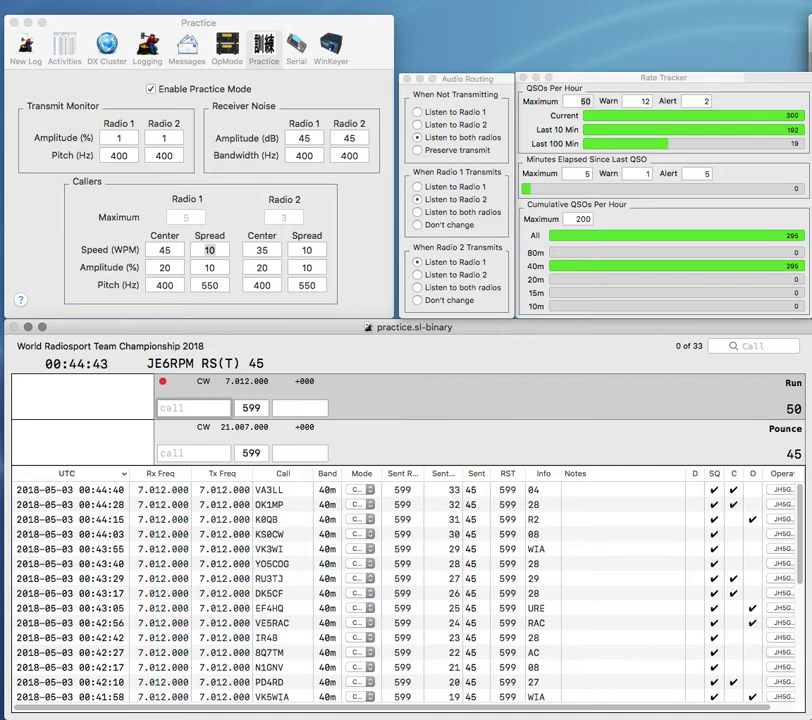
- Enter the callsign LU4AA/F with received exchange RCA on the Run radio and log the contact
text(/f)
key(Left)
key(Left)
text(lu4aa)
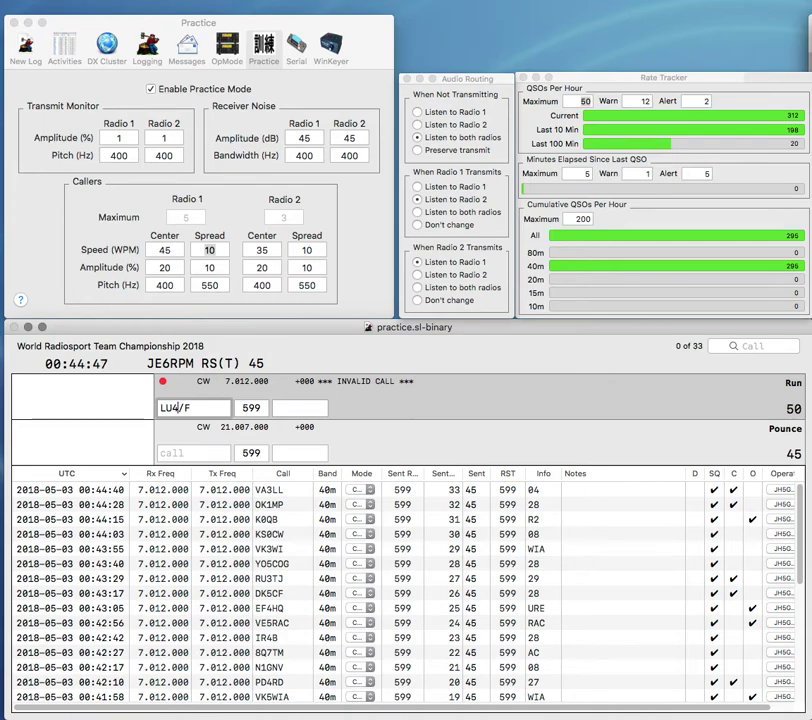
key(Return)
text(rca)
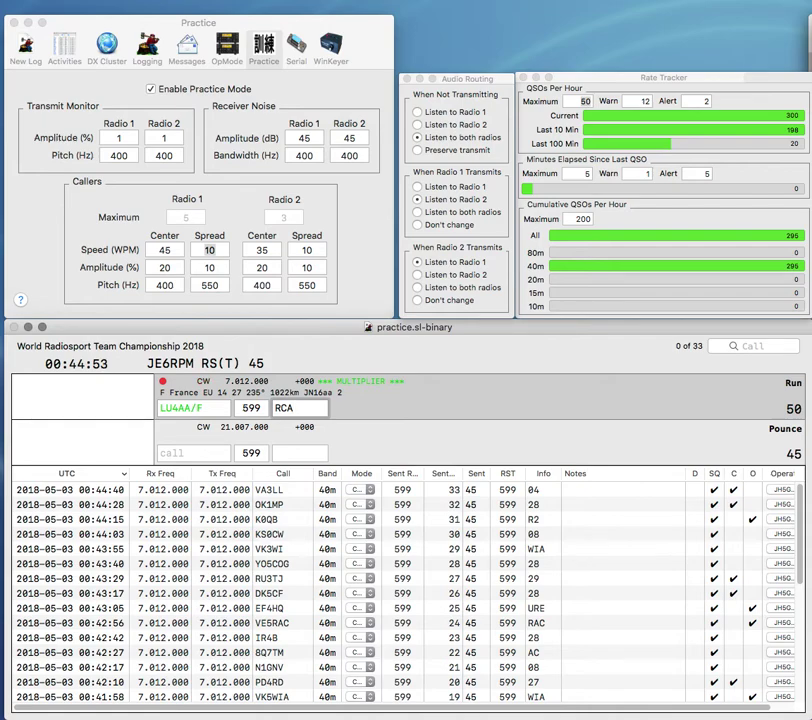
key(Return)
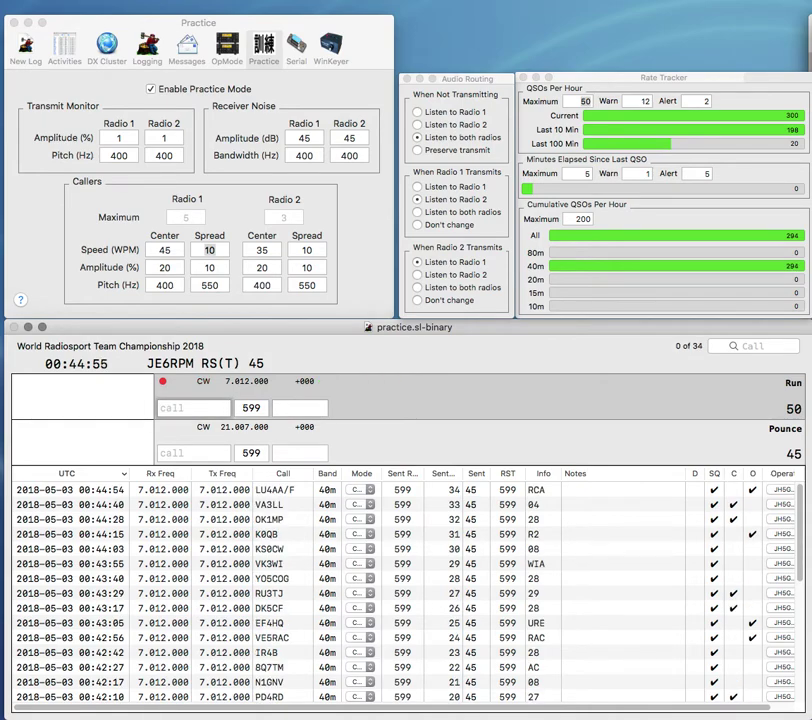
text(VE3YV)
key(Return)
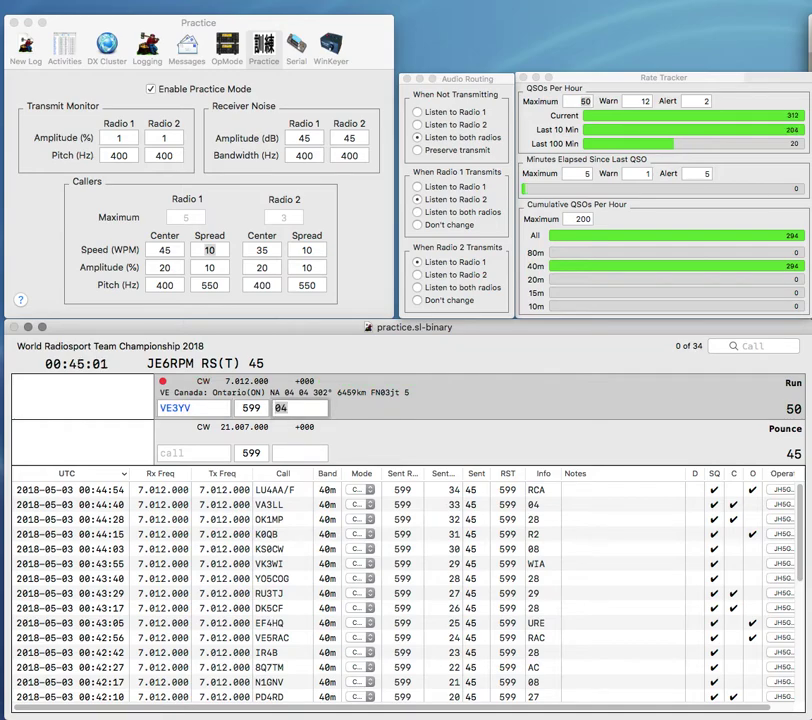
text(R2)
key(Return)
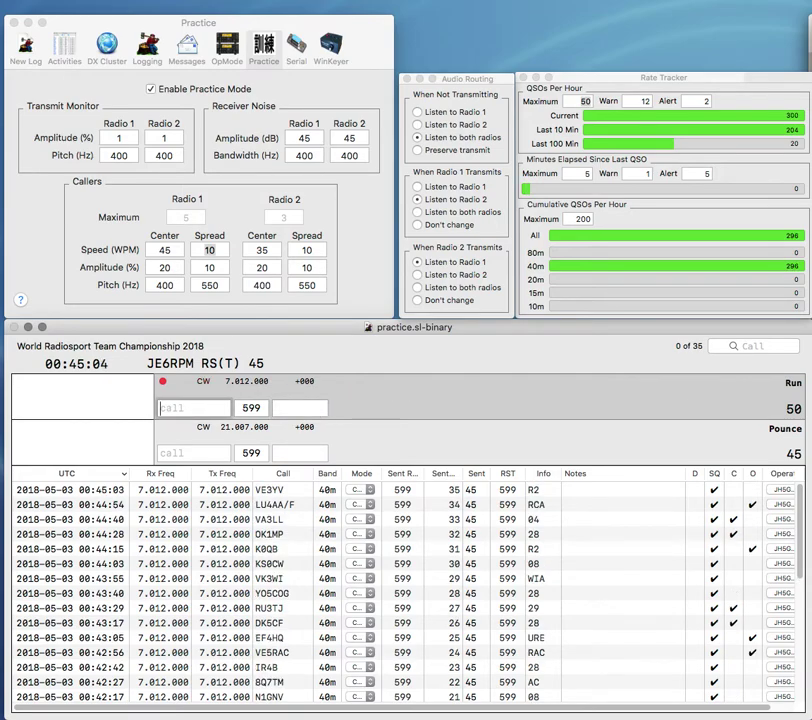
text(N)
key(Left)
text(5)
key(BackSpace)
text(8)
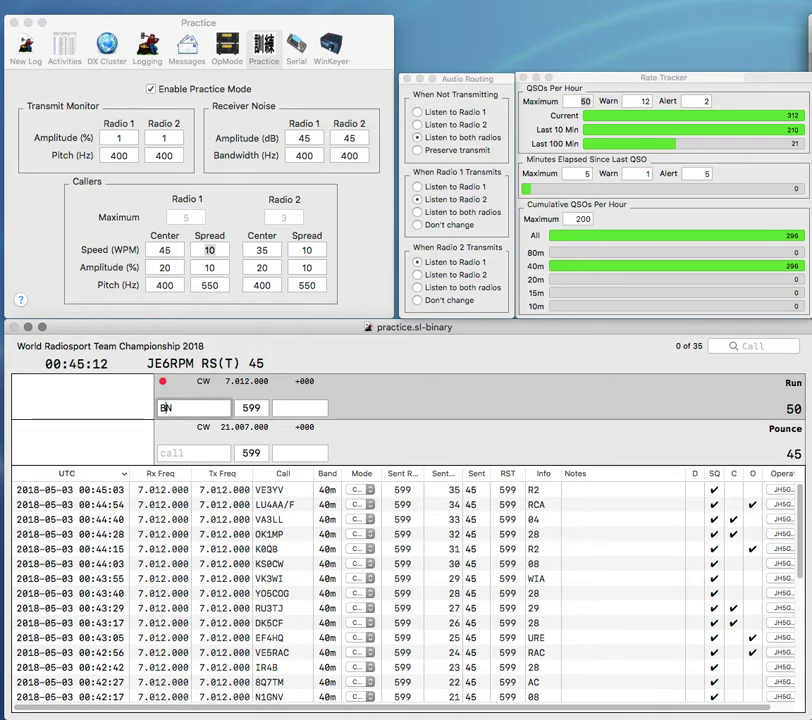
text(H4B)
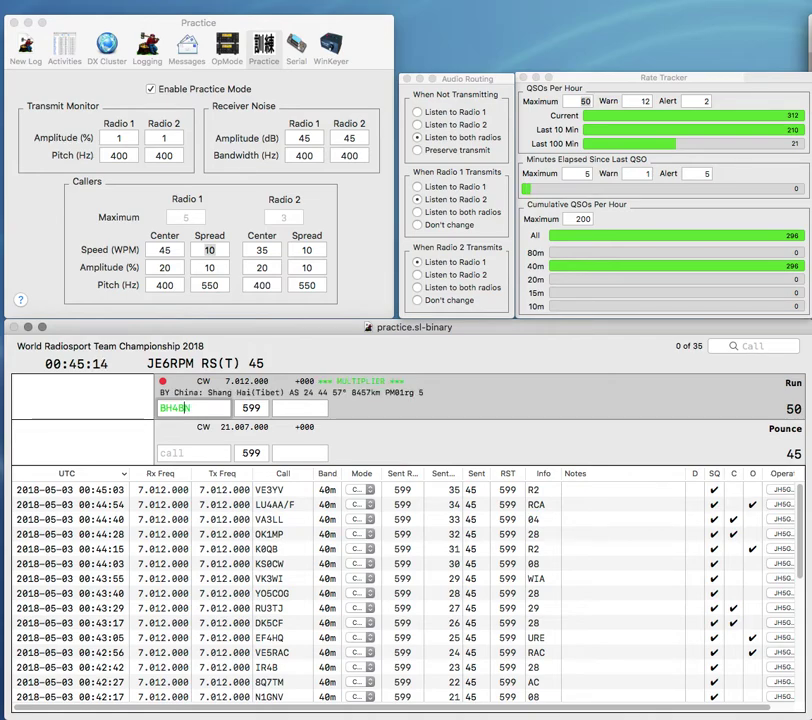
text(X)
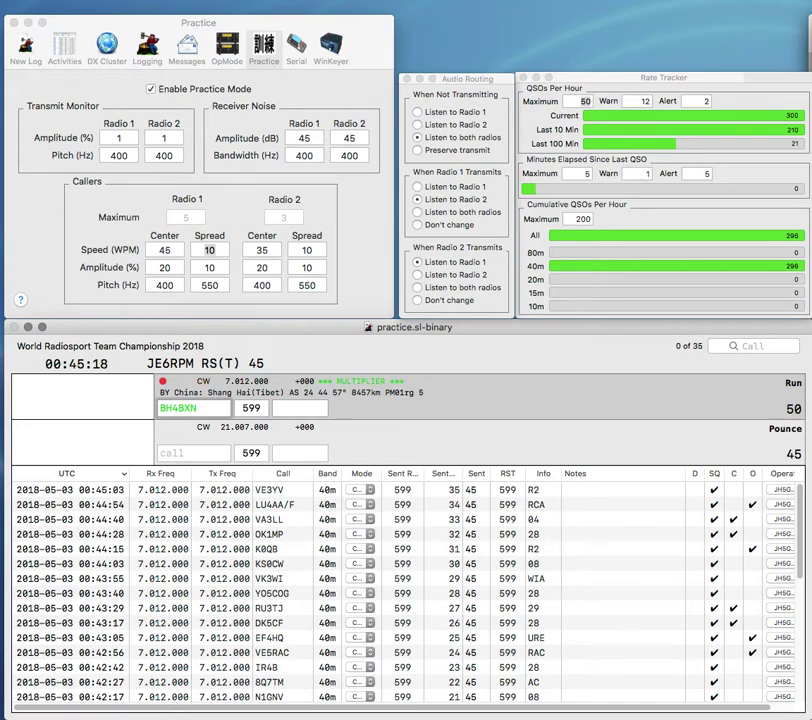
key(Left)
key(BackSpace)
text(T)
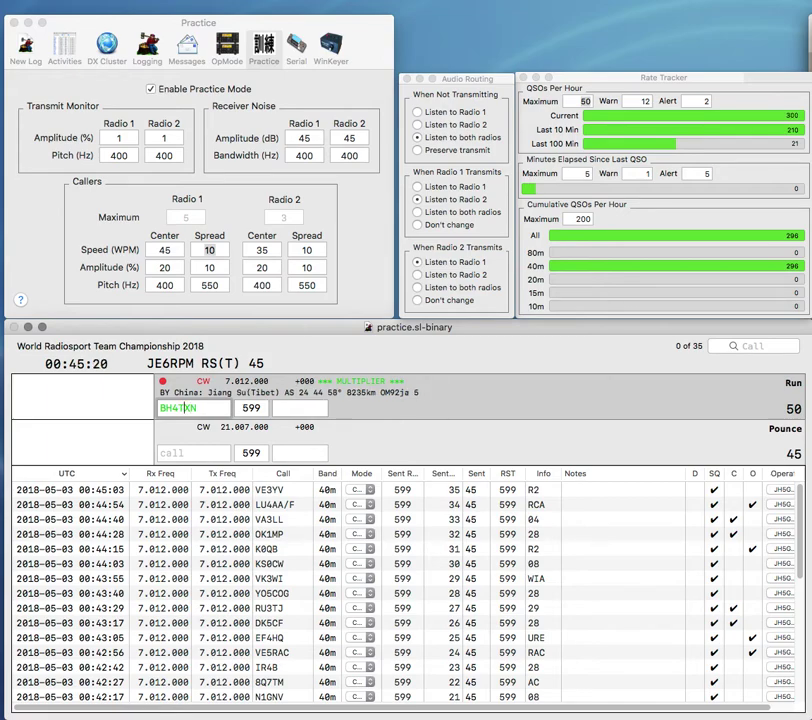
key(Tab)
text(44)
key(Return)
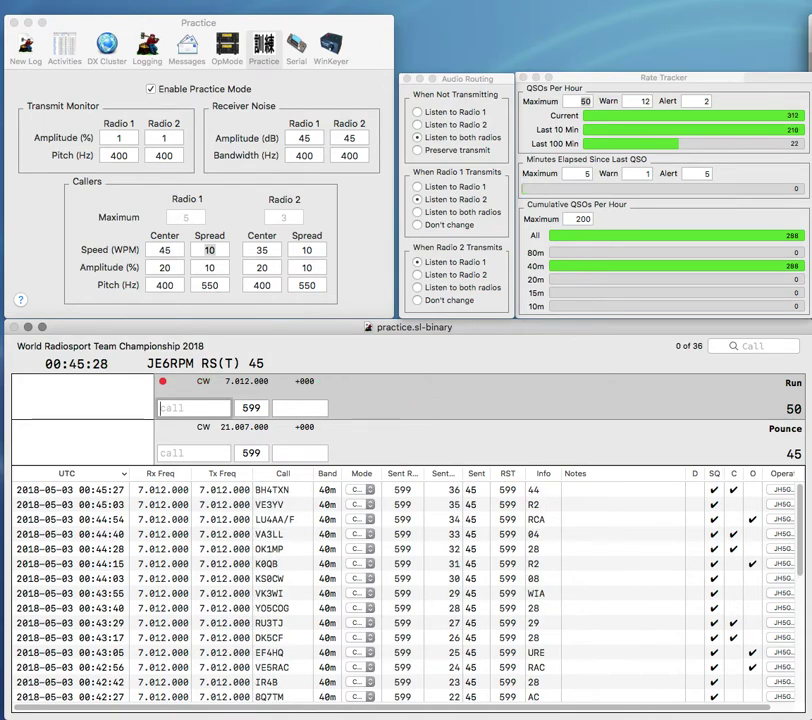
text(OD)
text(W8)
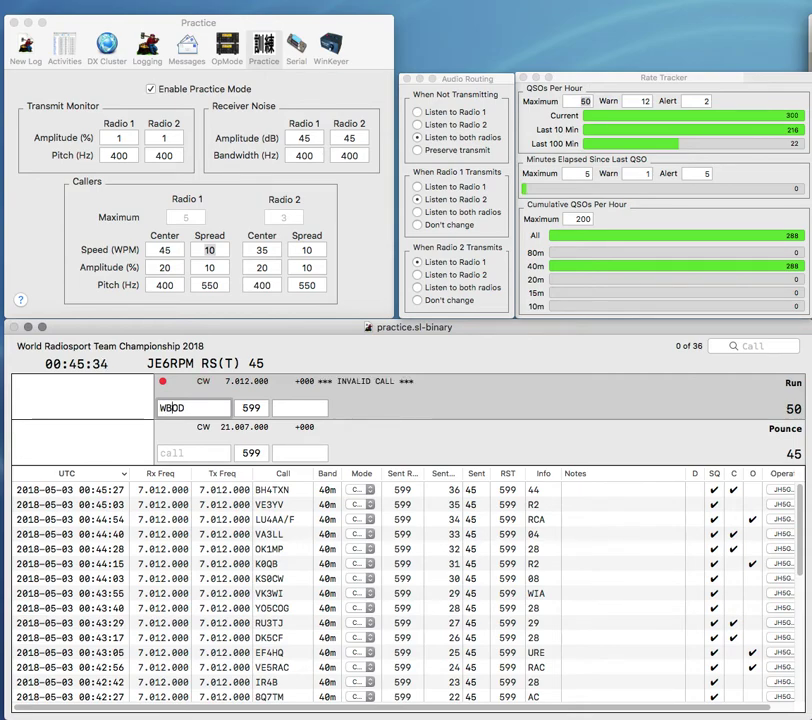
key(BackSpace)
text(6R)
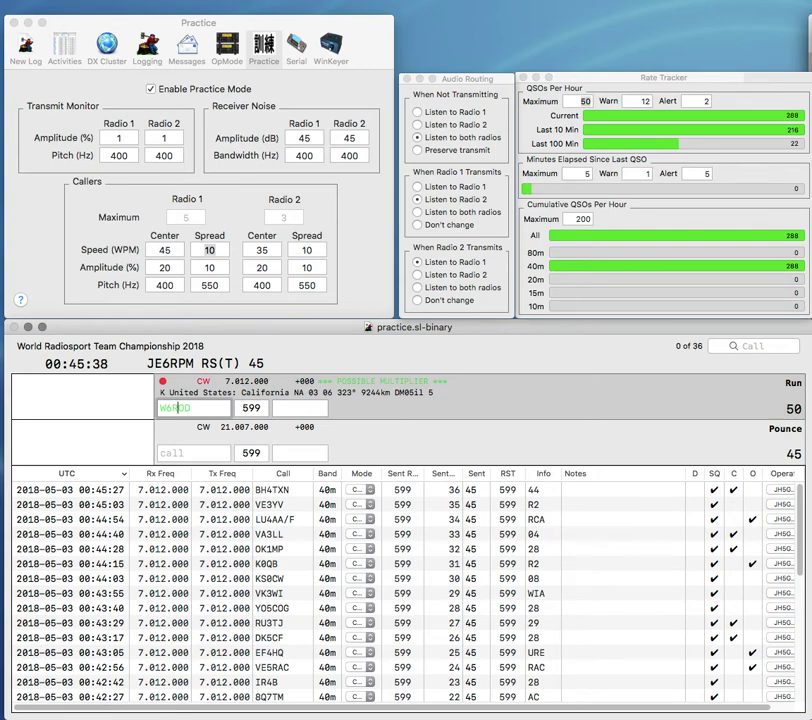
key(space)
text(R)
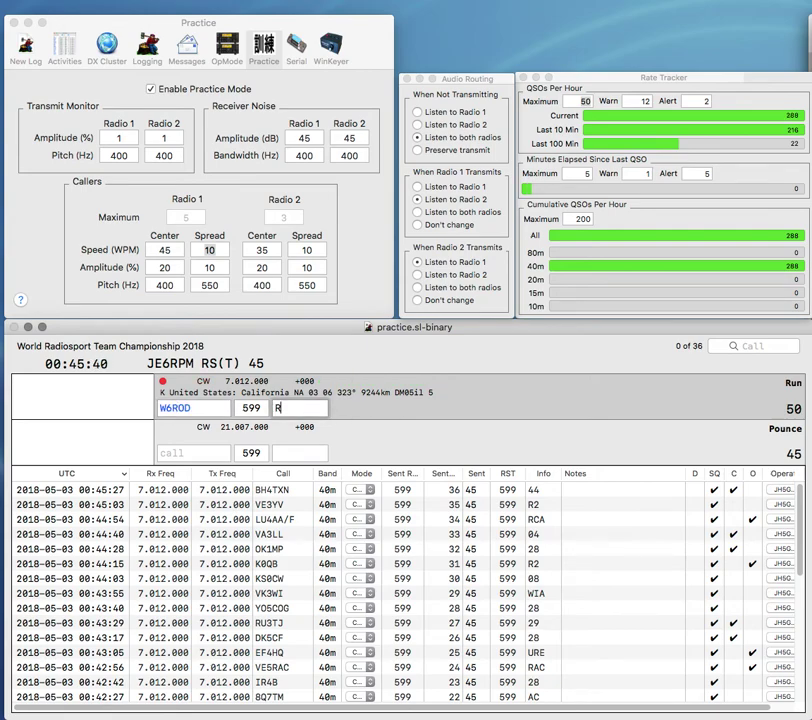
key(BackSpace)
text(AC)
key(Return)
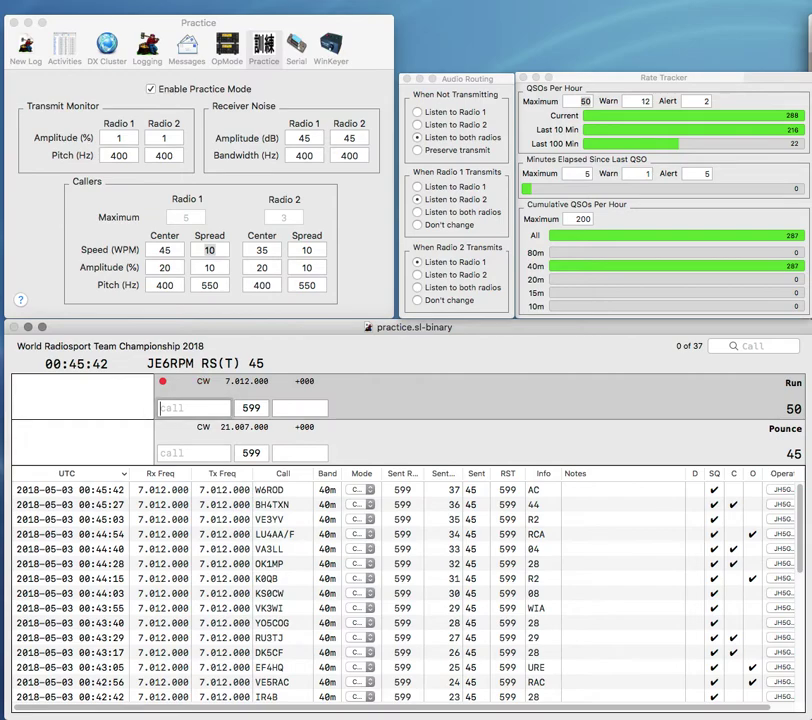
text(3)
key(BackSpace)
text(O)
text(WA0C)
text(SL)
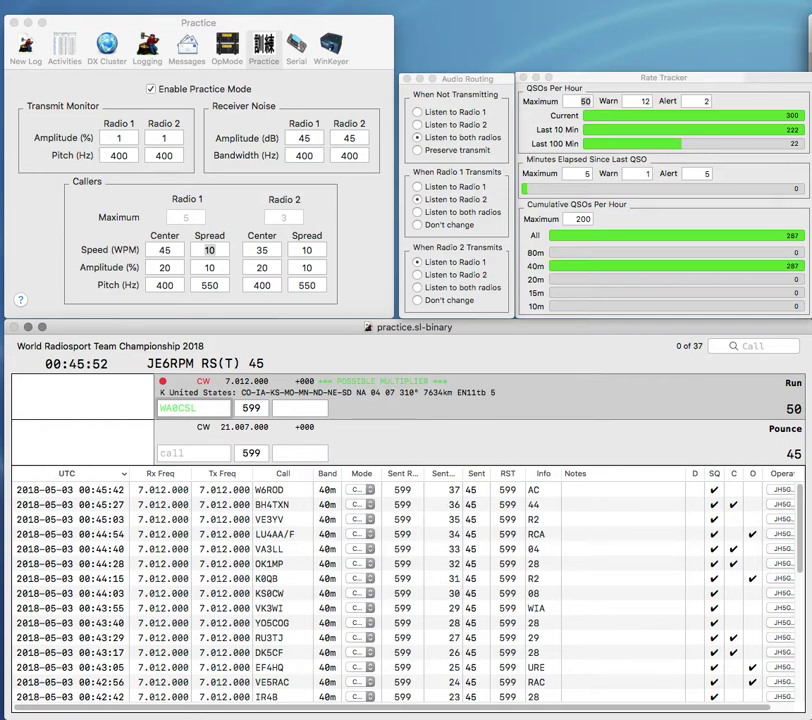
key(Return)
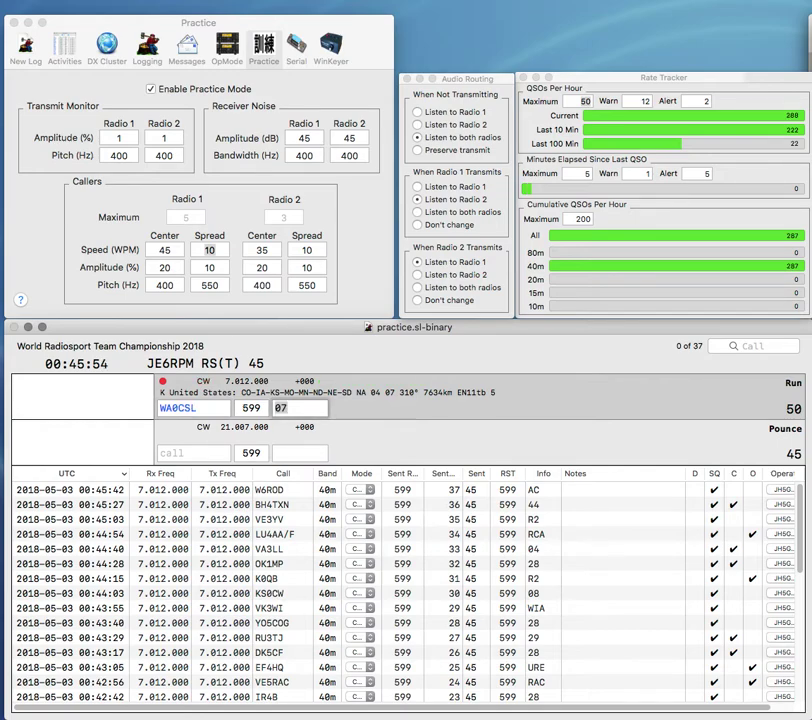
key(Return)
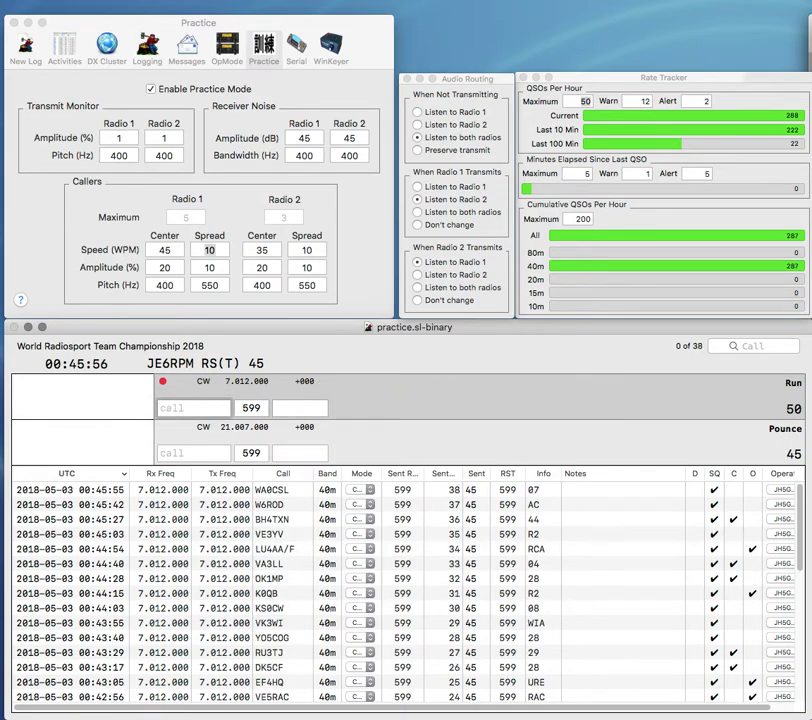
text(AQ)
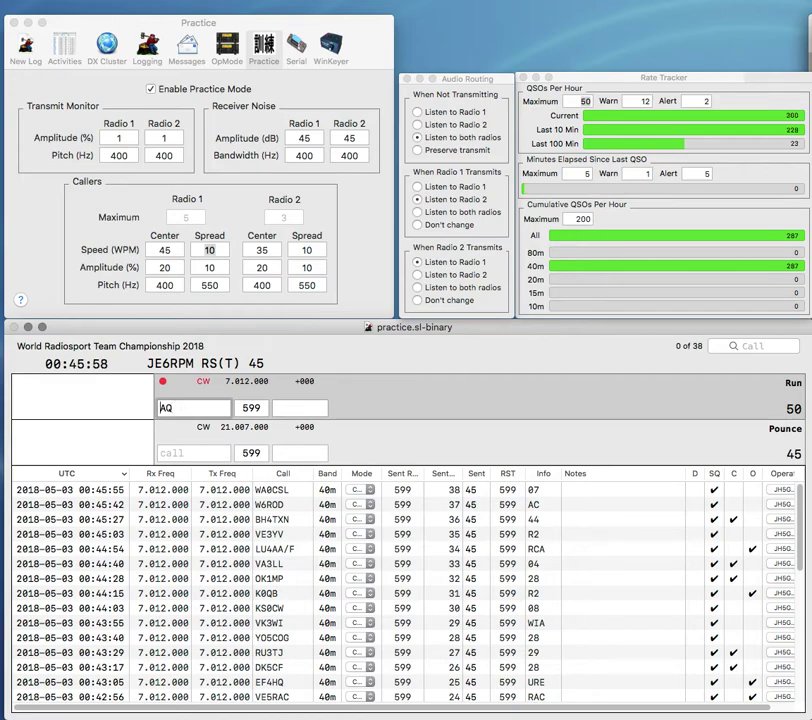
text(KD5Q)
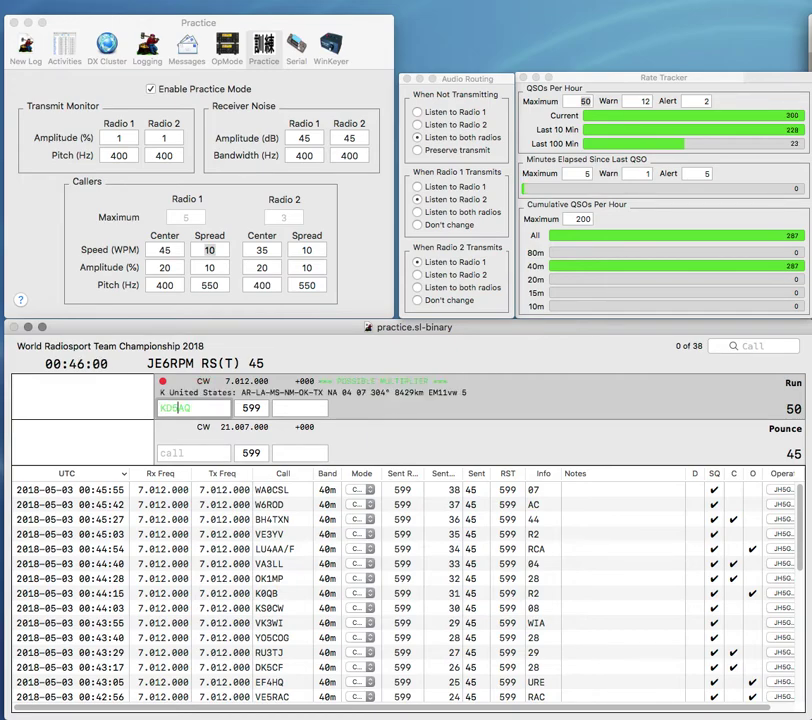
key(Return)
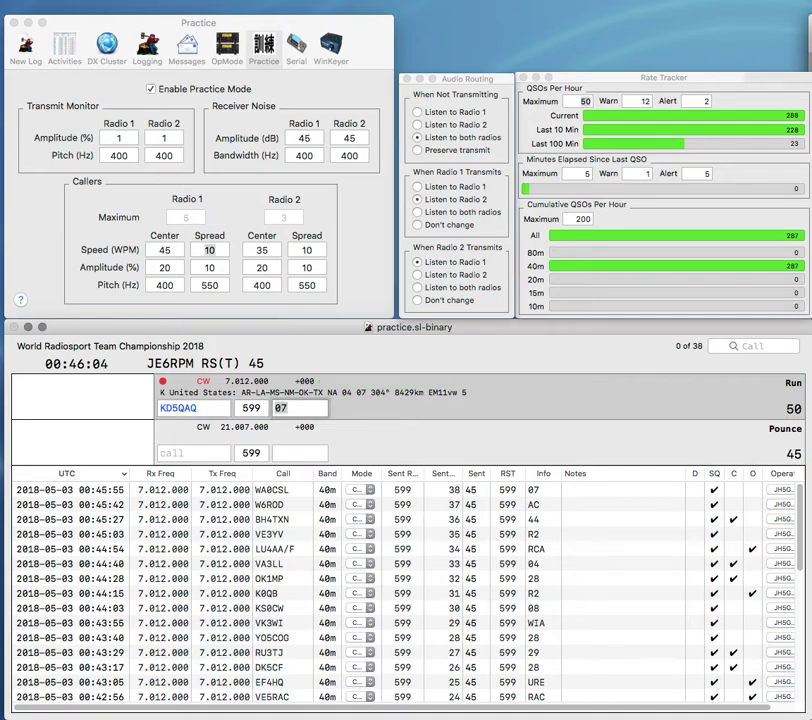
click(174, 408)
key(BackSpace)
text(D)
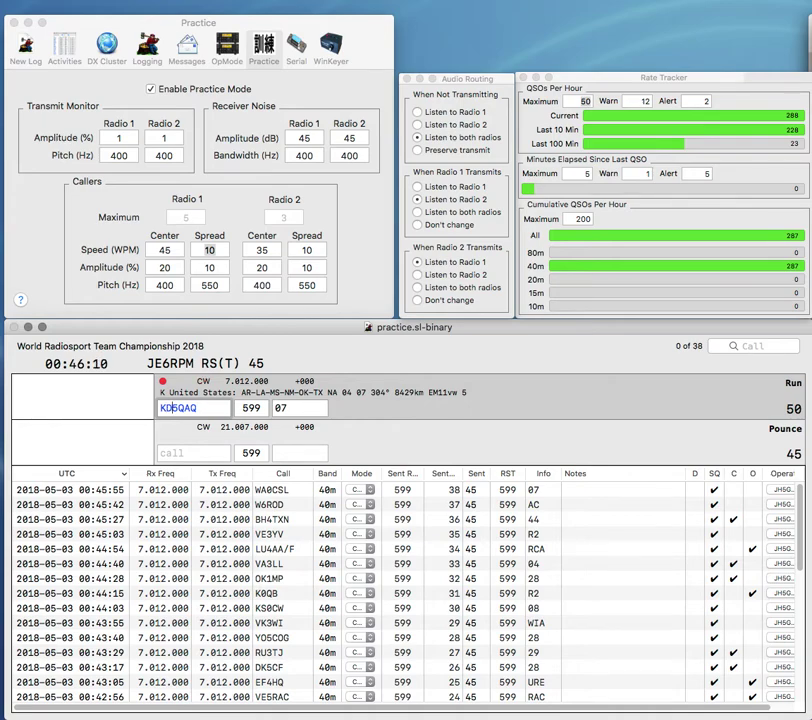
key(Return)
- Enter the callsign VE6SH with received exchange AC on the Run radio and log the contact
text(V)
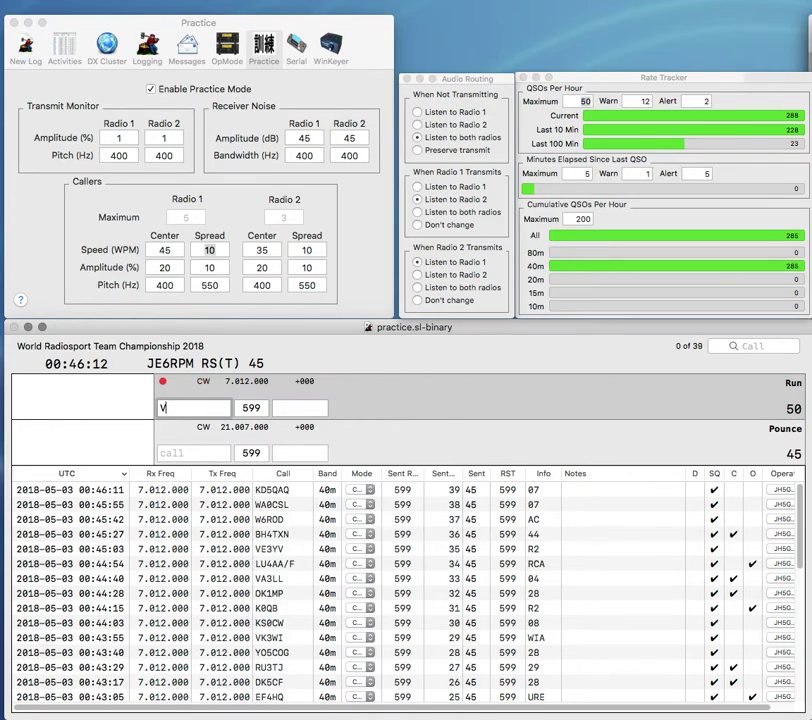
text(E6SH)
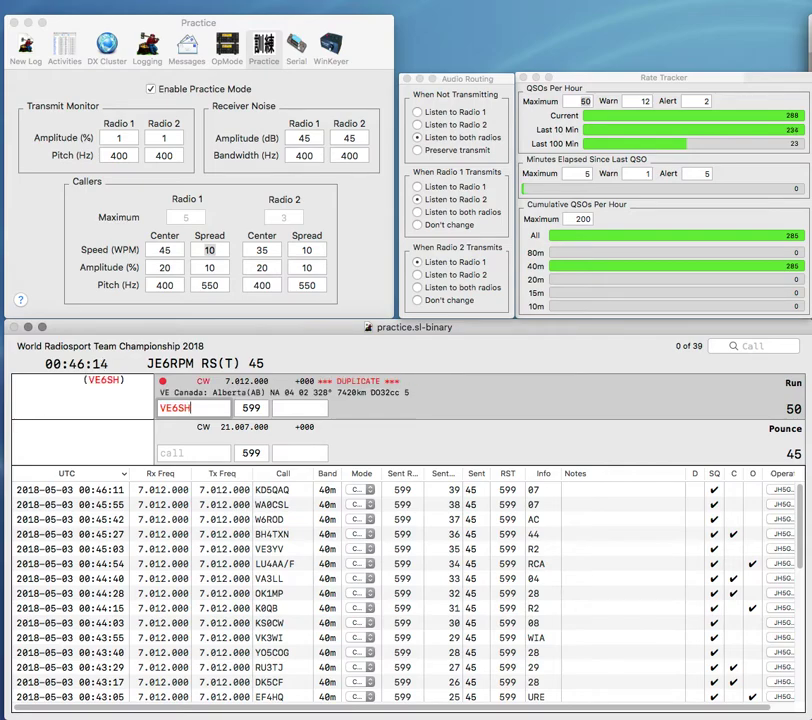
key(space)
text(AC)
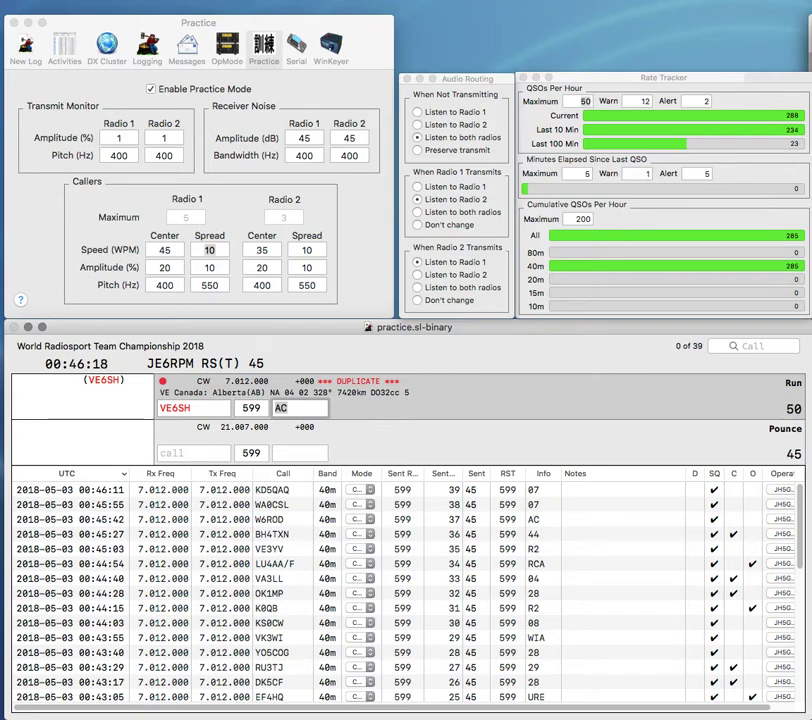
key(Return)
text(Q)
key(BackSpace)
text(Q)
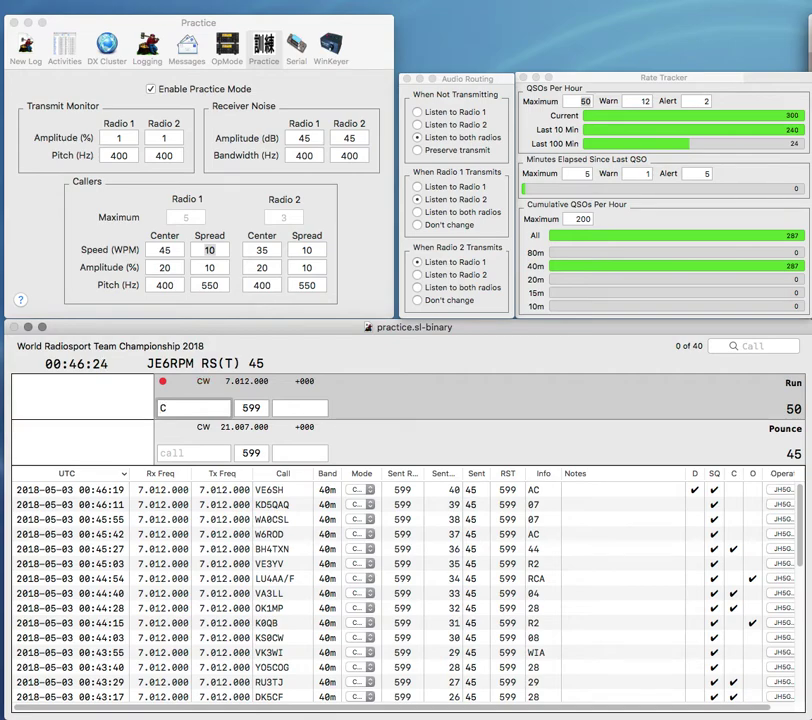
text(K7K)
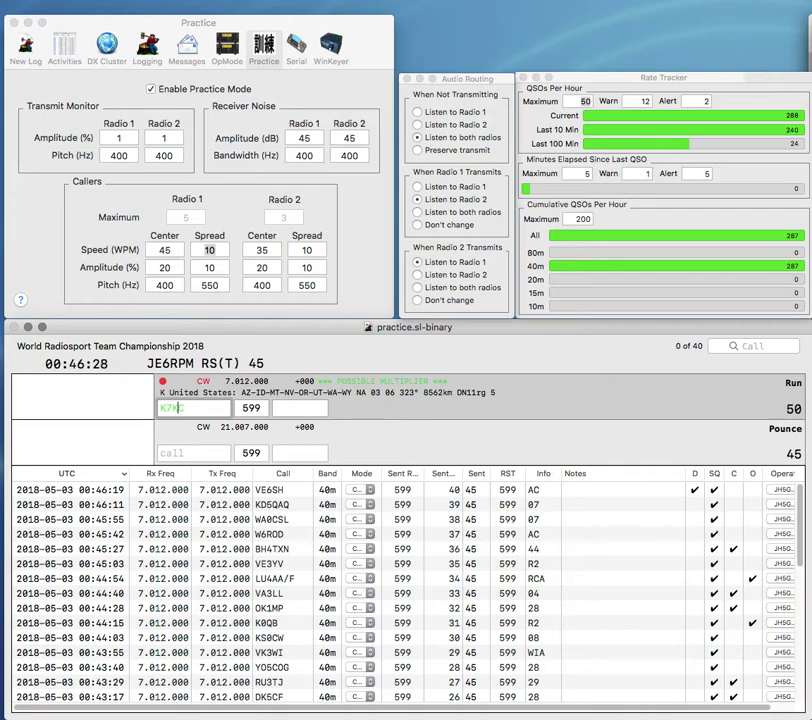
text(H)
key(space)
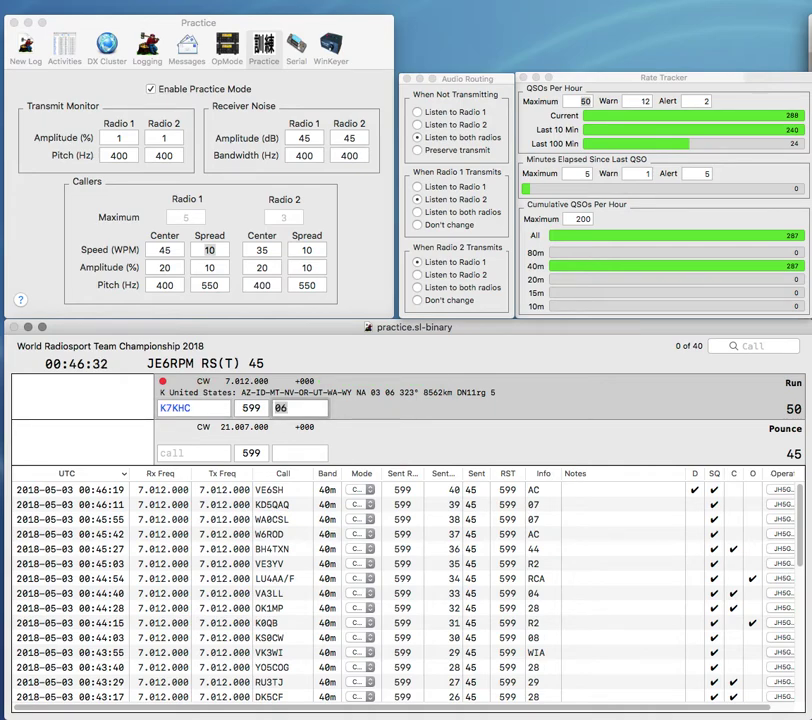
key(Return)
- Enter the callsign E72M with received exchange 28 on the Run radio and log the contact
text(EU)
key(BackSpace)
text(72M)
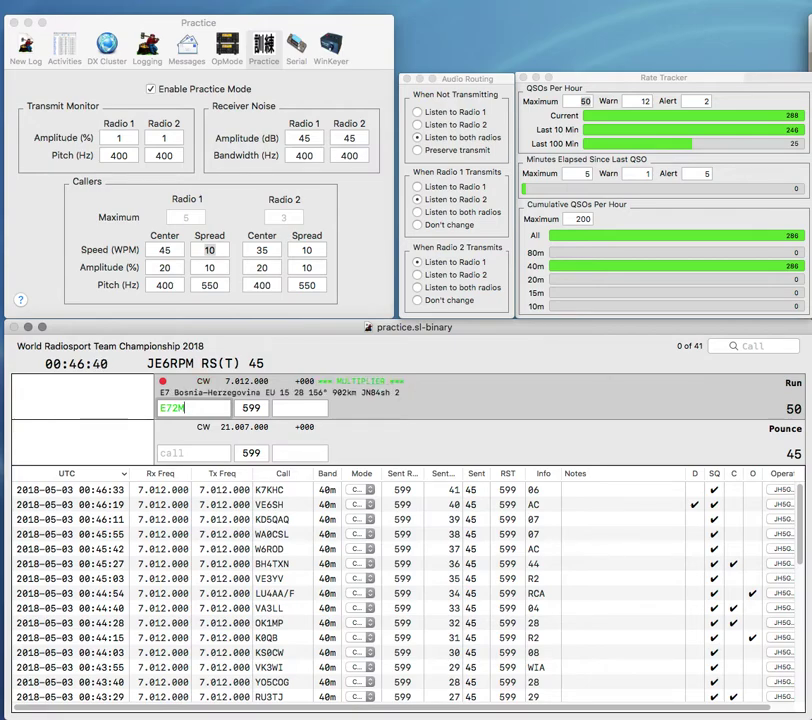
key(space)
text(28)
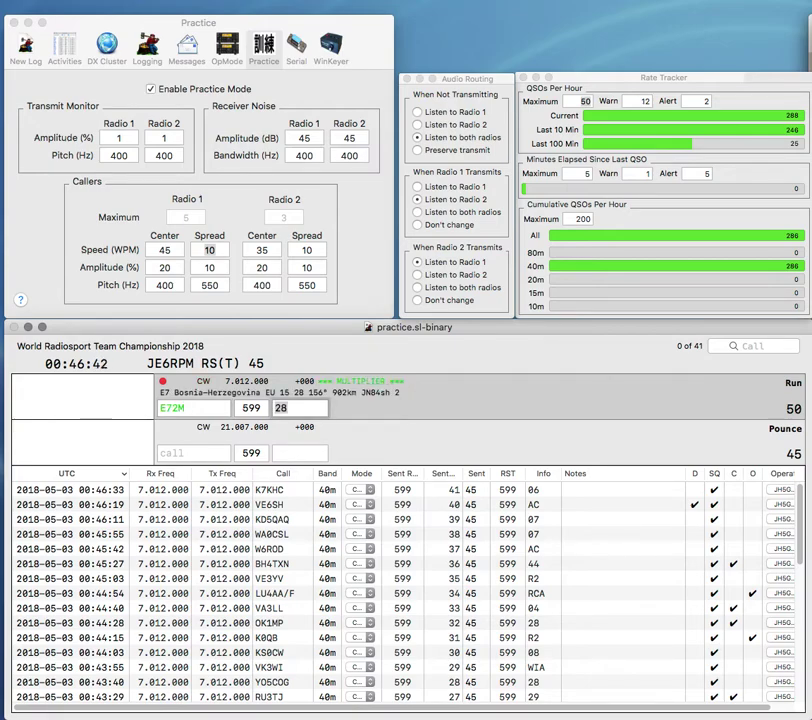
key(Return)
- Enter the callsign EF4HQ with received exchange URE on the Run radio and log the contact
text(EF)
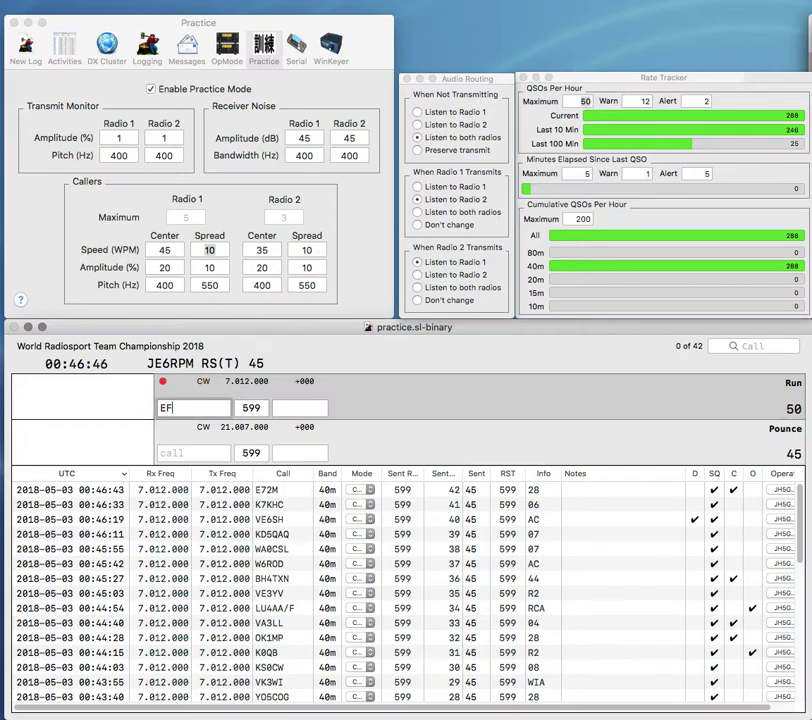
text(4HQ)
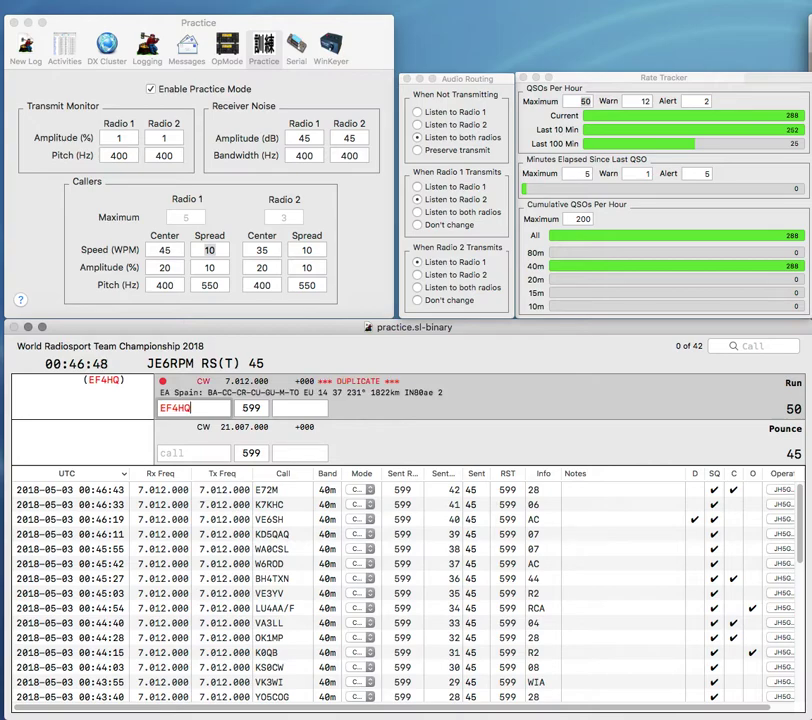
key(space)
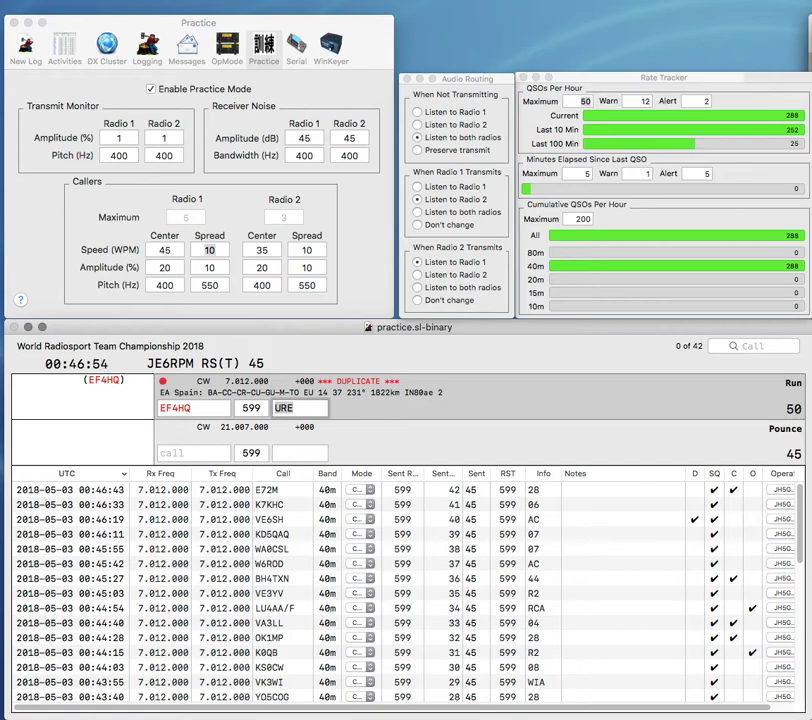
key(Return)
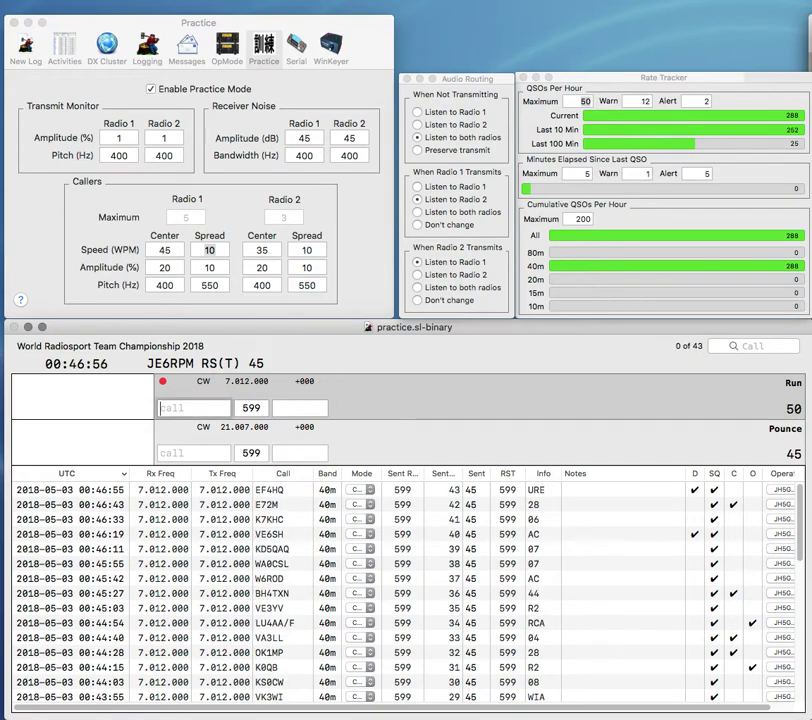
- Enter the callsign OM4AIK with received exchange 28 on the Run radio and log the contact
text(IKOM4)
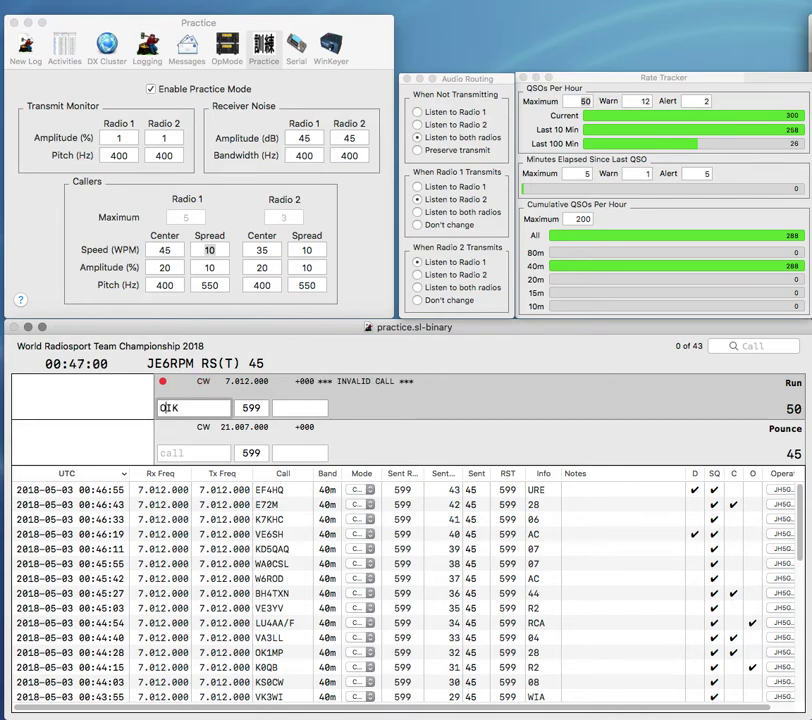
text(A)
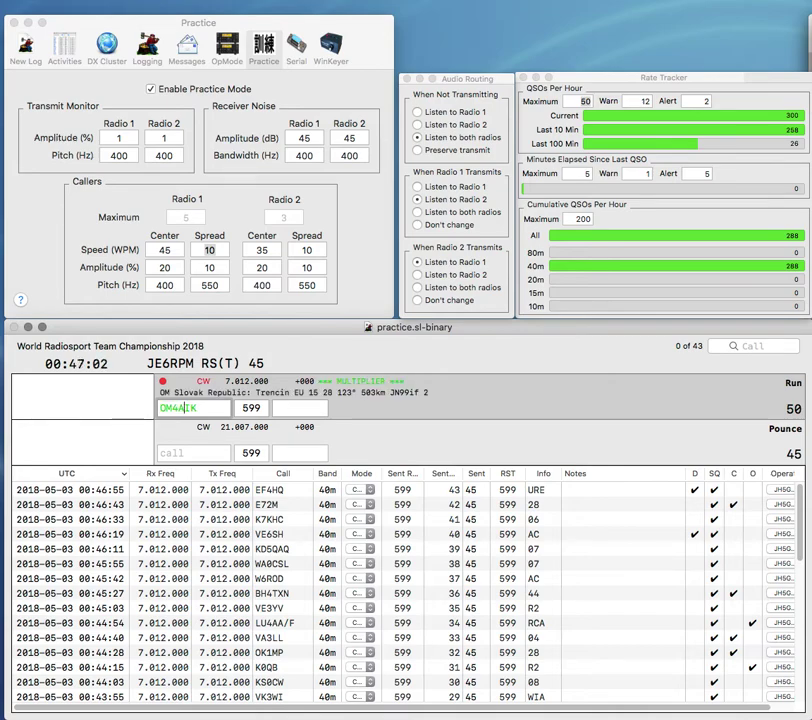
key(space)
text(28)
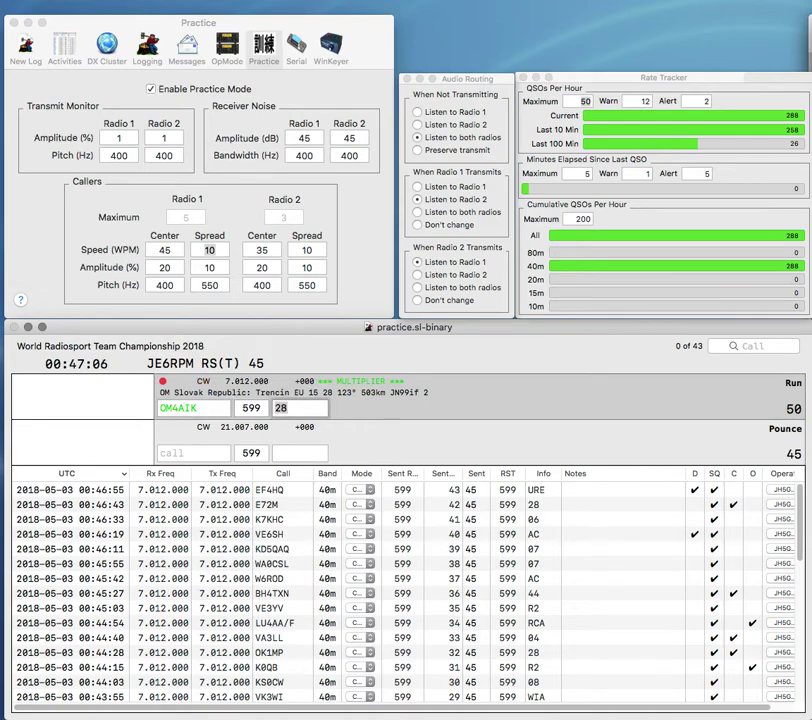
key(Return)
text(N4KV)
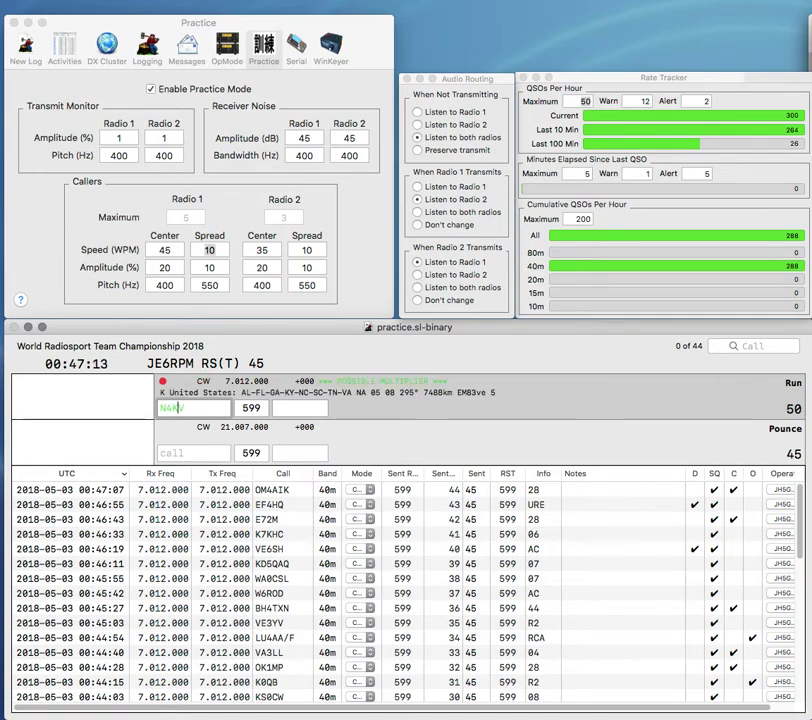
key(space)
text(08)
key(Return)
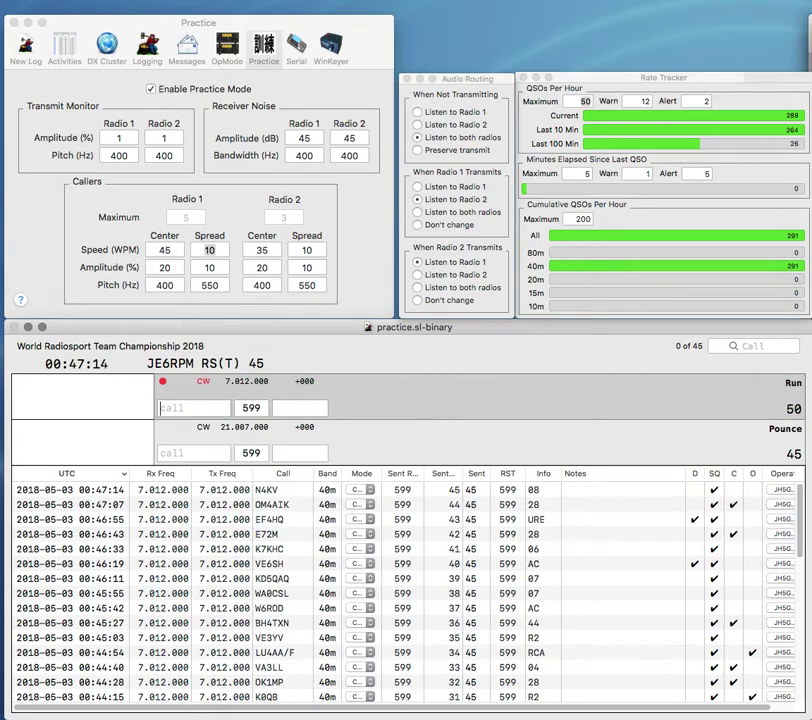
text(W1)
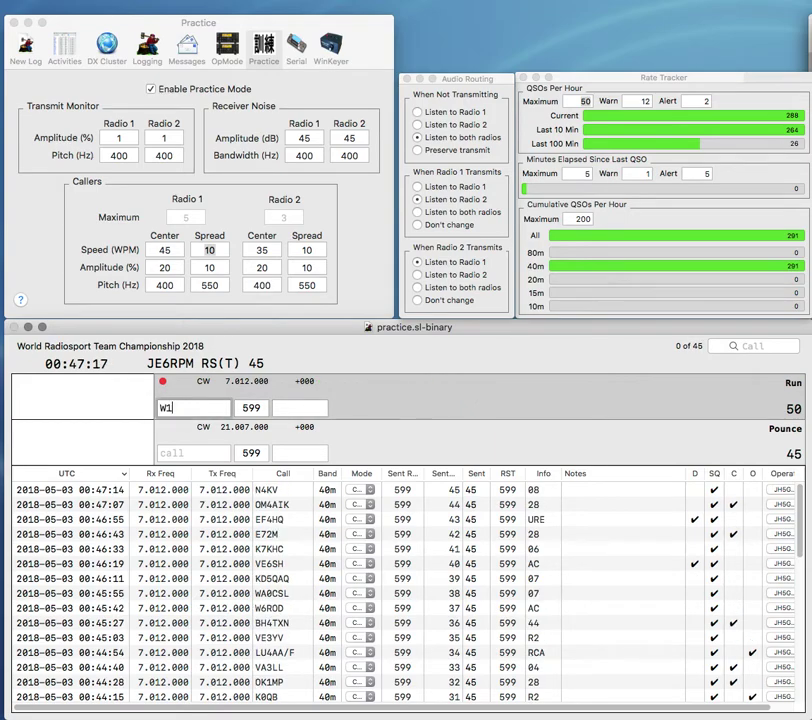
text(ZY)
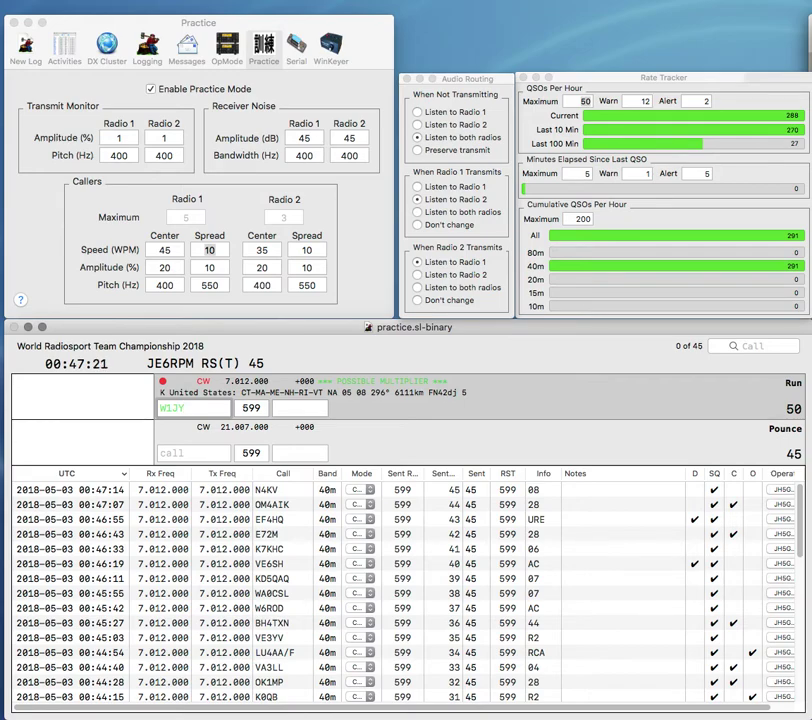
text(08)
key(Return)
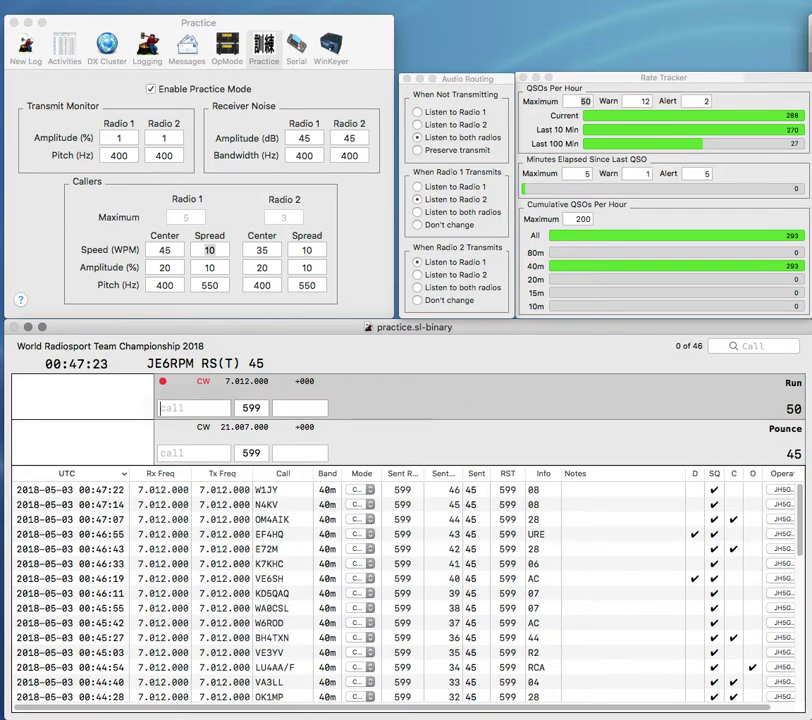
- Enter the callsign DL1MGB with received exchange 28 on the Run radio and log the contact
text(DL1MB)
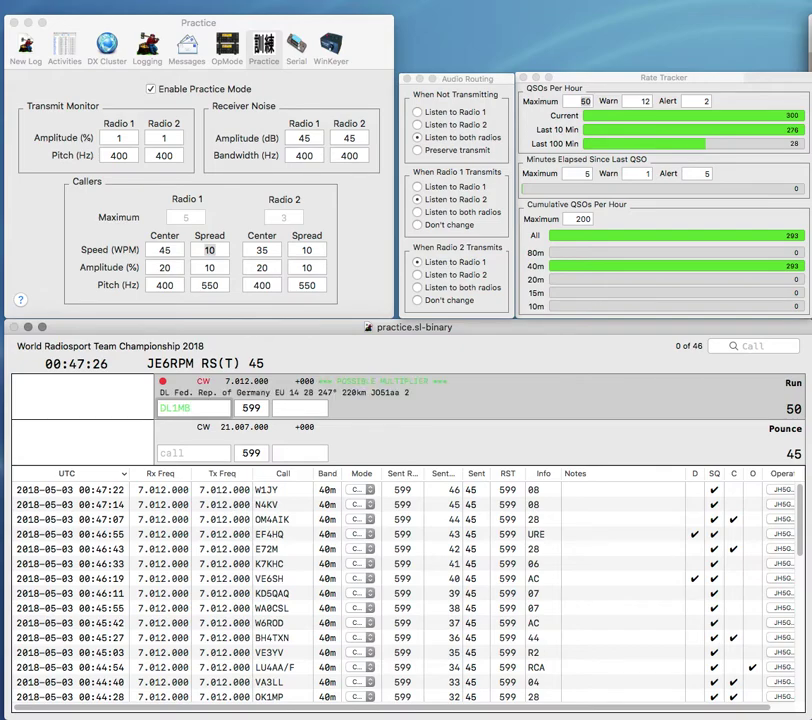
key(BackSpace)
text(GB)
key(Tab)
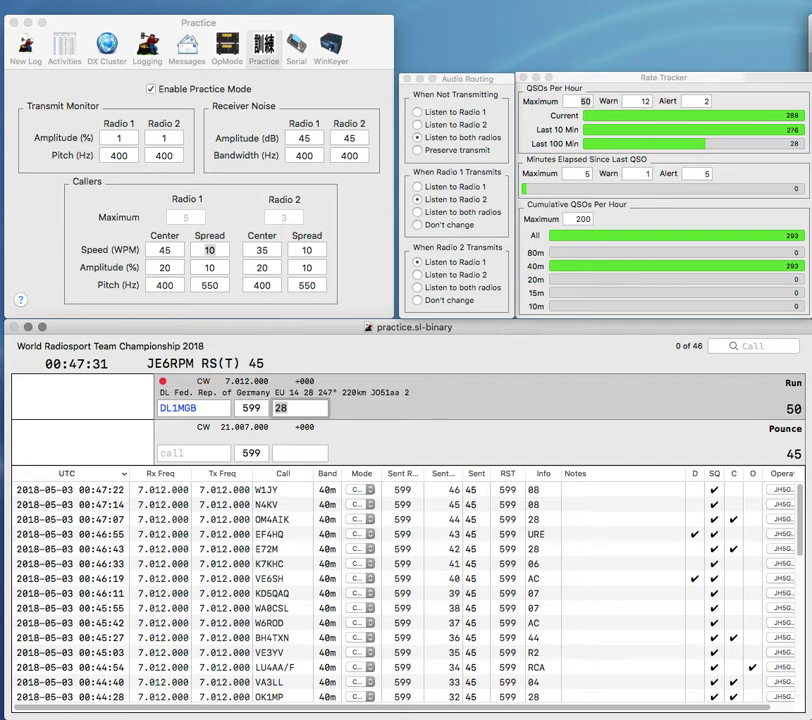
key(Return)
text(W0RON)
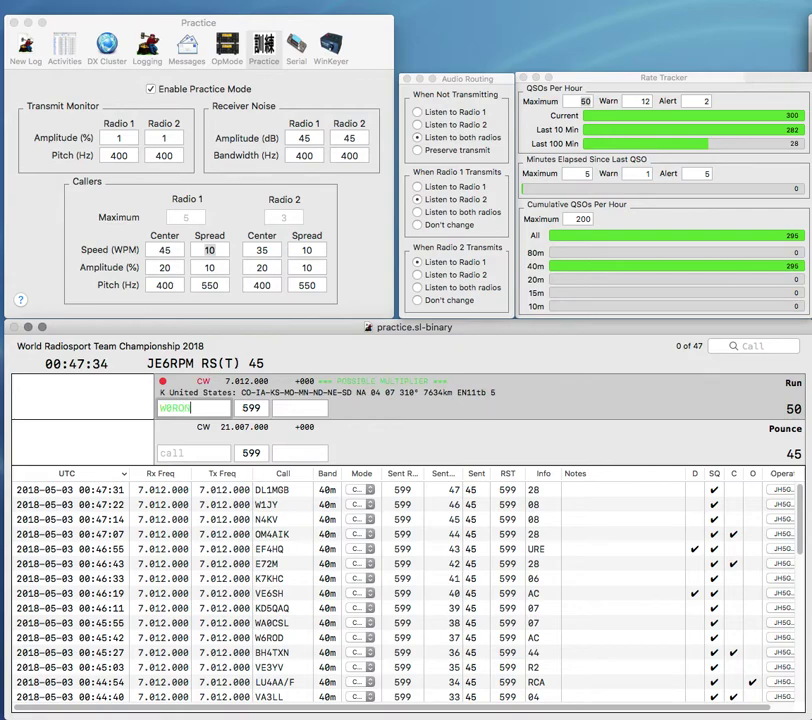
key(Return)
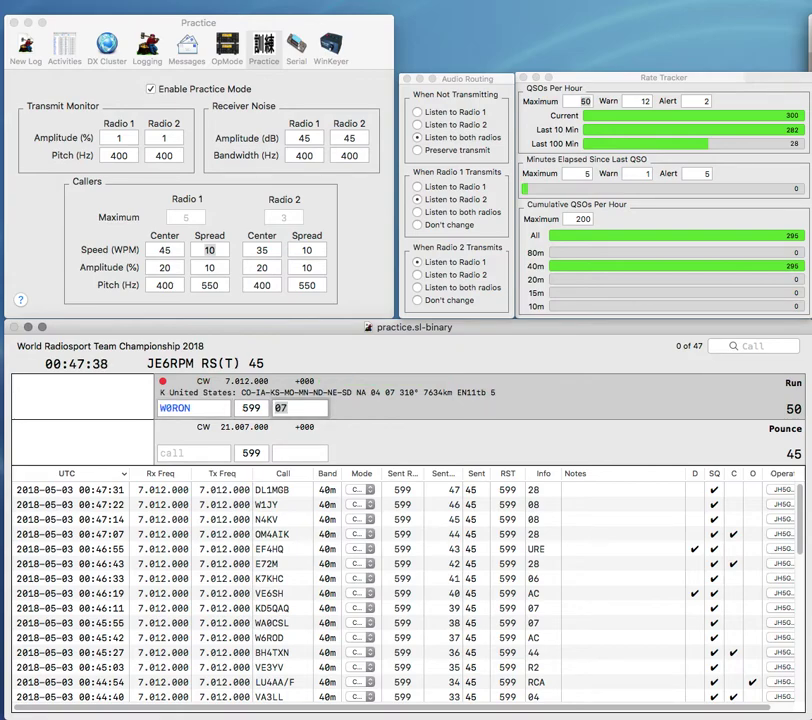
key(Return)
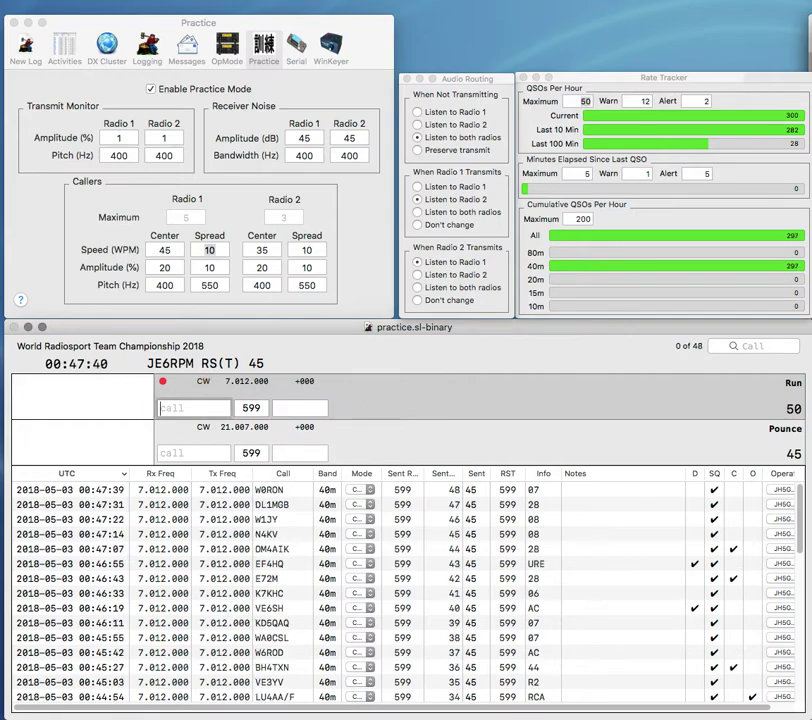
- Enter the callsign EI9C with received exchange 27 on the Run radio and log the contact
text(EC)
text(I9)
key(space)
text(27)
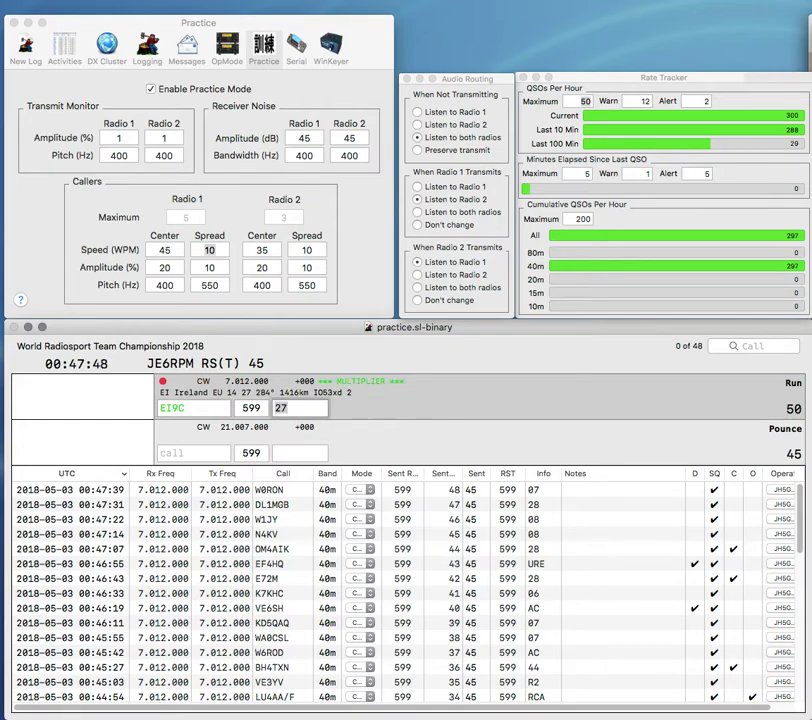
key(Return)
- Enter the callsign GR2HQ with received exchange RSGB on the Run radio and log the contact
text(GR)
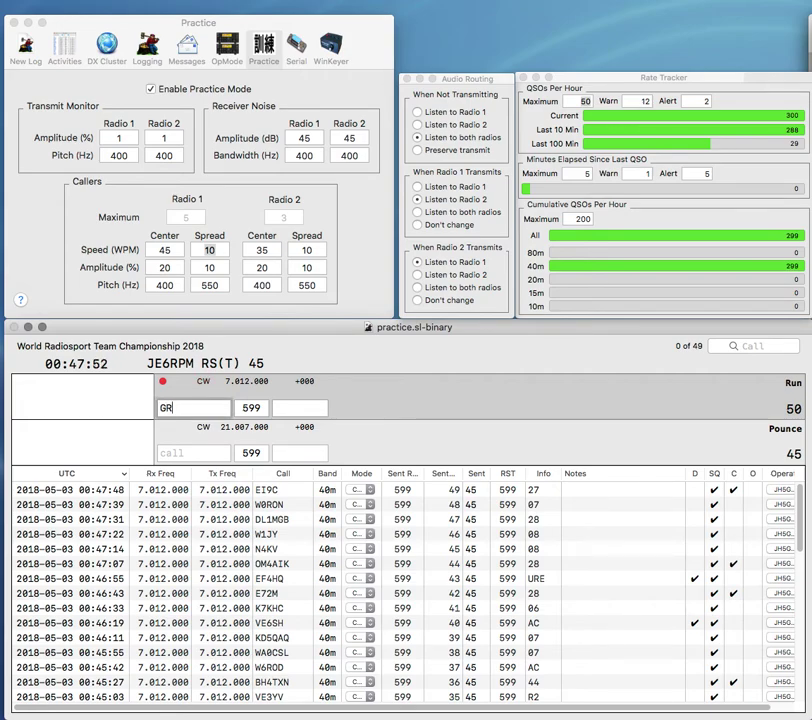
text(2HC)
key(BackSpace)
text(Q)
key(space)
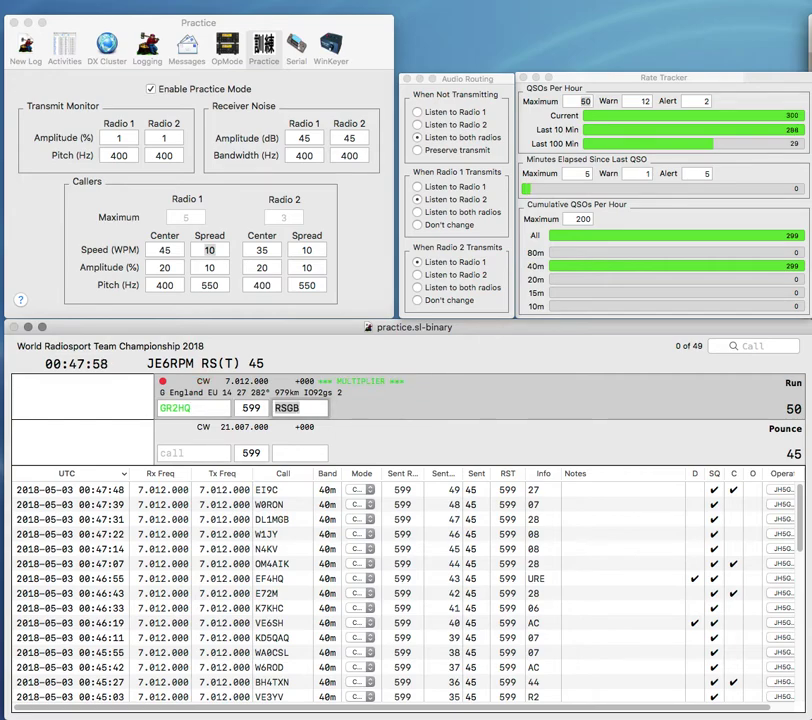
key(Return)
- Enter the callsign UA4LCH with received exchange 29 on the Run radio and log the contact
text(UA4LCH)
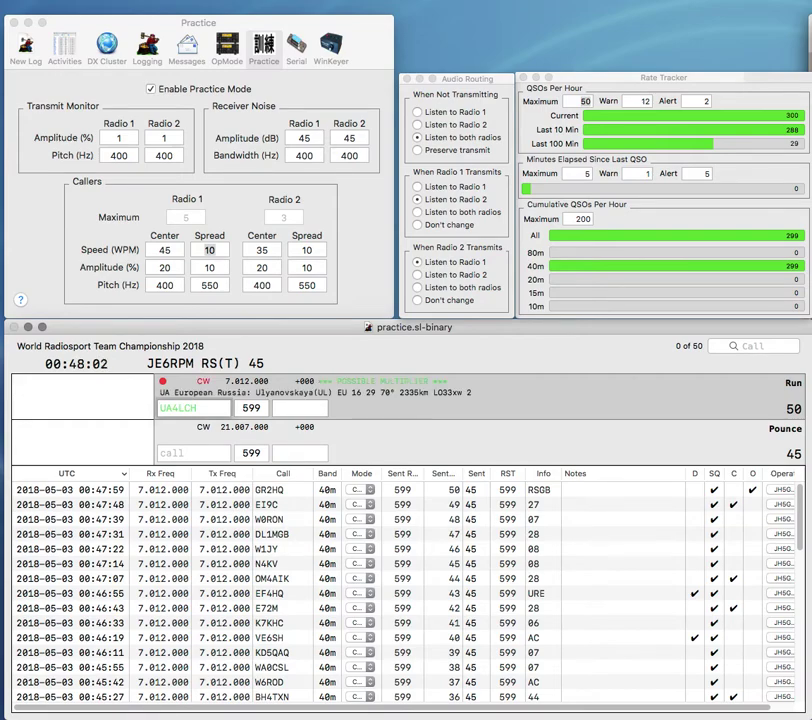
click(178, 408)
key(Tab)
text(29)
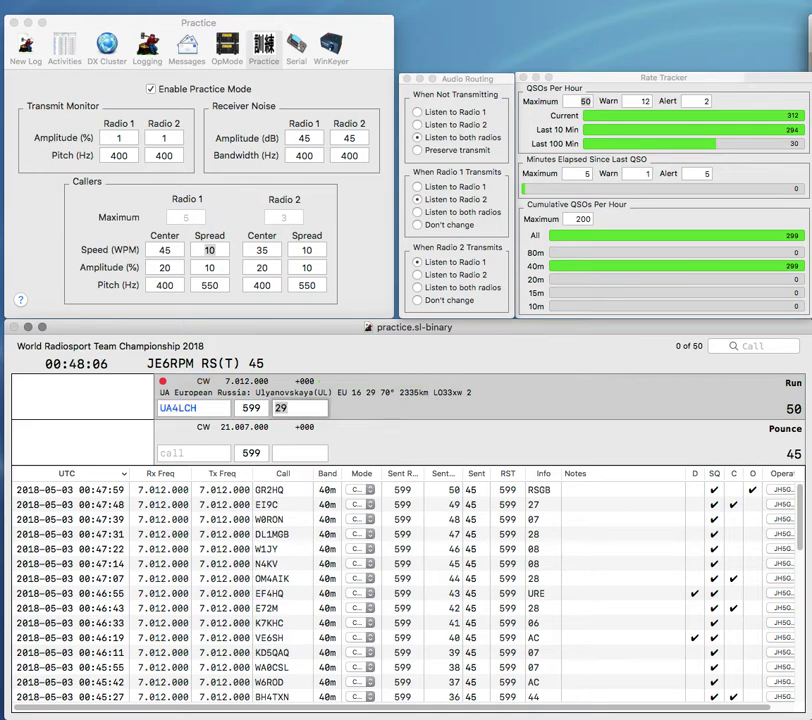
key(Return)
- Enter the callsign OH8A on the Run radio and send the exchange to the caller
text(00H)
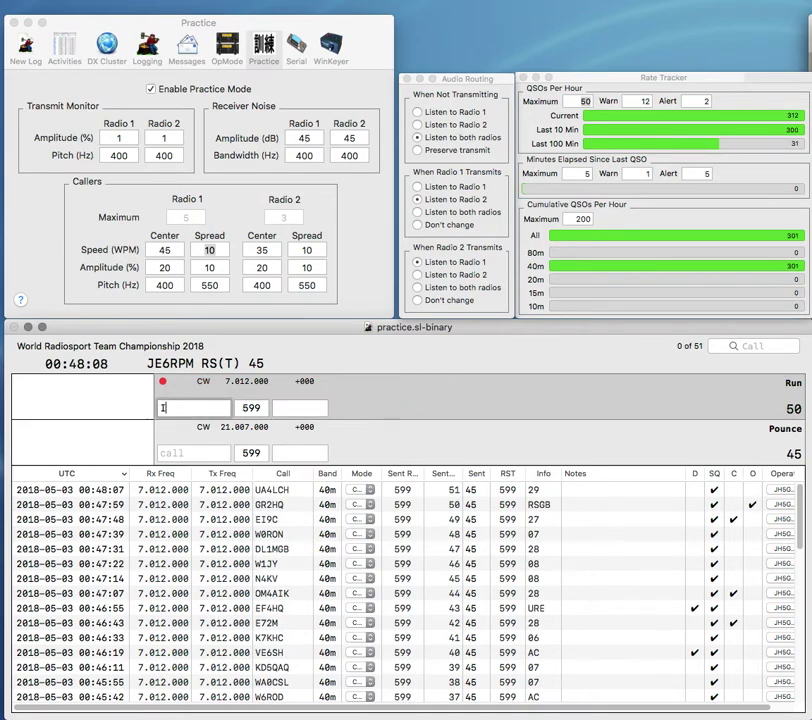
key(BackSpace)
key(BackSpace)
text(H7A)
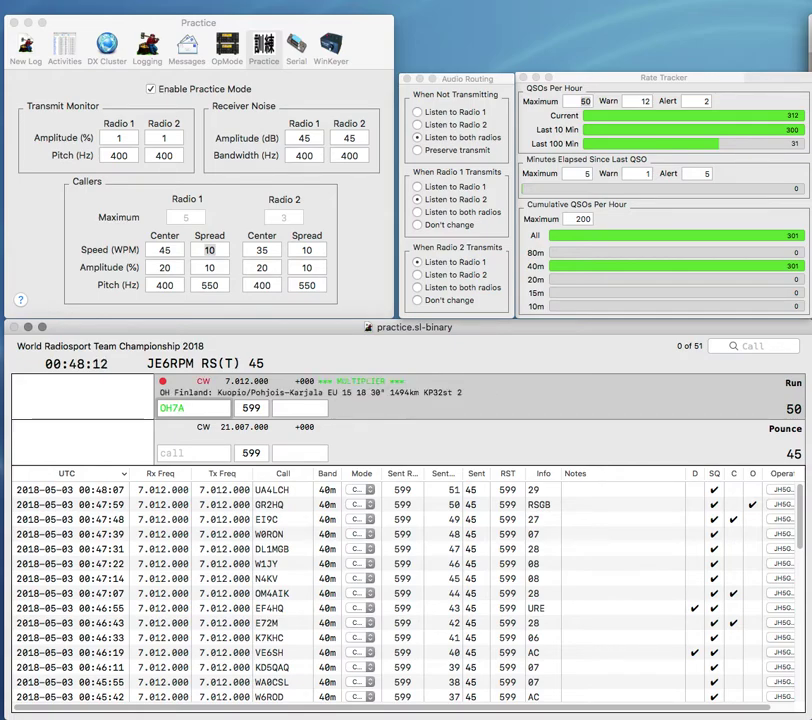
key(Left)
key(BackSpace)
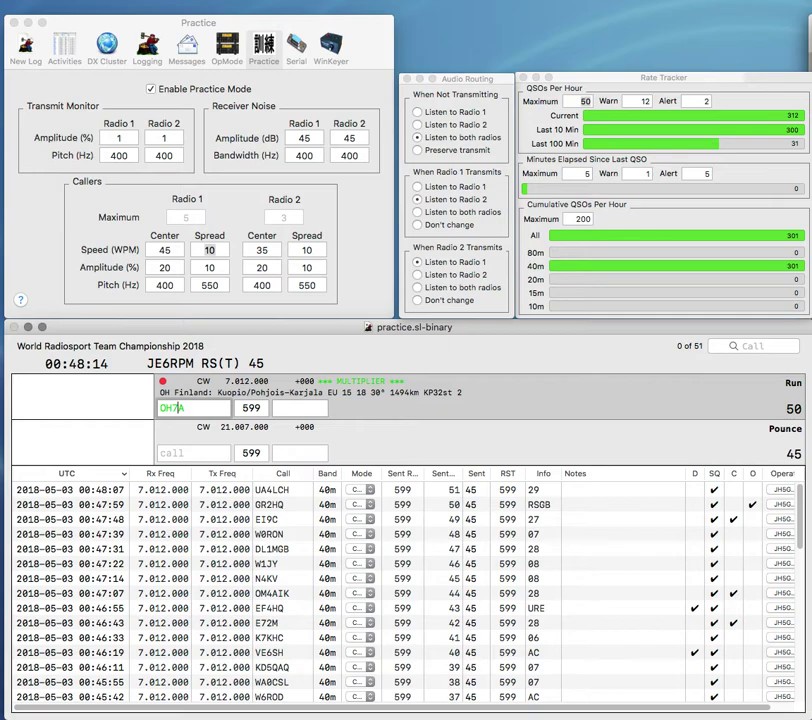
text(8)
key(Tab)
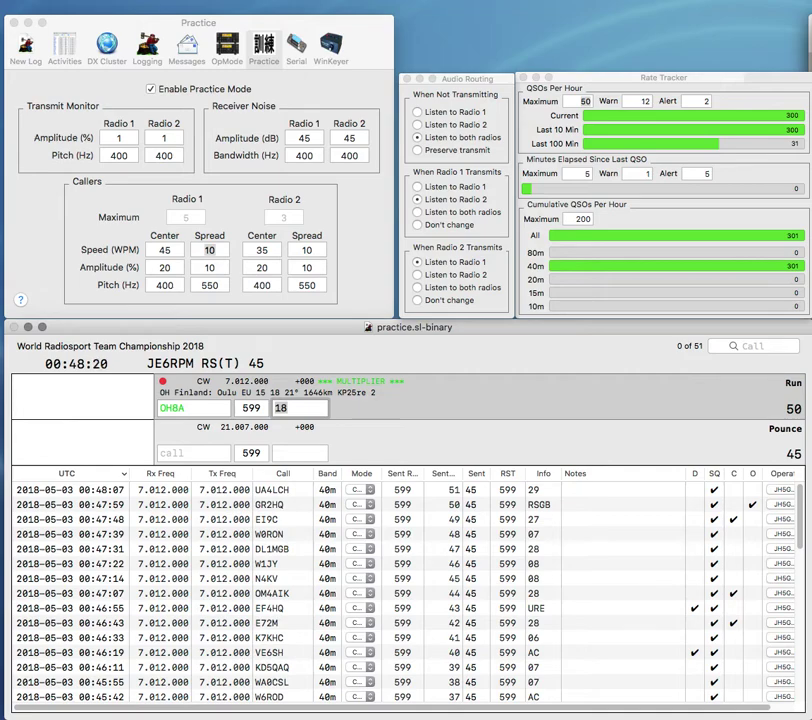
- Correct the Run radio callsign to OS8A and its received exchange to 27, and log the contact
click(162, 408)
key(BackSpace)
text(S)
key(shift+End)
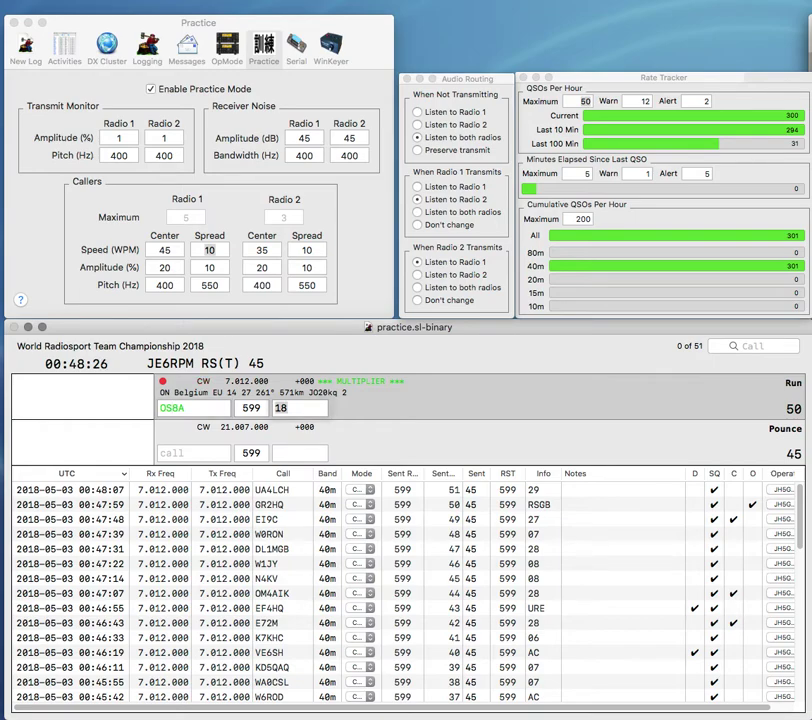
key(Tab)
key(BackSpace)
text(27)
key(Return)
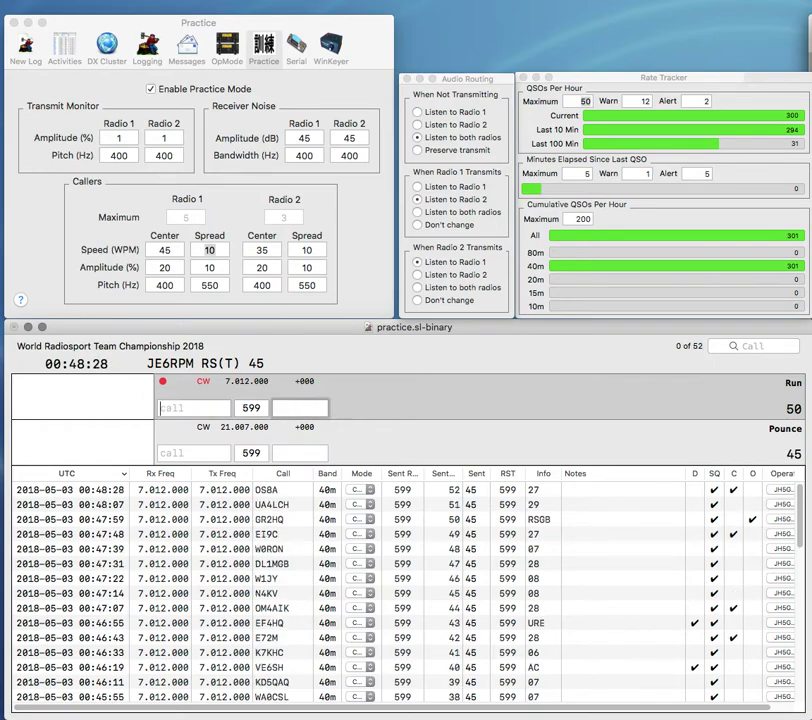
text(EI)
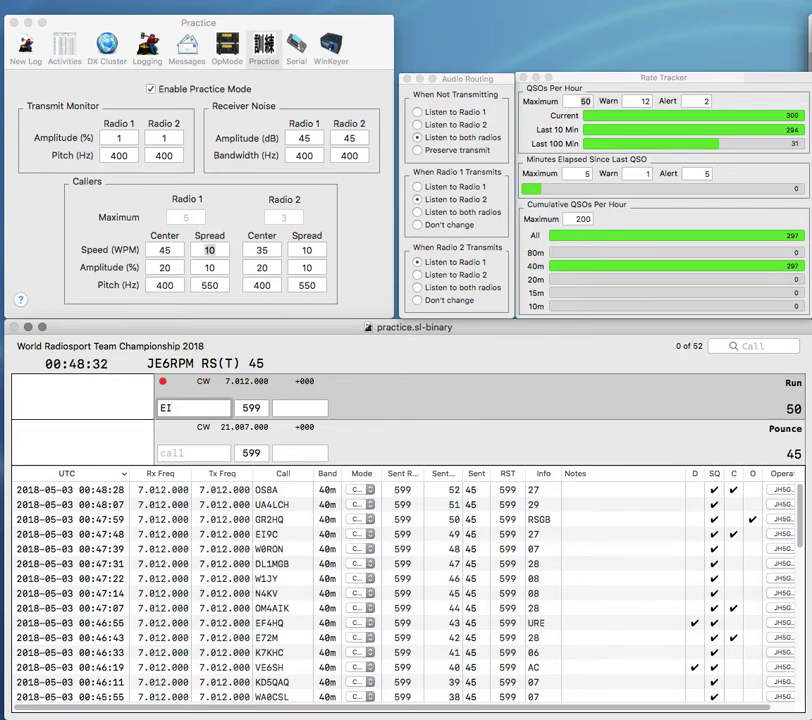
text(3IO)
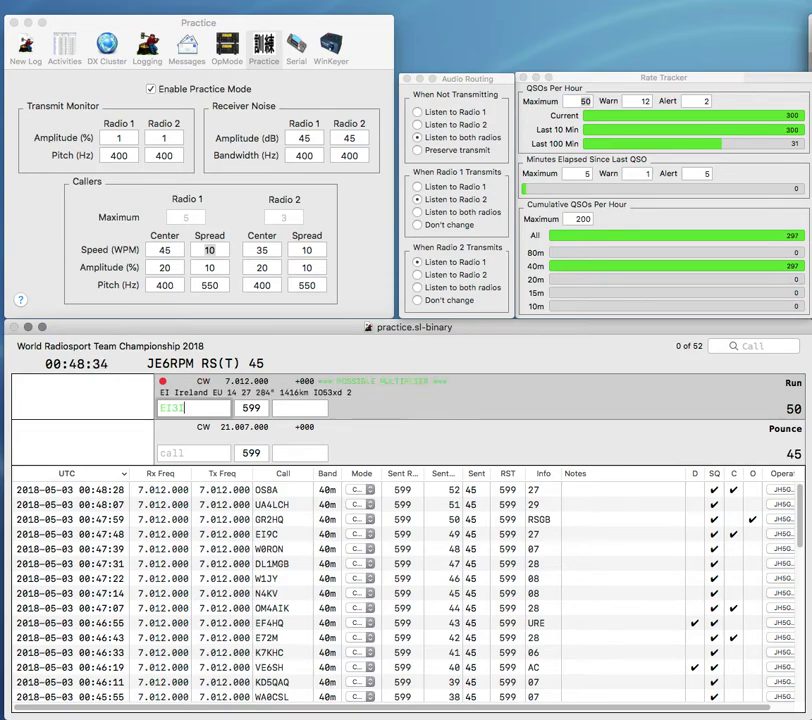
key(space)
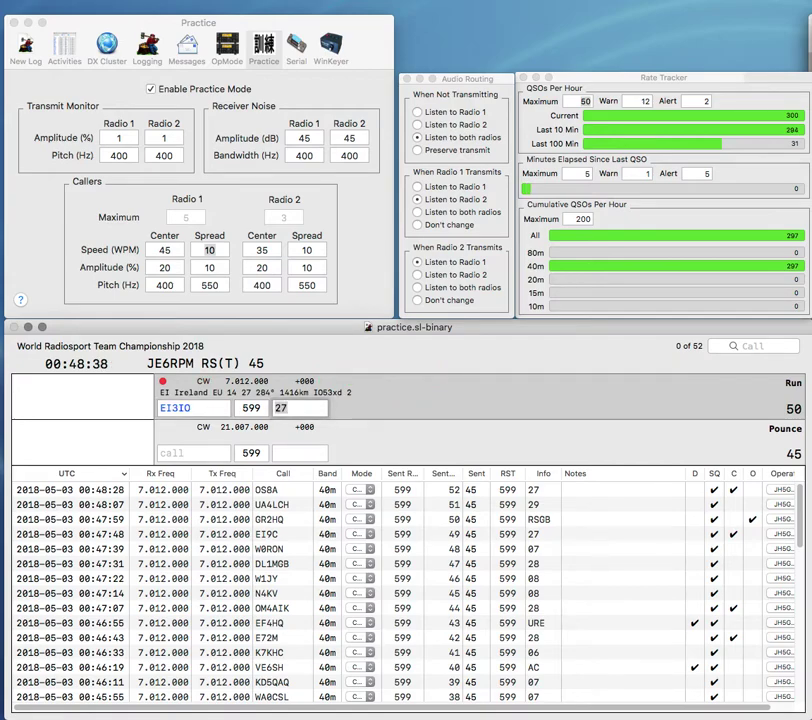
text(R1)
key(Return)
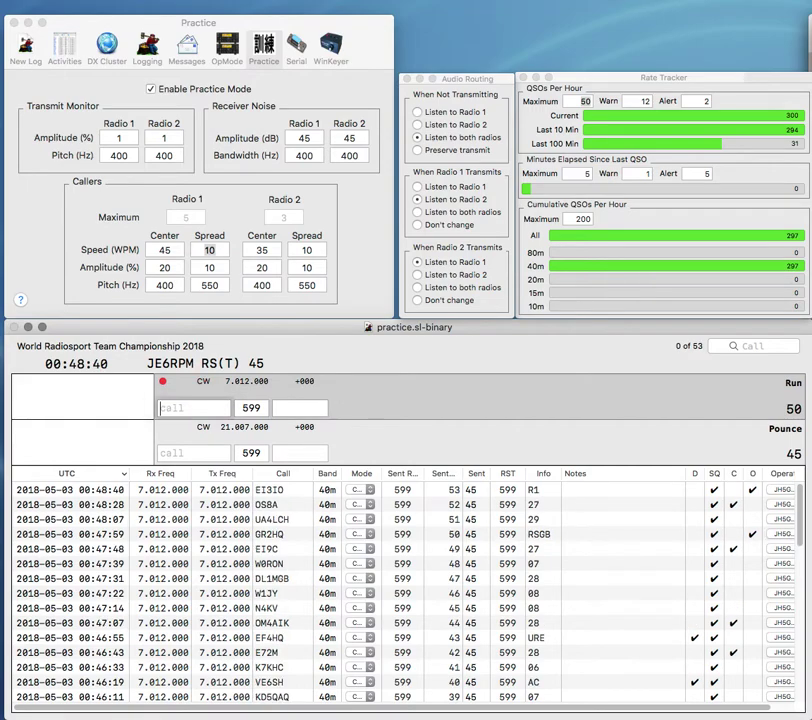
text(KD9)
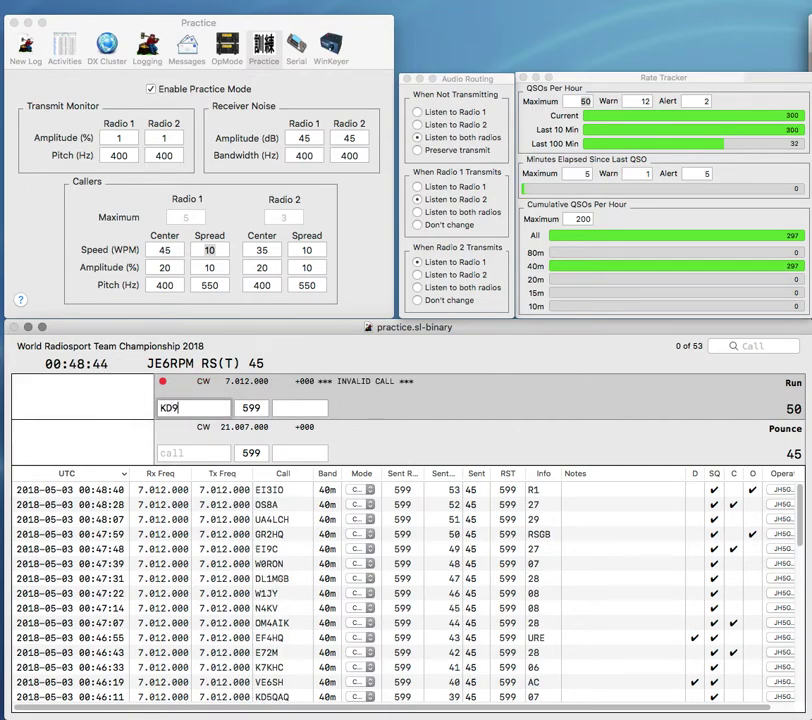
key(BackSpace)
key(BackSpace)
text(B8U)
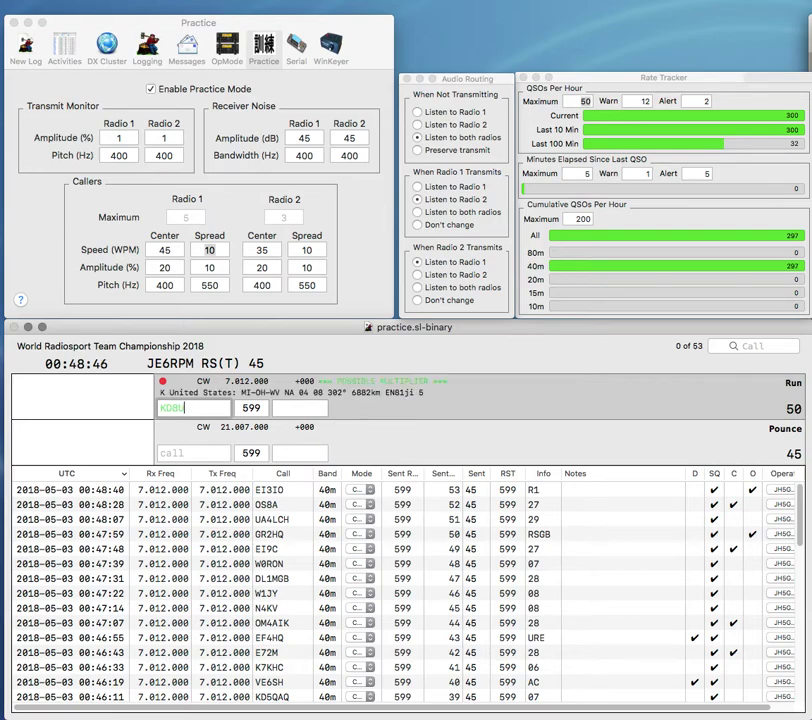
key(space)
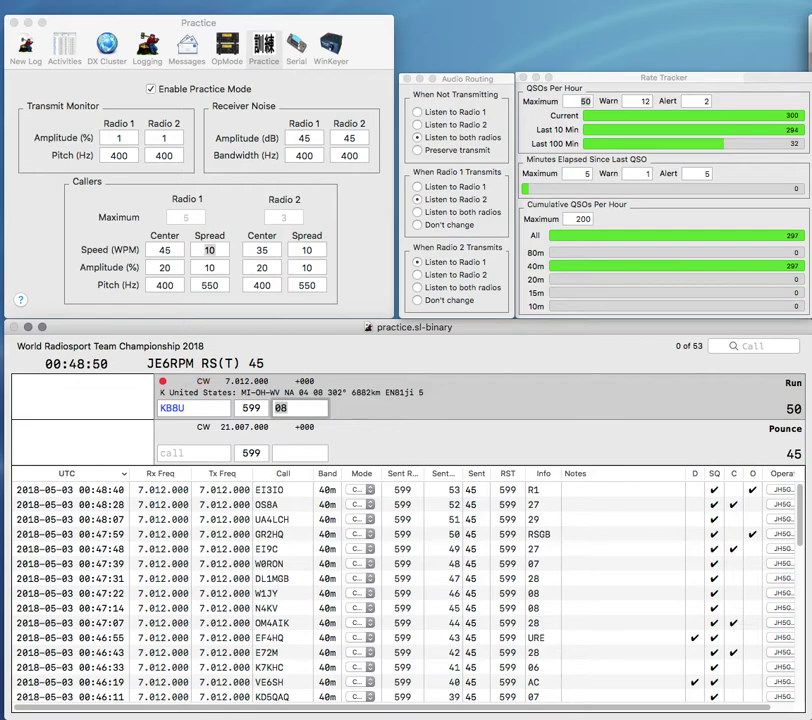
key(Return)
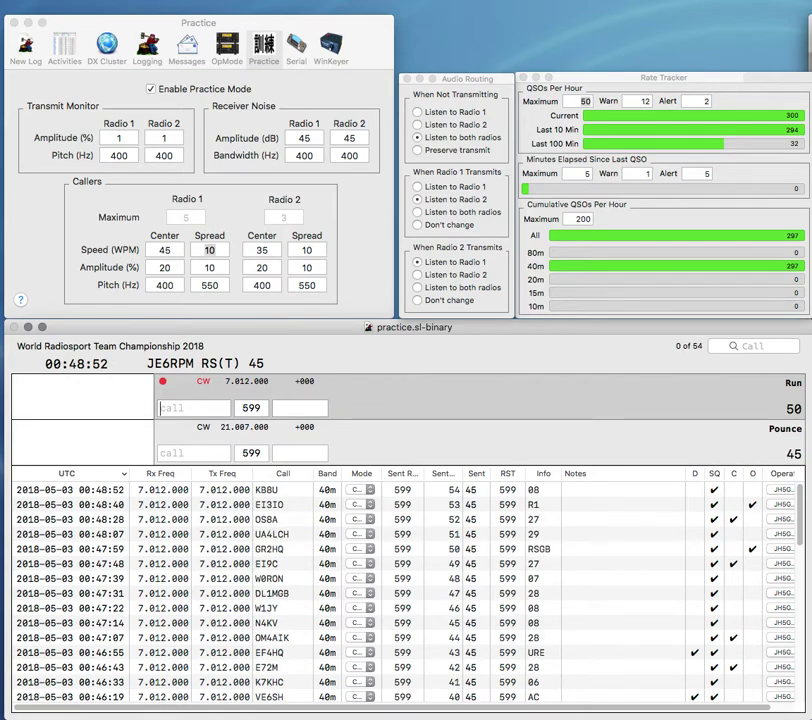
text(VE3)
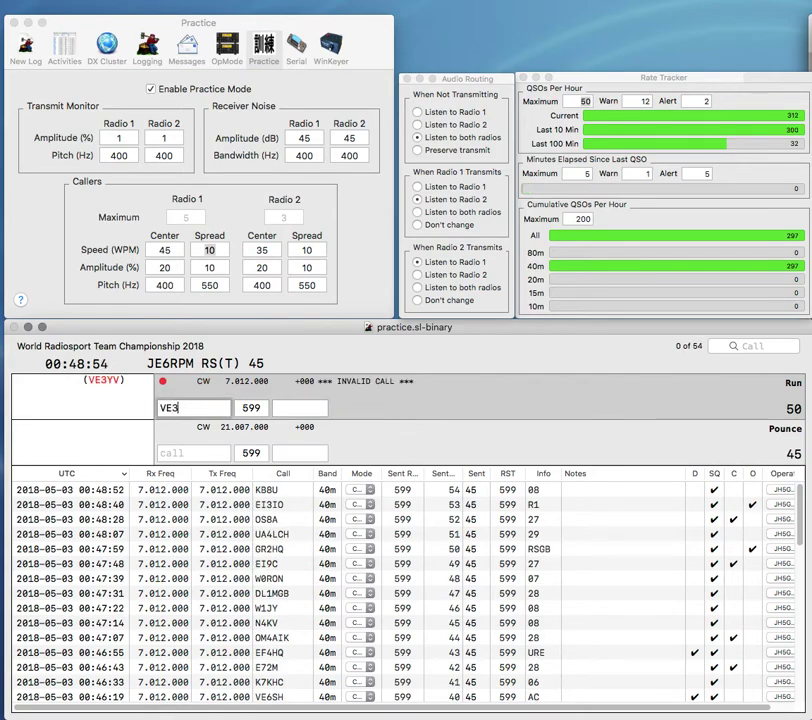
text(OPB)
key(space)
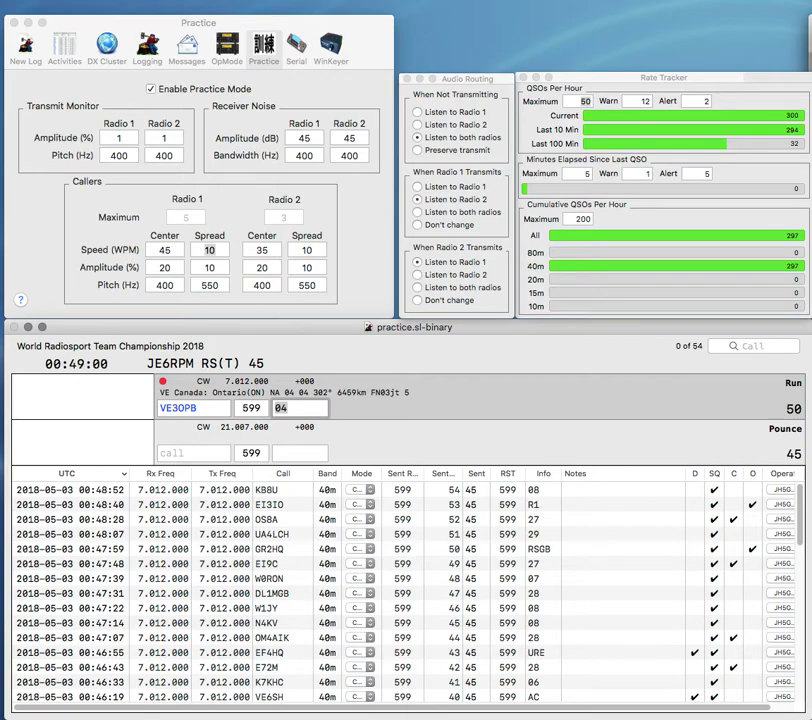
click(172, 408)
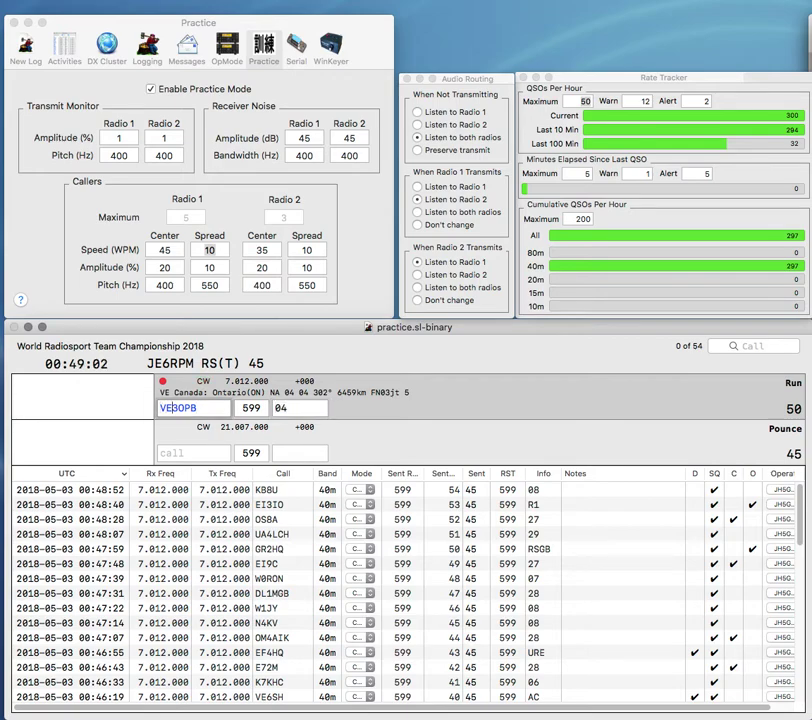
key(Delete)
text(2)
key(Return)
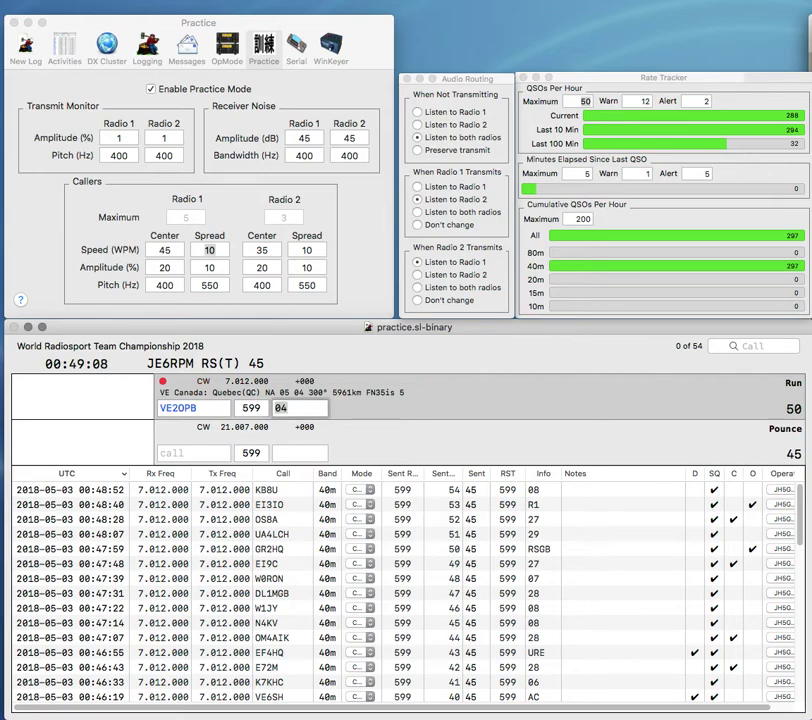
key(Return)
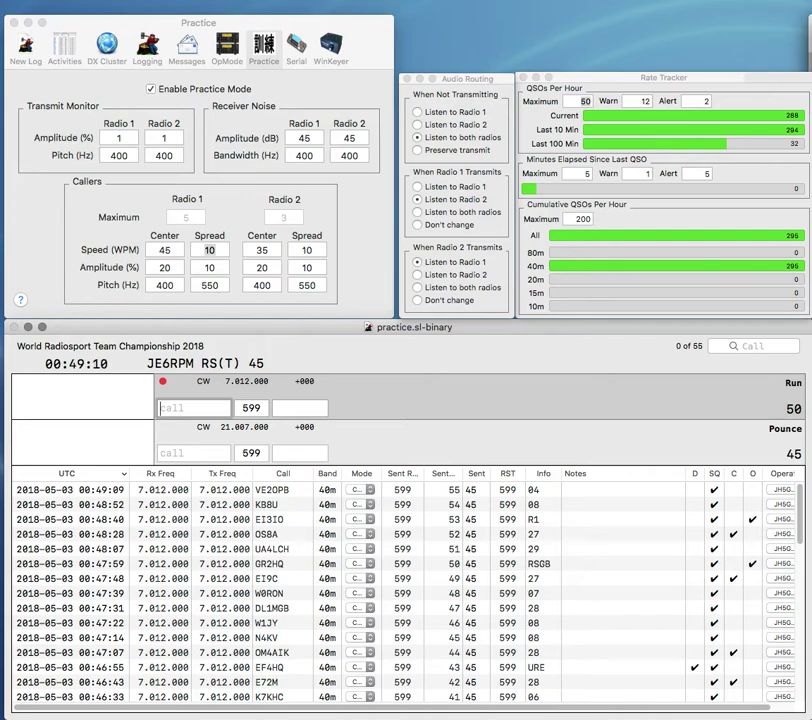
- Enter the partially copied callsign YAAM on the Run radio
text(A)
key(BackSpace)
text(YO)
key(BackSpace)
text(AMY)
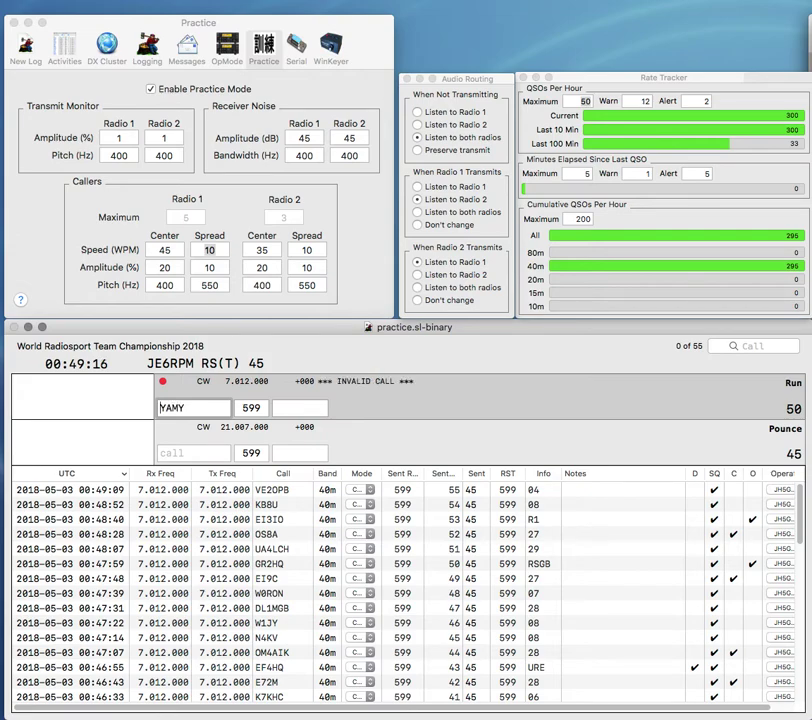
click(176, 407)
key(BackSpace)
text(A)
key(Delete)
text(M)
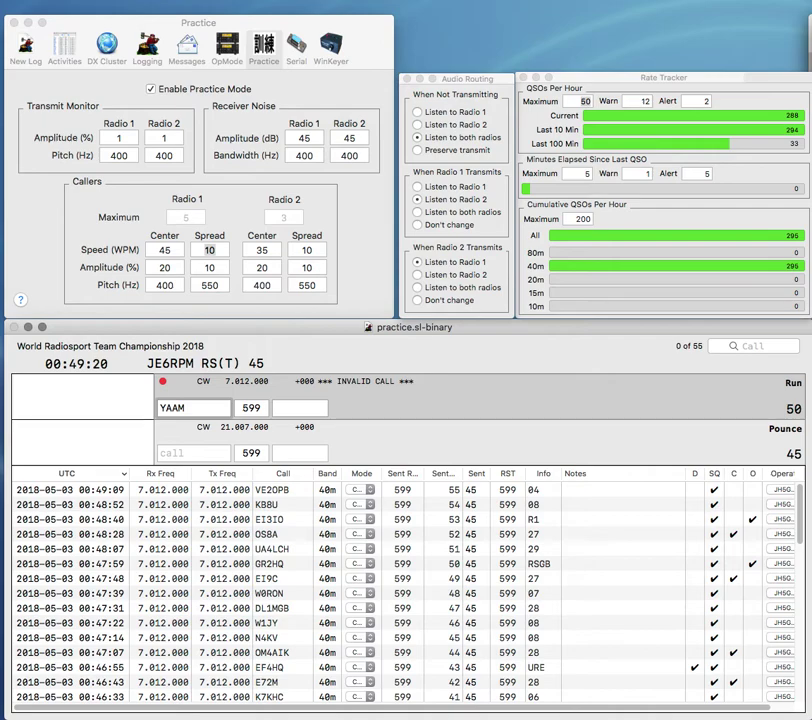
click(161, 407)
text(V5)
key(BackSpace)
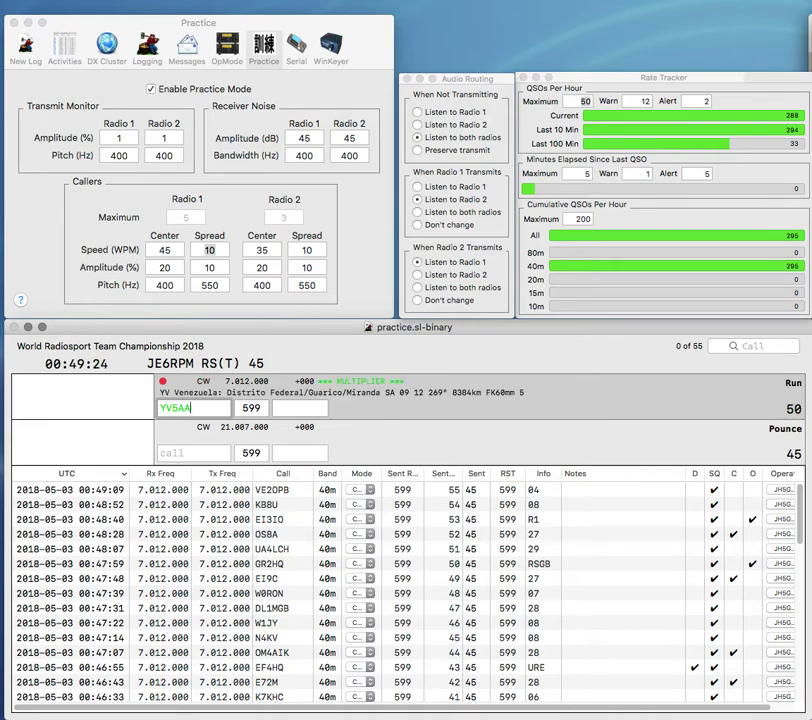
key(BackSpace)
text(M)
key(Return)
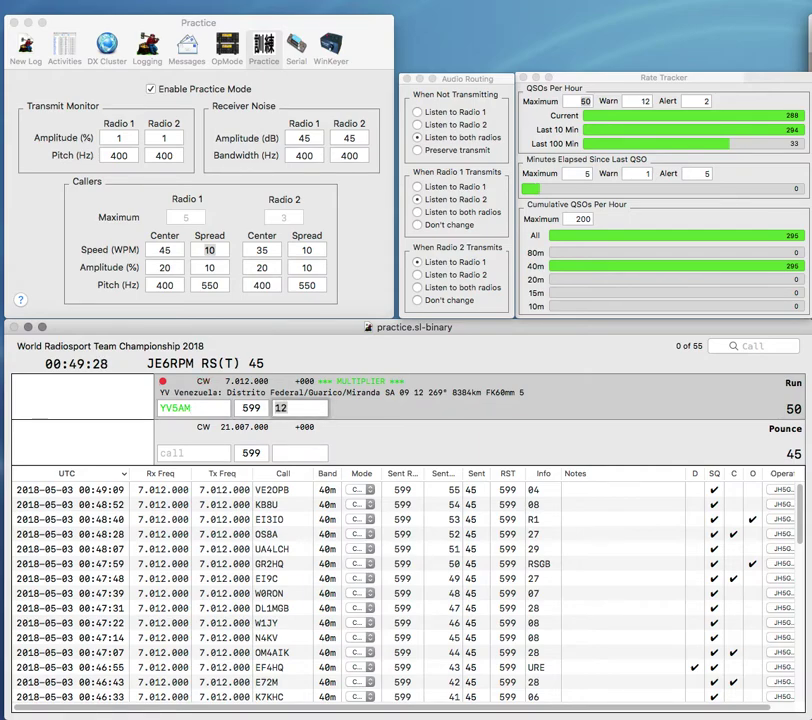
text(R2)
key(Return)
- Enter the callsign EF8I with received exchange 36 on the Run radio and log the contact
text(E7)
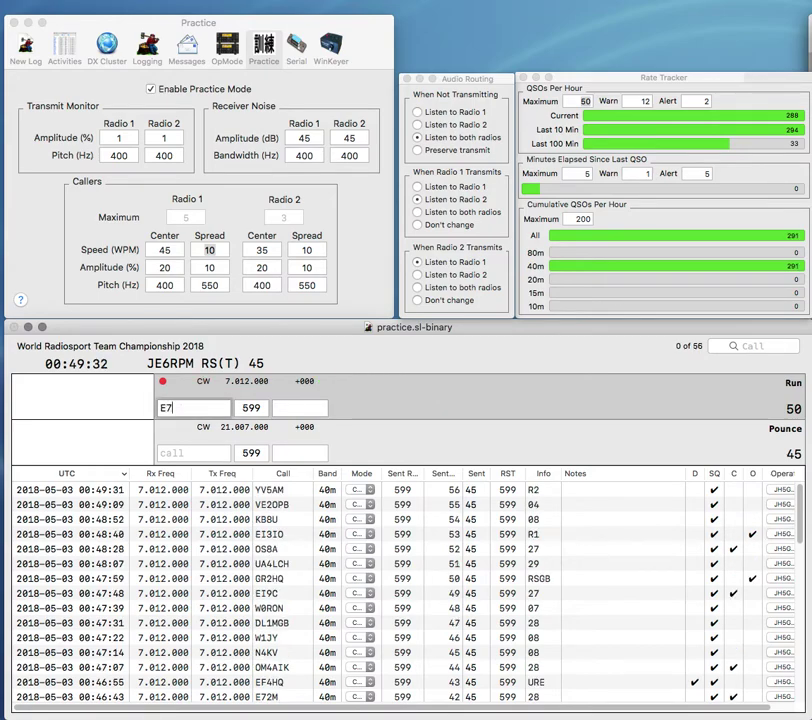
key(BackSpace)
text(F8I)
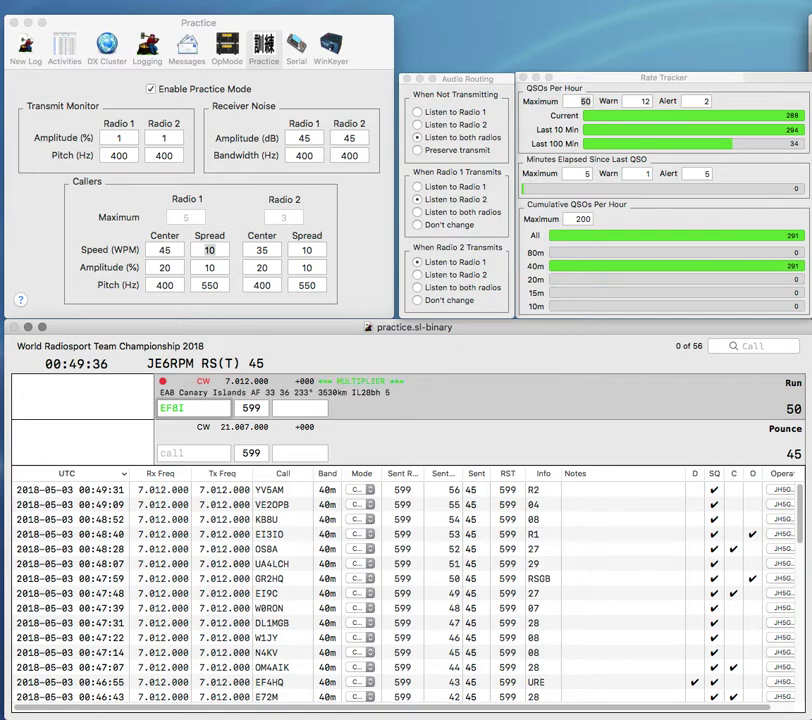
key(space)
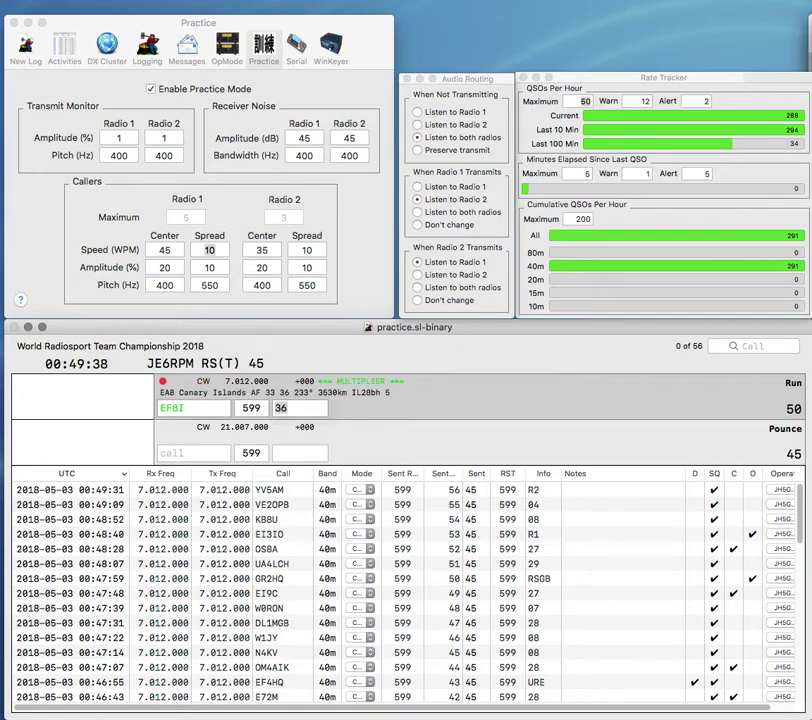
key(Return)
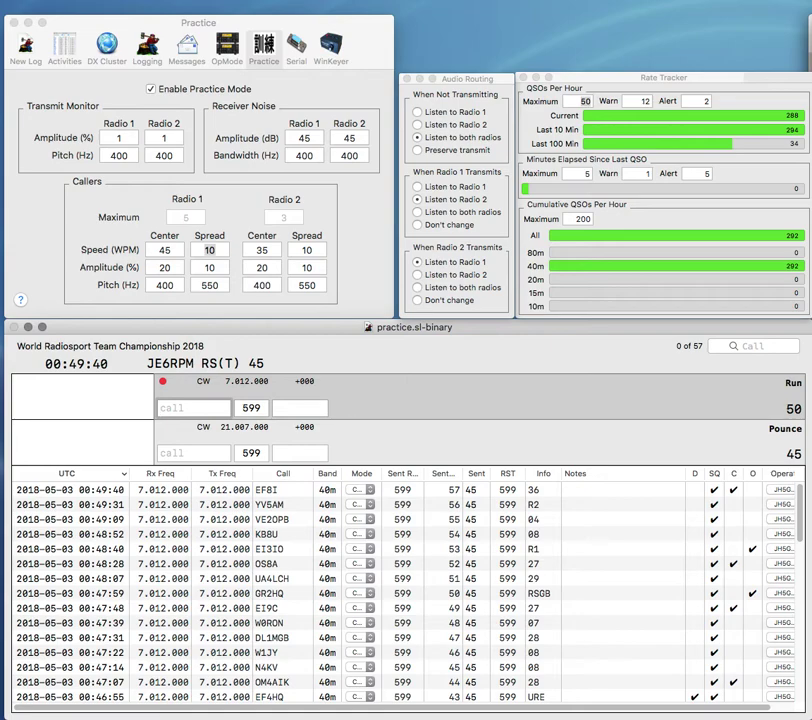
- Enter the callsign ZW0HQ with received exchange LABRE on the Run radio and log the contact
text(0HQ)
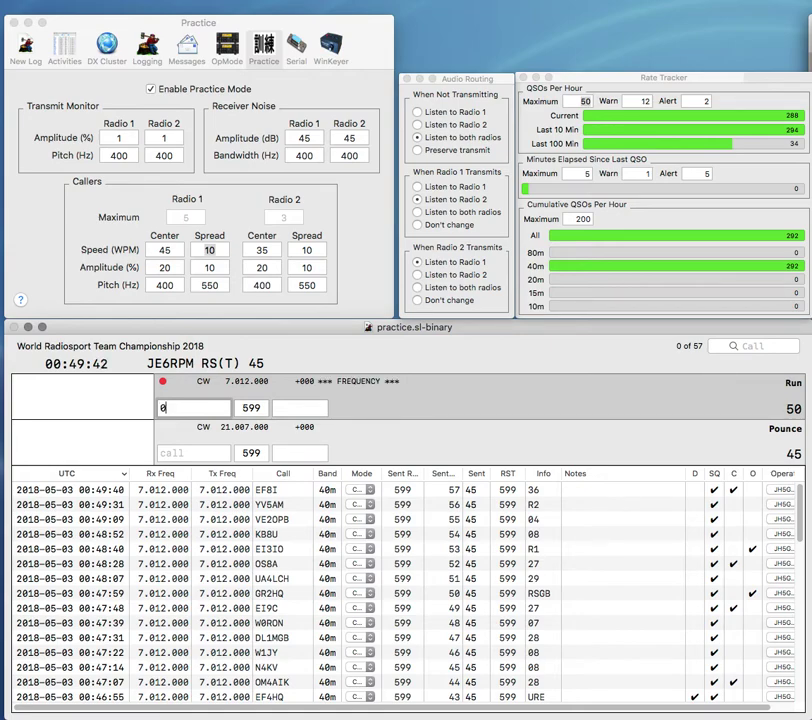
click(160, 408)
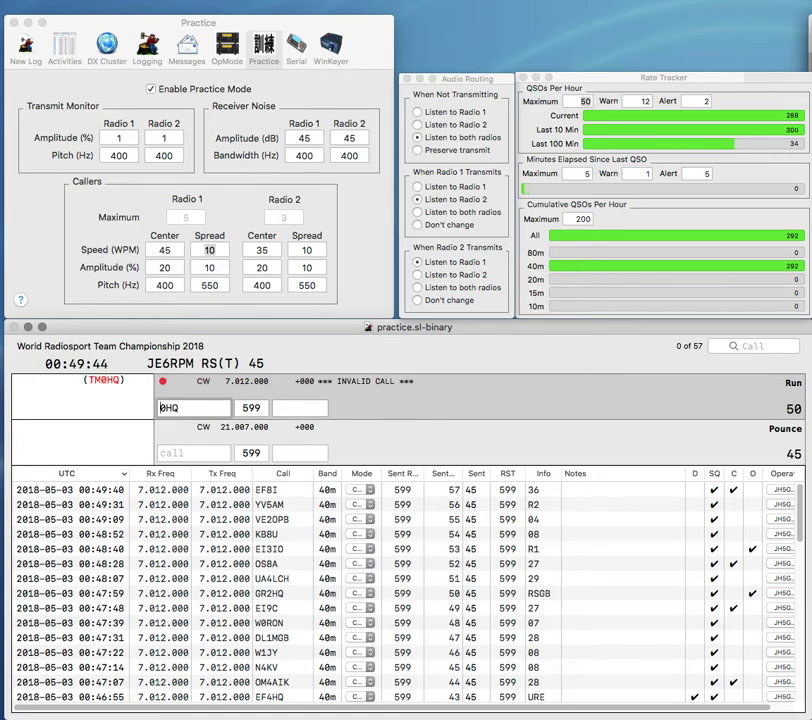
text(7)
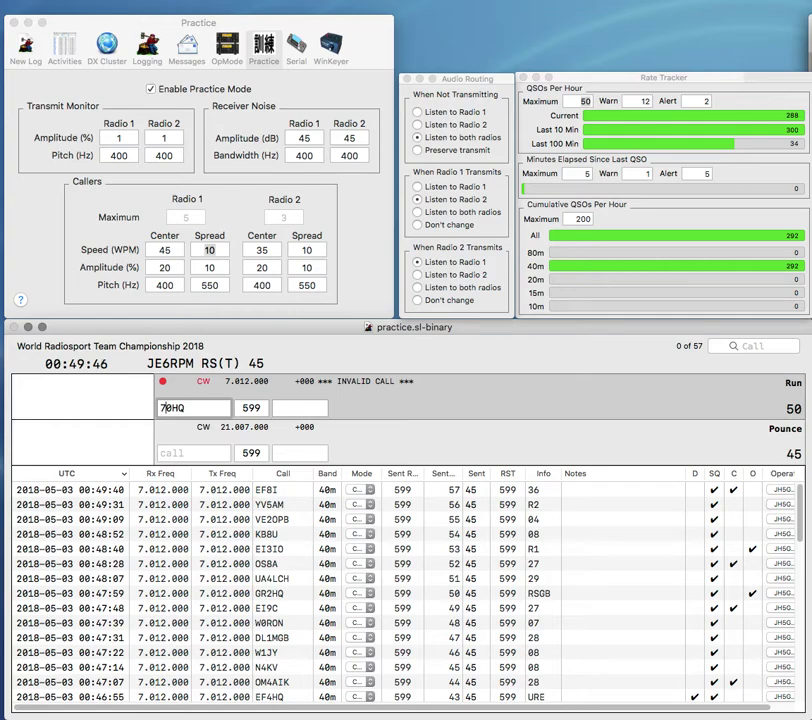
key(BackSpace)
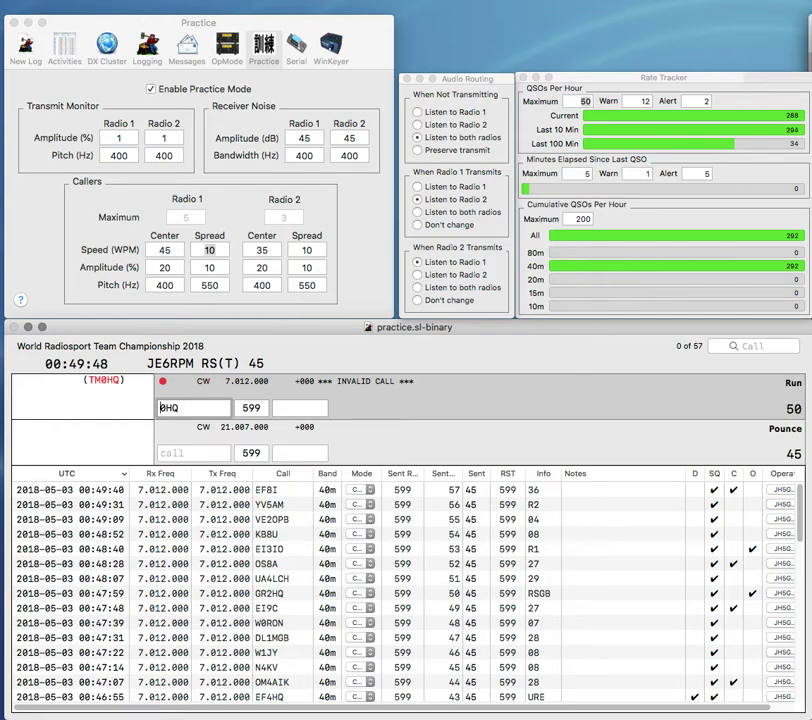
text(Z)
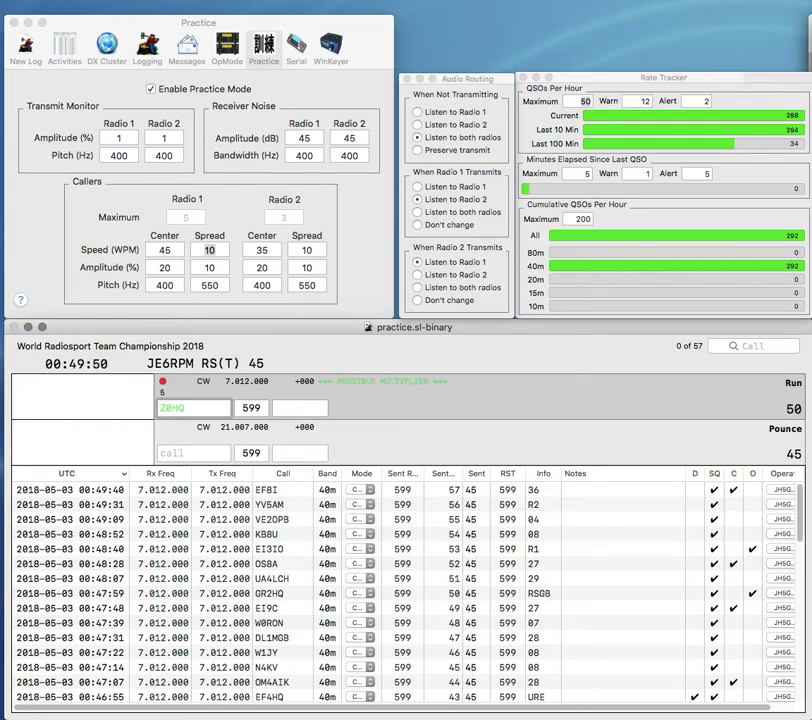
text(W)
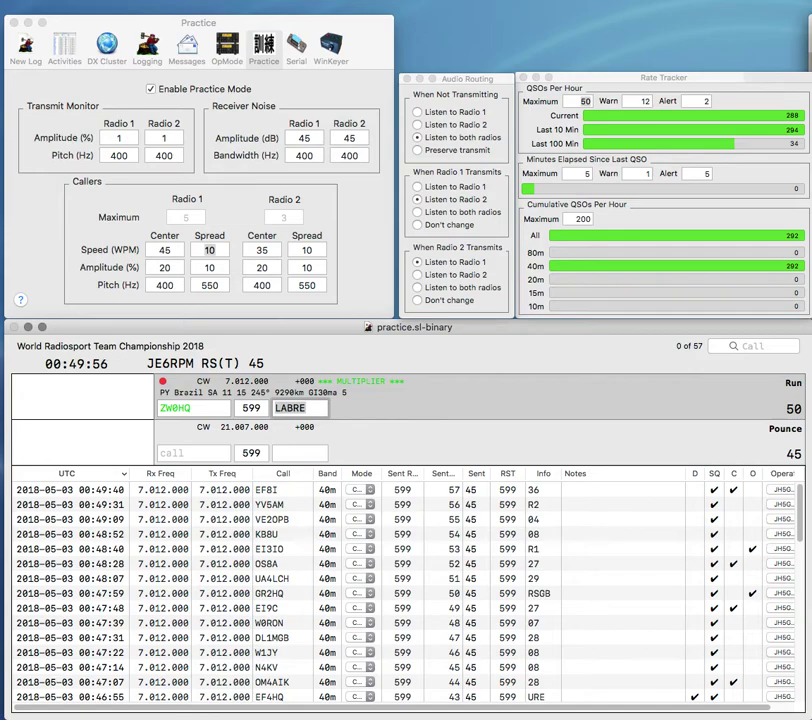
key(Return)
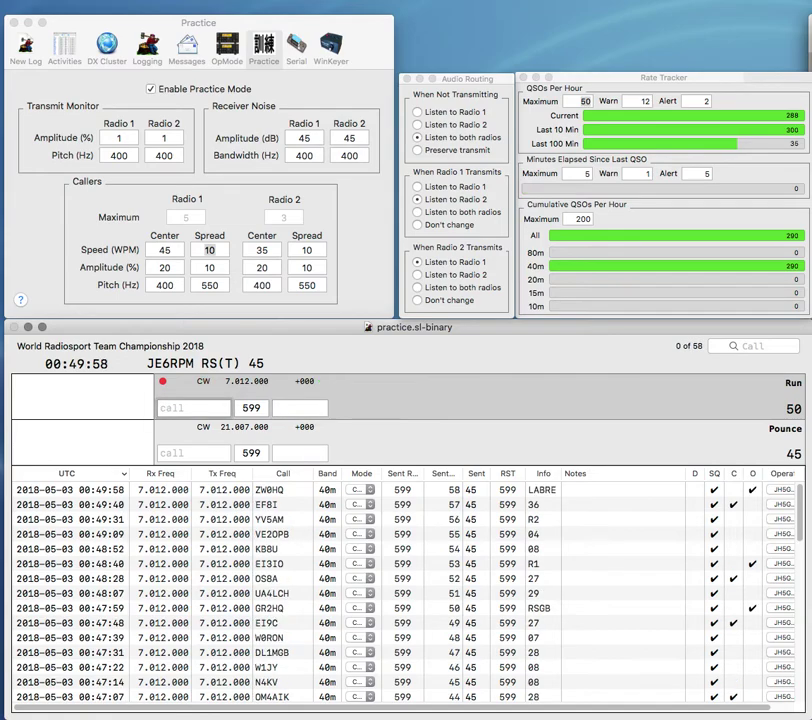
- Enter the callsign EM140Y with received exchange 29 on the Run radio and log the contact
text(E7)
key(BackSpace)
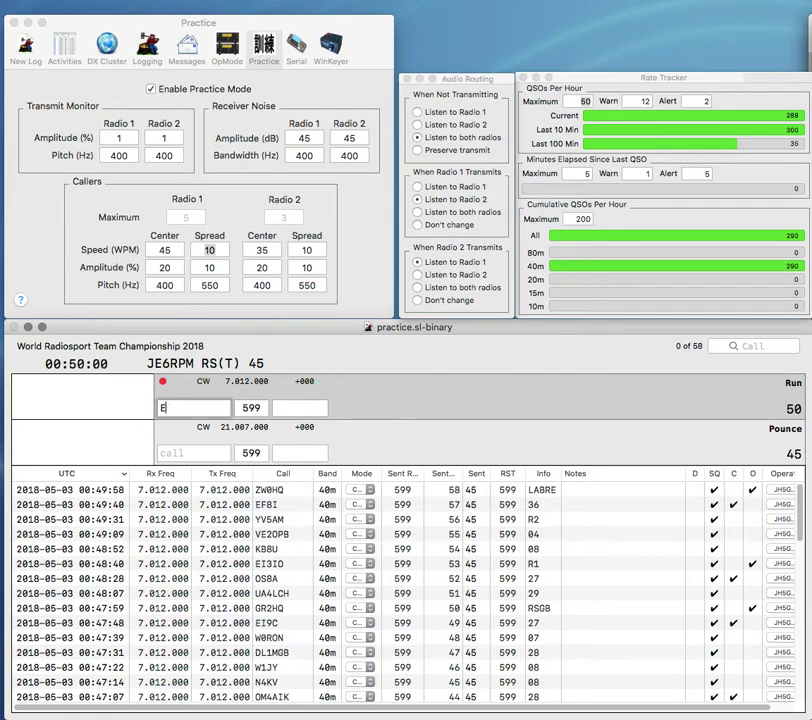
text(M148)
key(BackSpace)
text(0Y)
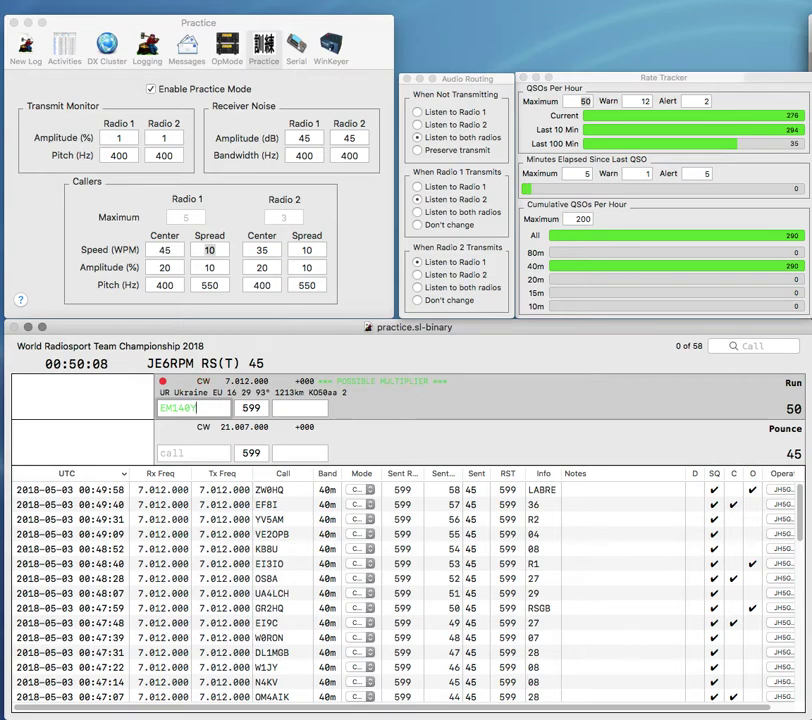
key(Return)
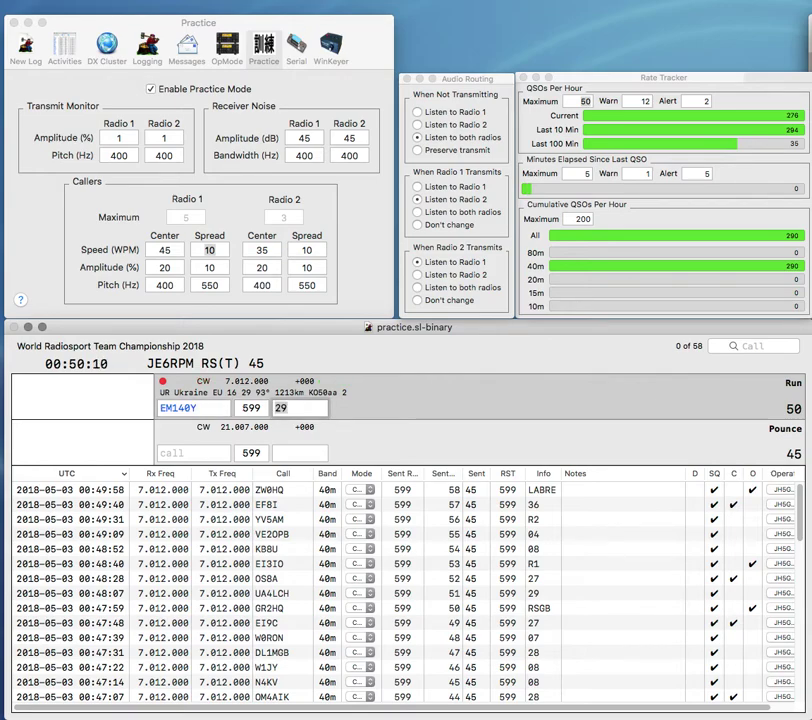
key(Return)
text(K3GC)
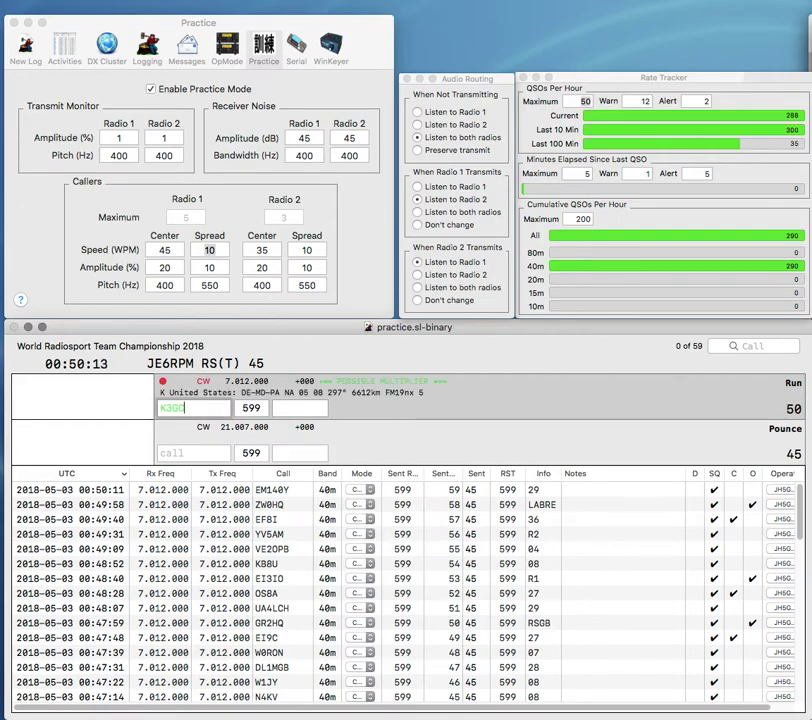
key(Return)
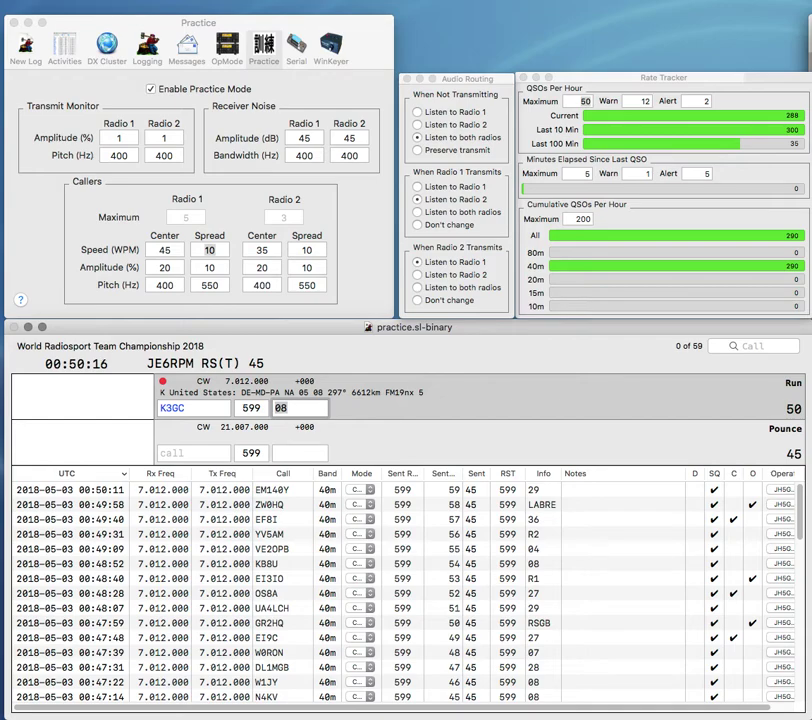
key(Return)
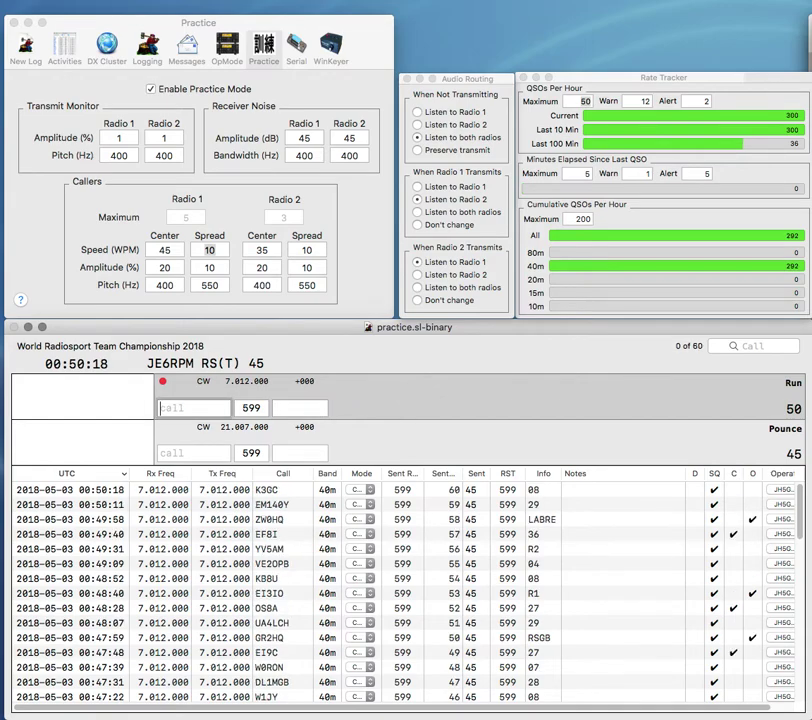
- Enter the callsign WU2Q with received exchange 08 on the Run radio and log the contact
text(W4)
key(BackSpace)
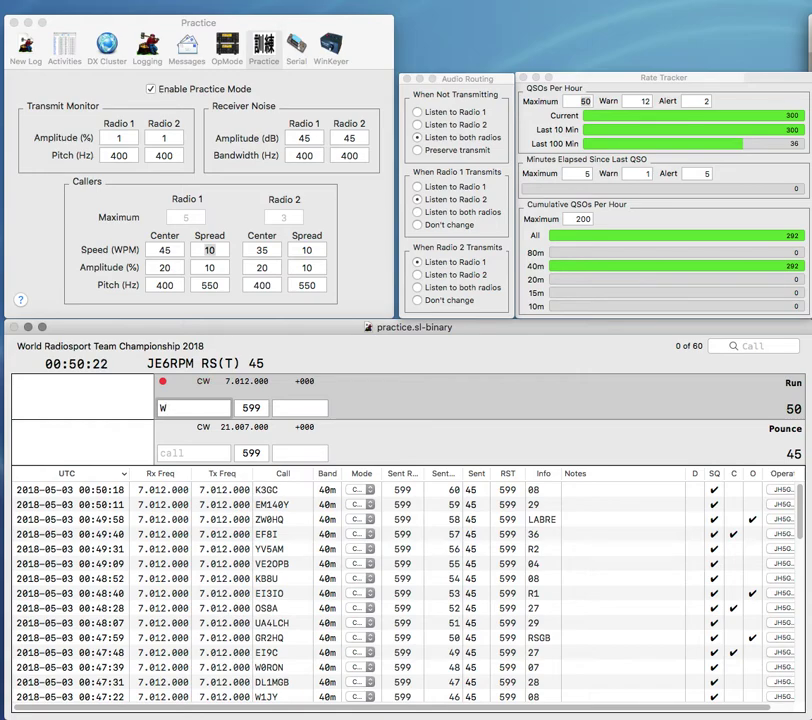
text(U2Q)
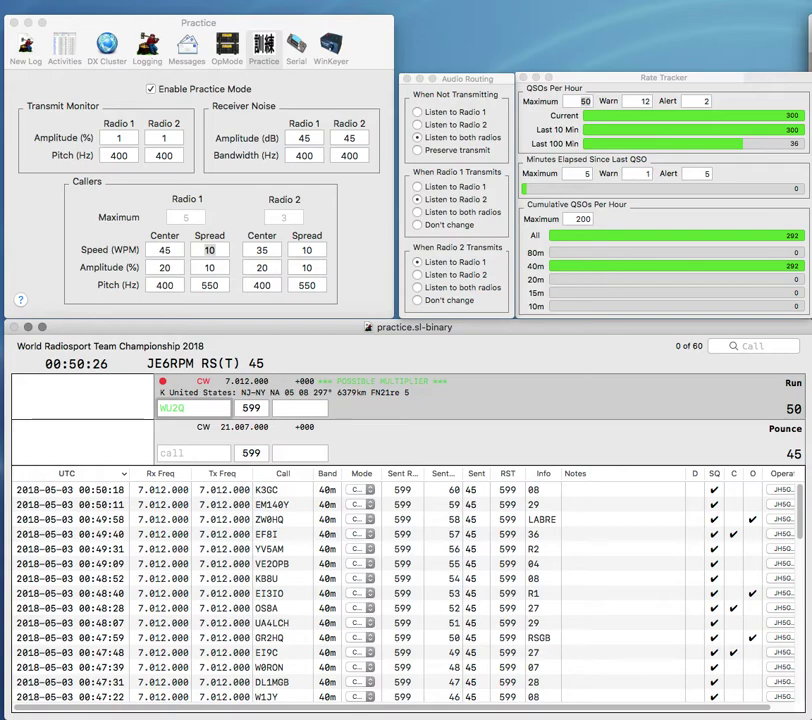
key(Return)
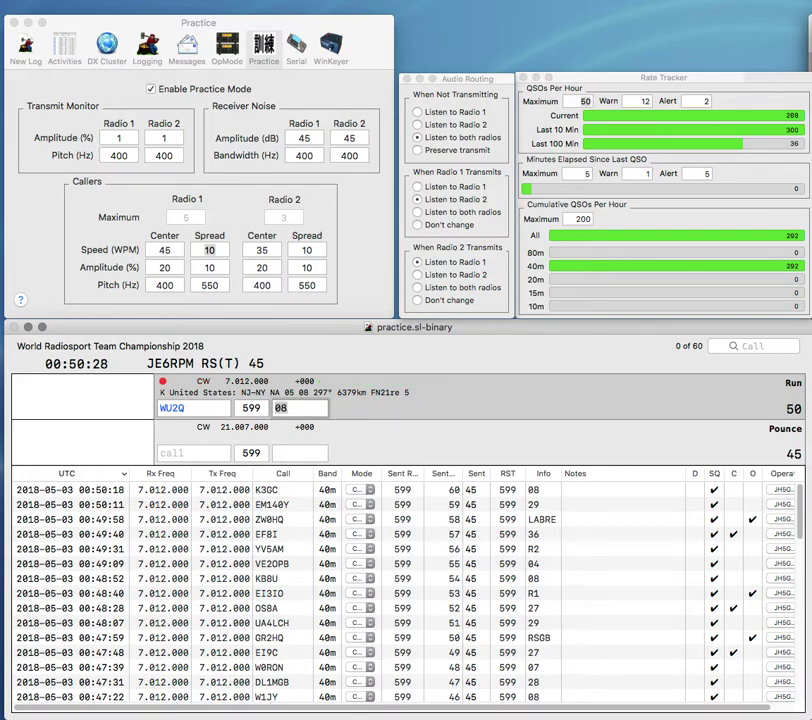
key(Return)
- Enter the next caller's callsign, beginning with T4, on the Run radio
text(T4)
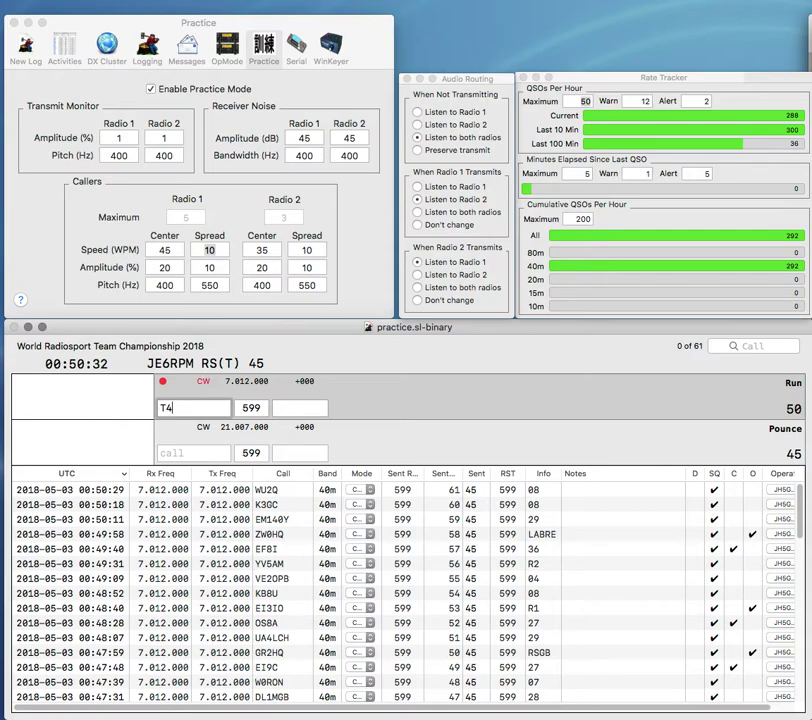
- Complete the caller's call sign as T42C on the Run radio and log the contact with exchange 11
text(0)
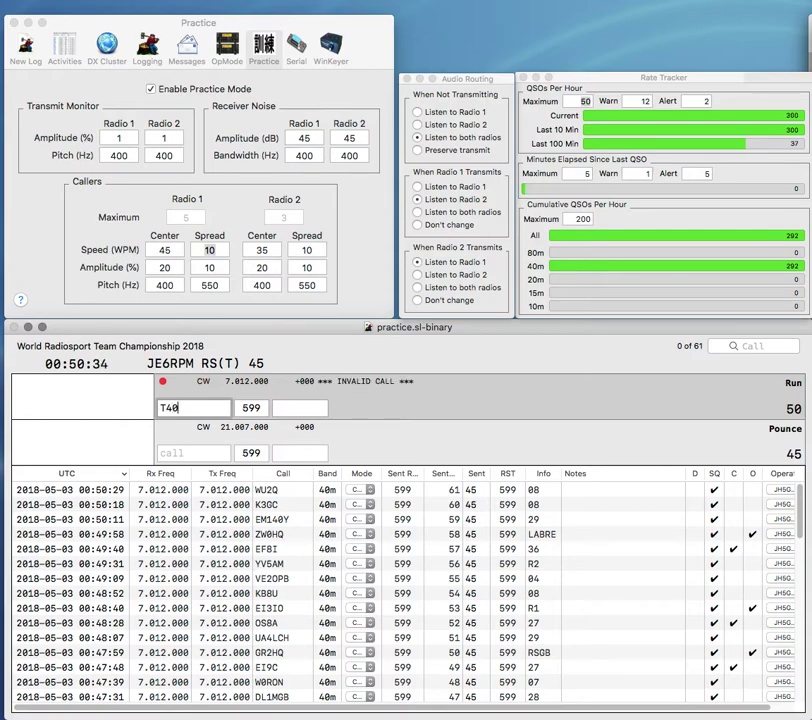
text(C)
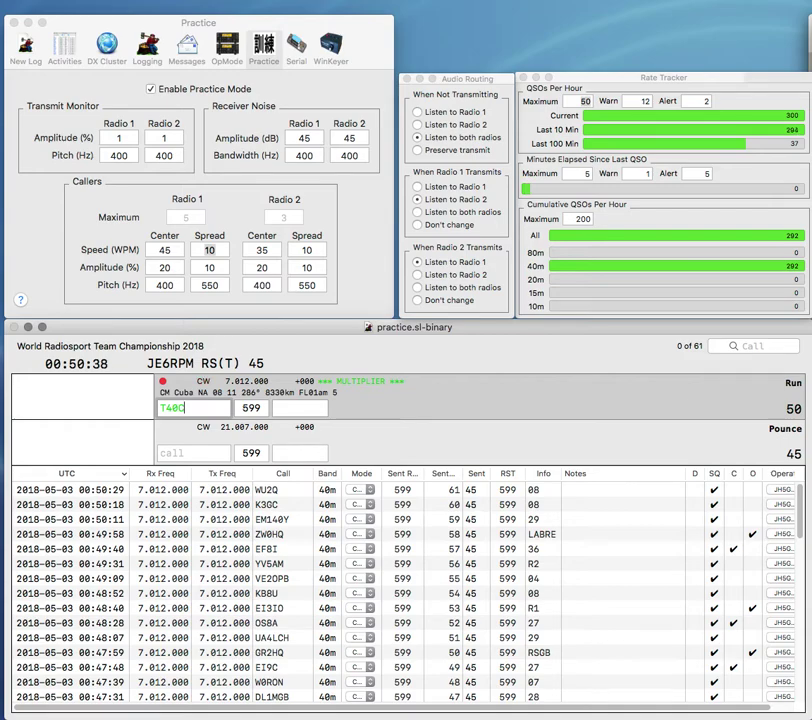
key(BackSpace)
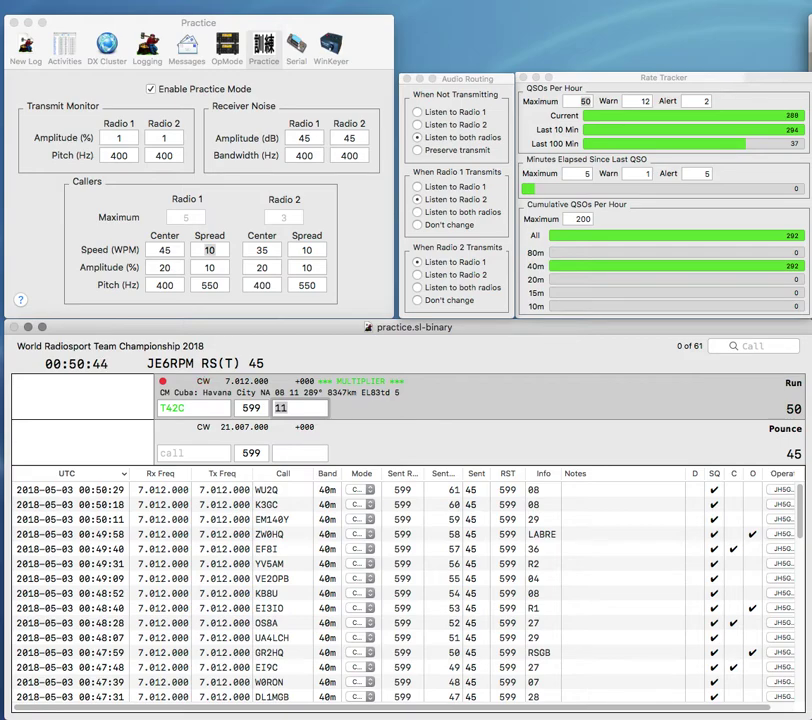
key(Return)
text(1KOG)
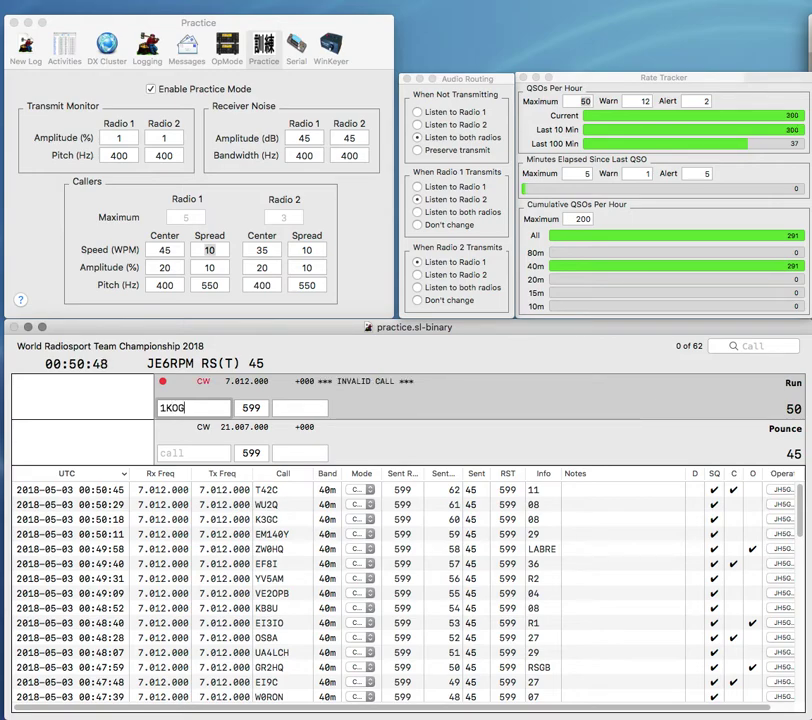
key(super+Left)
text(JA)
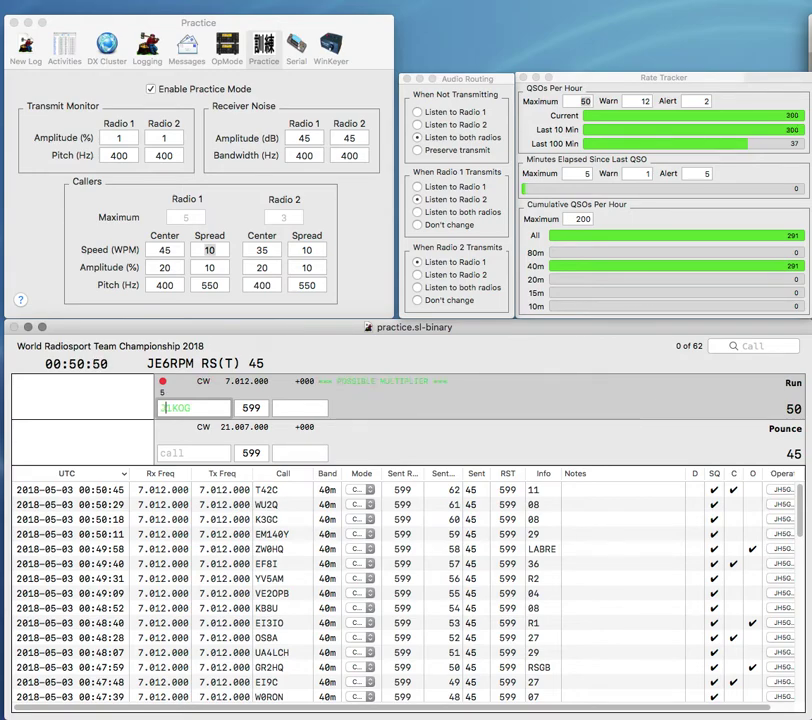
key(Delete)
text(2)
key(Return)
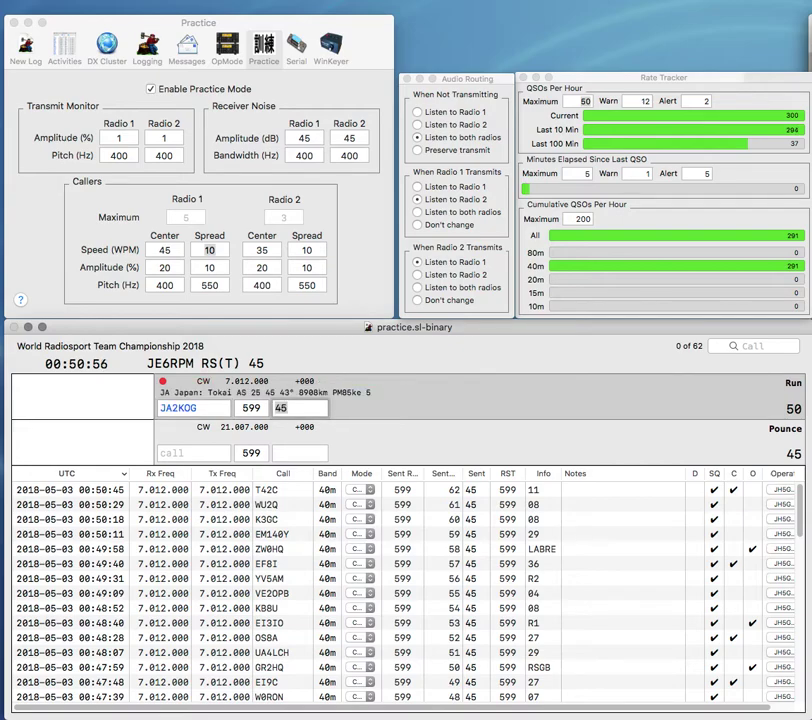
key(Return)
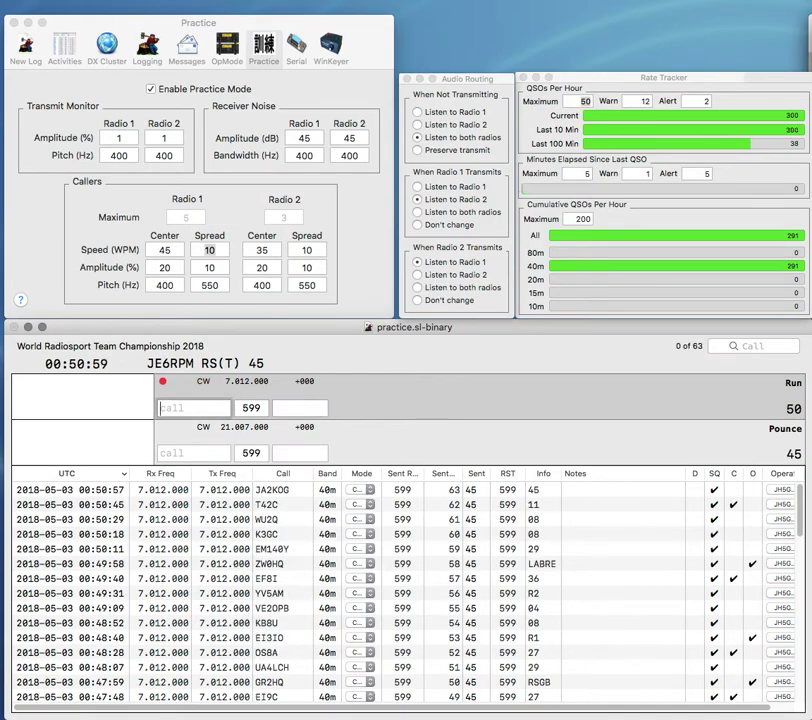
text(EA5YU)
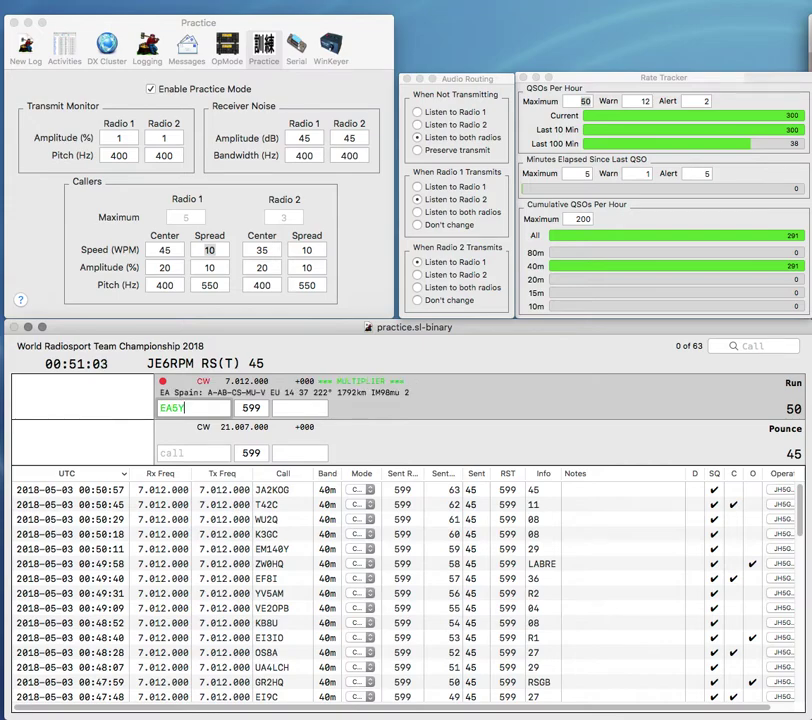
key(Return)
text(37)
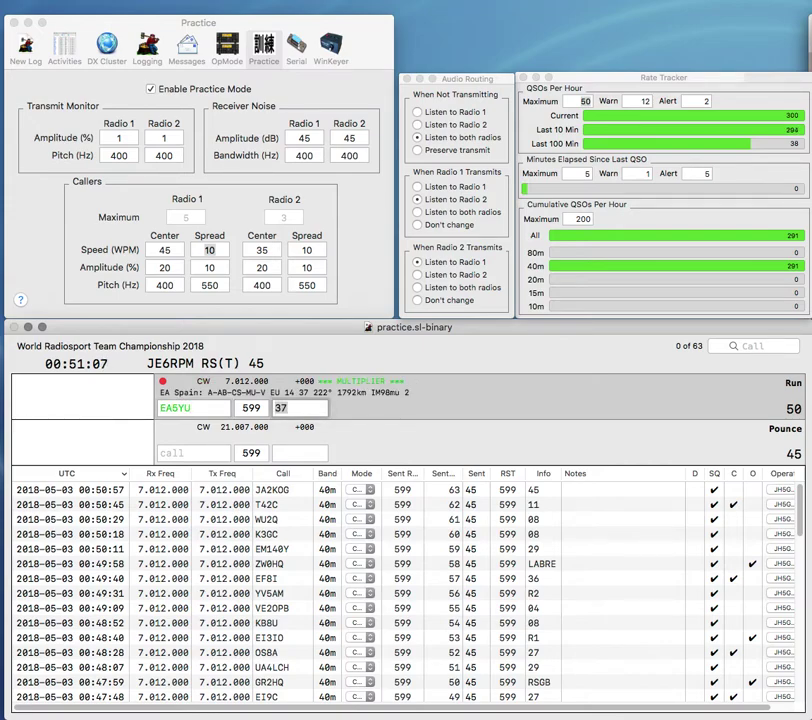
key(Return)
text(LU)
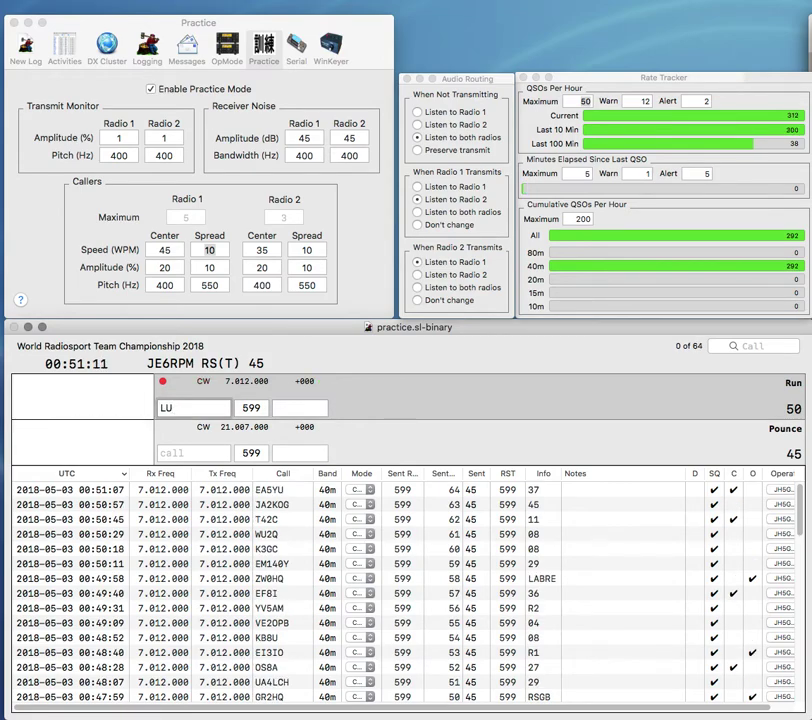
text(2ICA)
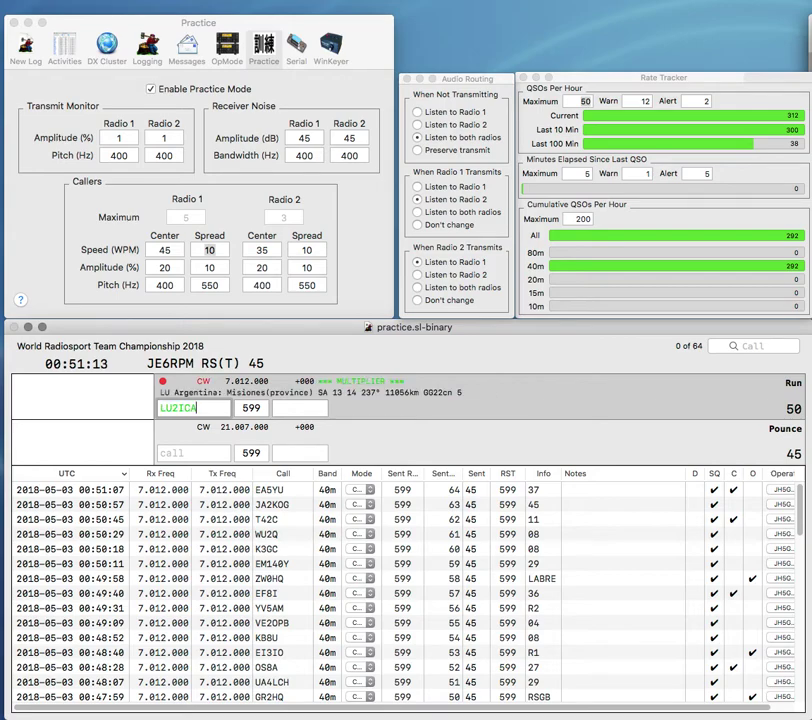
key(space)
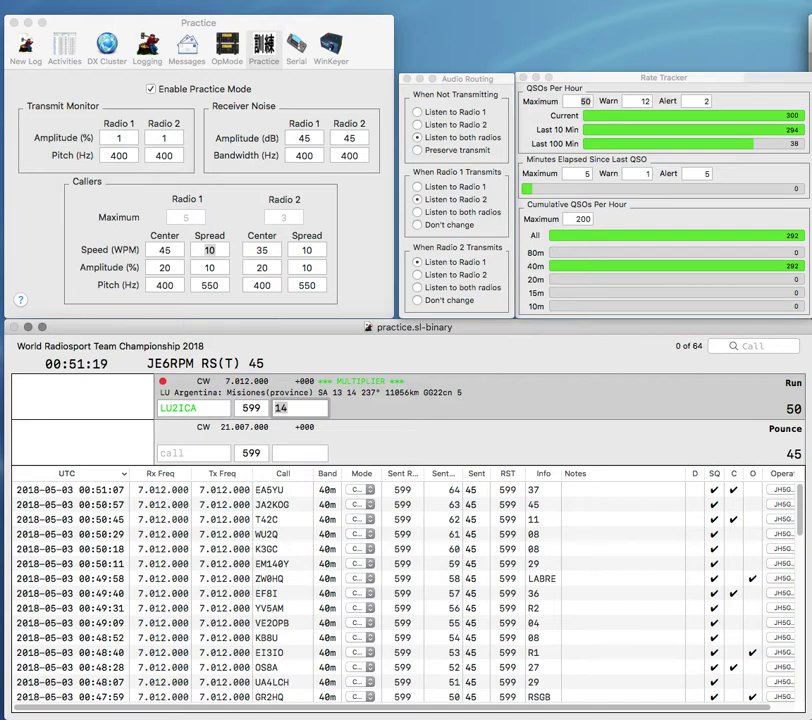
key(Return)
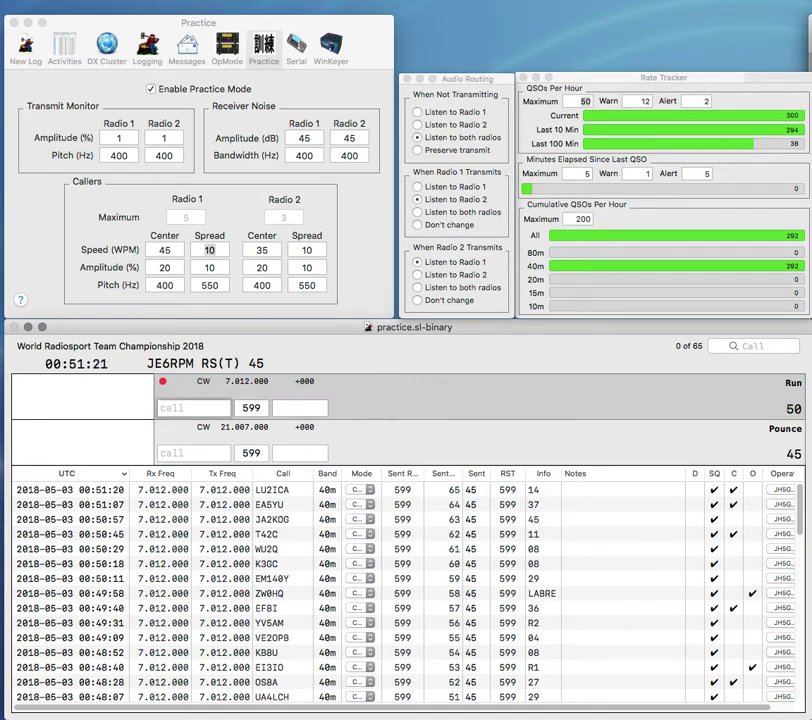
text(N4XN)
key(space)
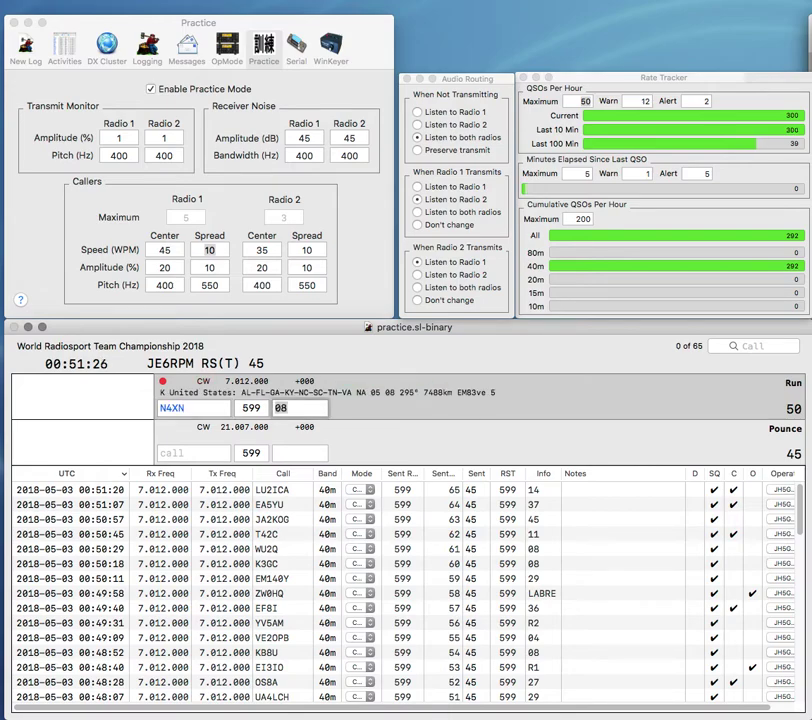
key(Return)
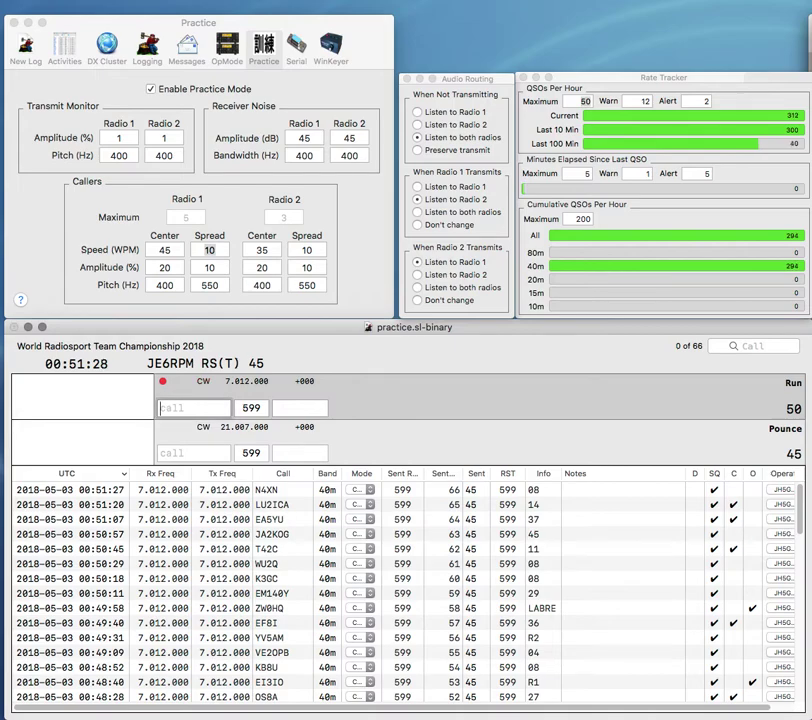
text(OG)
key(Up)
text(AA0)
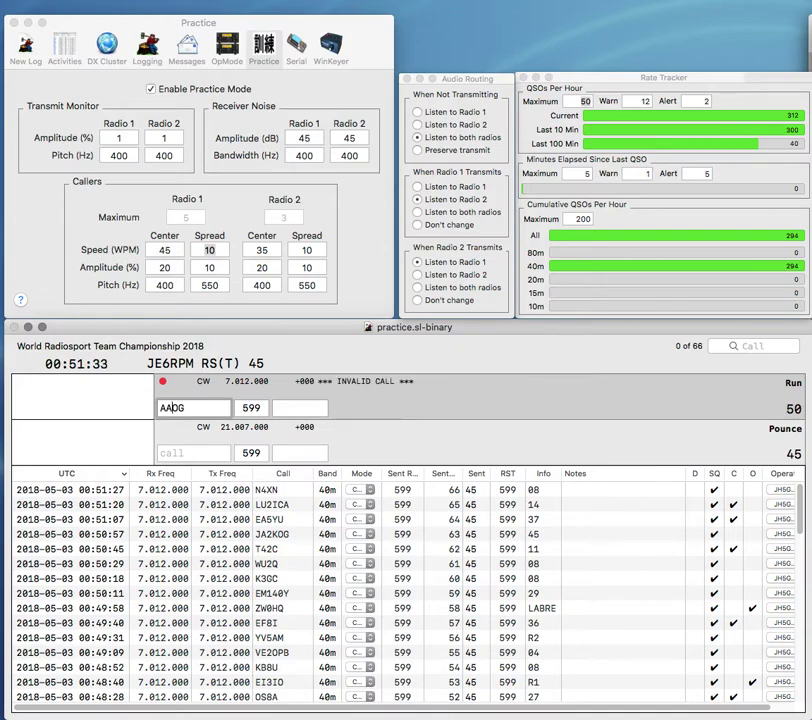
key(space)
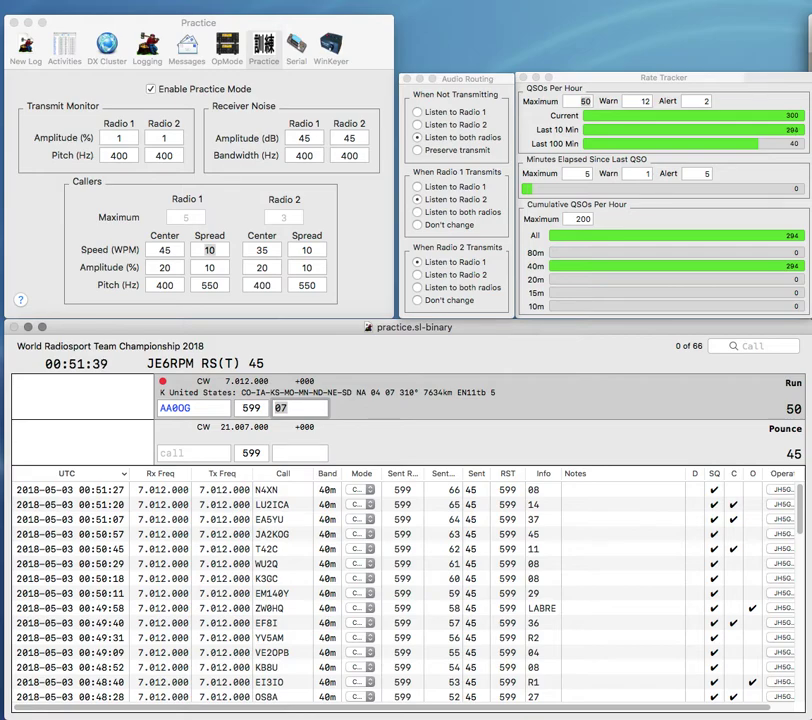
key(Return)
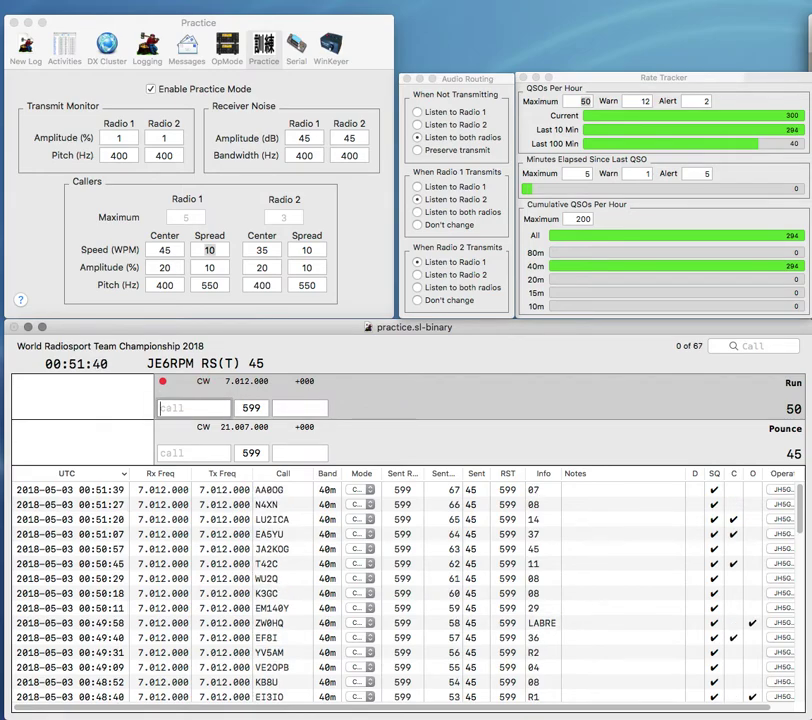
text(WR)
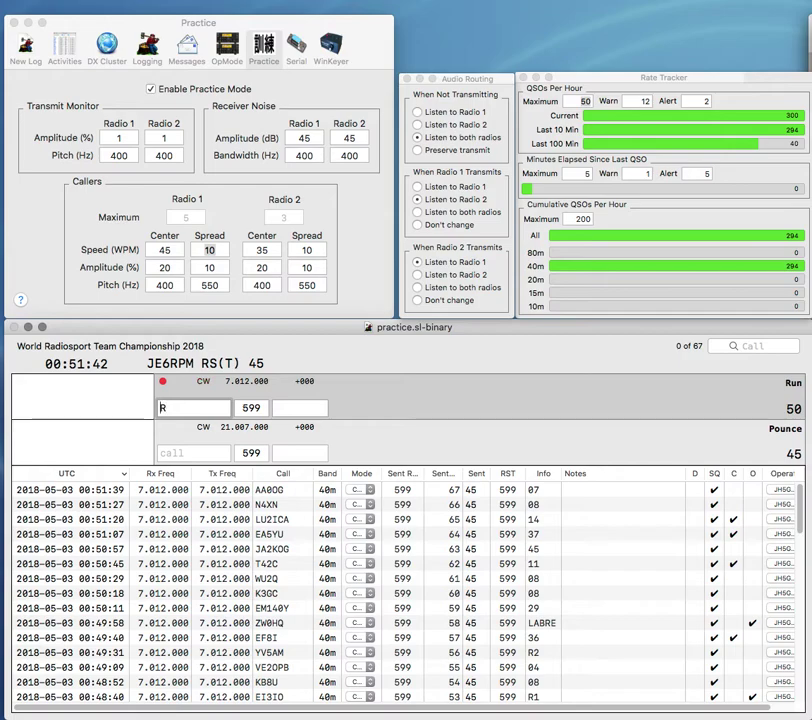
key(BackSpace)
text(1AIR)
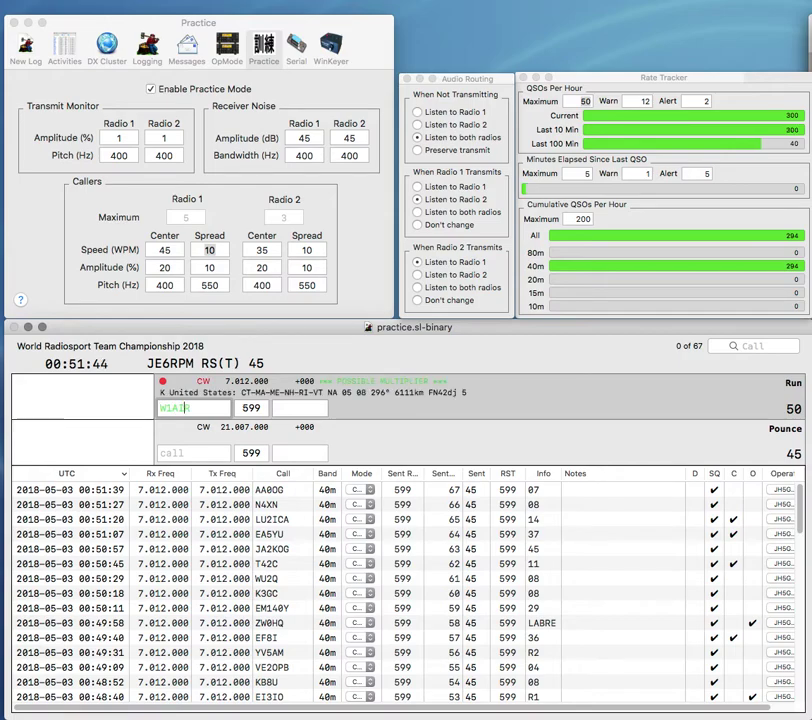
key(Tab)
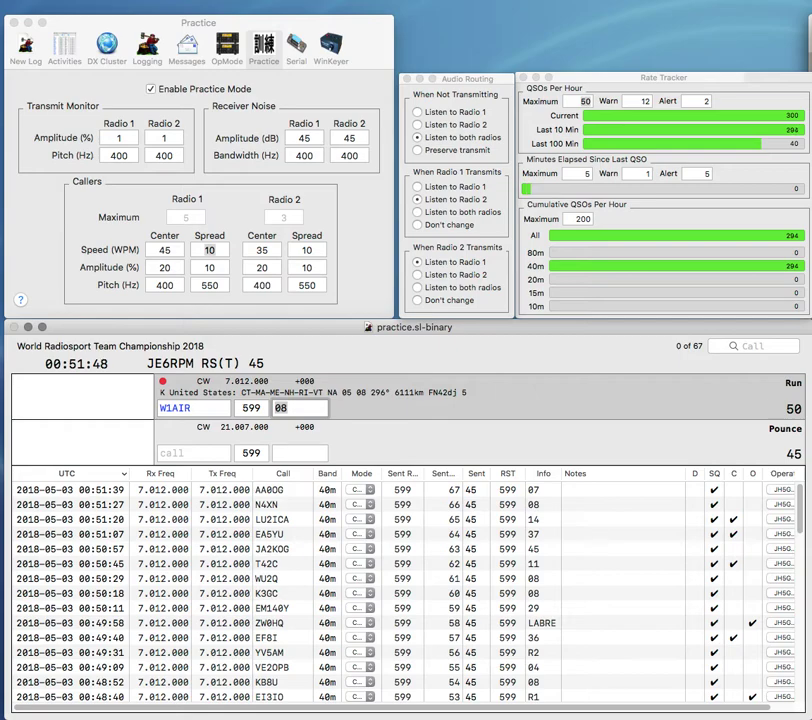
key(Return)
- Log two Run radio contacts: YT5L with exchange 28 and E2HQ with exchange RAST
text(Y)
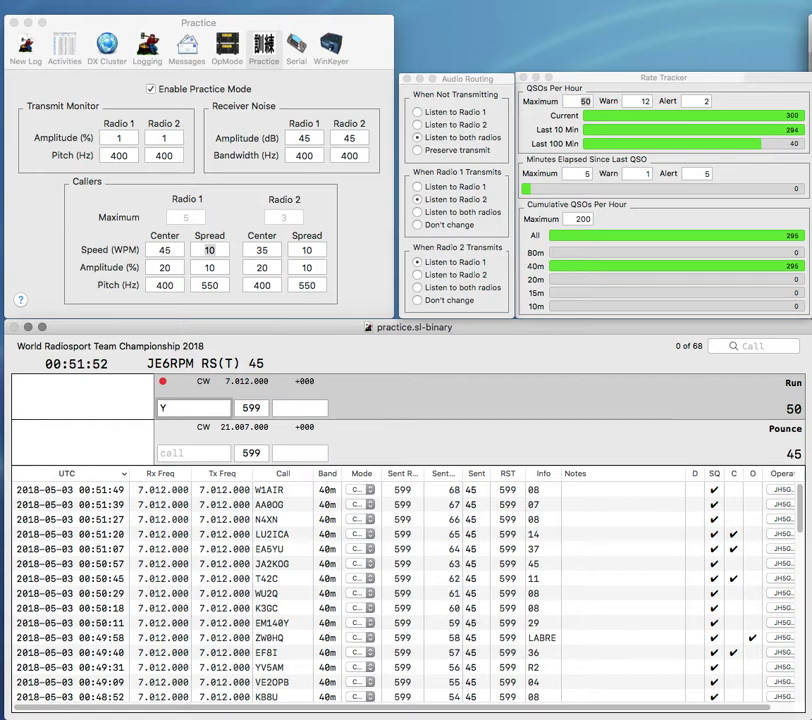
text(T5L)
key(Return)
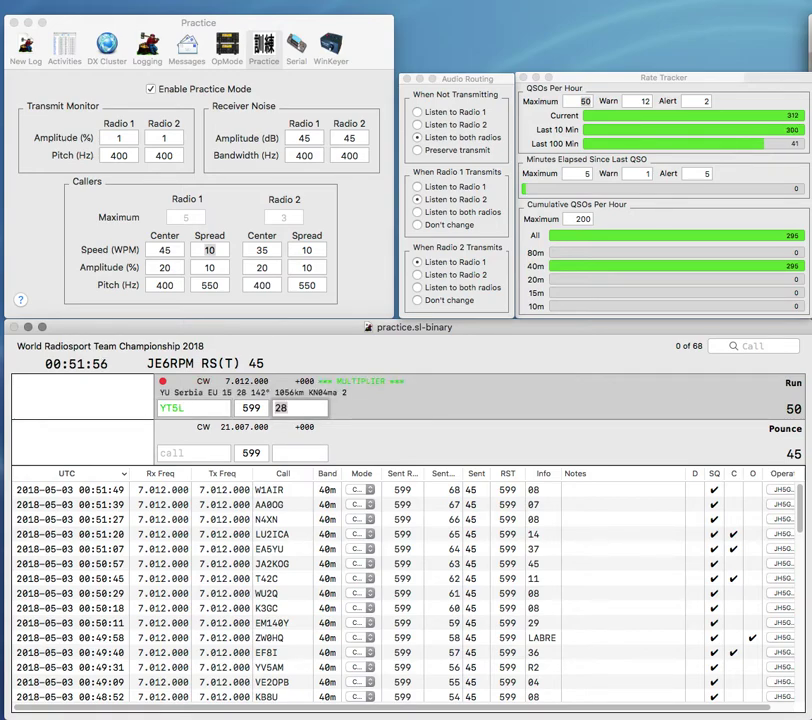
key(Return)
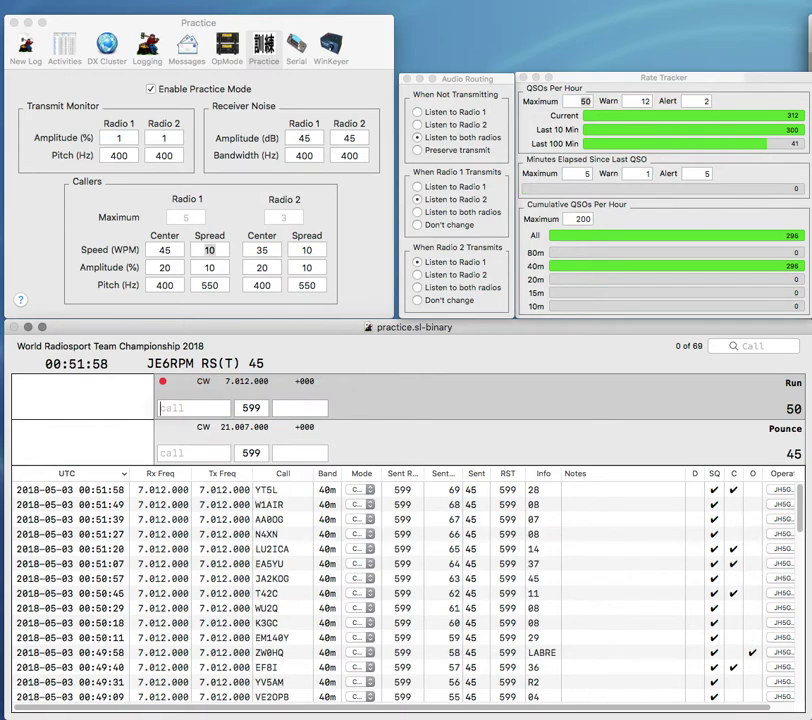
text(E2HQ)
key(Return)
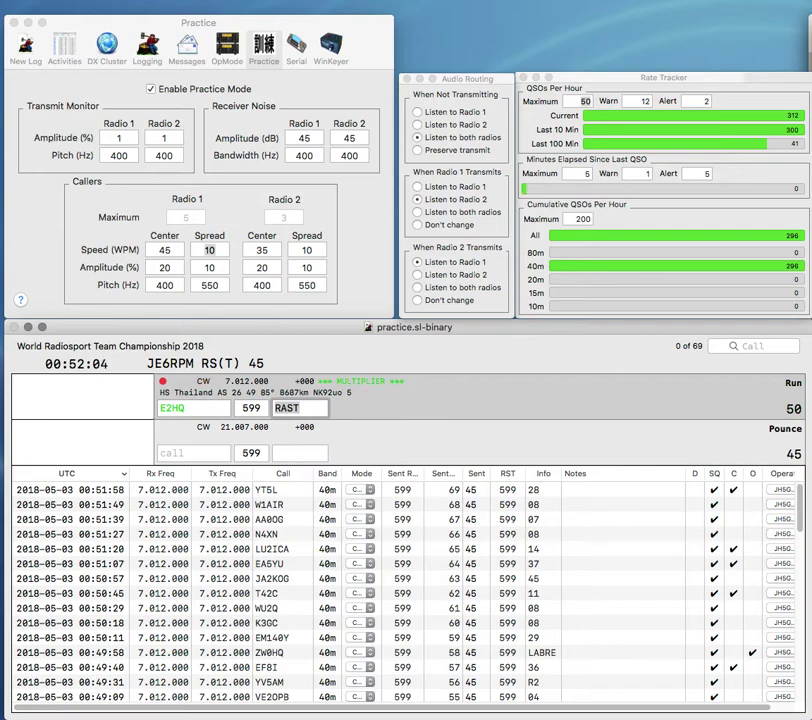
key(Return)
- Enter the caller W1BRS on the Run radio and log the contact with exchange 08
text(A)
key(BackSpace)
text(BR)
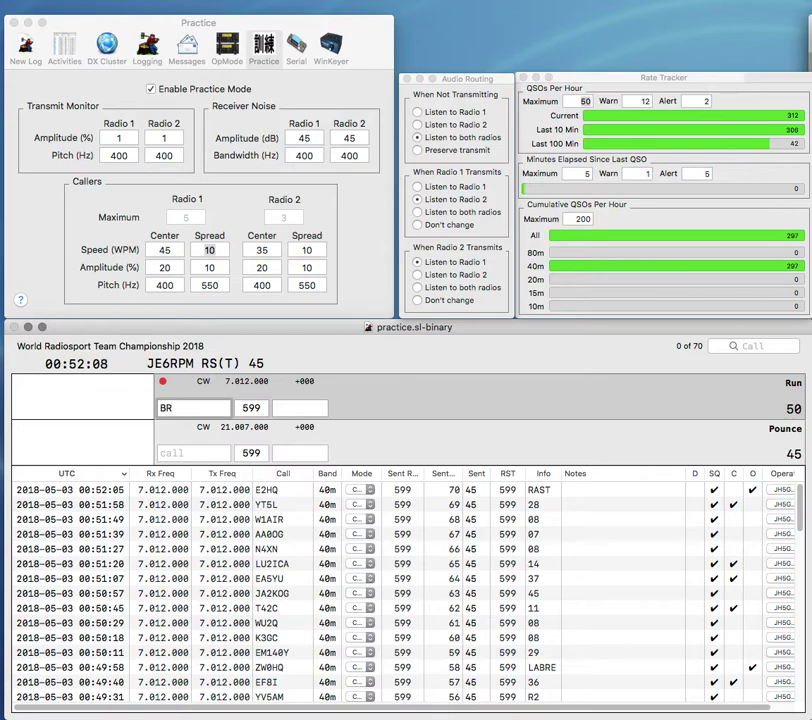
key(Left)
key(Left)
text(W)
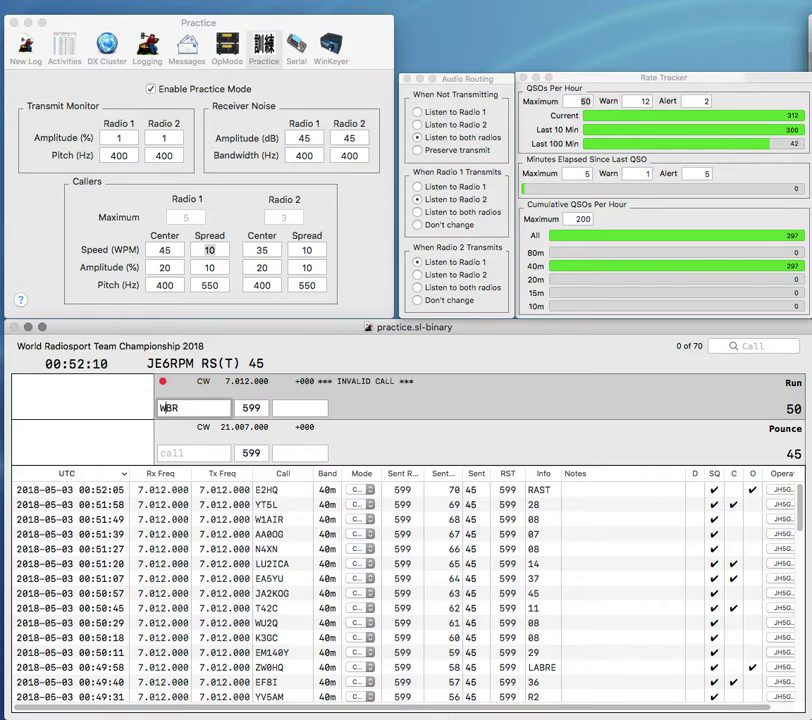
text(1BRS)
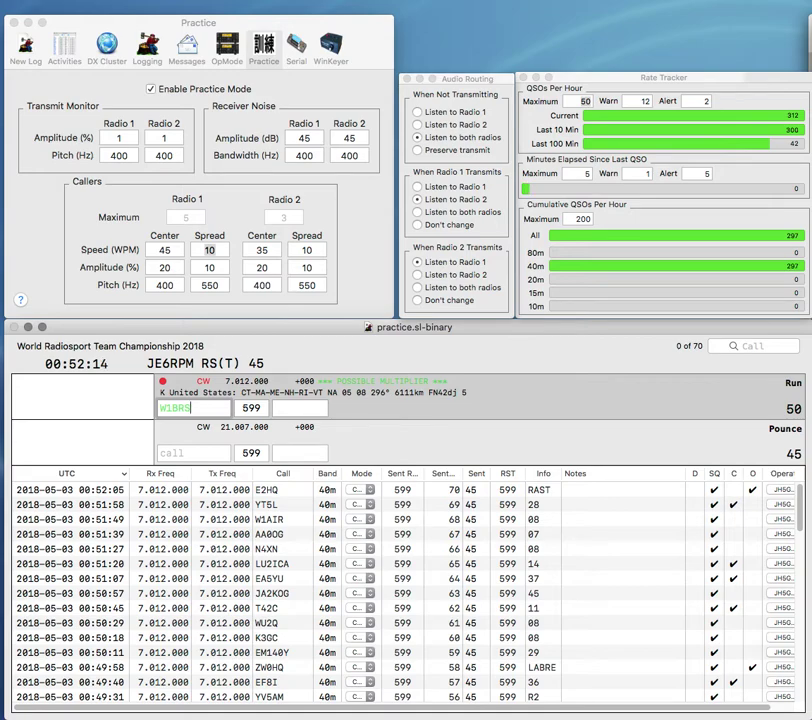
key(BackSpace)
text(I)
key(BackSpace)
text(S)
key(Return)
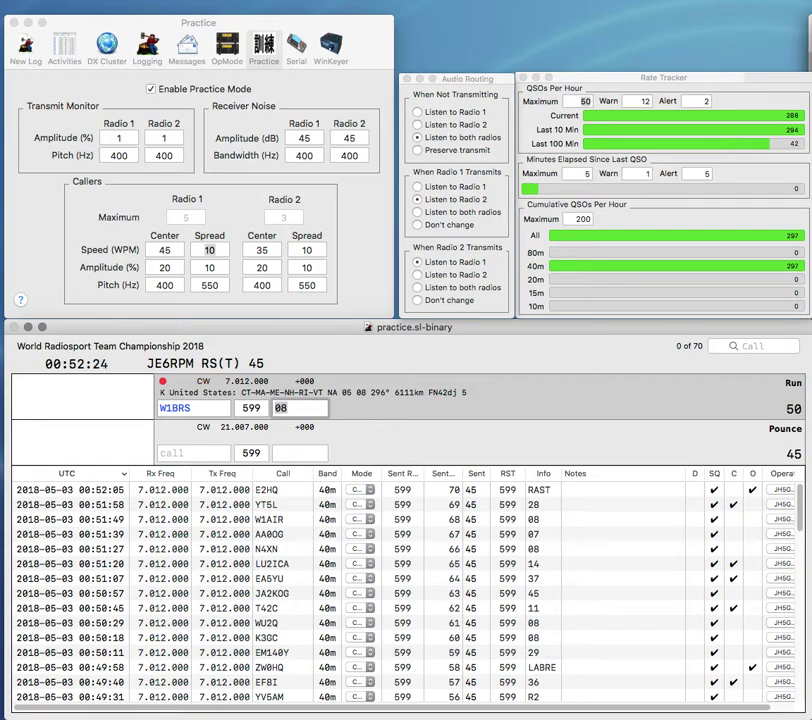
key(Return)
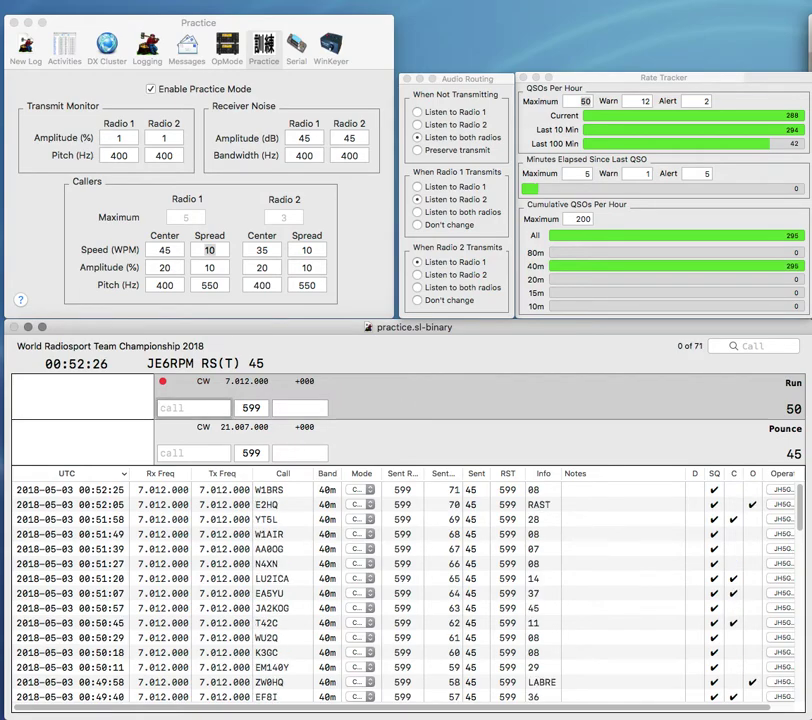
text(BXI)
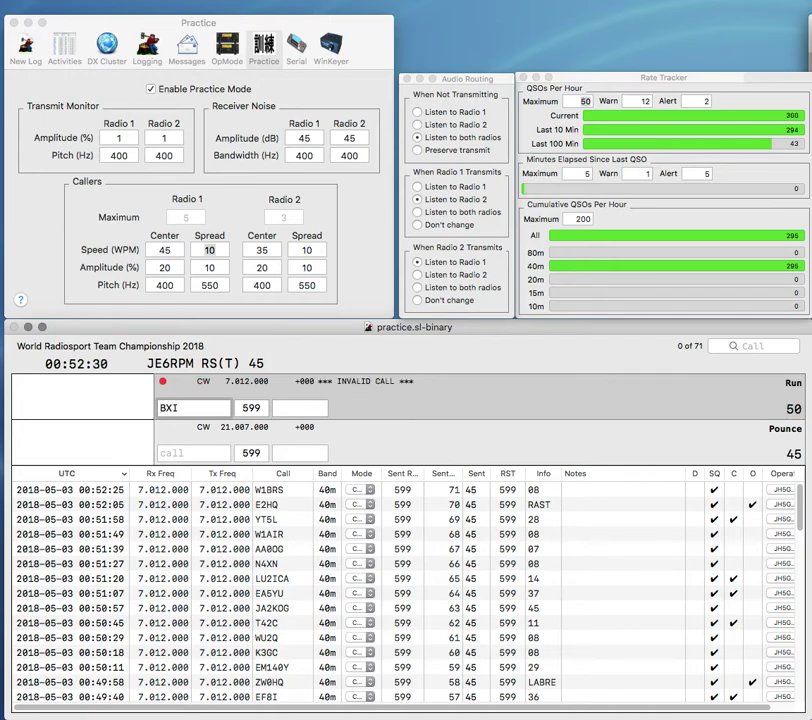
key(BackSpace)
key(BackSpace)
key(BackSpace)
text(D)
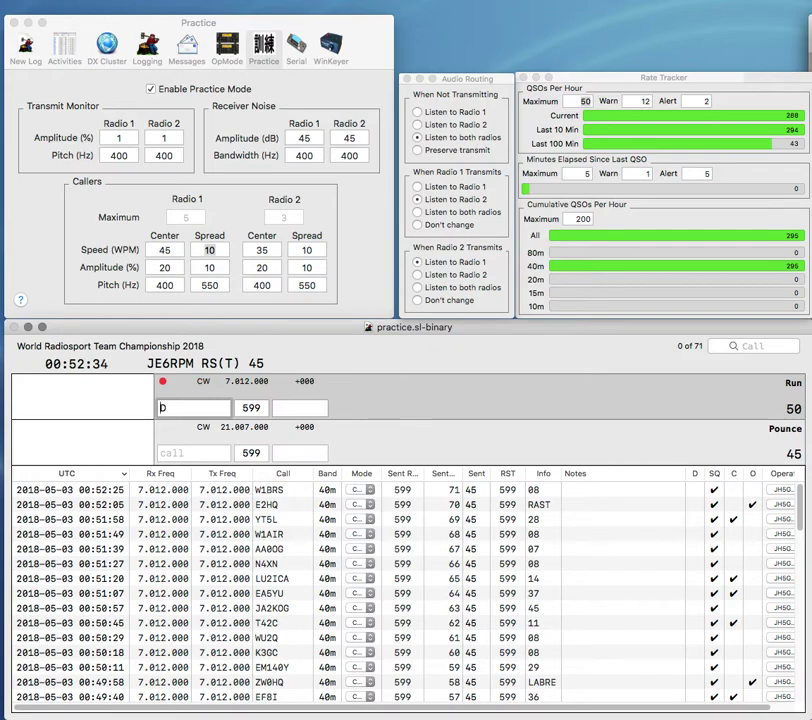
text(UI)
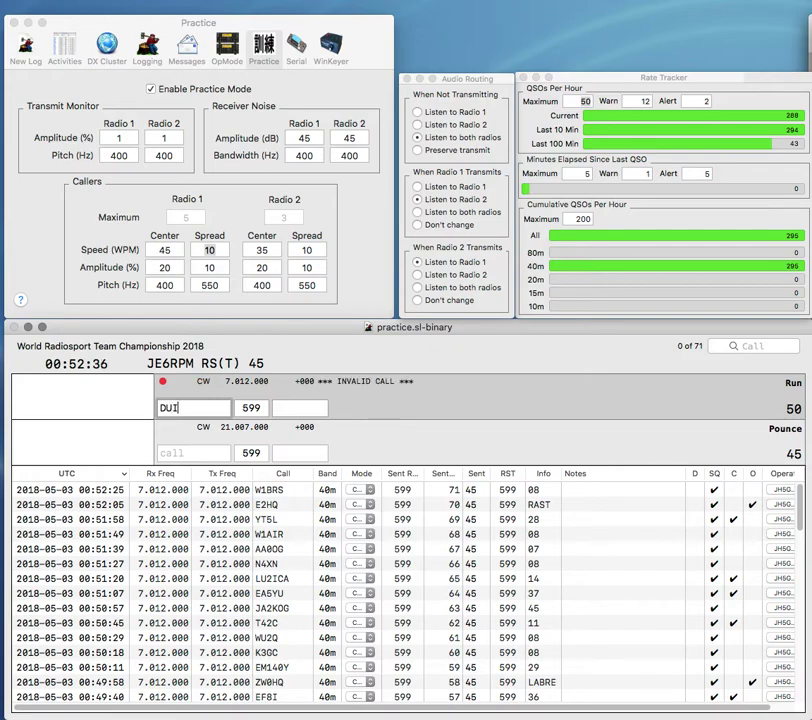
key(BackSpace)
text(JH6)
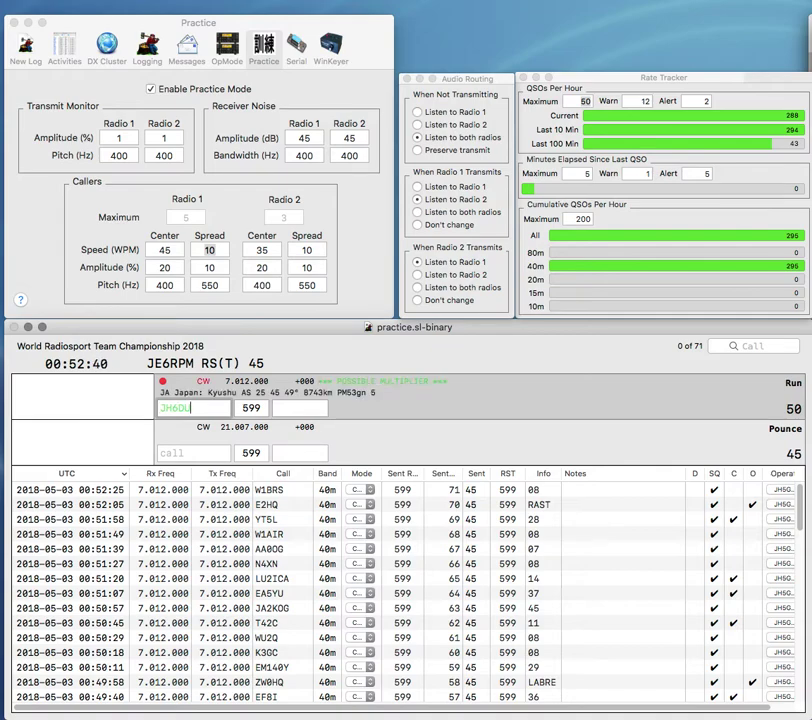
key(End)
text(S)
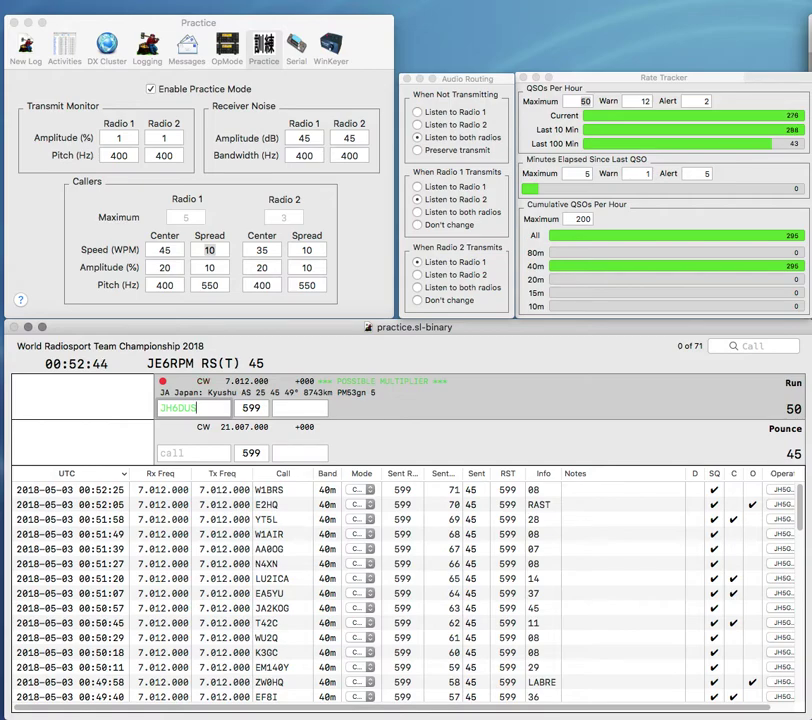
key(Left)
key(Left)
key(BackSpace)
text(B)
key(Delete)
key(Delete)
text(L)
key(BackSpace)
text(J)
key(BackSpace)
text(D)
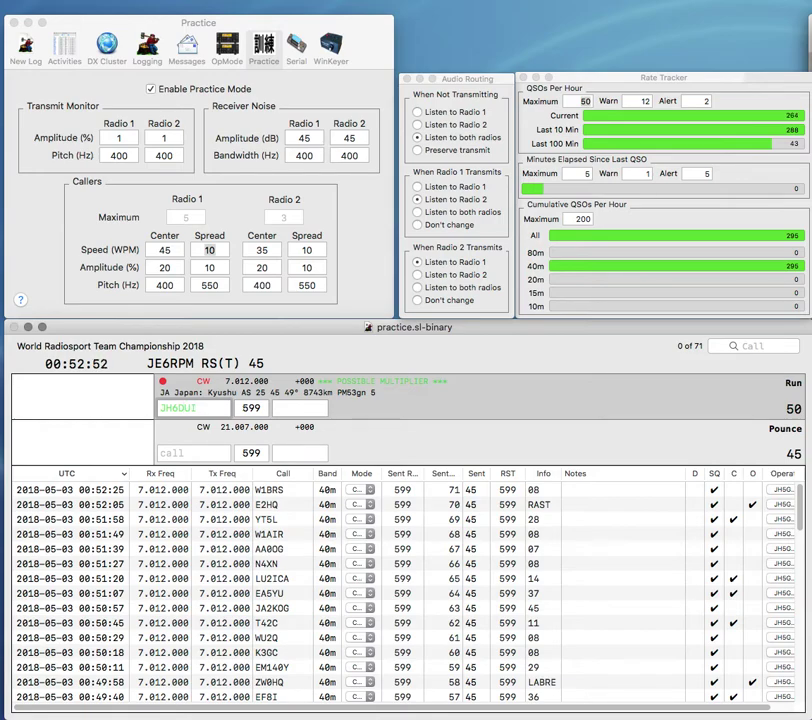
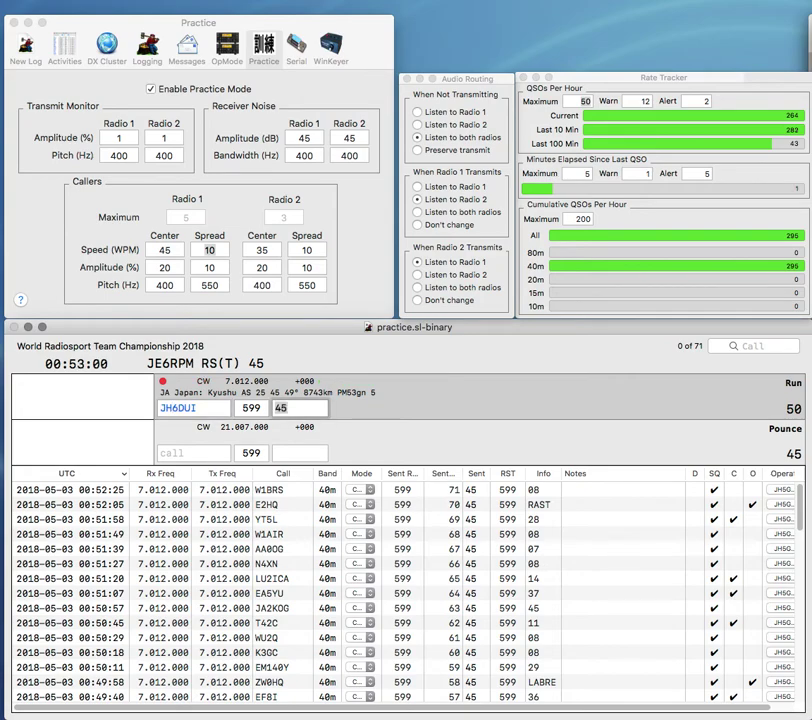
key(Return)
text(6BT)
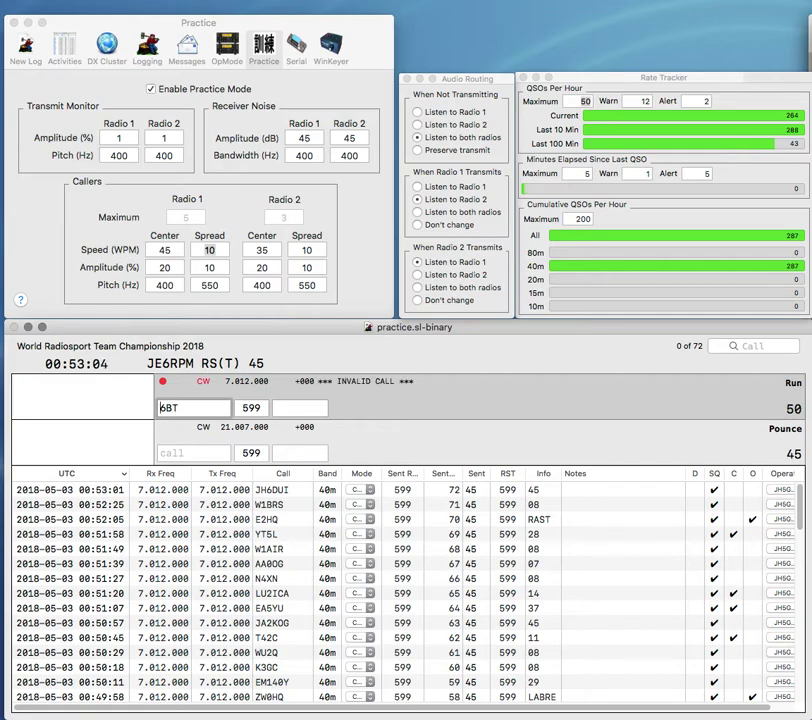
text(DK)
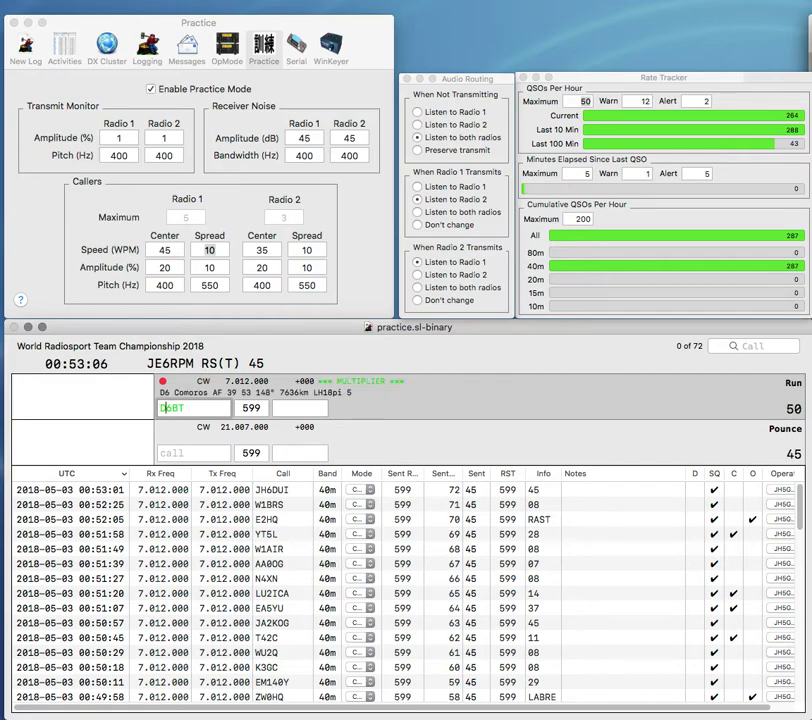
key(Tab)
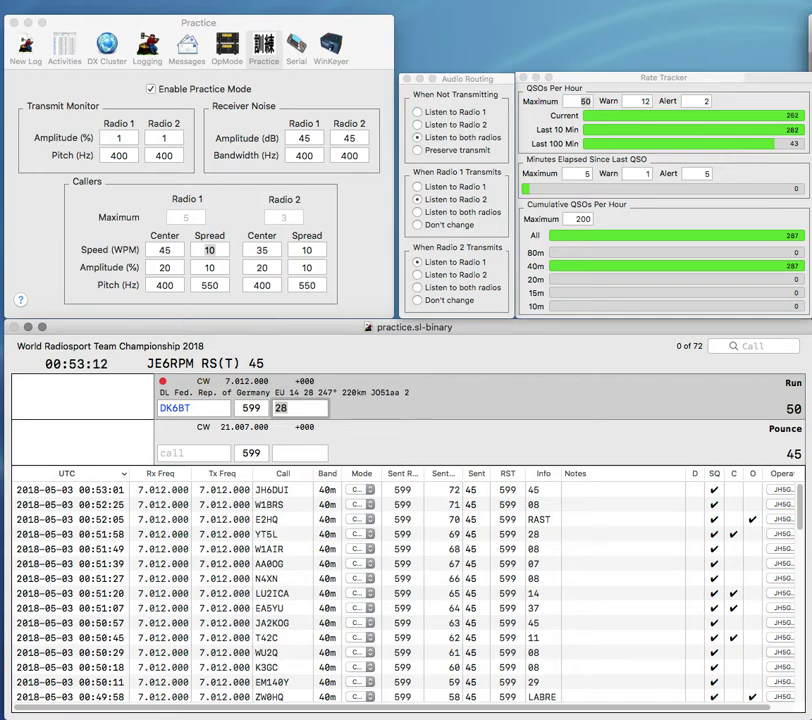
key(Return)
text(W)
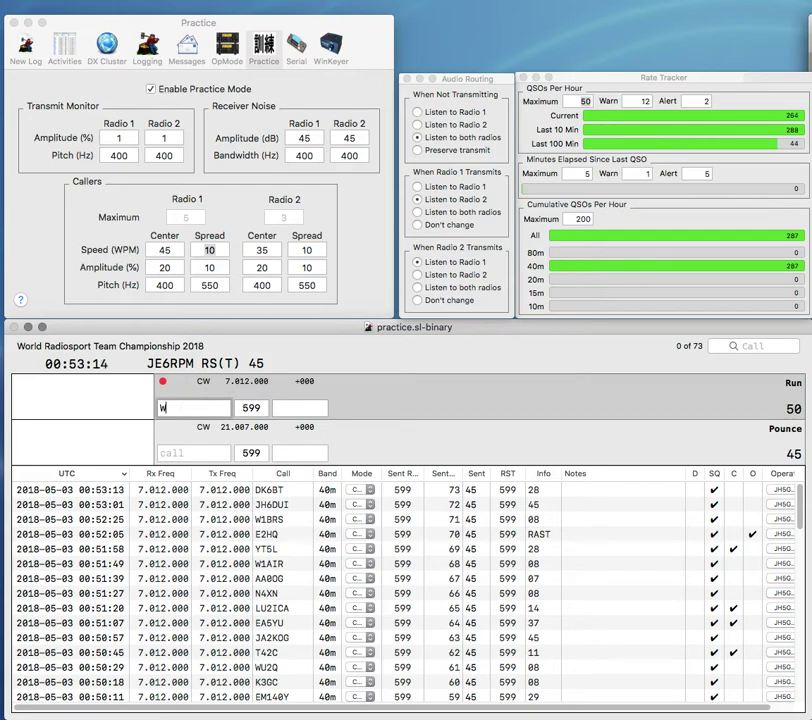
key(BackSpace)
text(AC5K)
key(Tab)
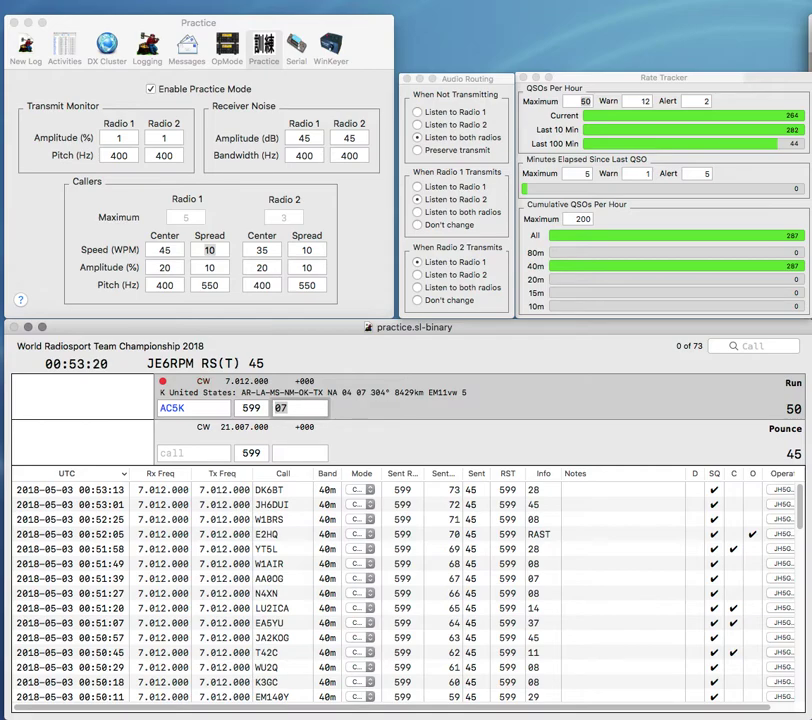
key(Return)
text(N2BZD)
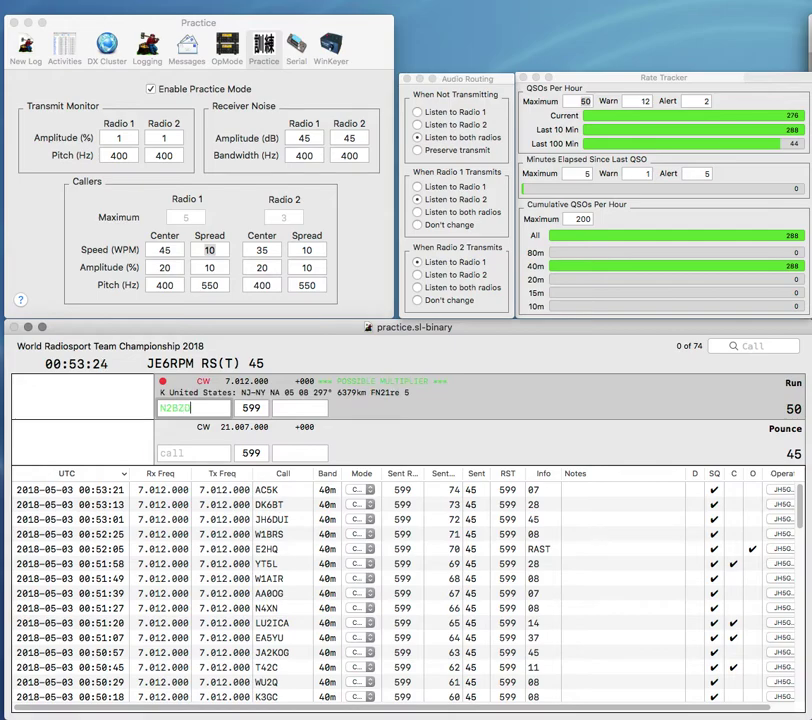
key(Return)
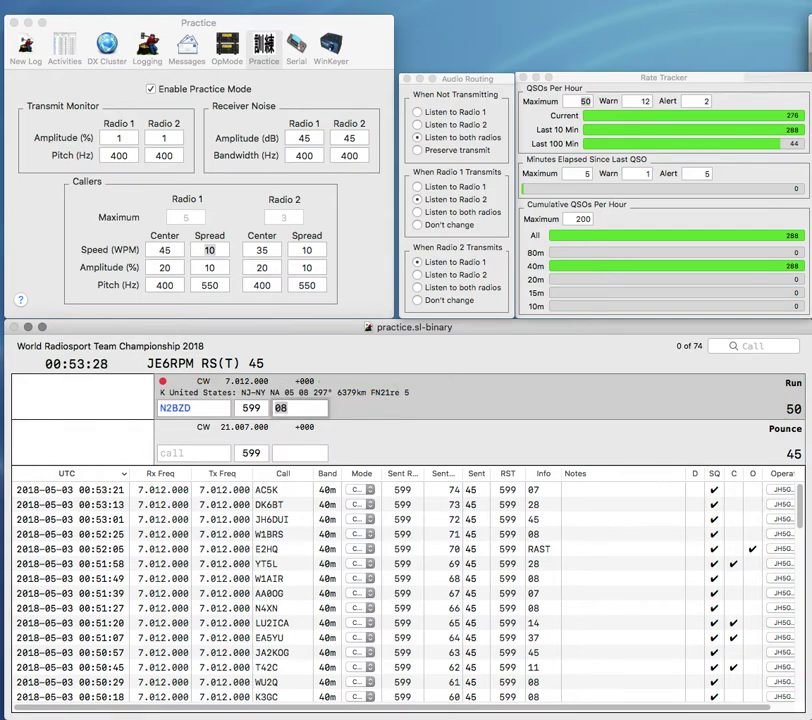
key(Return)
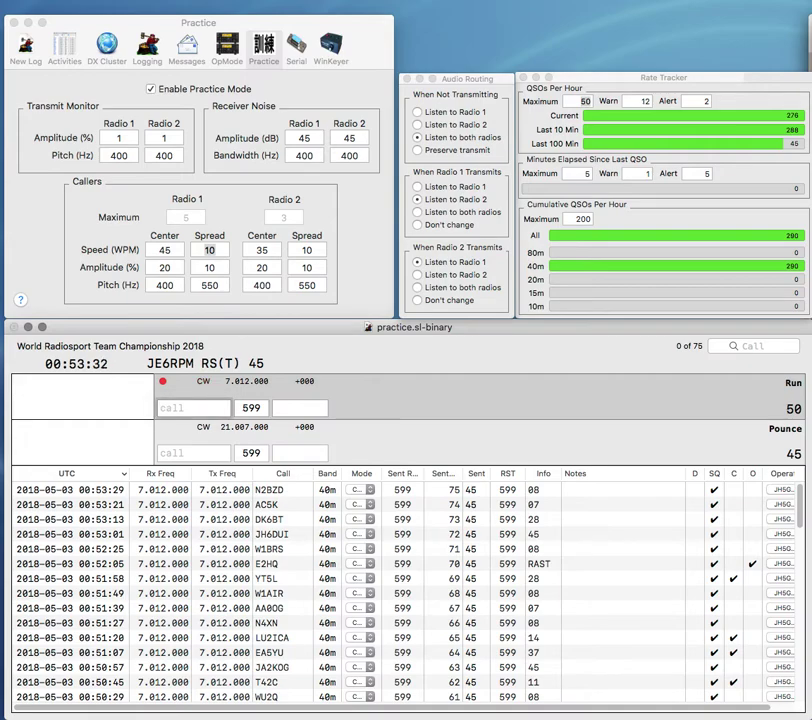
text(4HQ)
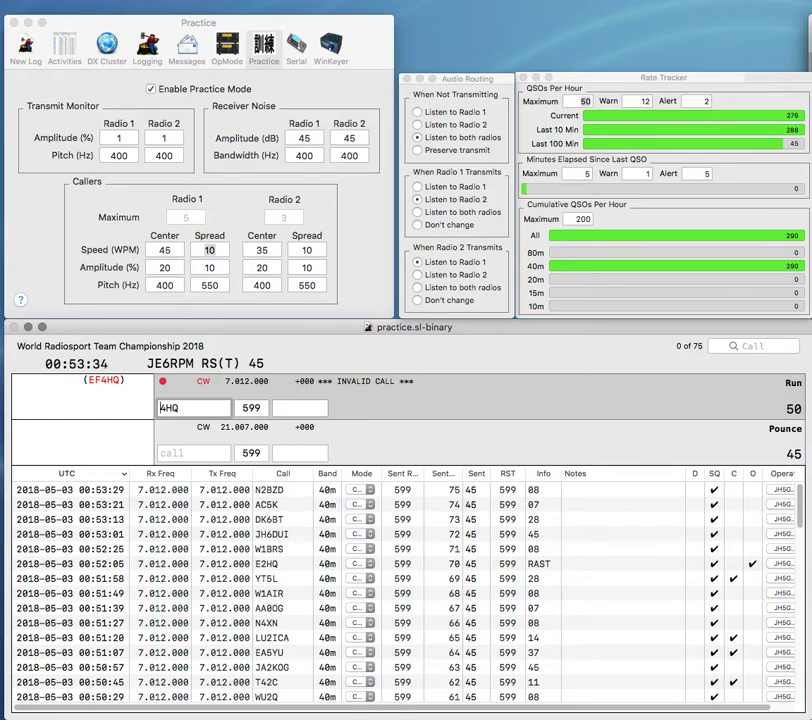
click(160, 408)
text(B)
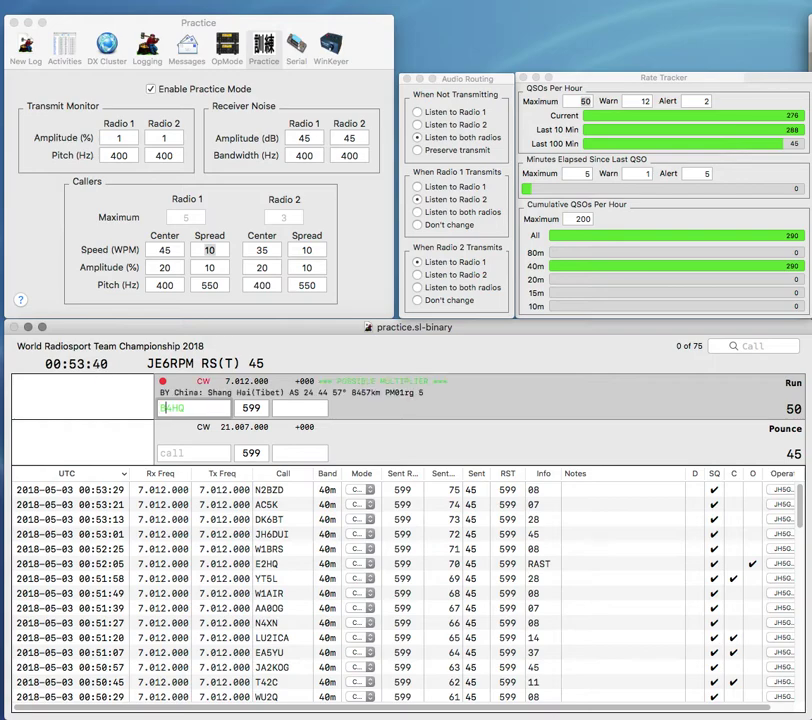
key(Tab)
key(BackSpace)
key(BackSpace)
text(AC)
key(Return)
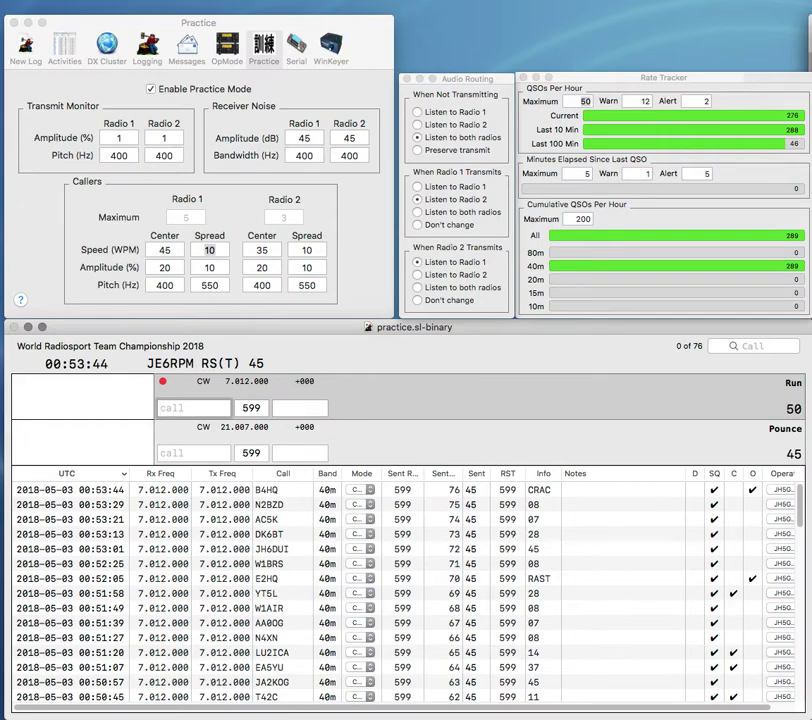
- Enter the caller 9Y4HQ on the Run radio and log the contact with exchange TTARS
text(HQ)
key(Left)
key(Left)
text(9Y4)
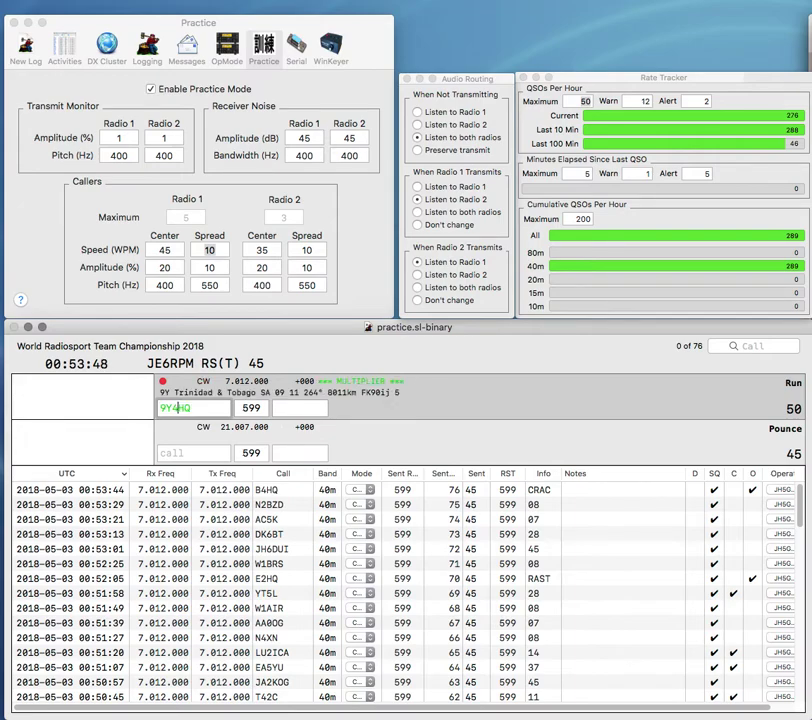
key(space)
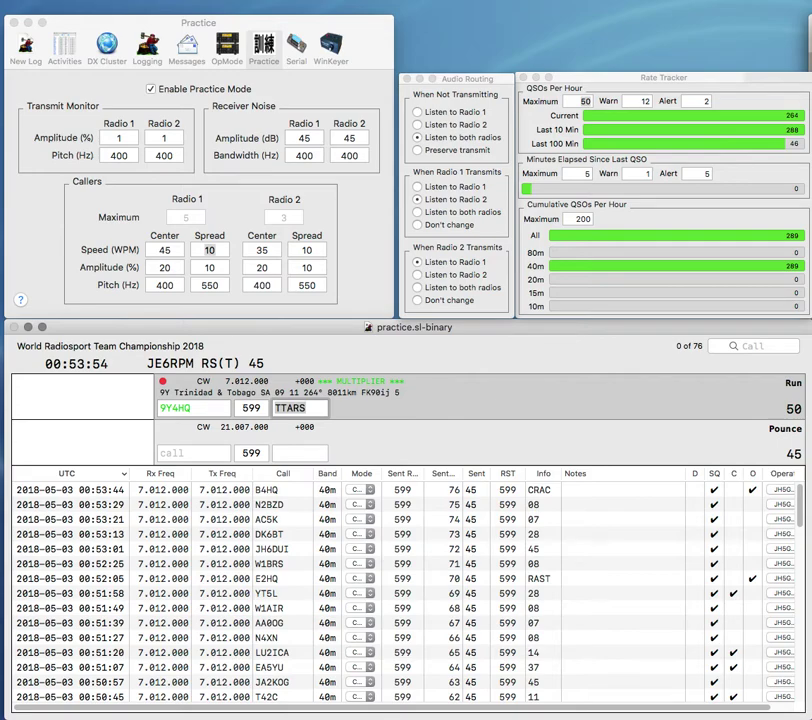
key(Return)
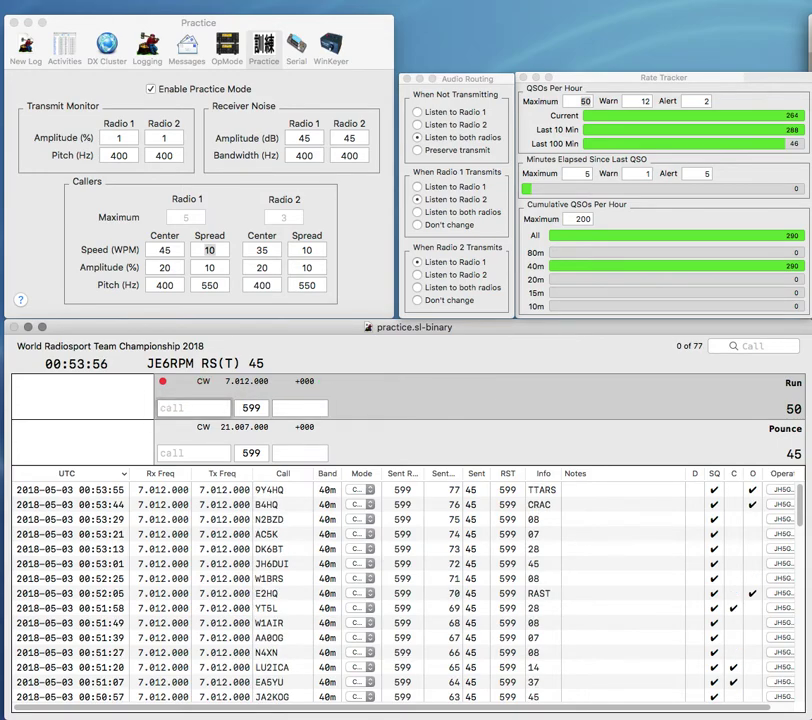
text(A)
key(BackSpace)
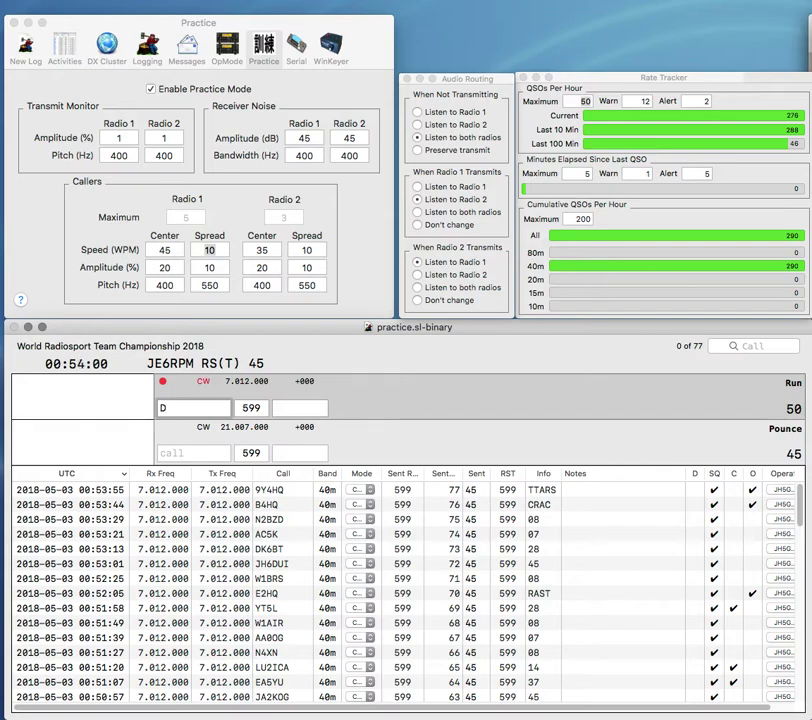
key(BackSpace)
text(C)
key(BackSpace)
text(W)
key(BackSpace)
text(AA)
key(BackSpace)
key(BackSpace)
text(UA)
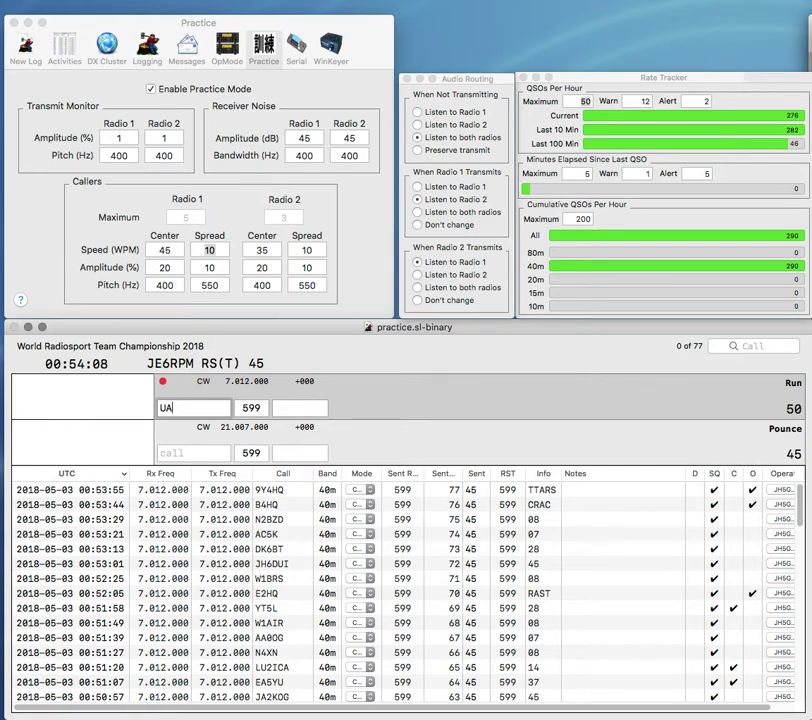
text(4W)
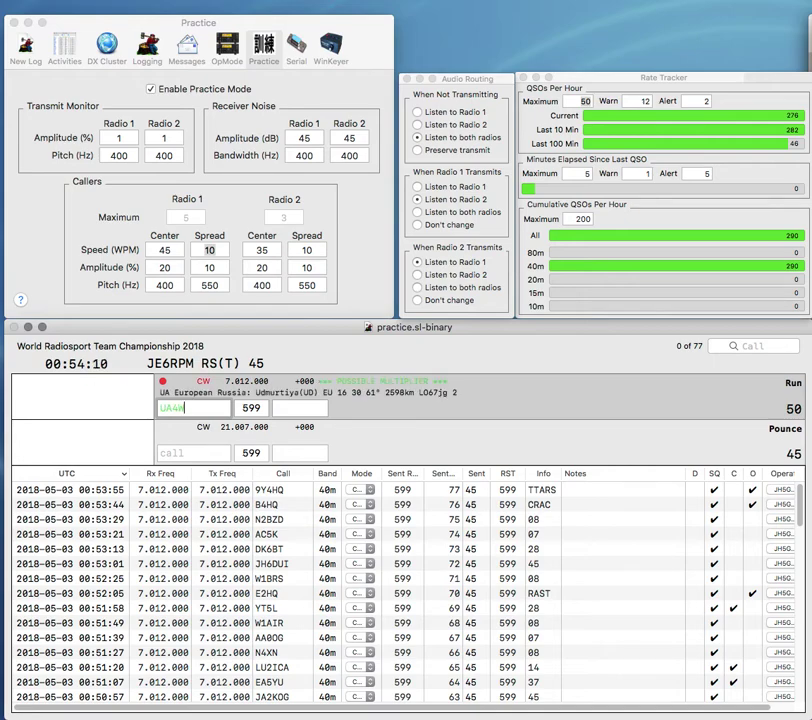
key(Tab)
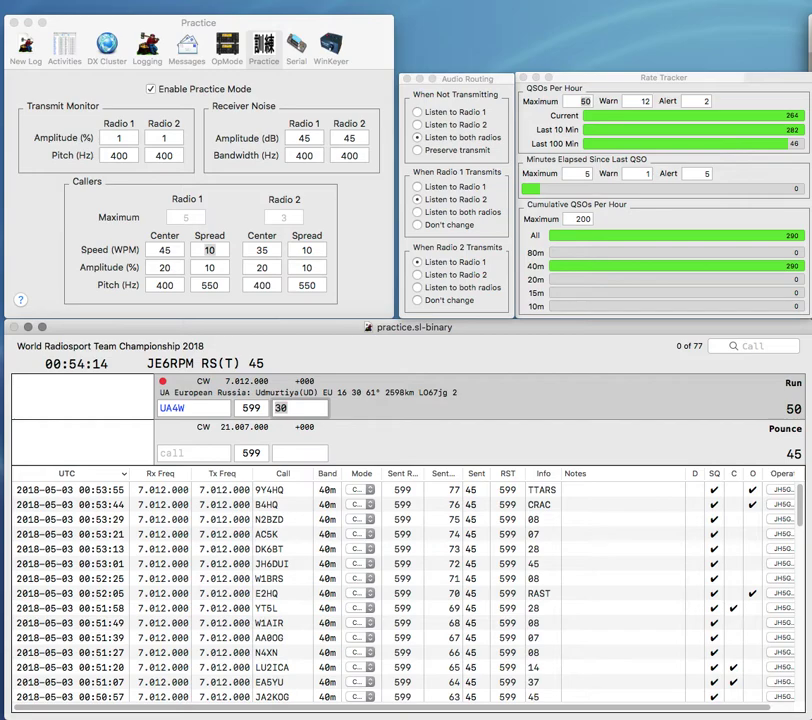
key(Return)
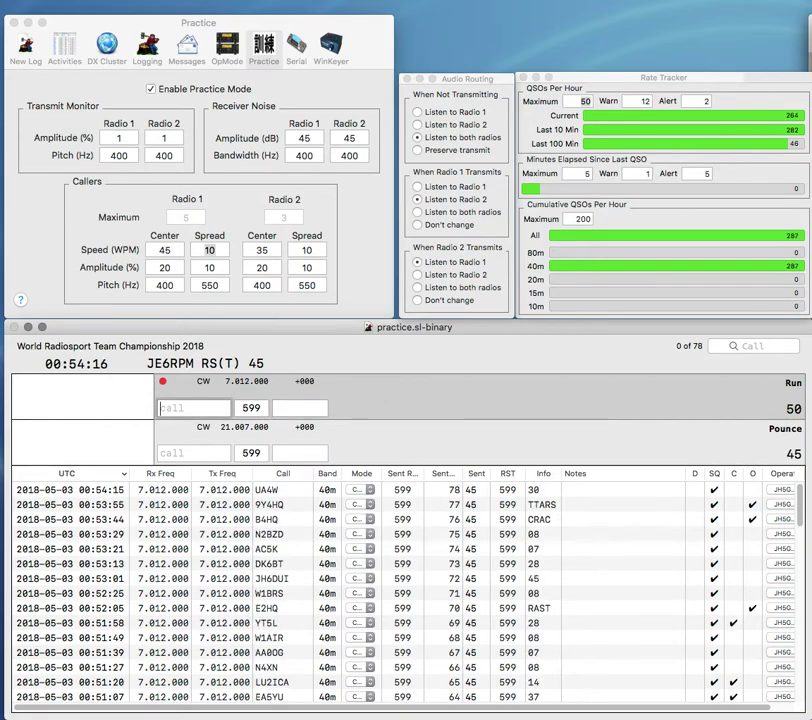
- Log two Run radio contacts: W9SW with exchange 08 and OZ7A with exchange 18
text(W9SW)
key(space)
text(08)
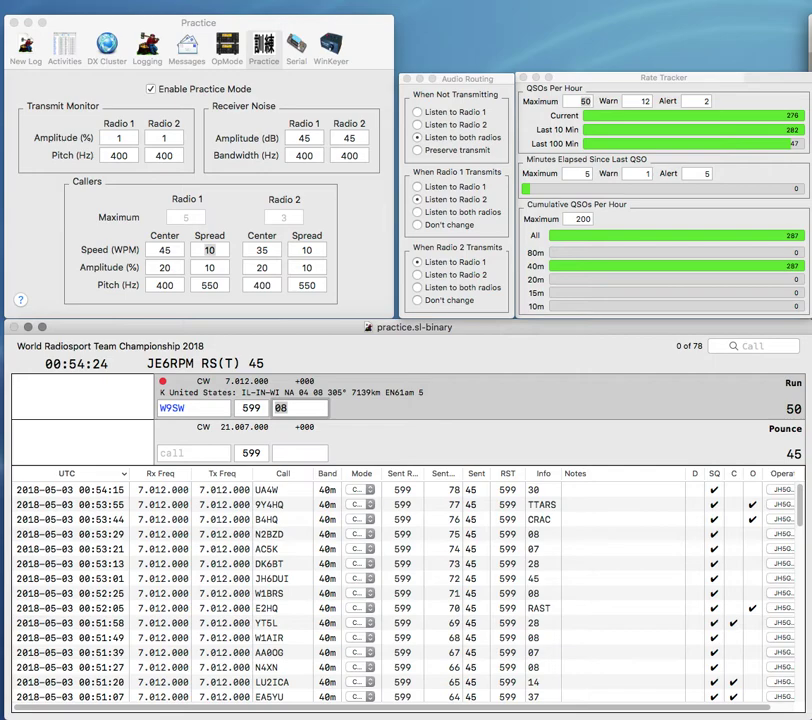
key(Return)
text(OZ7A)
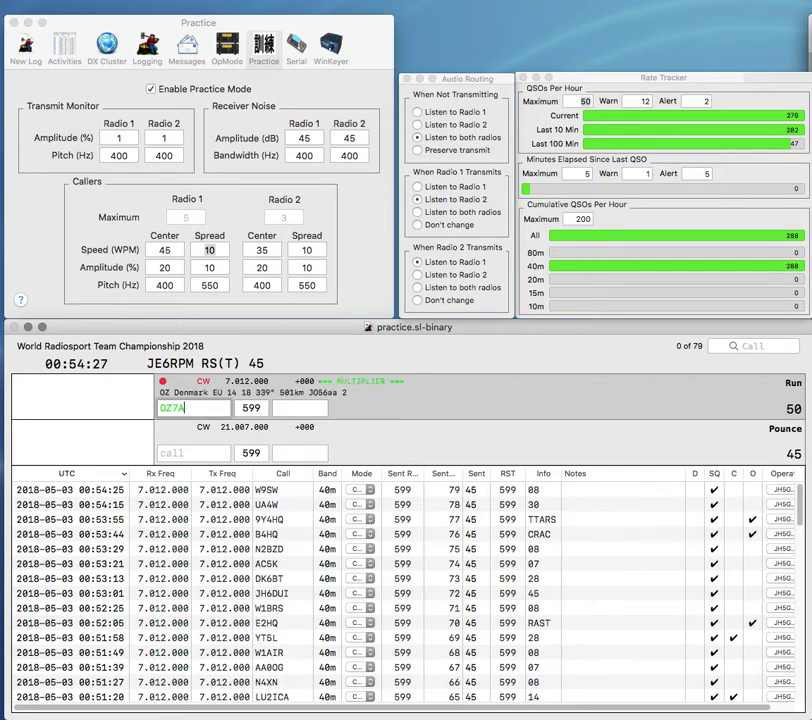
key(Return)
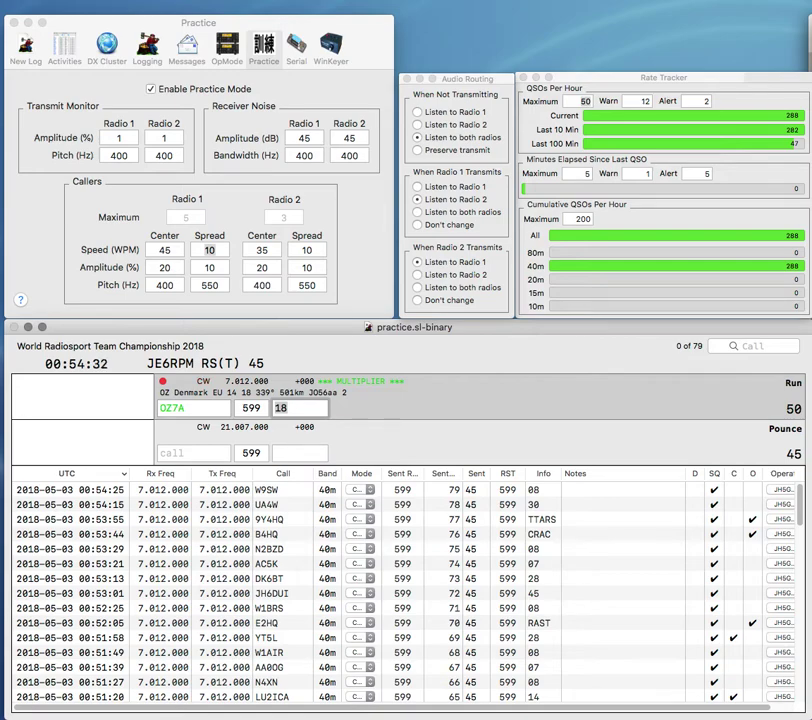
key(Return)
text(DJ6RN)
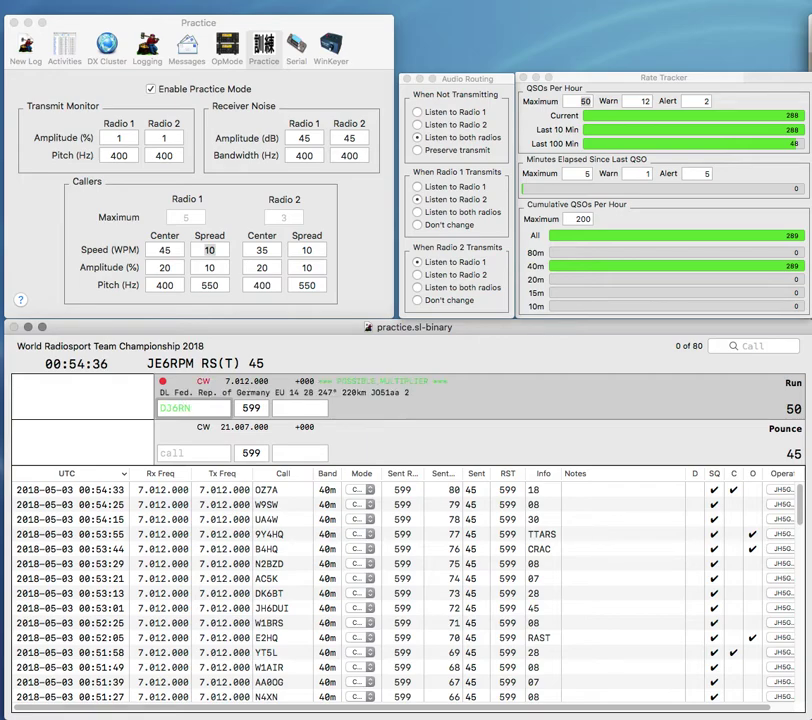
text(,YV)
key(Tab)
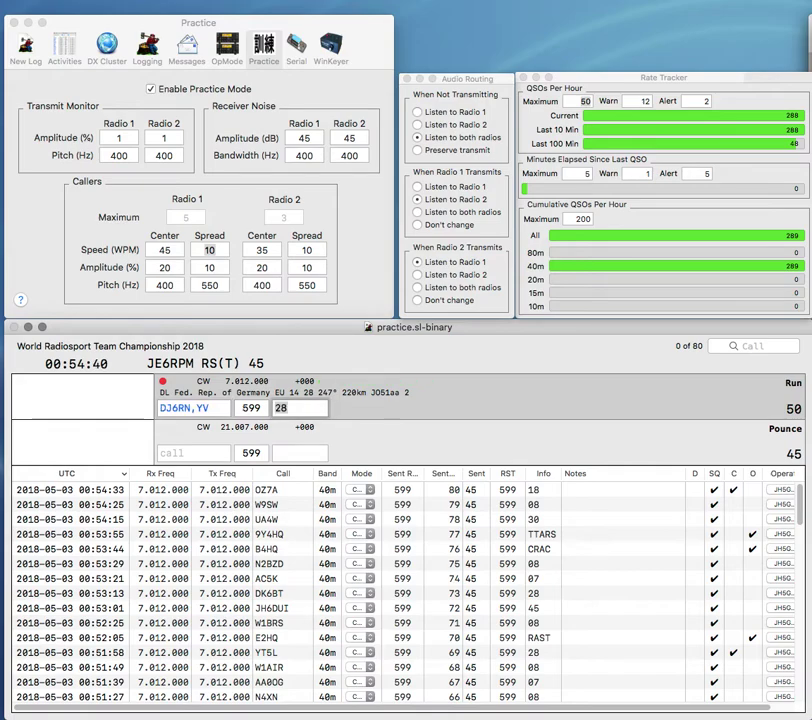
key(Return)
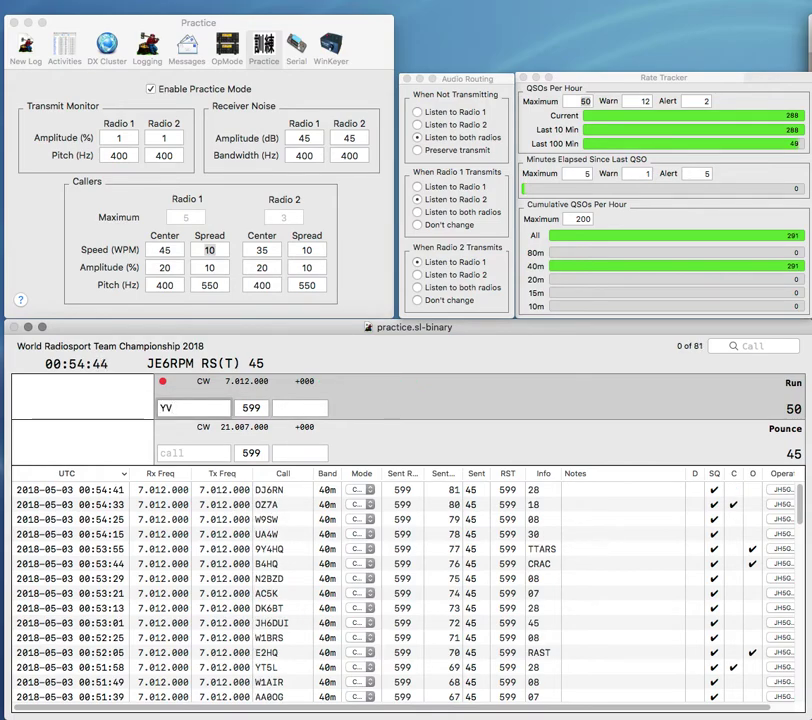
text(5AJ)
key(Return)
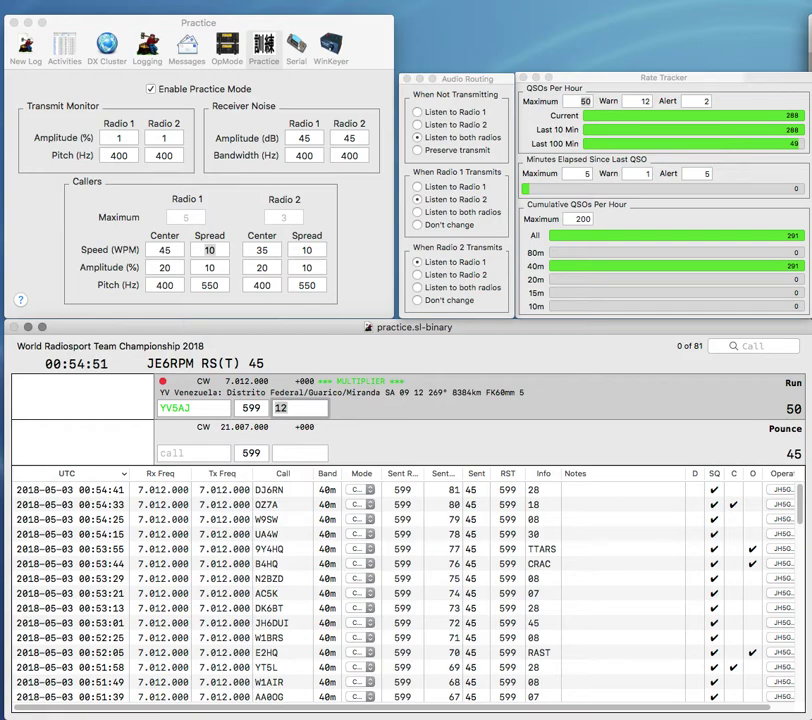
text(RCV)
key(Return)
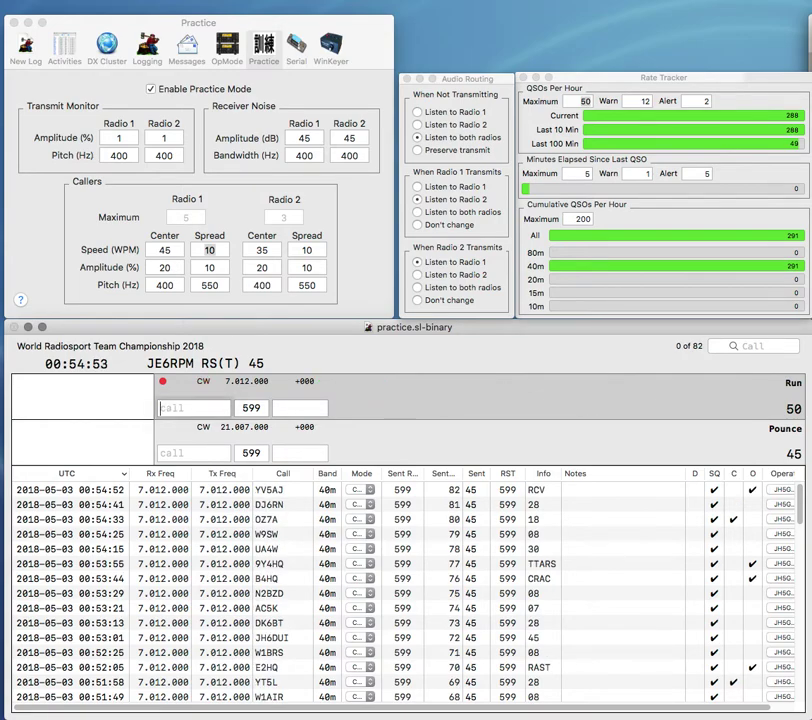
- Enter the caller SK9HQ on the Run radio and log the contact with exchange SSA
text(IK9S)
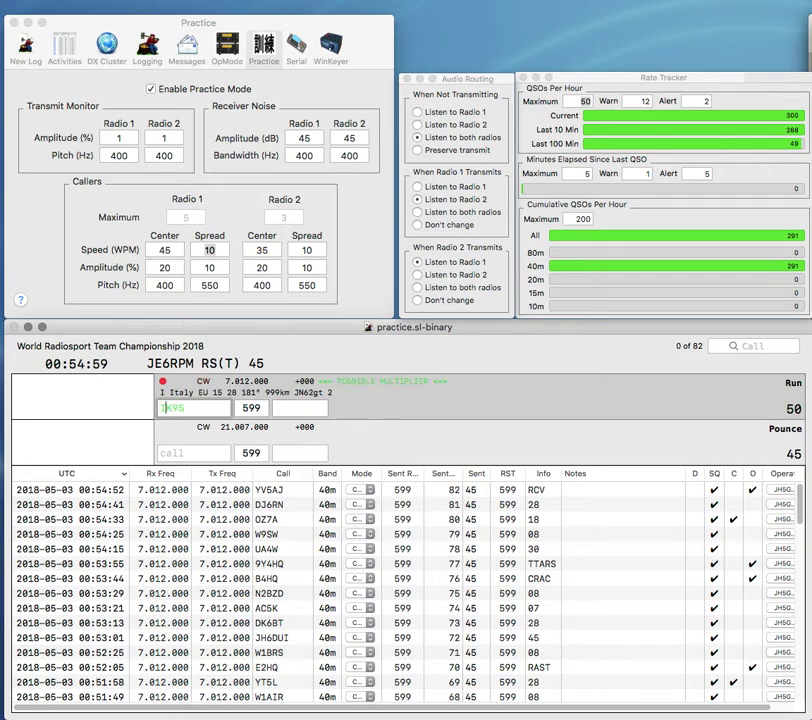
key(BackSpace)
text(S)
key(End)
key(BackSpace)
text(HQ)
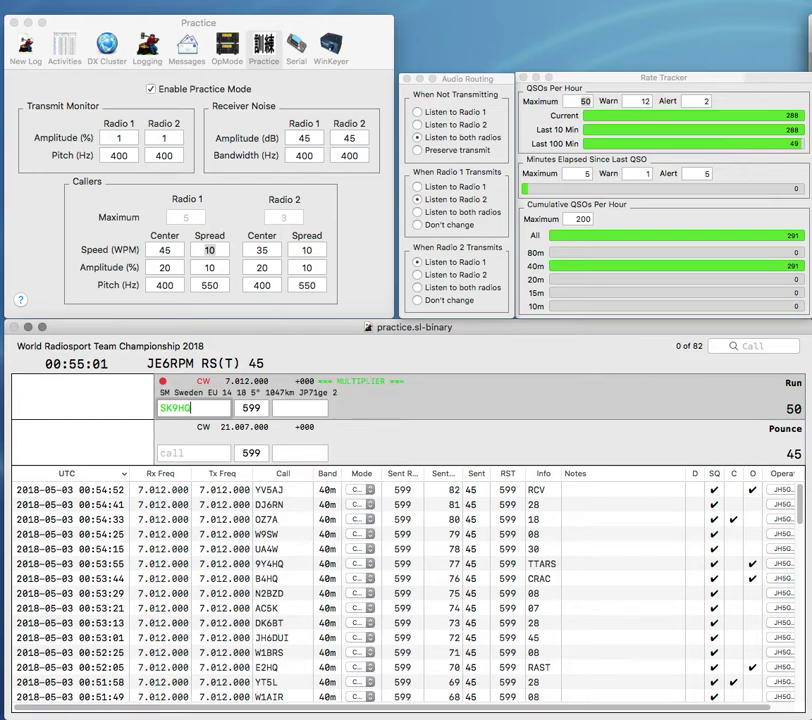
key(space)
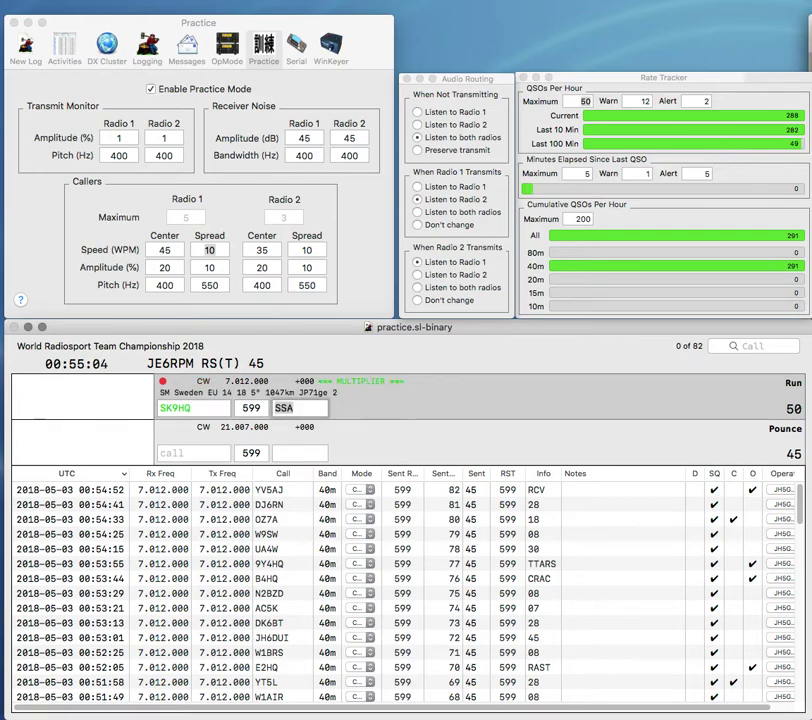
key(Return)
text(JH)
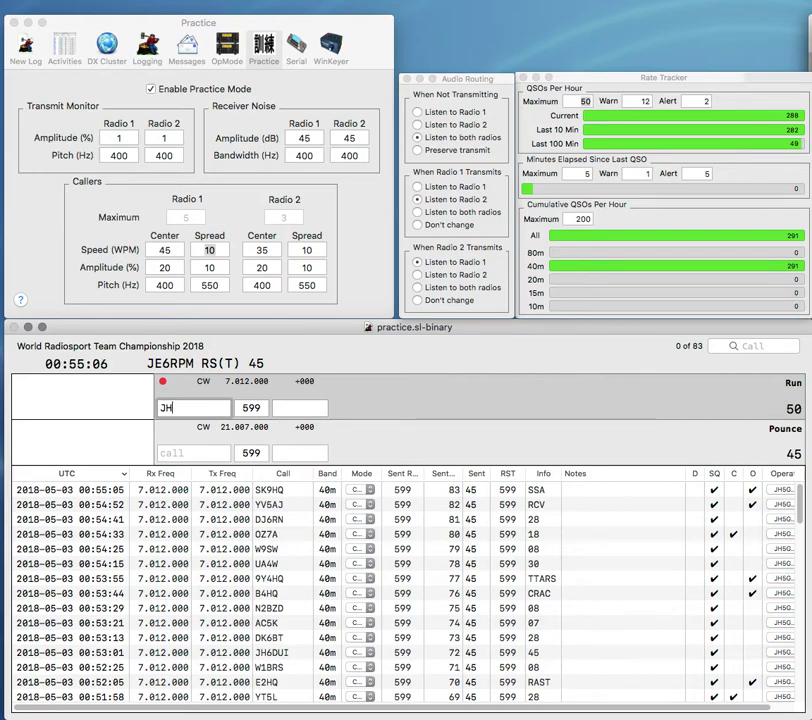
text(1BIU)
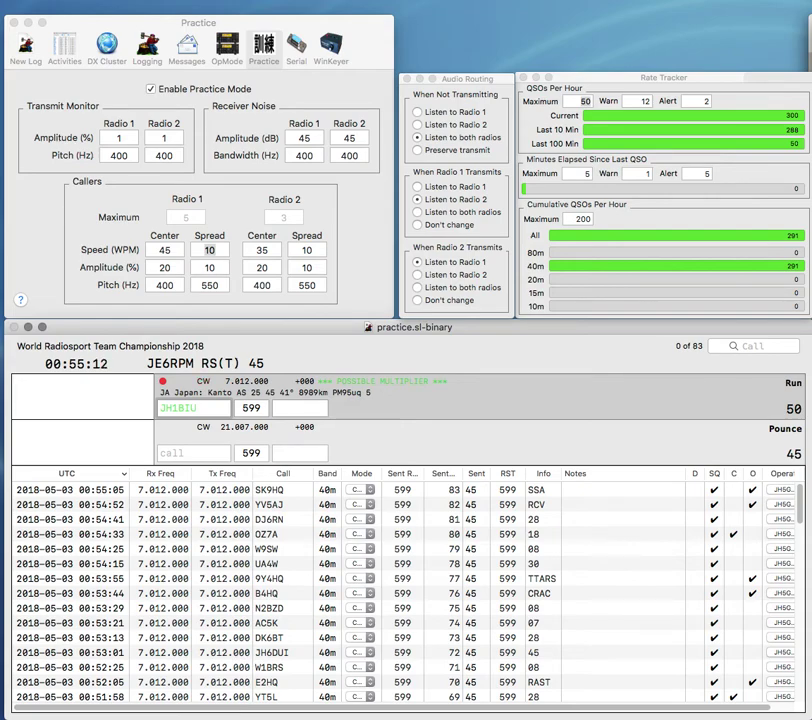
key(Tab)
text(45)
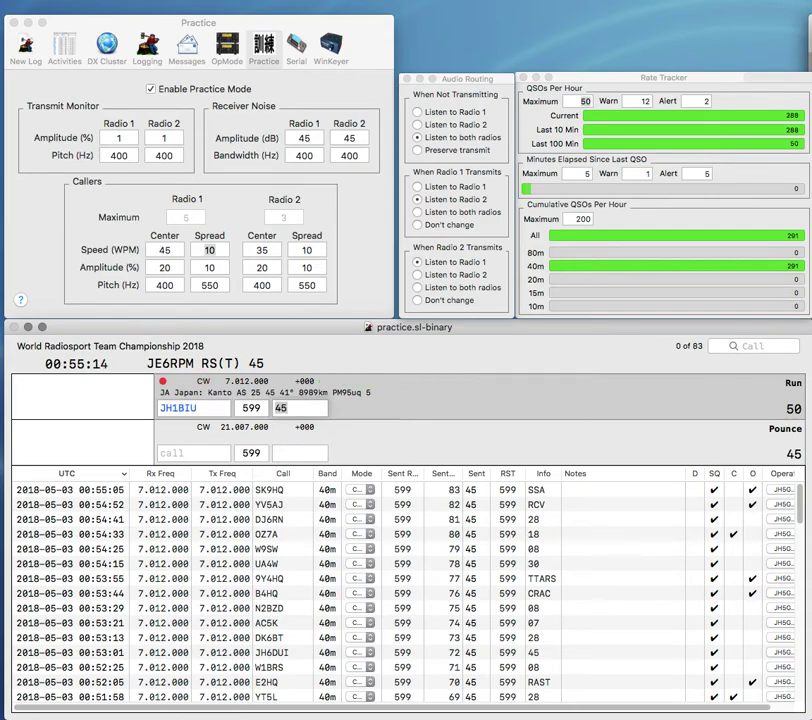
key(Return)
text(EI7H)
text(SB)
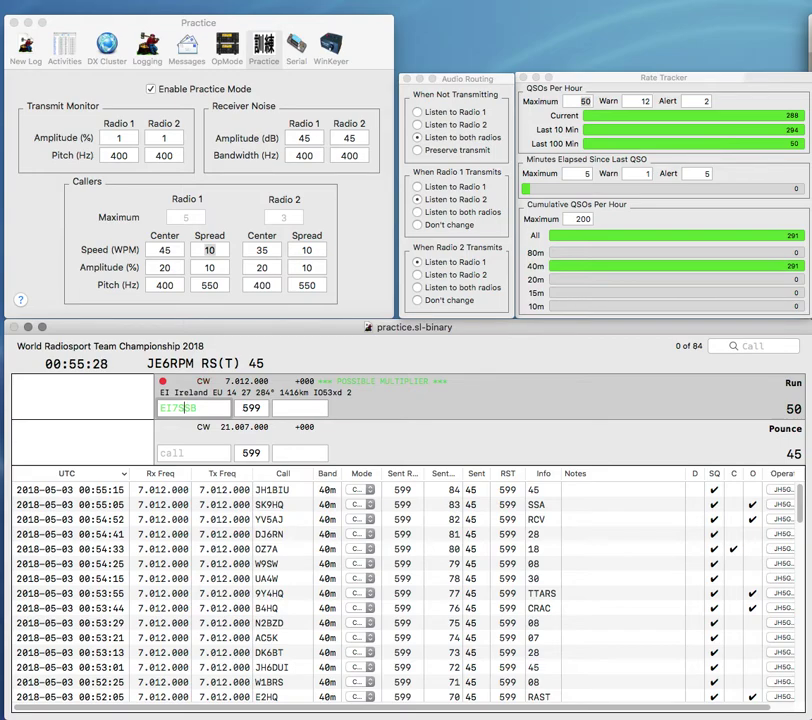
key(BackSpace)
text(H)
key(Left)
key(Left)
key(BackSpace)
text(H)
key(Return)
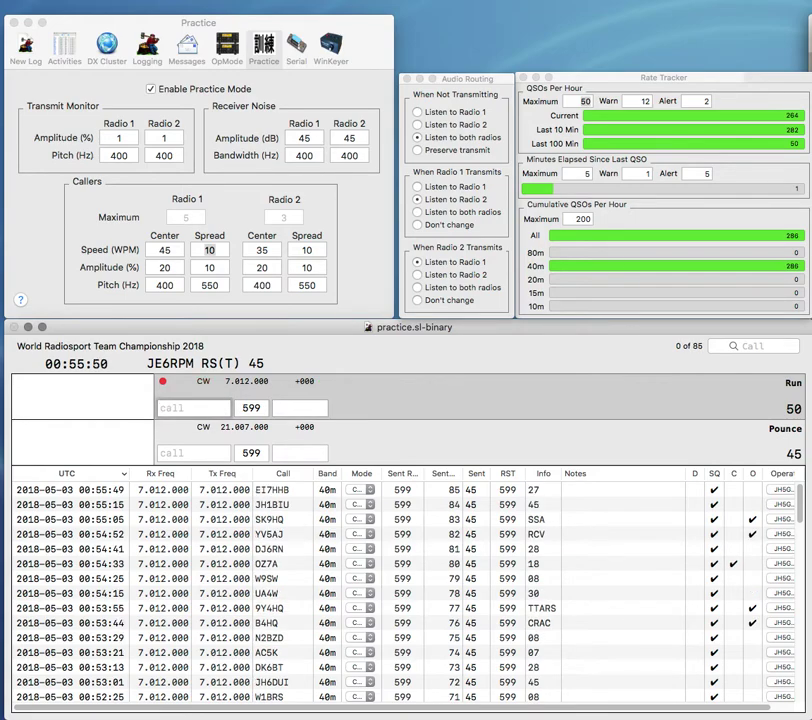
- Build up the caller DK1AUP from its copied fragments on the Run radio and log the contact with exchange 28
text(CHP)
key(Home)
key(Delete)
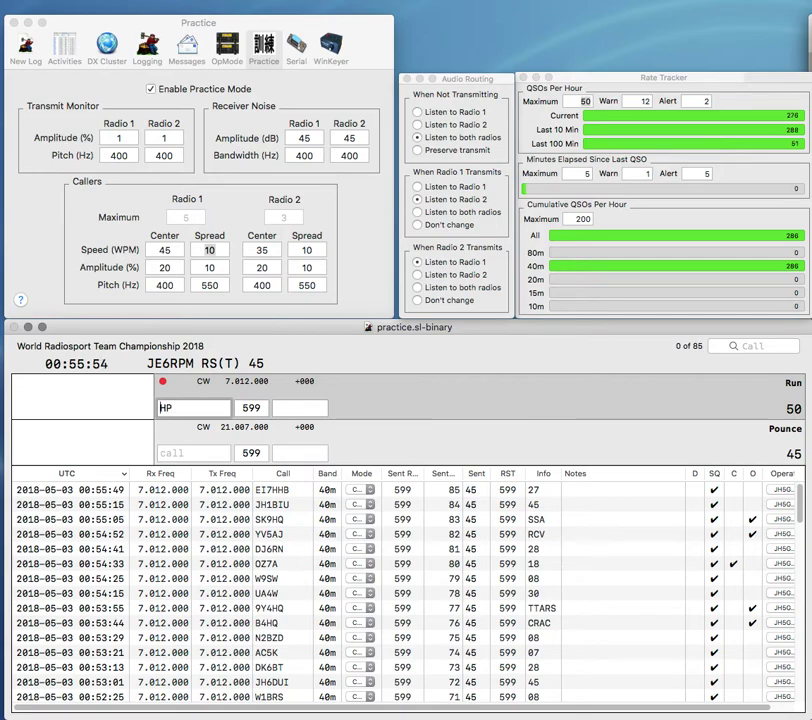
key(Delete)
text(1AU)
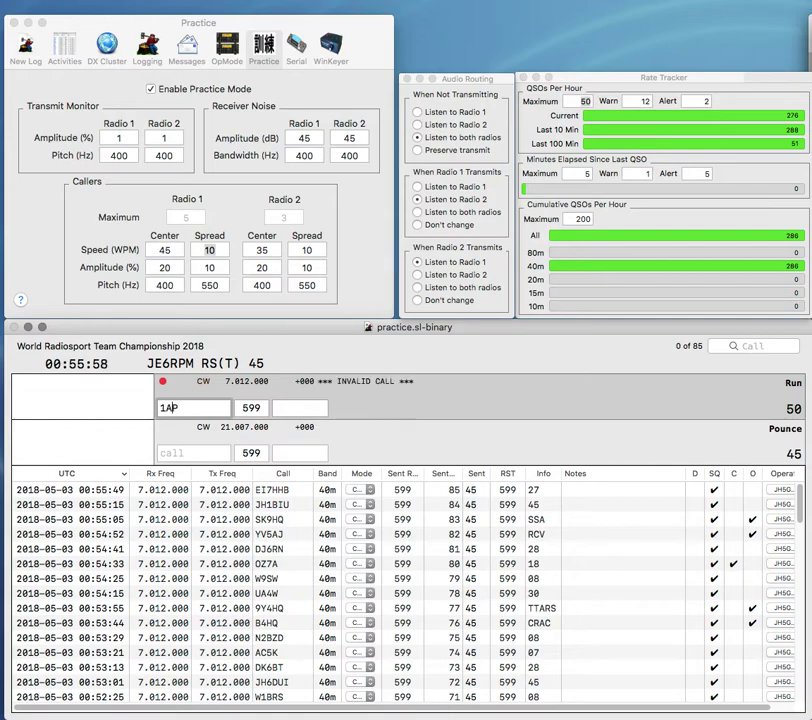
text(D)
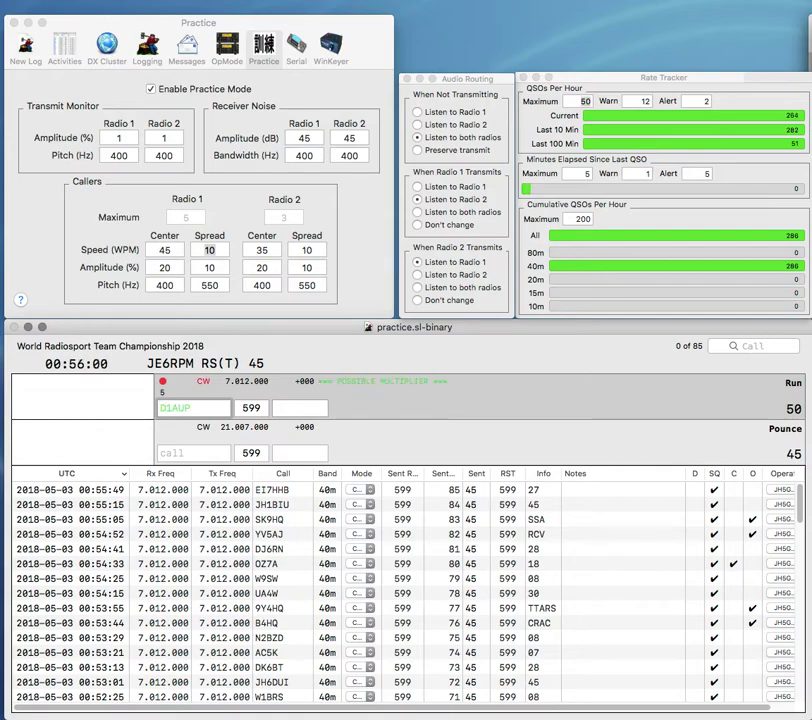
text(K)
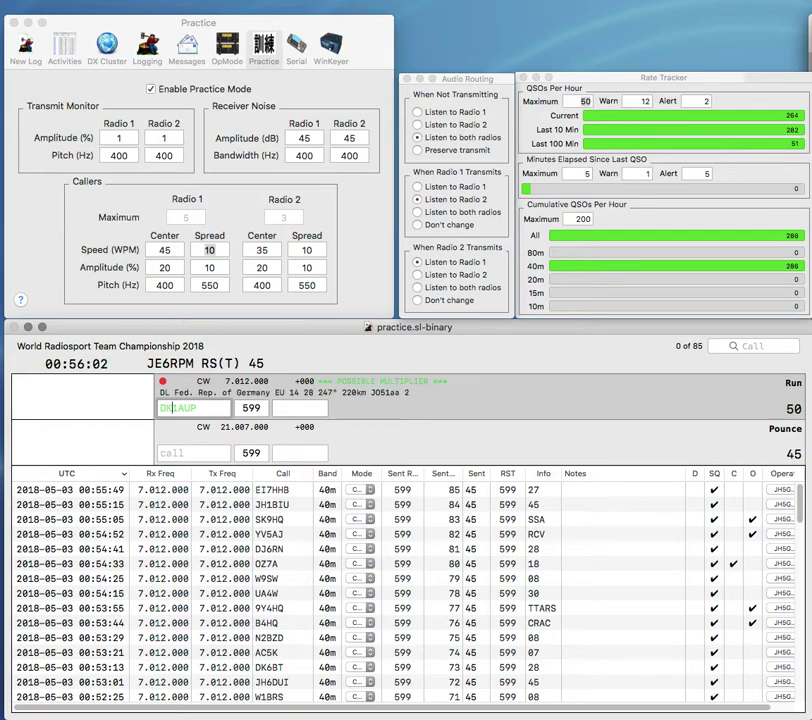
key(Return)
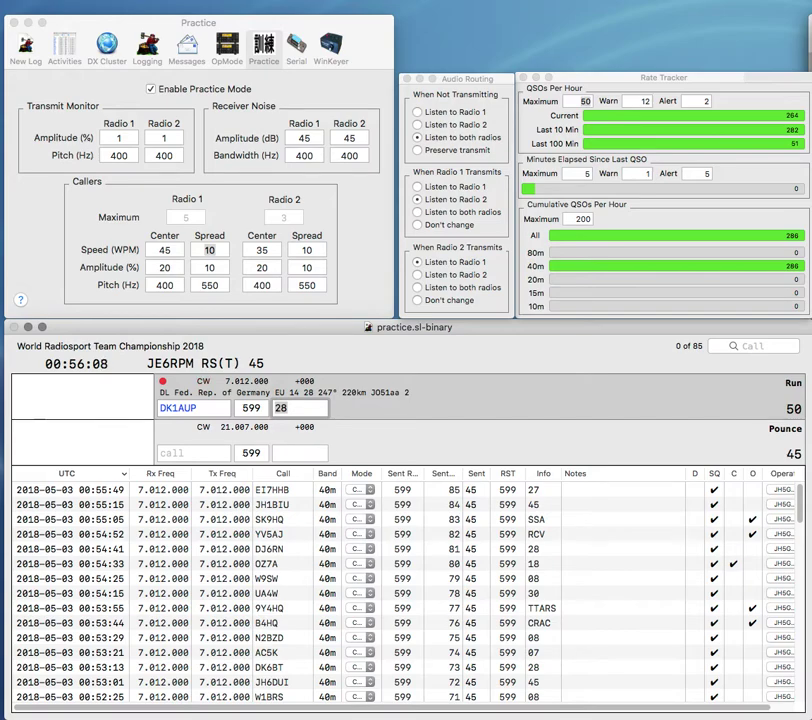
key(Return)
text(KADK)
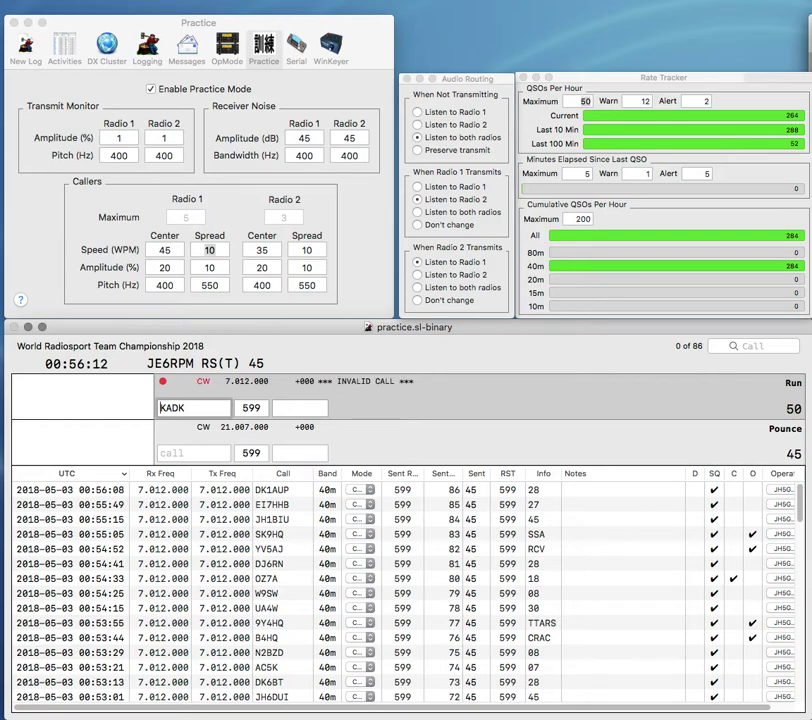
text(D2)
key(Return)
key(Tab)
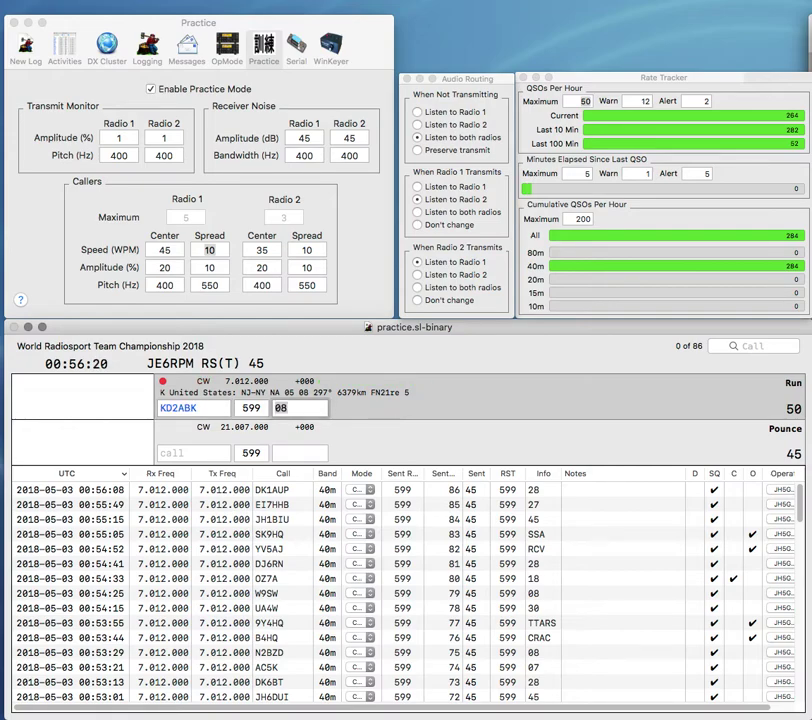
key(Return)
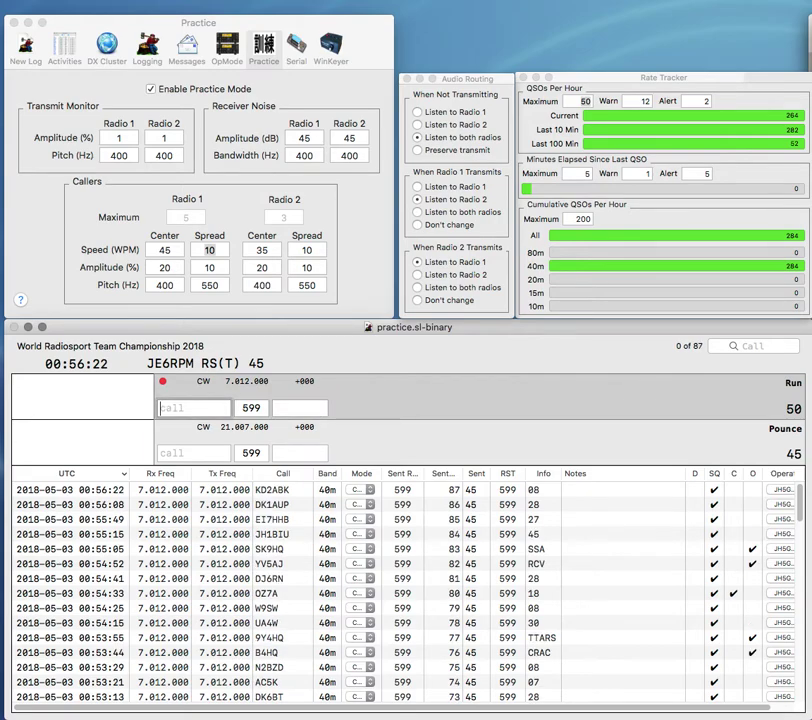
text(1TU)
key(Left)
key(Left)
key(Left)
text(5)
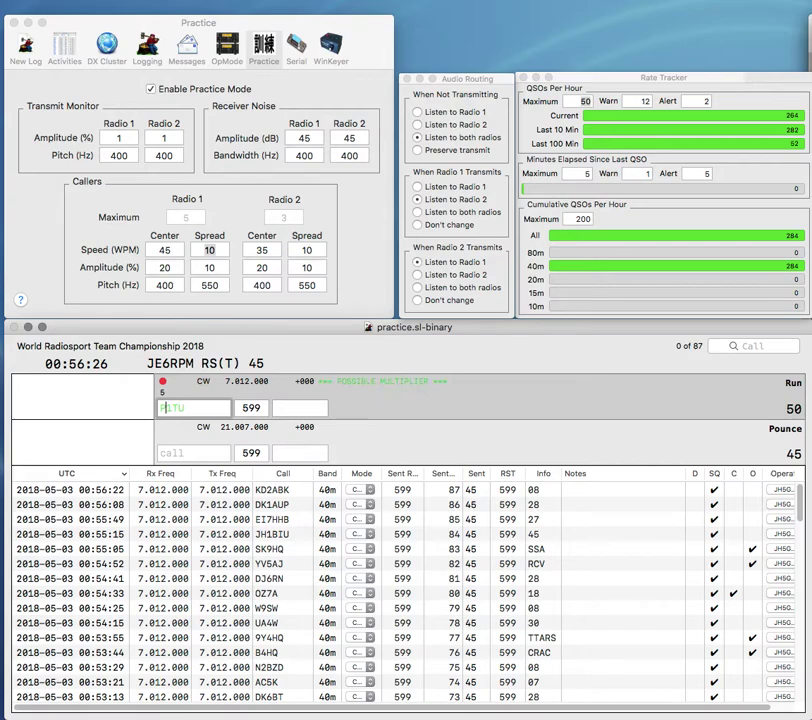
text(D)
key(End)
key(BackSpace)
text(V)
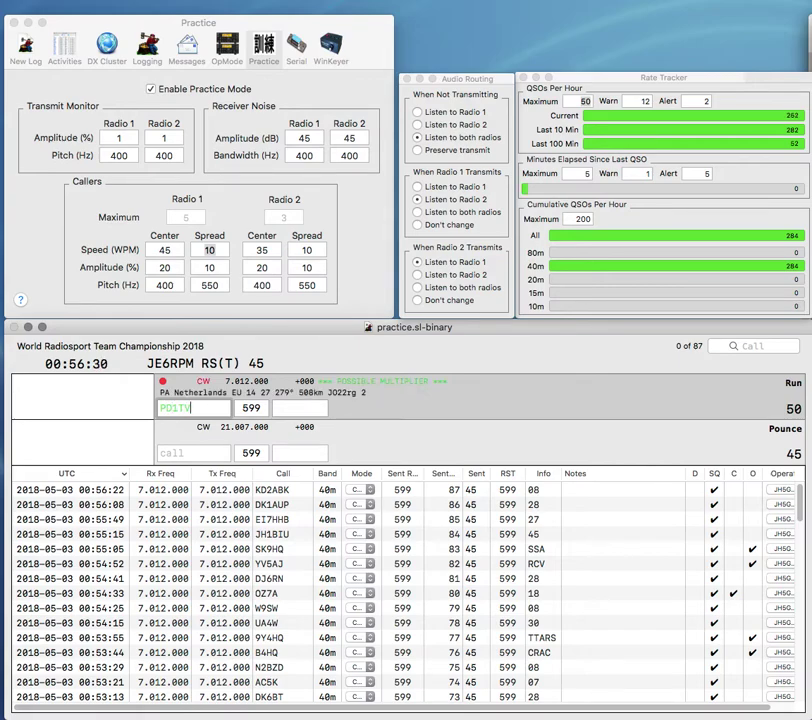
key(space)
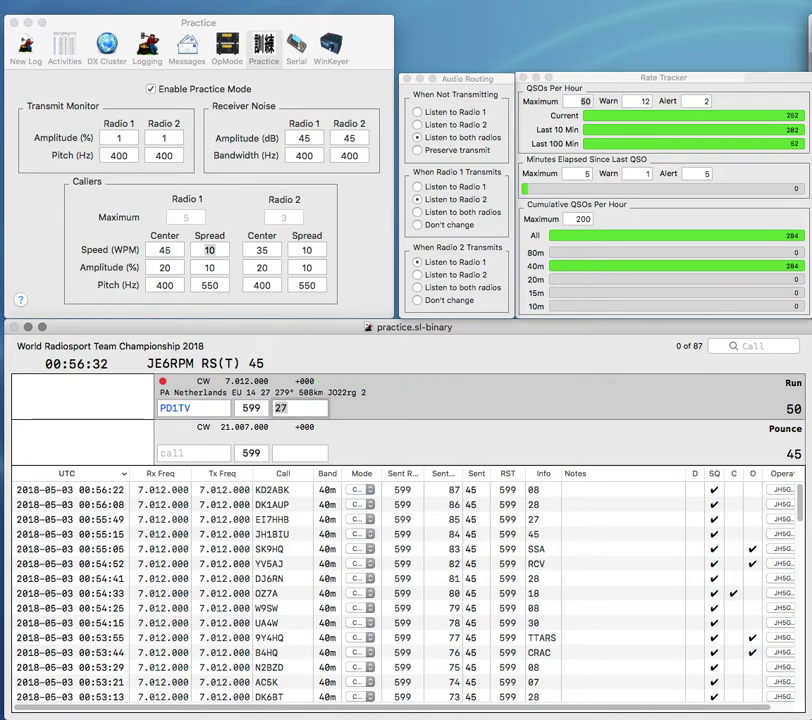
key(Return)
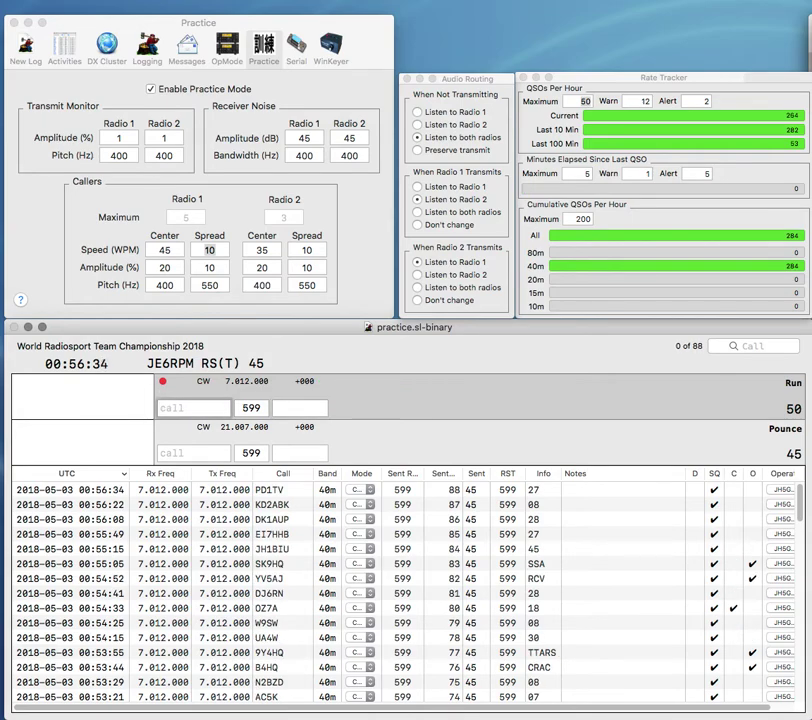
text(WA3ANT)
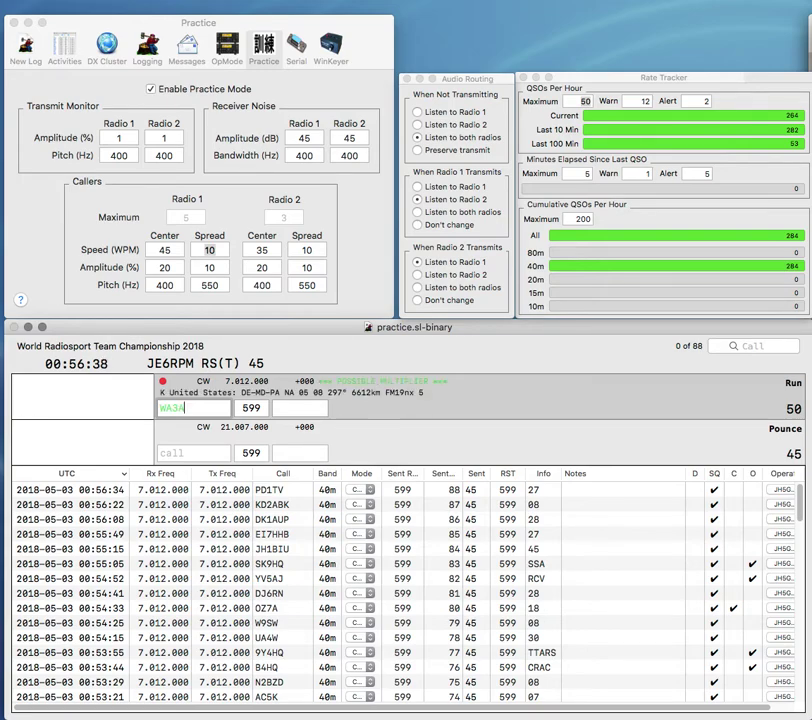
key(Return)
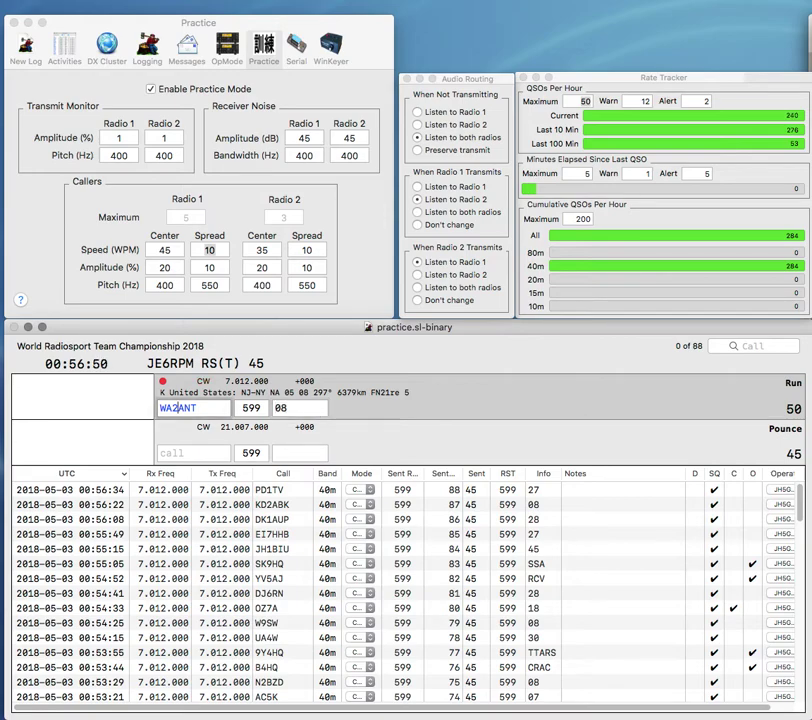
key(Return)
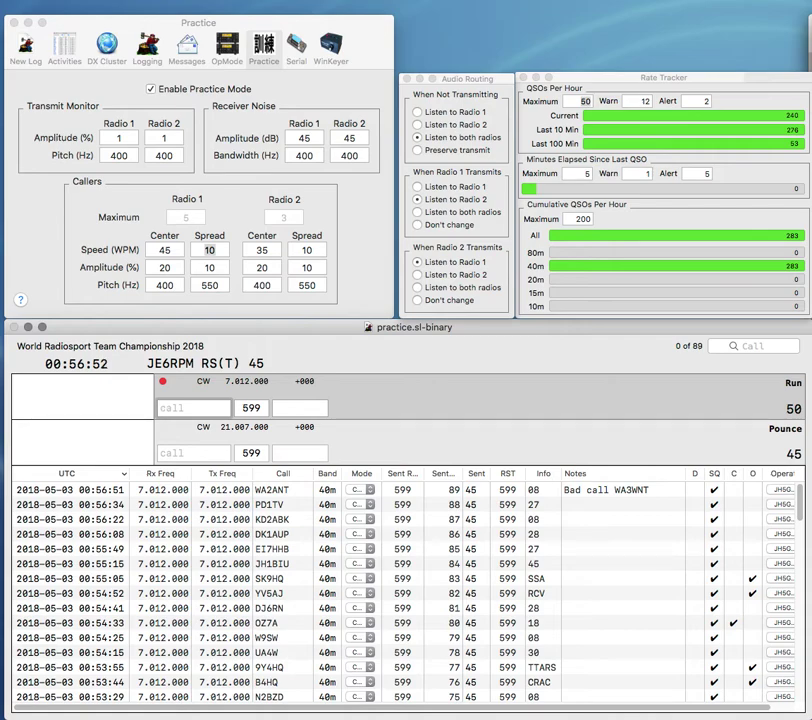
text(VE5MPH)
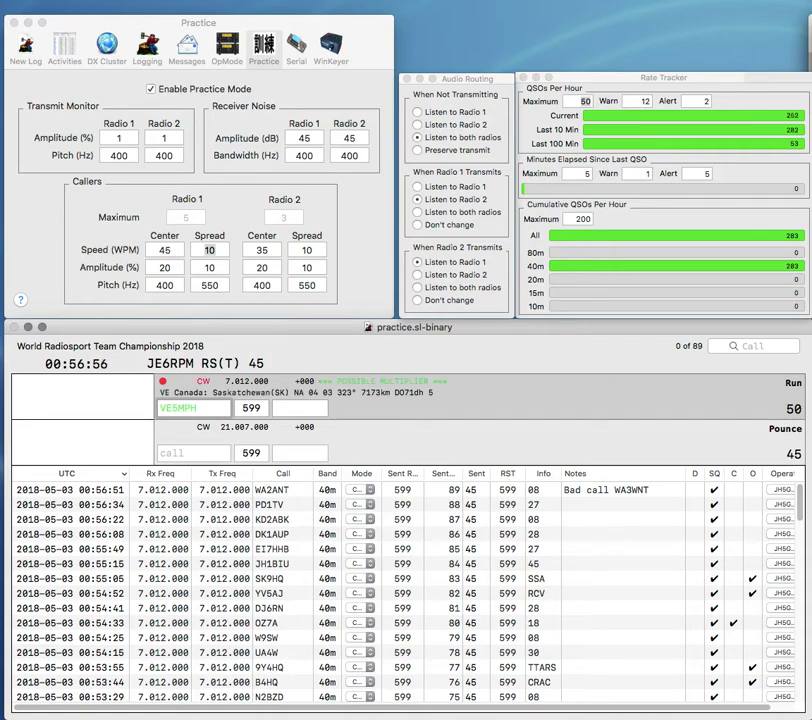
key(space)
text(03)
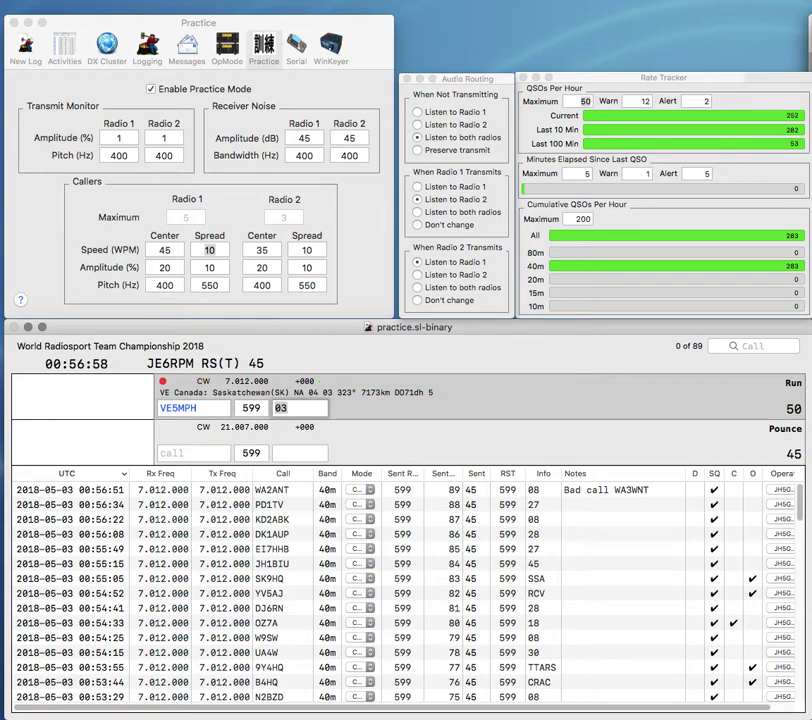
click(172, 408)
key(BackSpace)
text(3)
key(space)
key(BackSpace)
text(04)
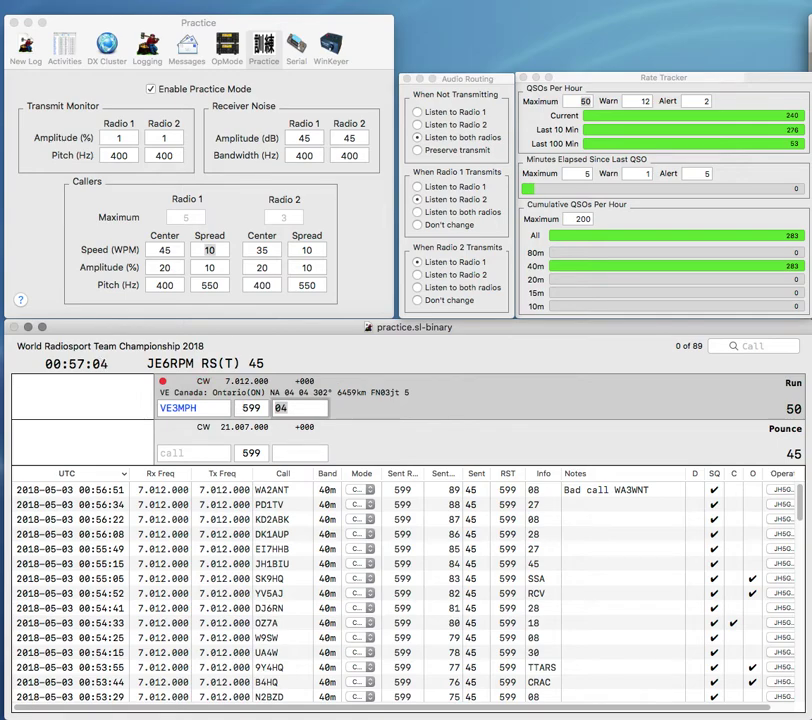
key(Return)
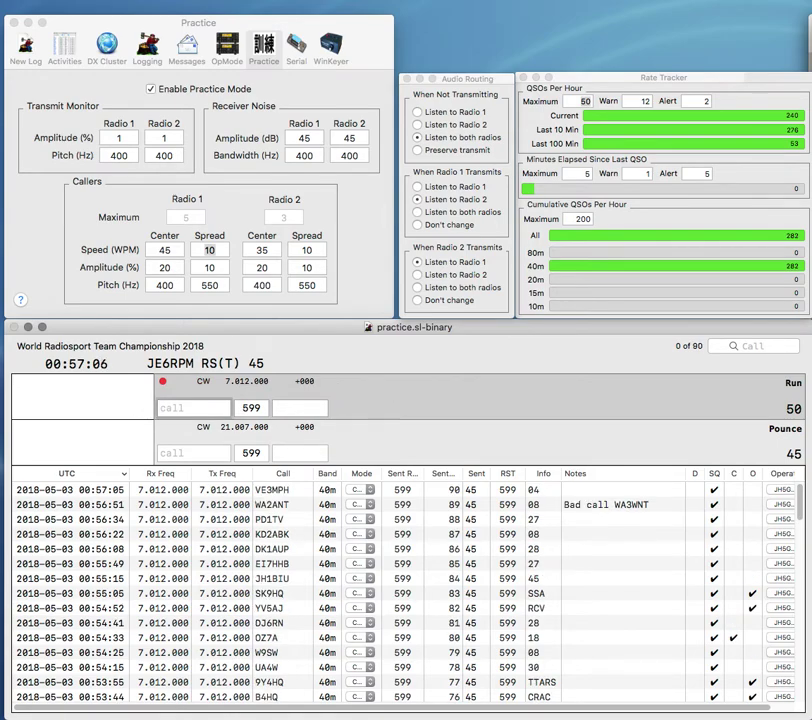
text(0)
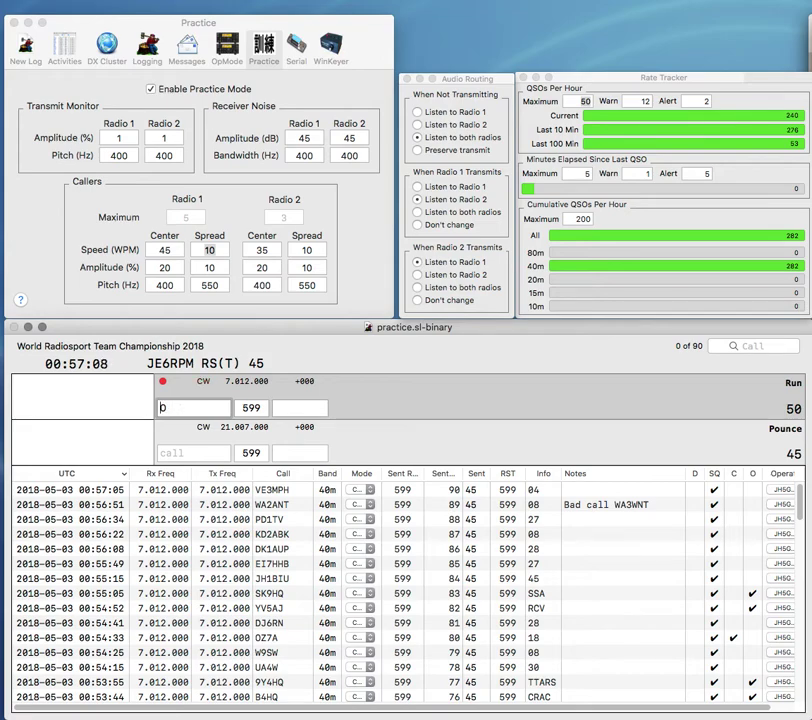
text(KG5HF)
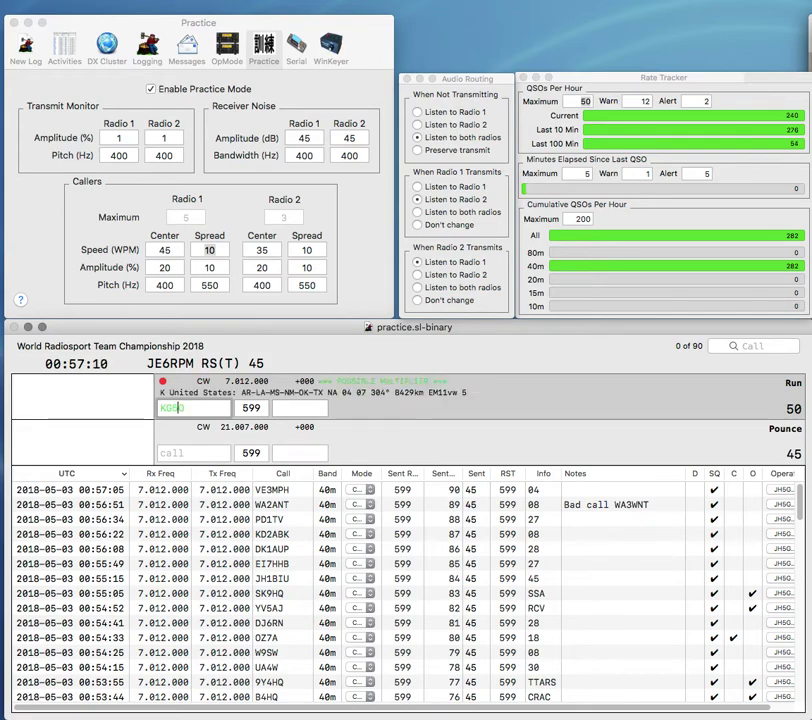
key(Return)
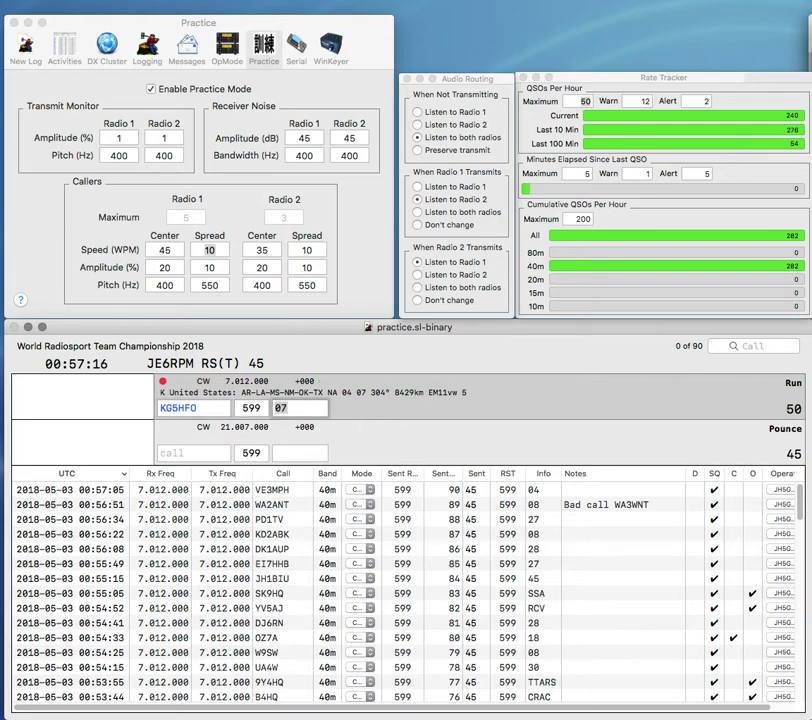
key(Return)
text(AG5SR)
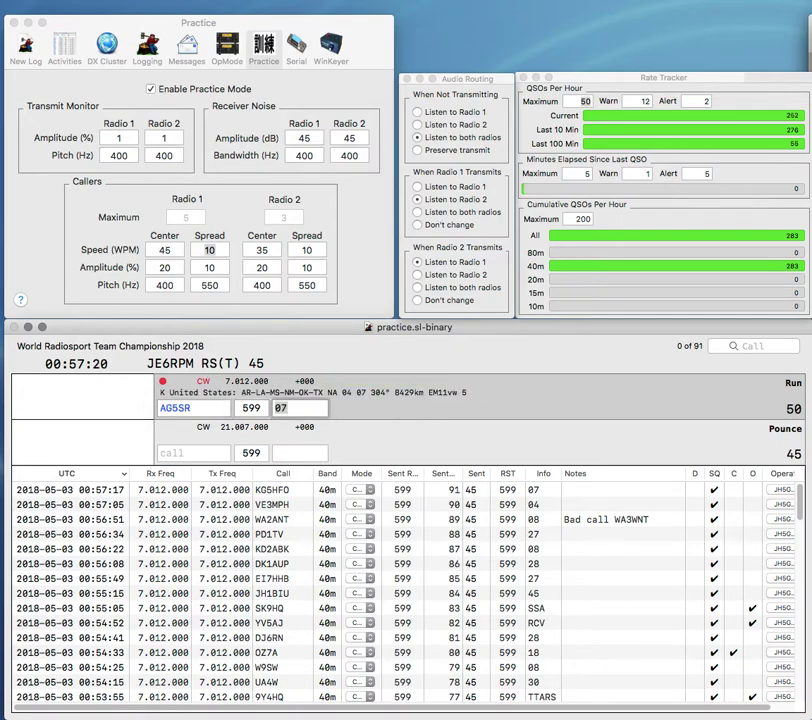
click(189, 408)
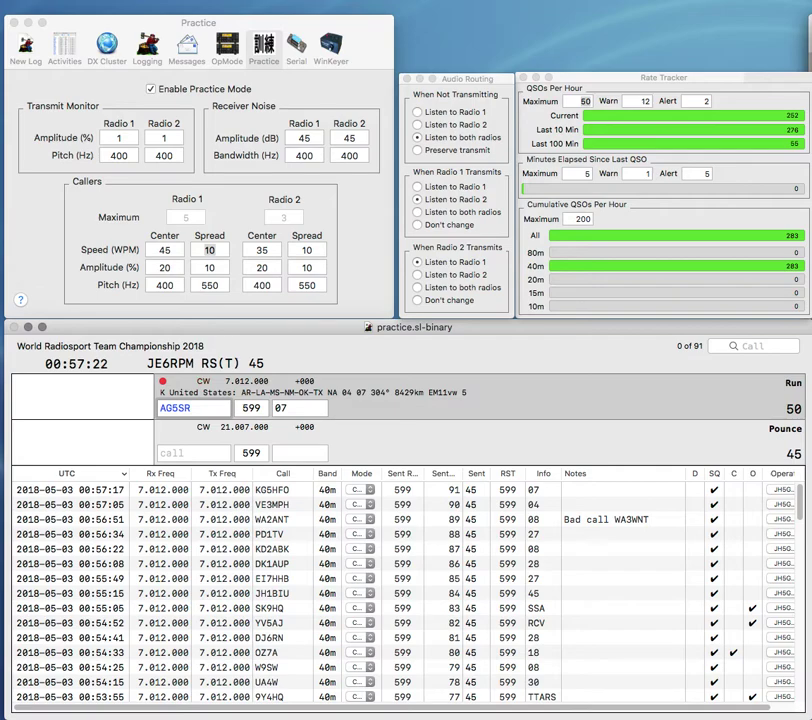
click(183, 408)
key(BackSpace)
text(SR,HQ)
key(BackSpace)
text(HQ)
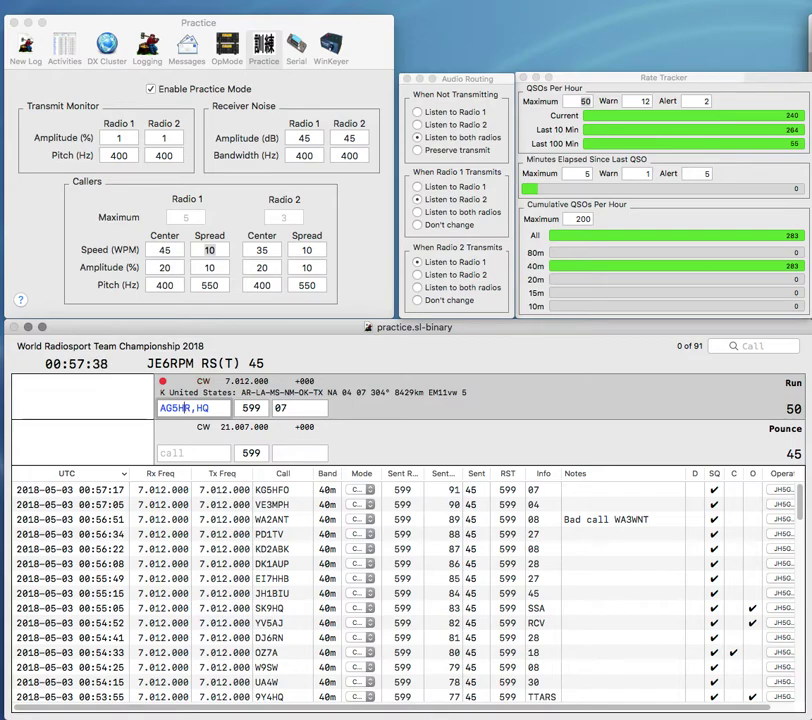
key(Return)
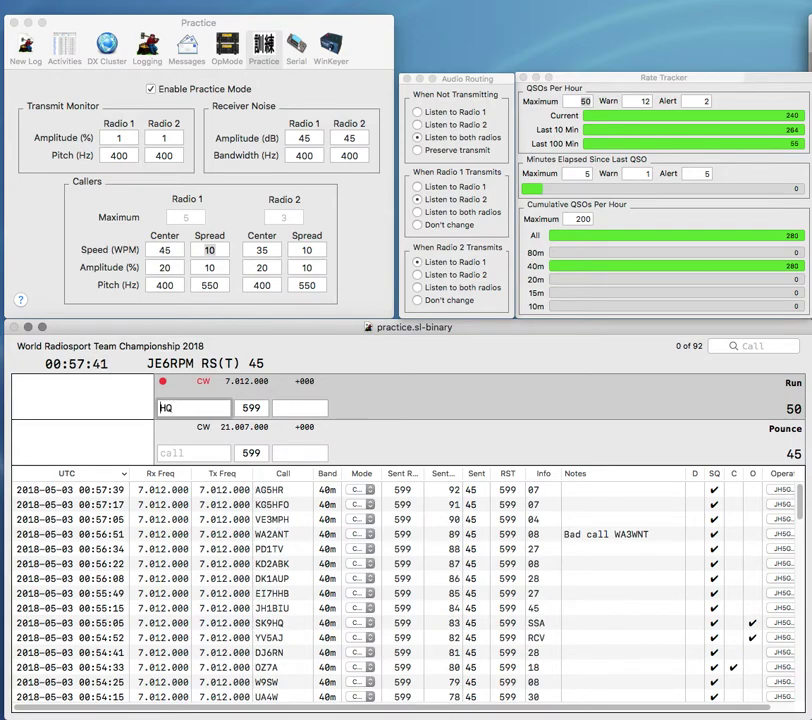
- Complete the partial call HQ as E70HQ, correct it to EI0HQ with exchange IRTS, and log the contact
text(E7)
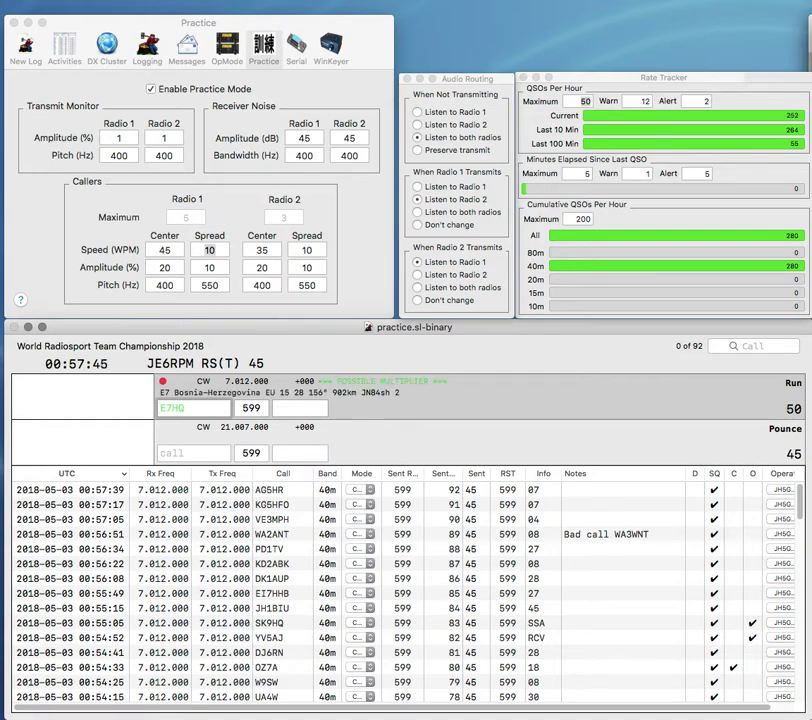
text(0)
key(space)
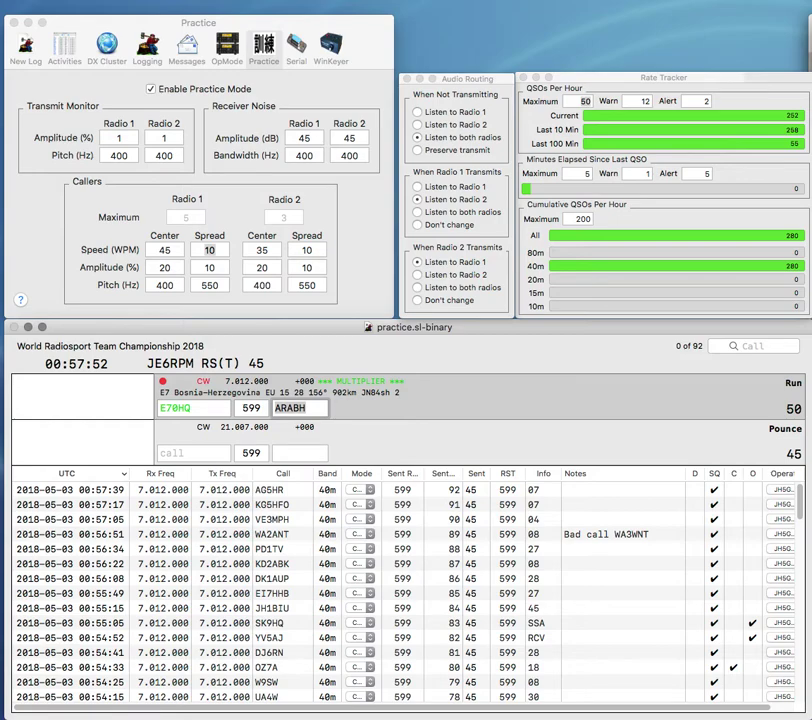
text(I)
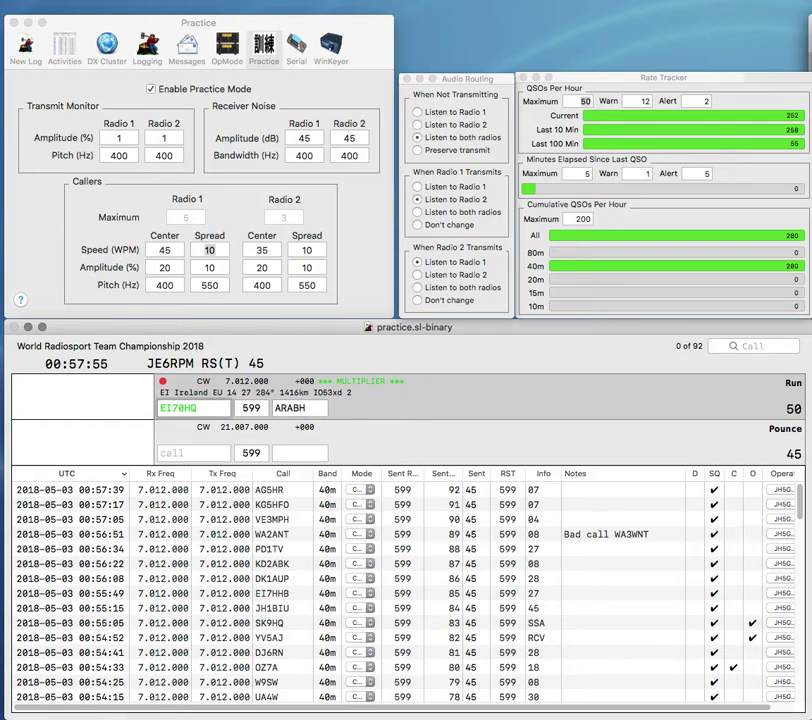
key(Delete)
key(Return)
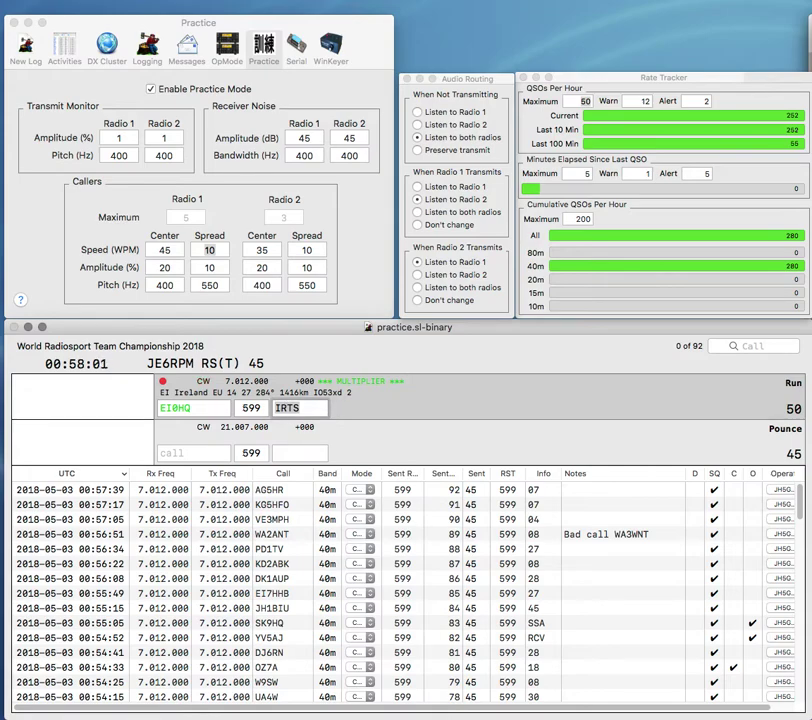
key(Return)
text(DK9PY)
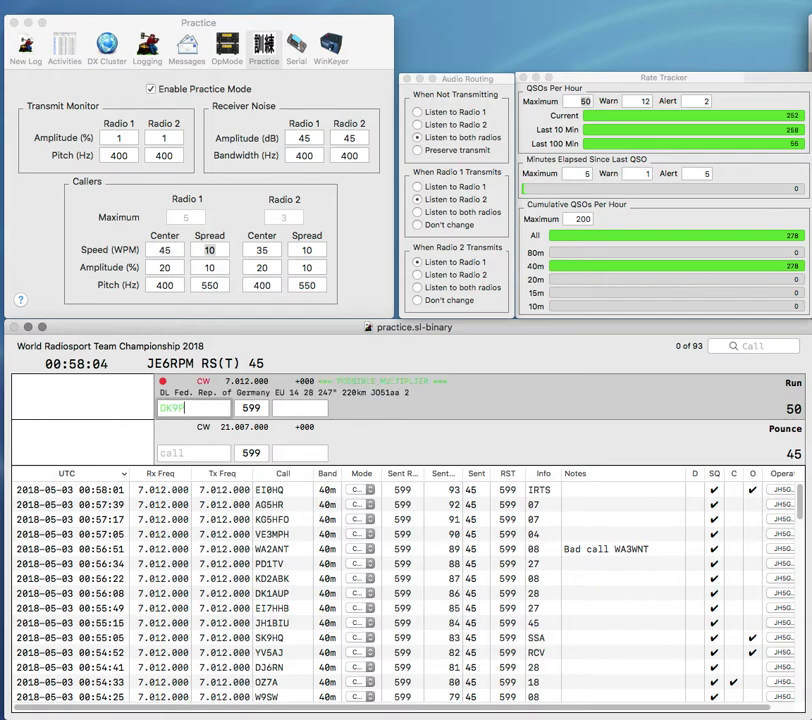
key(space)
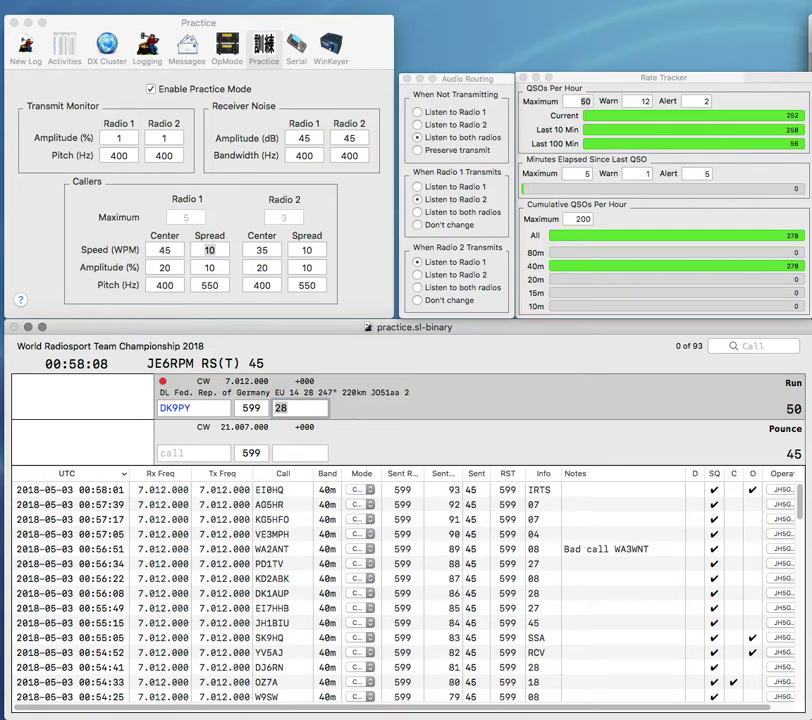
key(Return)
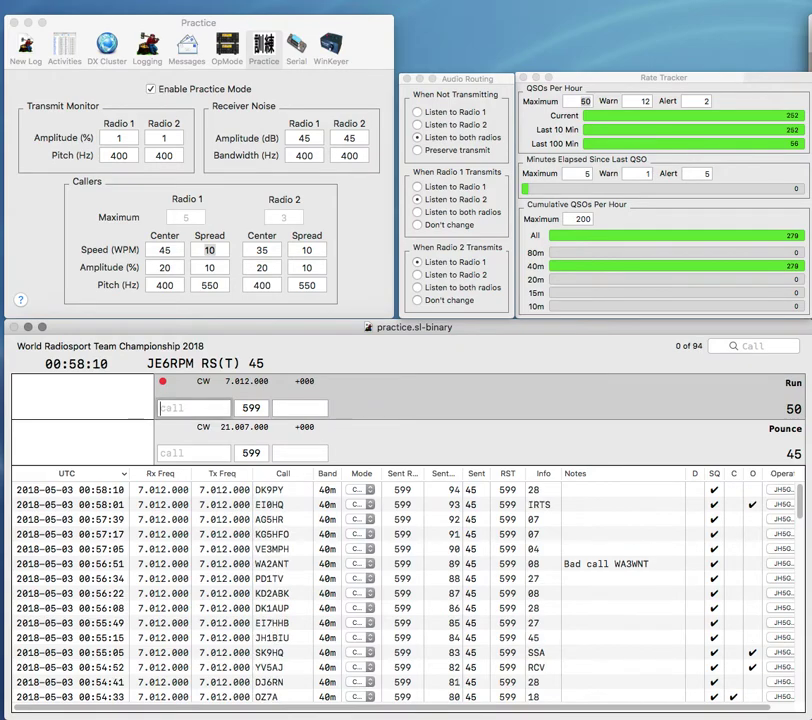
- Enter the partial call VHQ on the Run radio and complete it as 4V0HQ
text(VHQ)
key(Left)
key(Left)
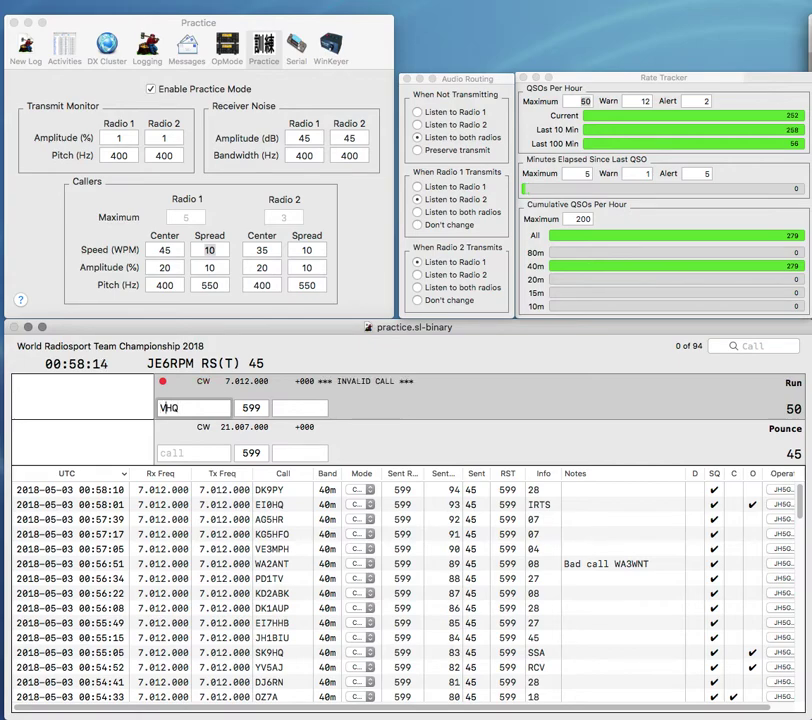
key(BackSpace)
text(4V0)
key(space)
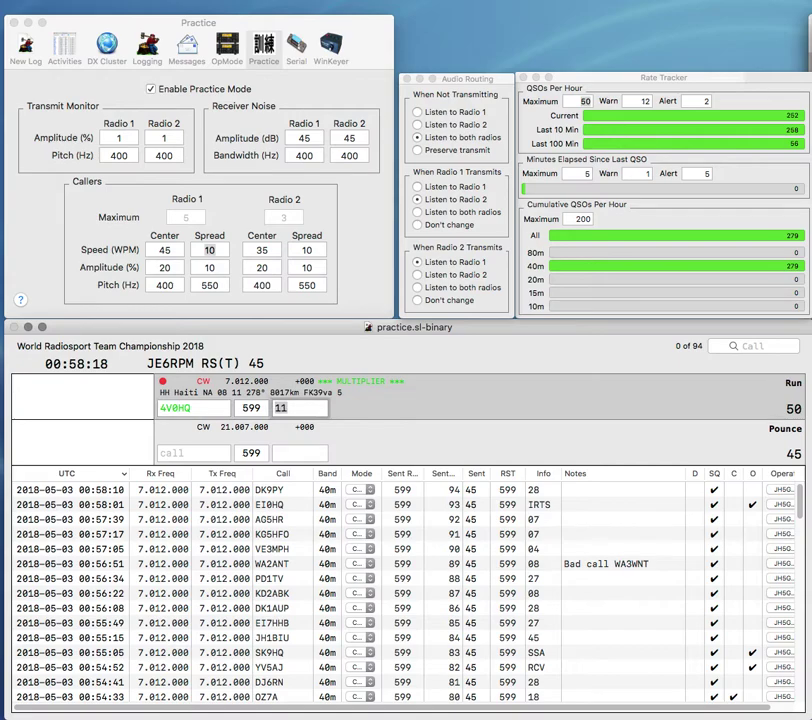
- Replace the prefilled exchange of 4V0HQ with RCH and log the contact
key(BackSpace)
text(CR)
key(BackSpace)
key(BackSpace)
text(RCH)
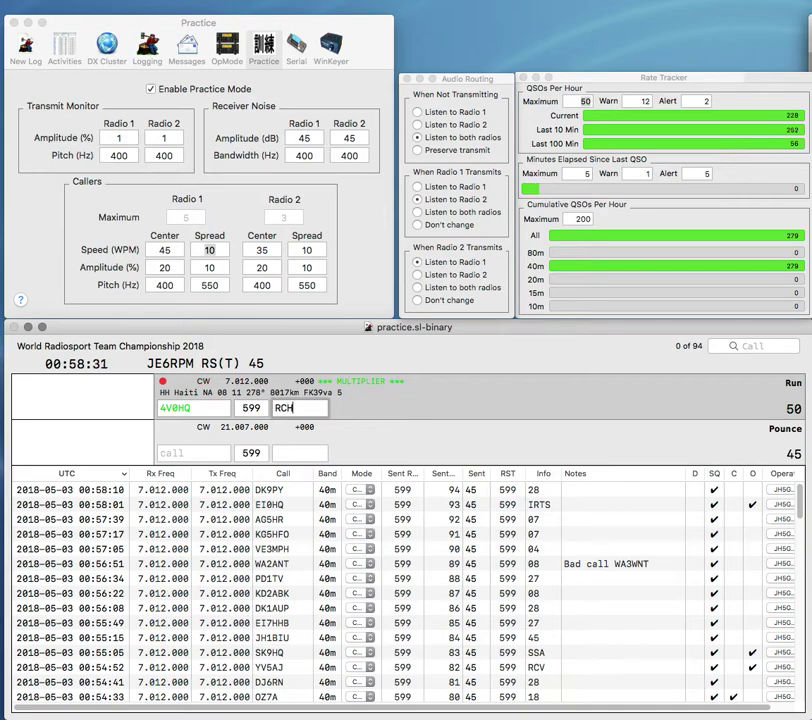
key(Return)
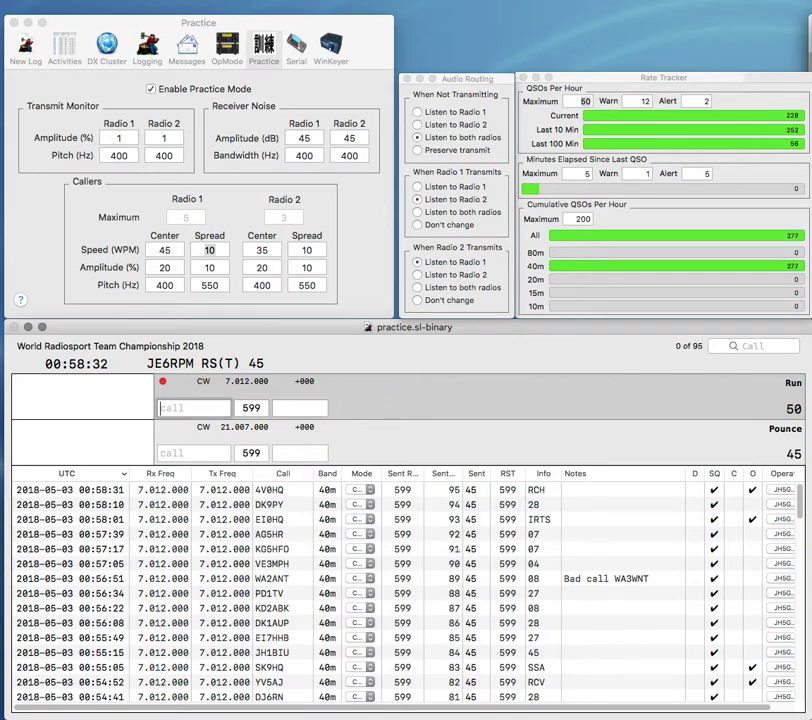
text(OZ1HQ)
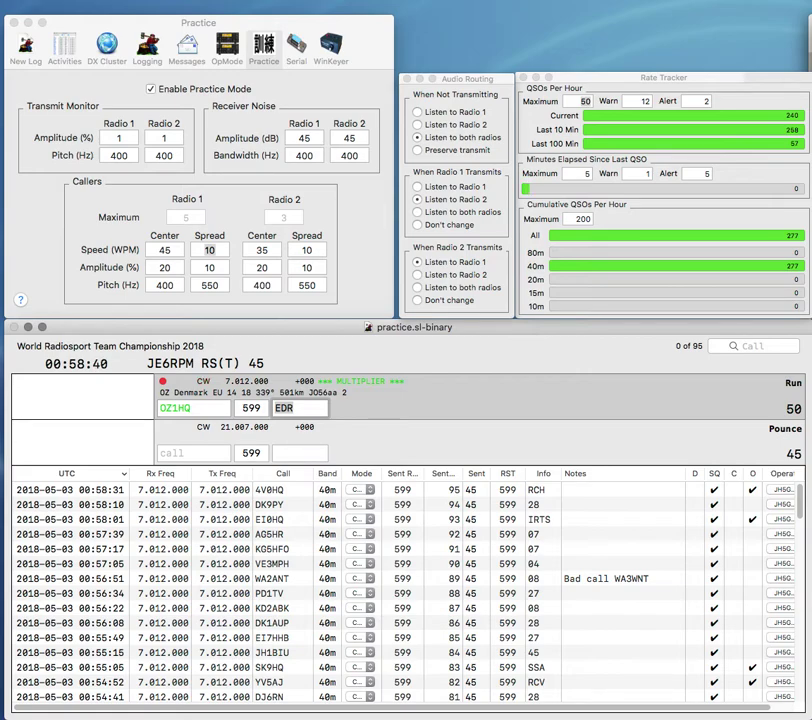
key(Return)
text(OA1QHV)
key(BackSpace)
key(BackSpace)
text(VP)
key(Tab)
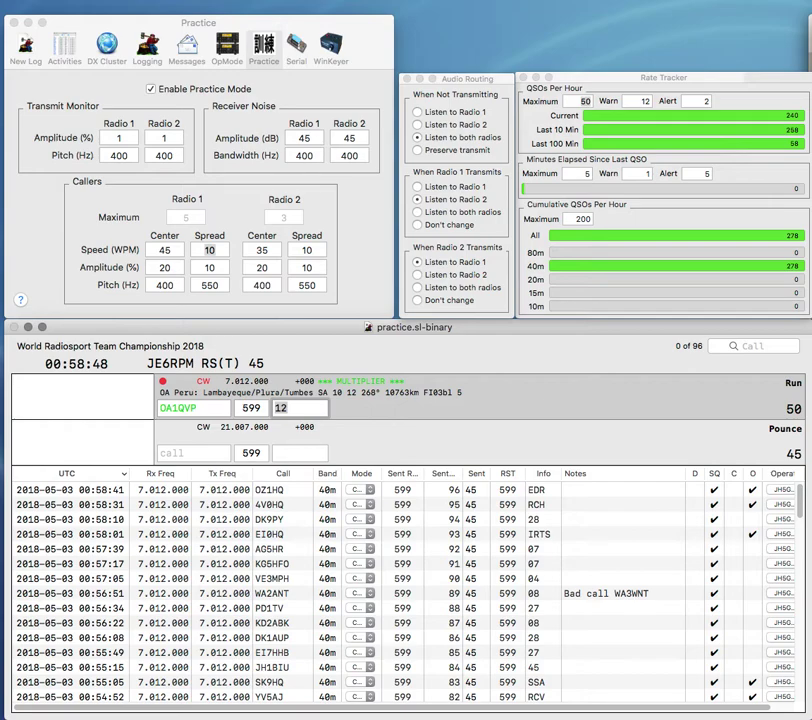
click(171, 408)
key(BackSpace)
key(BackSpace)
text(JA)
key(Delete)
text(2)
key(Tab)
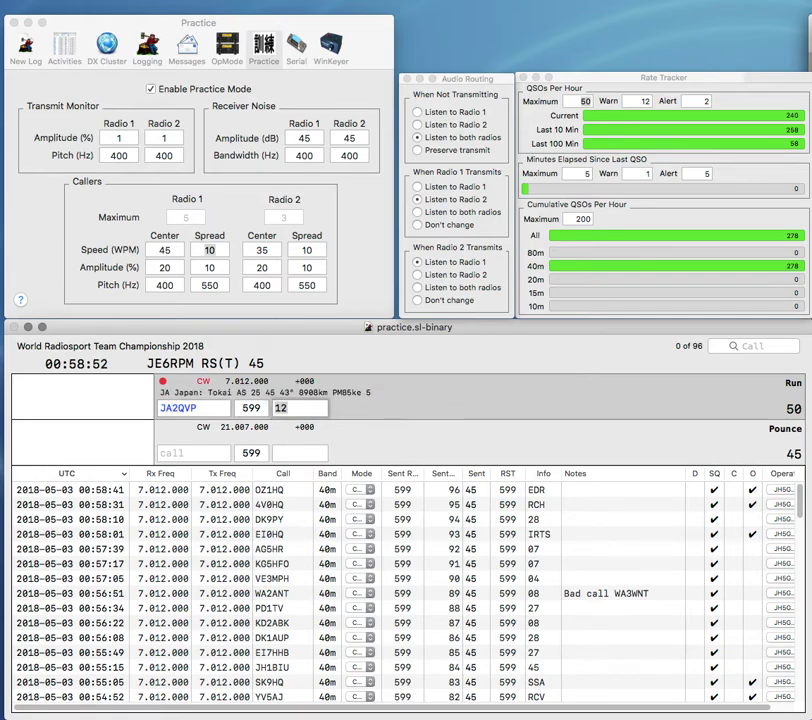
text(45)
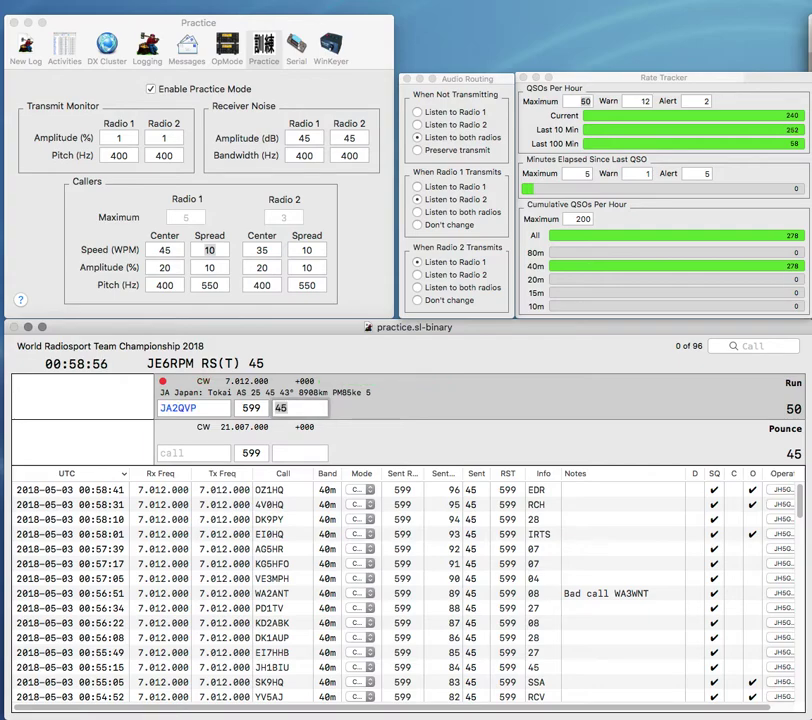
key(Return)
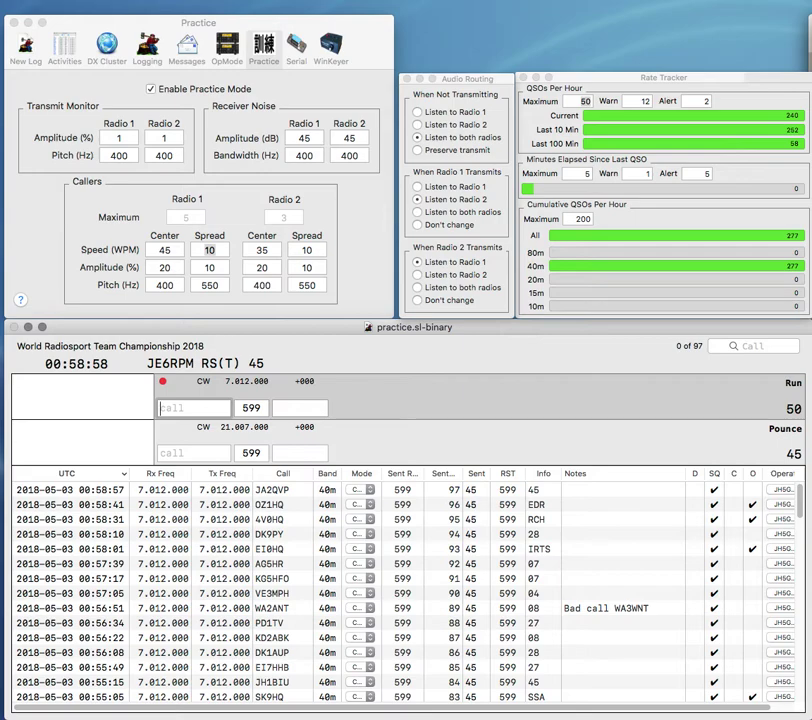
- Enter the Japanese headquarters caller on the Run radio, building the partial copy up to 8N7HQ
text(Q)
text(7N)
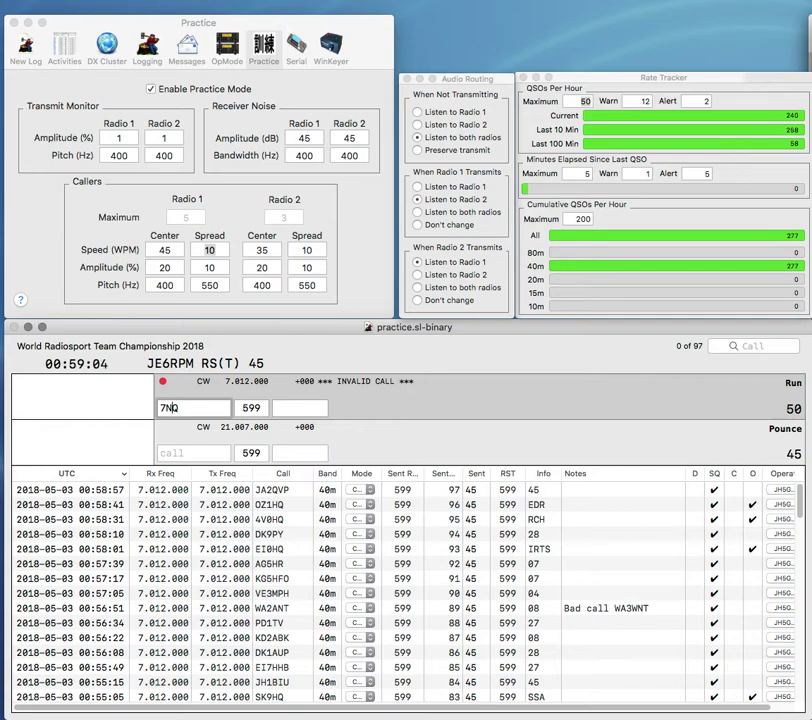
key(Left)
key(BackSpace)
text(8N)
text(7H)
key(space)
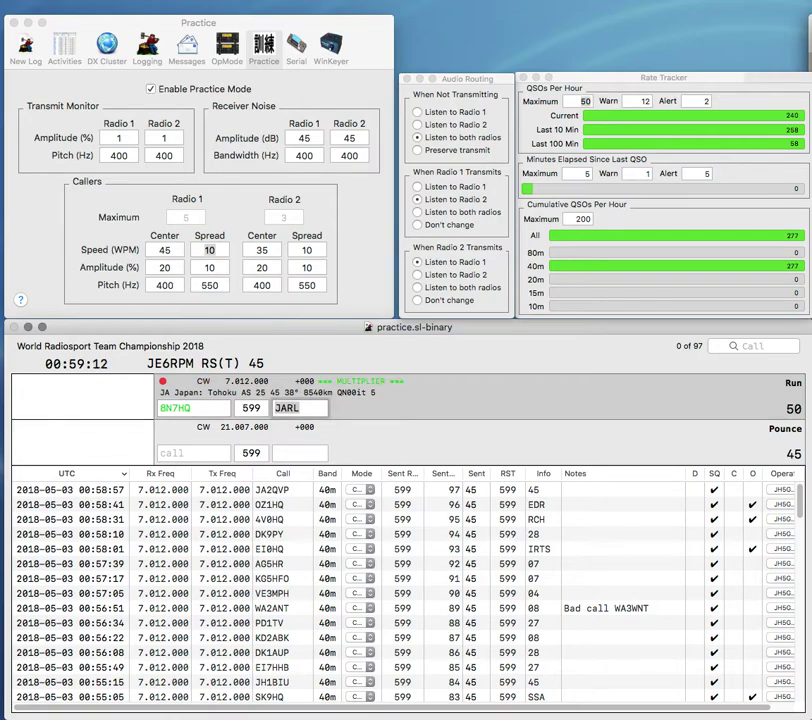
- Correct the caller 8N7HQ to 8N8HQ and log the contact with exchange JARL
key(shift+Tab)
key(BackSpace)
text(7)
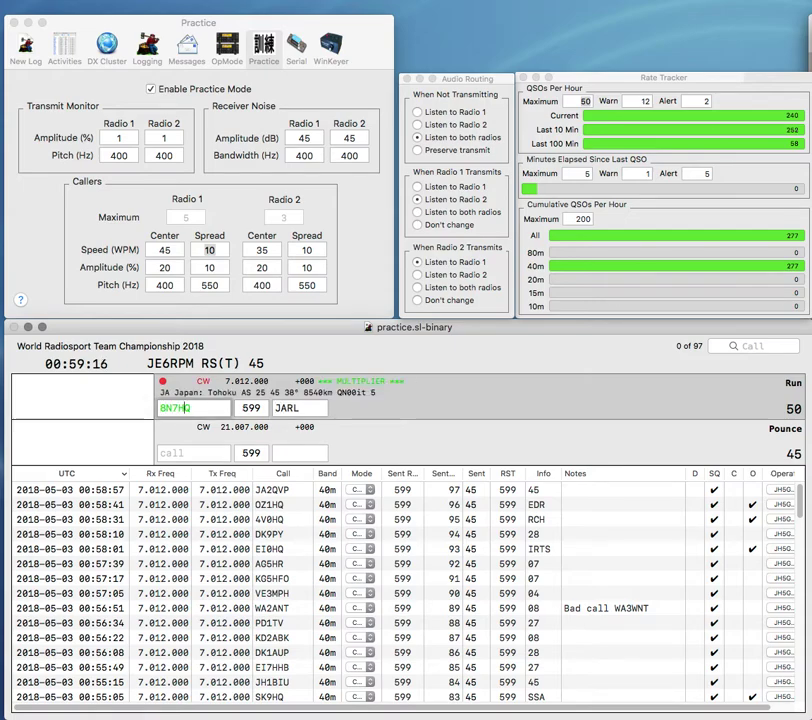
key(BackSpace)
text(8)
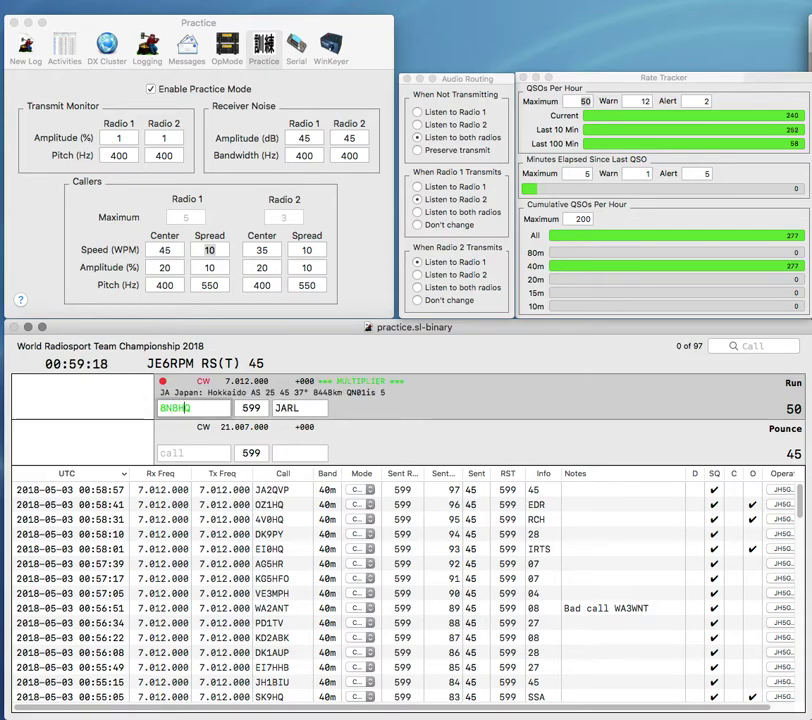
key(Tab)
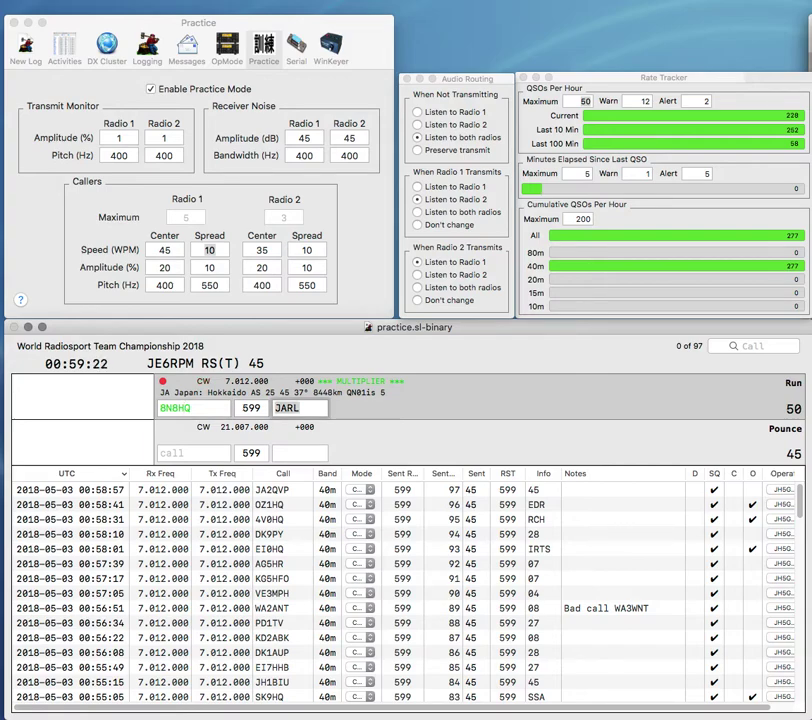
key(Return)
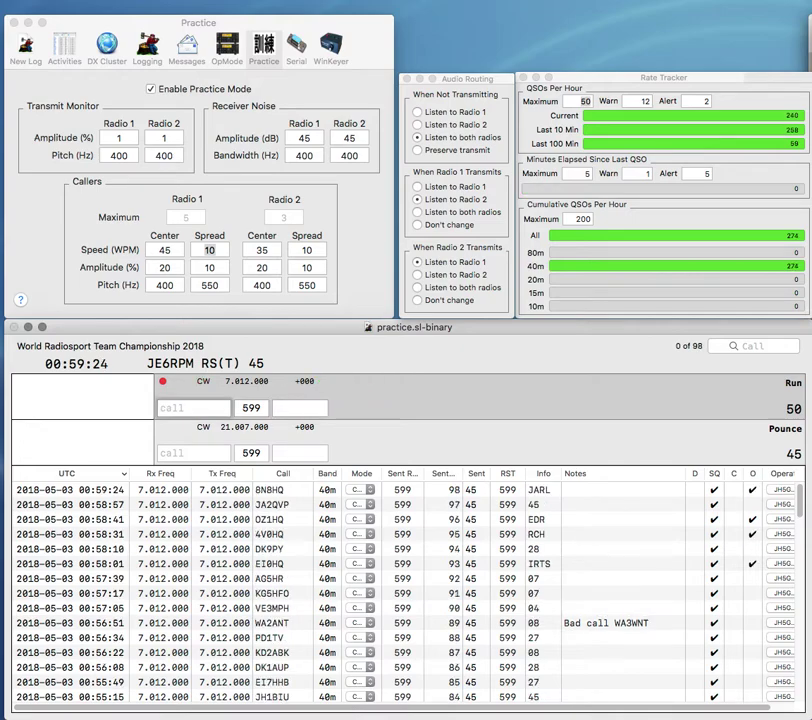
text(N6FRX)
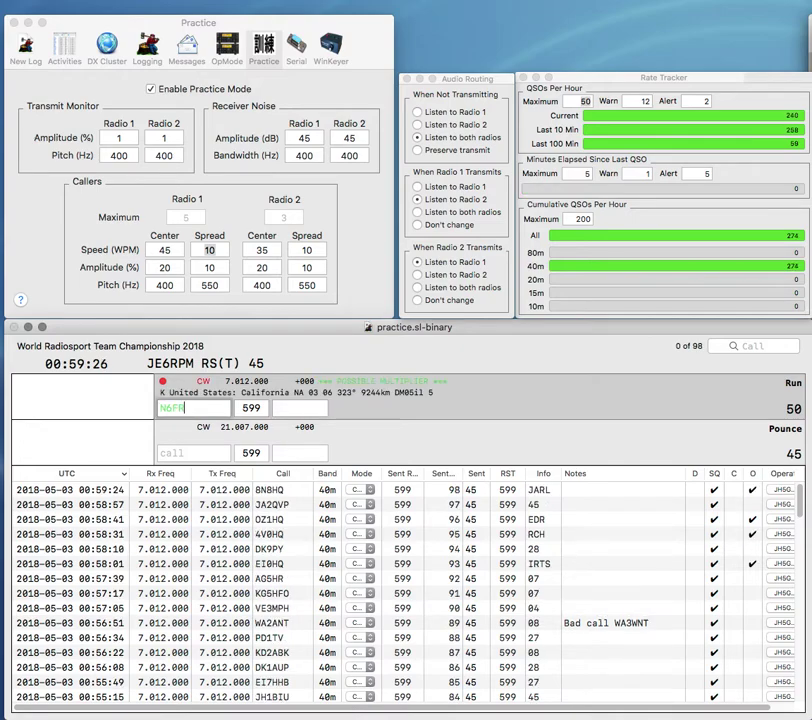
key(Tab)
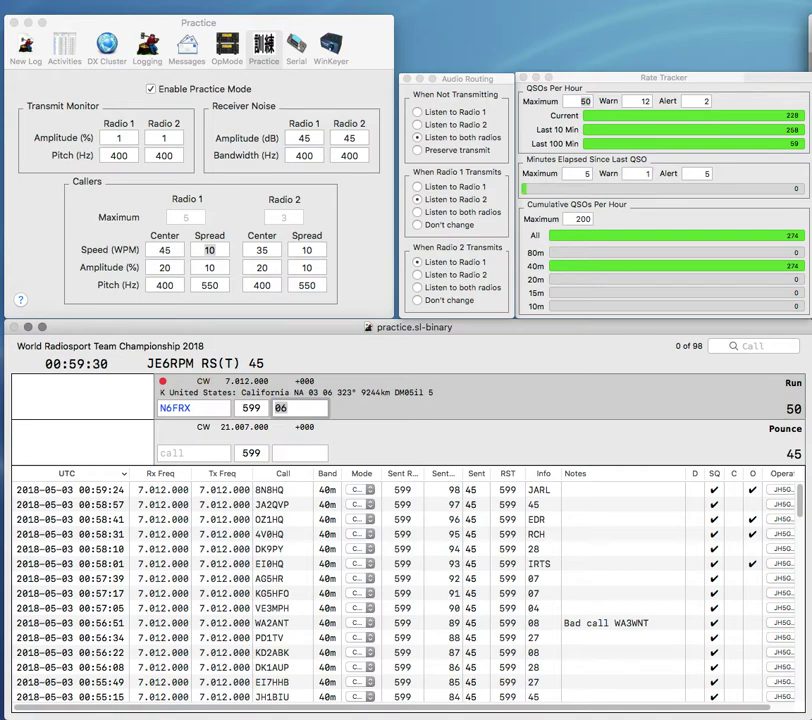
key(Return)
- Enter the next United States caller on the Run radio, correct it to W6ROD, and log the contact with exchange AC
text(WB4)
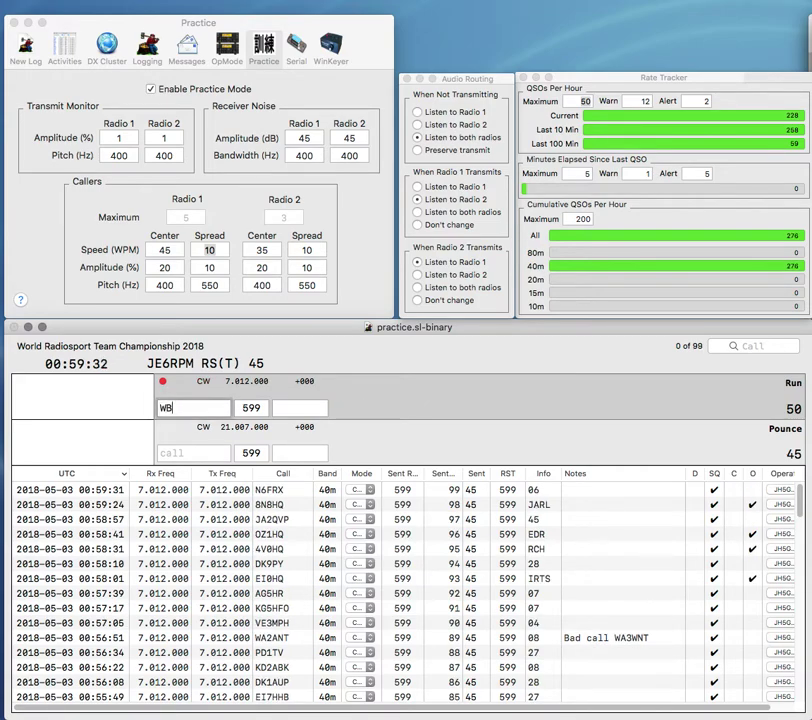
key(BackSpace)
key(BackSpace)
text(6)
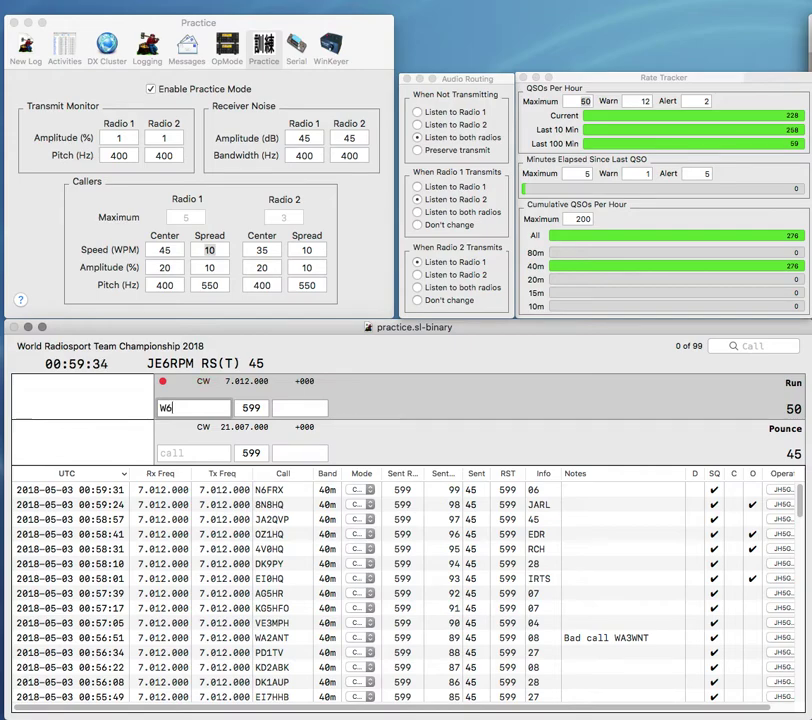
text(ROD)
key(Tab)
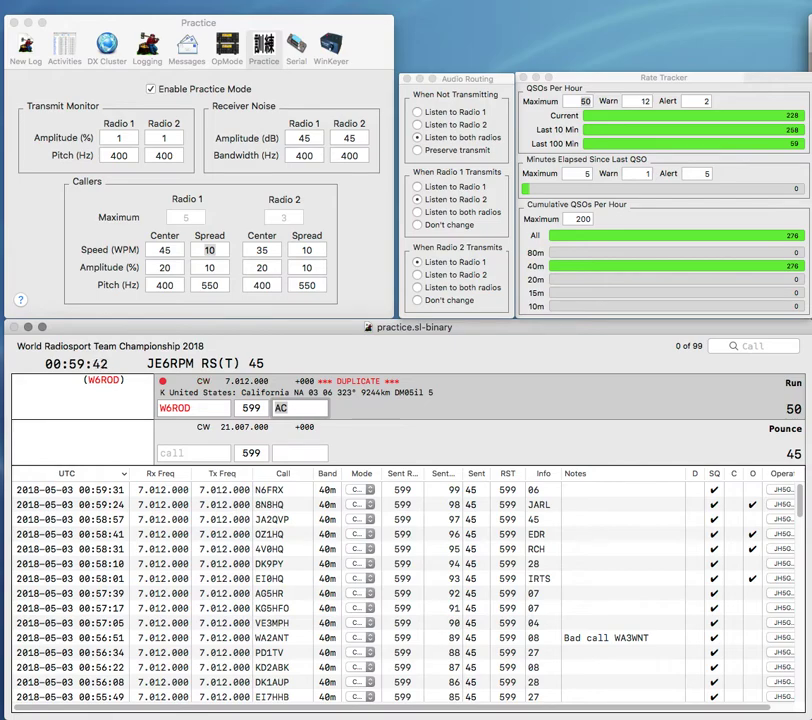
key(Return)
- Enter the caller YS0YS on the Run radio, set the exchange to CRAS, and log the contact
text(YS0YS)
key(space)
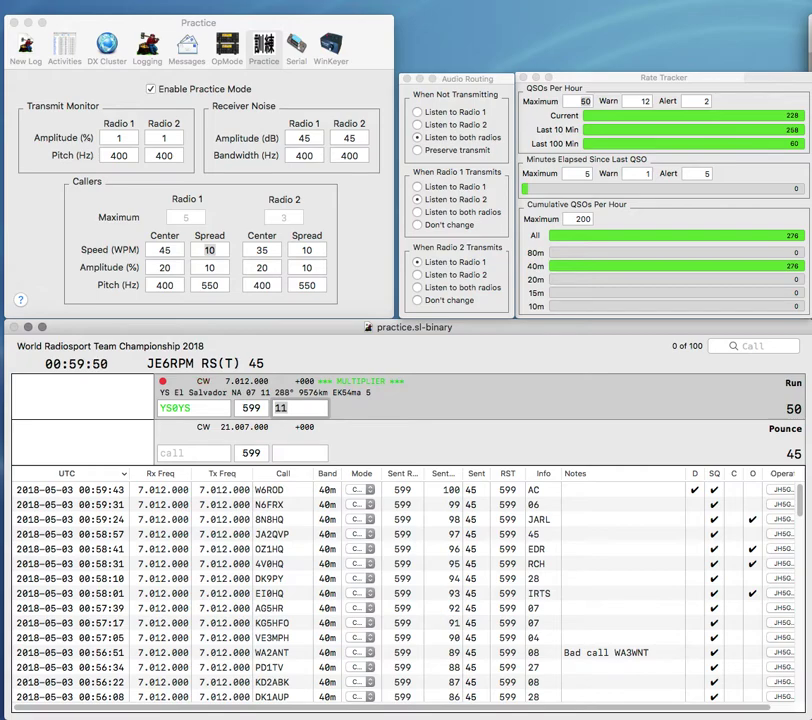
text(CRAS)
key(Return)
text(OK)
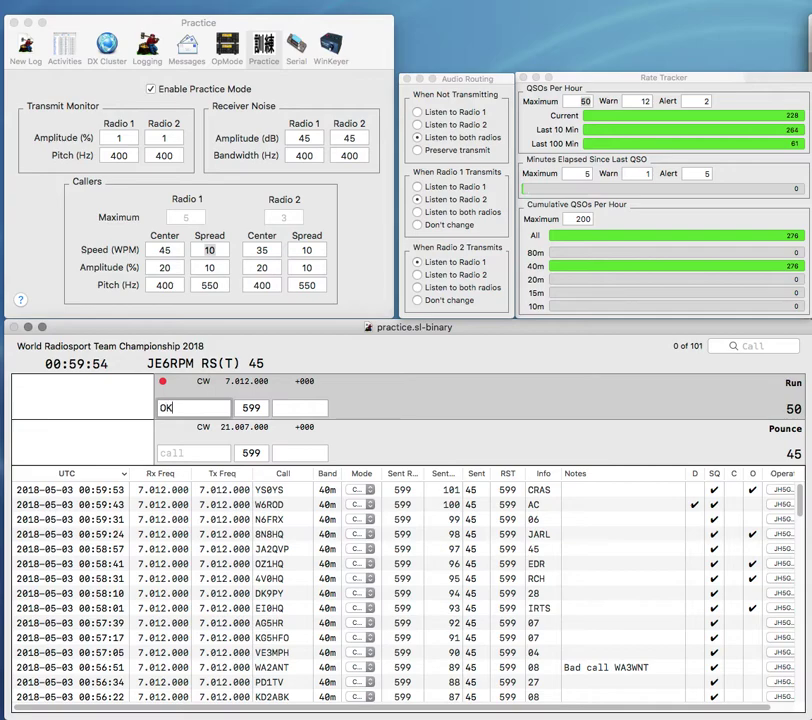
key(BackSpace)
key(BackSpace)
text(L)
text(SP)
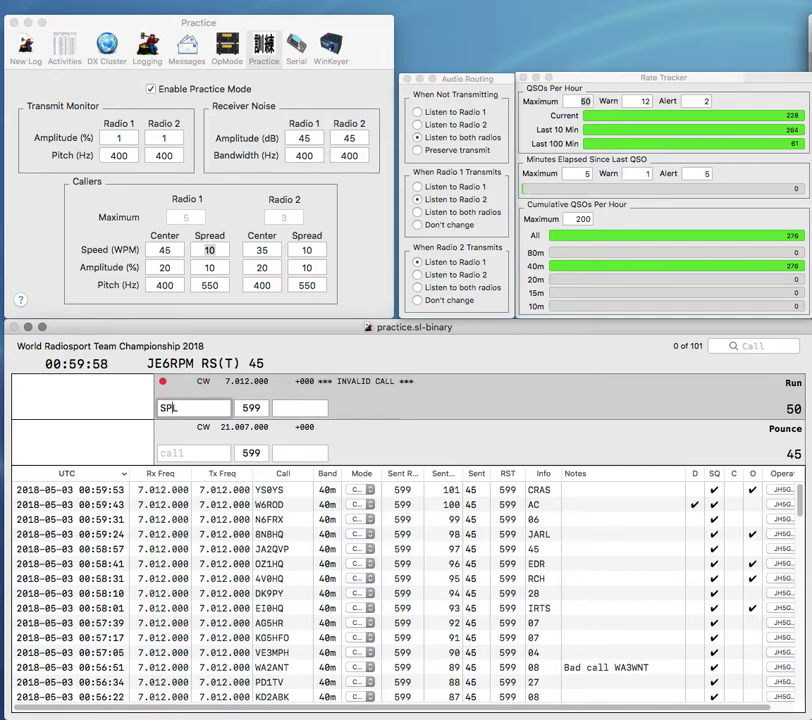
key(Delete)
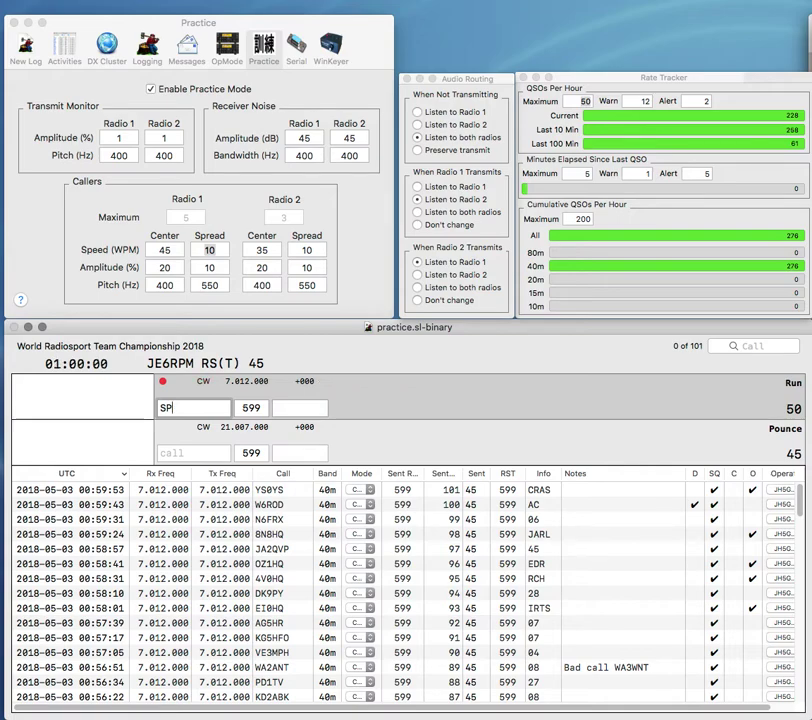
text(3L)
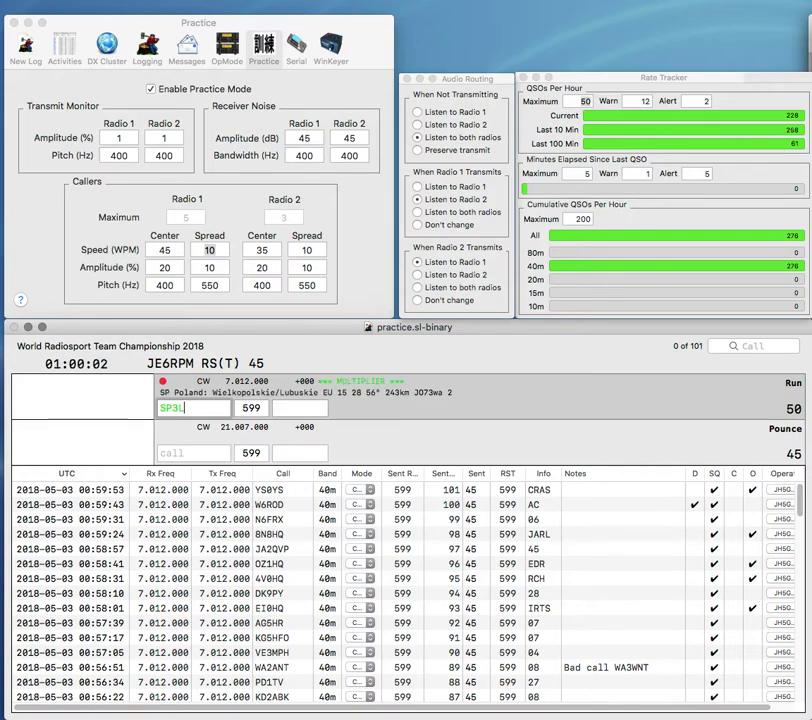
text(GF)
key(Return)
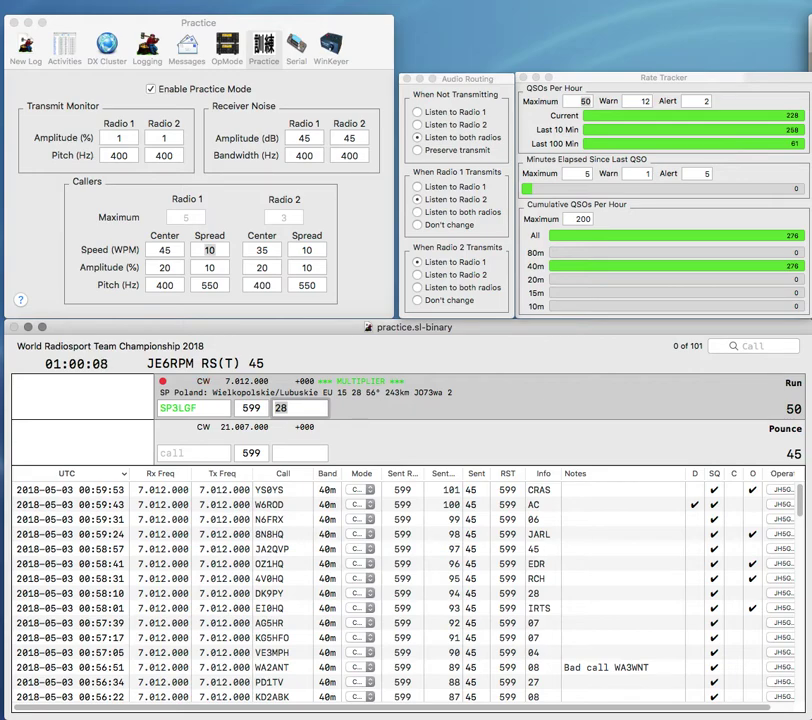
key(Return)
text(K)
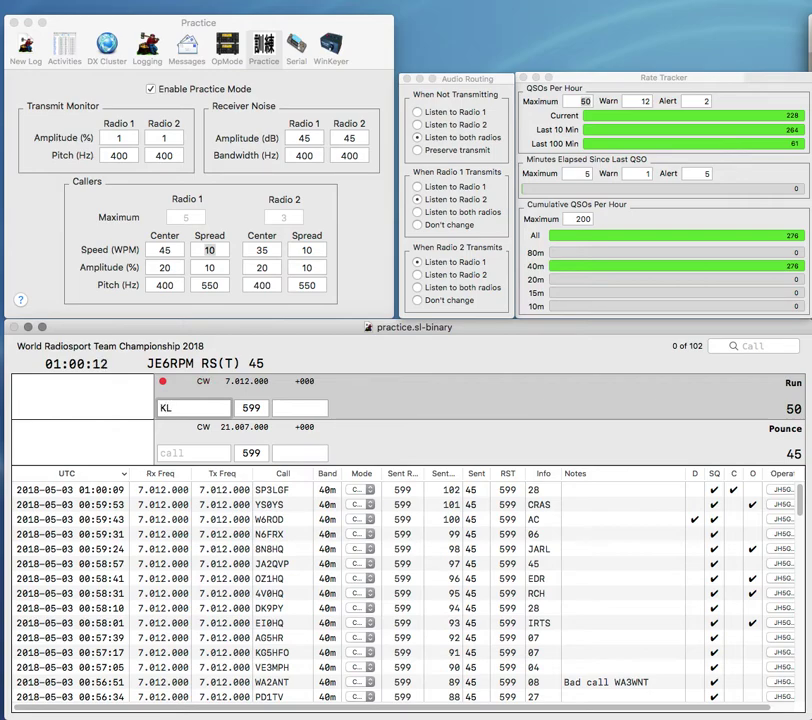
text(6WN)
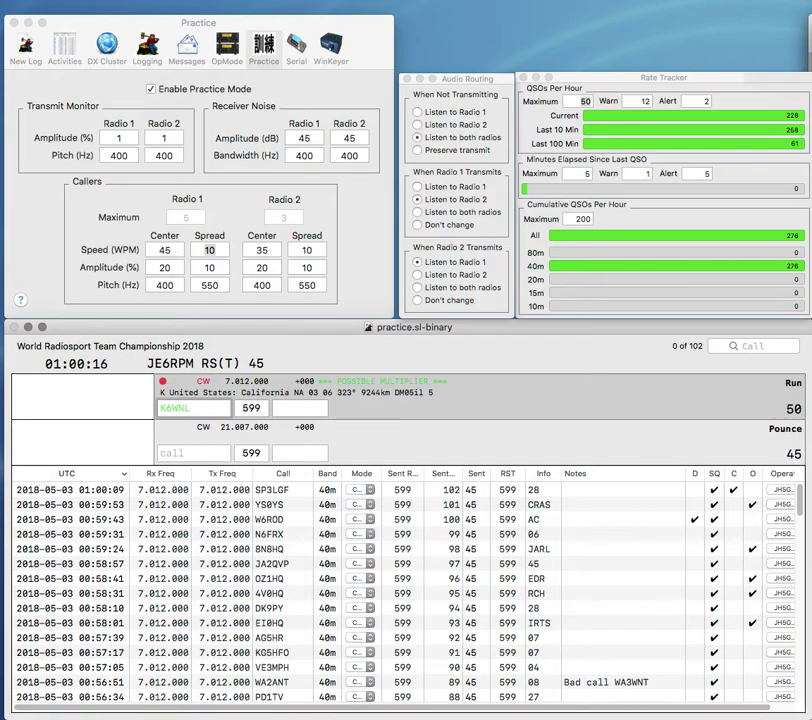
text(L)
key(BackSpace)
key(Left)
key(Left)
key(Left)
key(Left)
text(08)
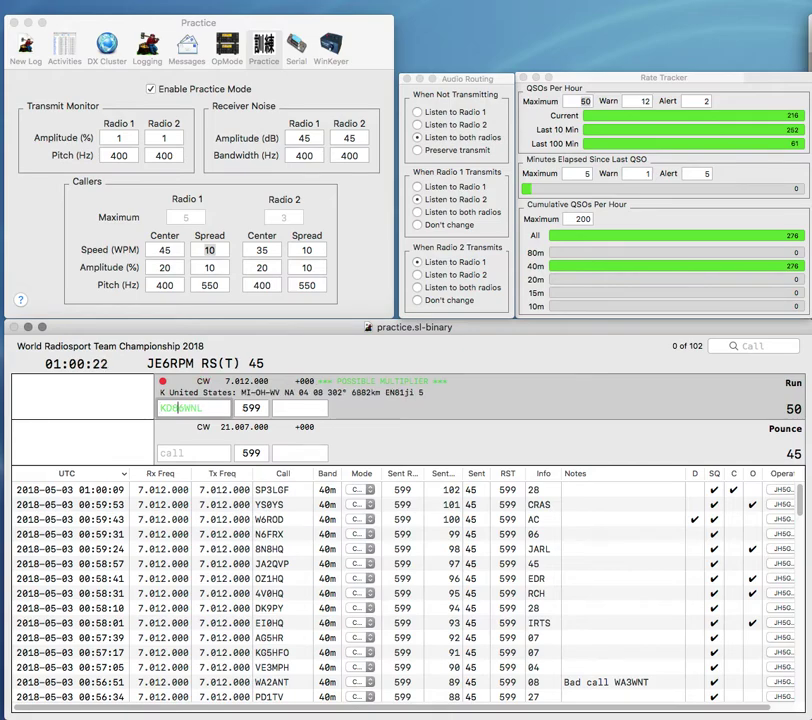
key(Left)
key(BackSpace)
key(Return)
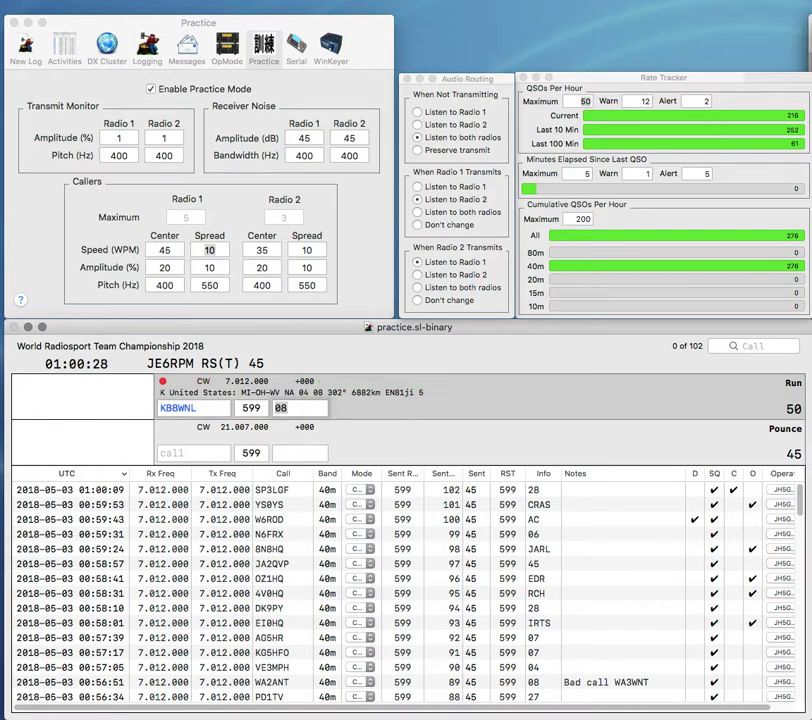
key(Return)
- Enter the caller ET3AA on the Run radio, set the exchange to EARS, and log the contact
text(E)
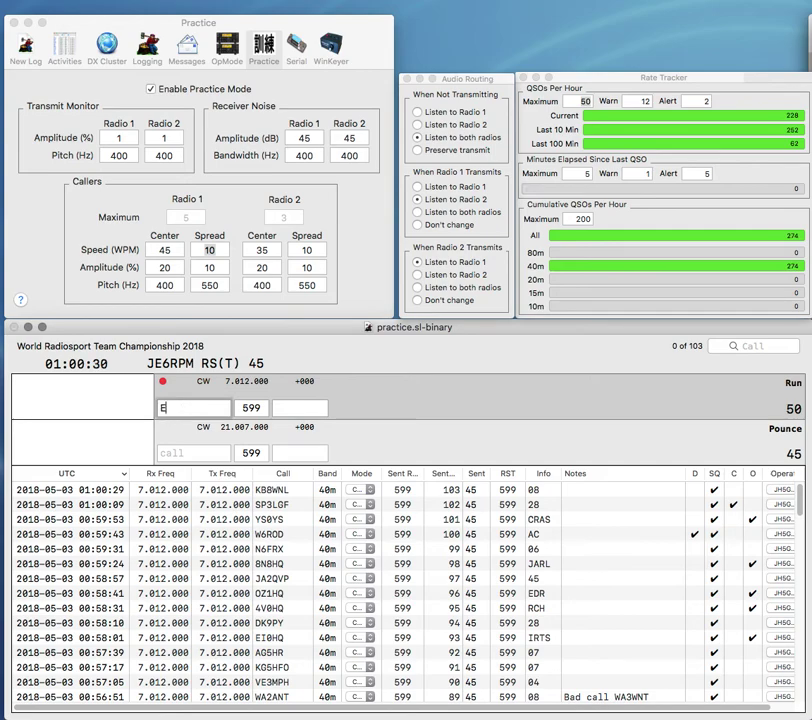
text(T3A)
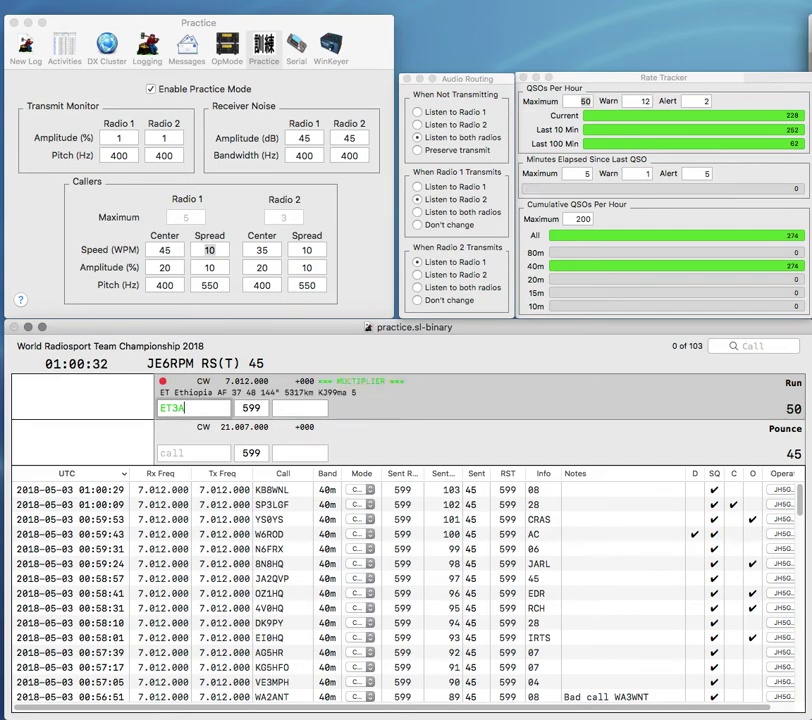
text(A)
key(Return)
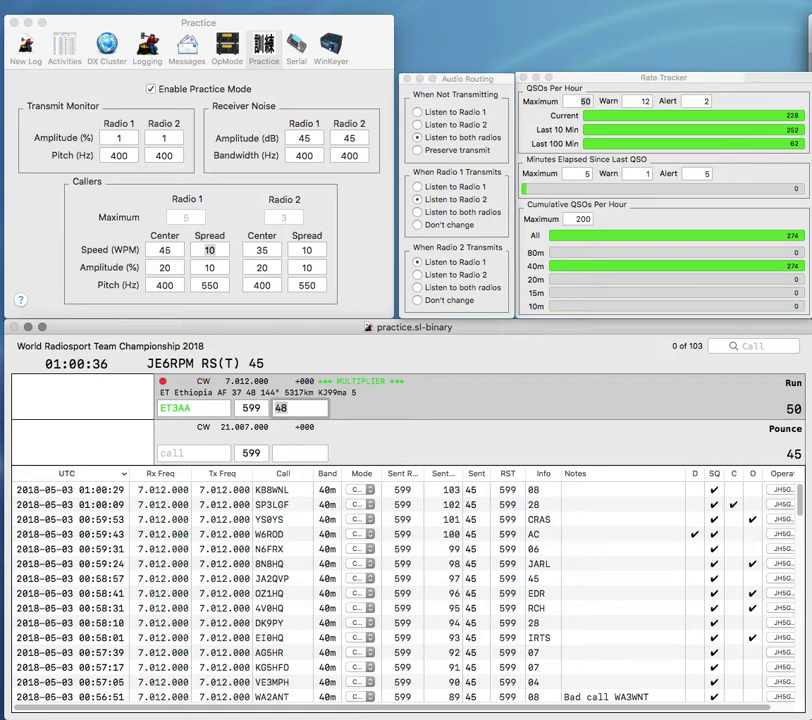
text(ERAS)
key(Left)
key(Left)
key(BackSpace)
key(Right)
text(R)
key(Return)
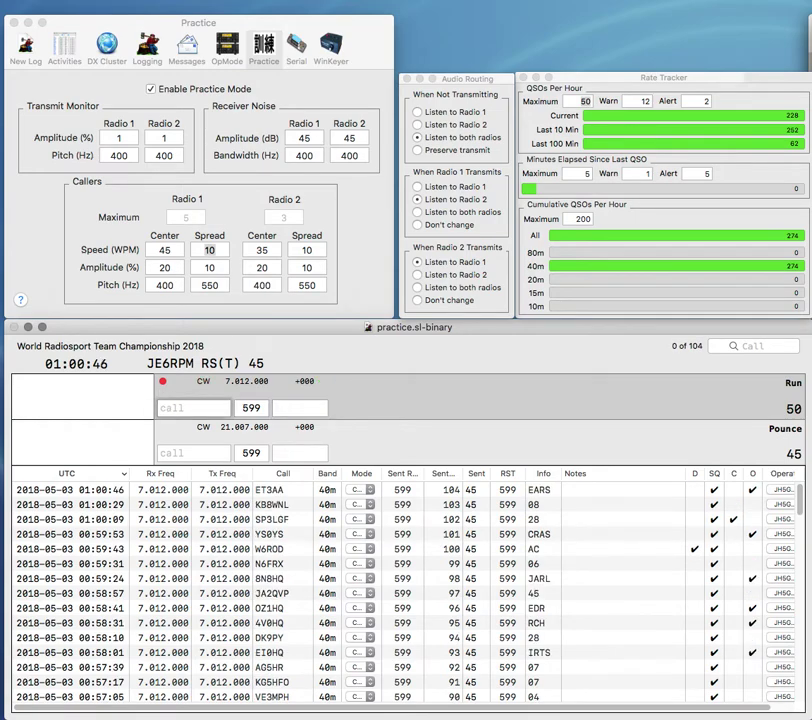
text(W2CDO)
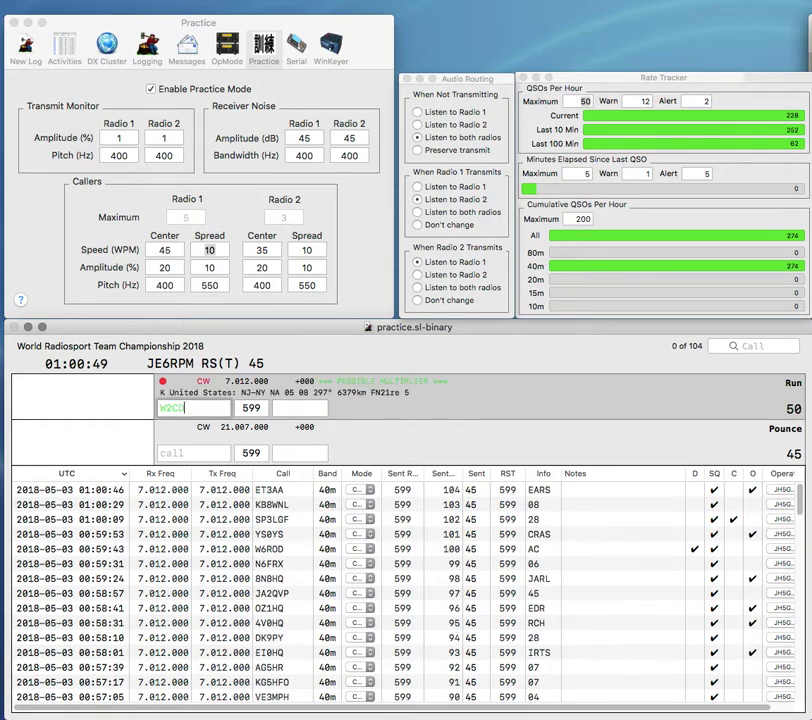
key(space)
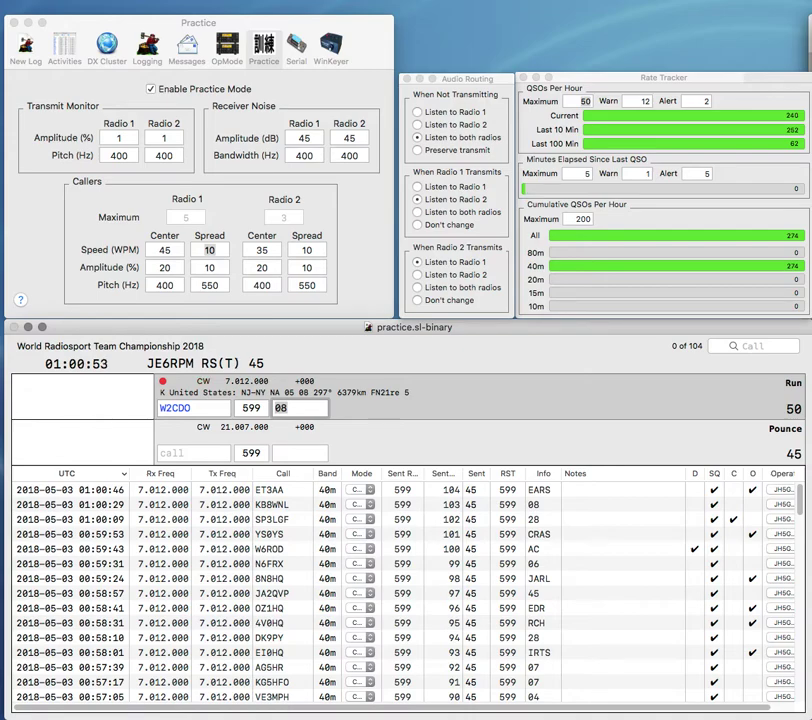
key(Return)
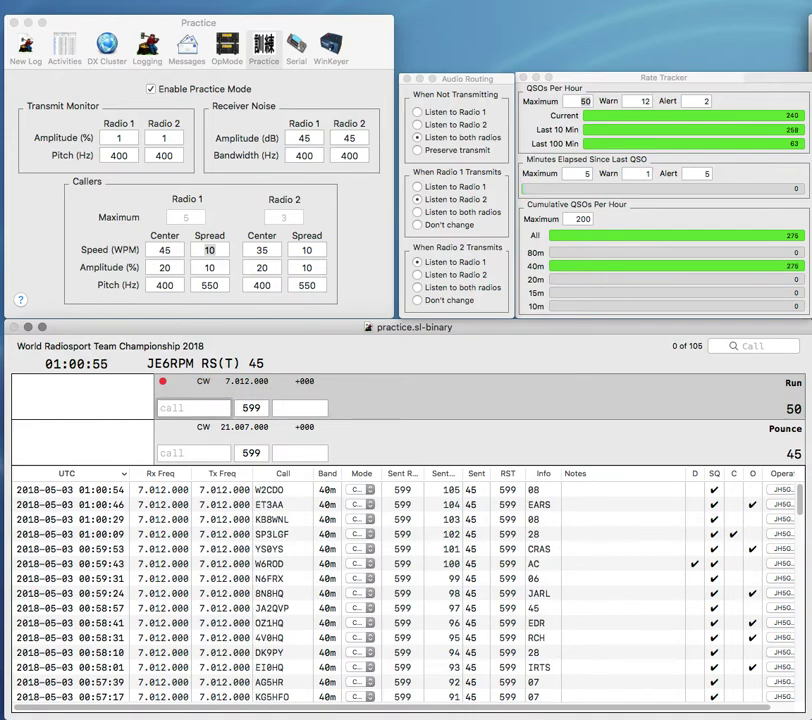
text(Y)
key(BackSpace)
text(ZZ)
click(160, 408)
text(YU7)
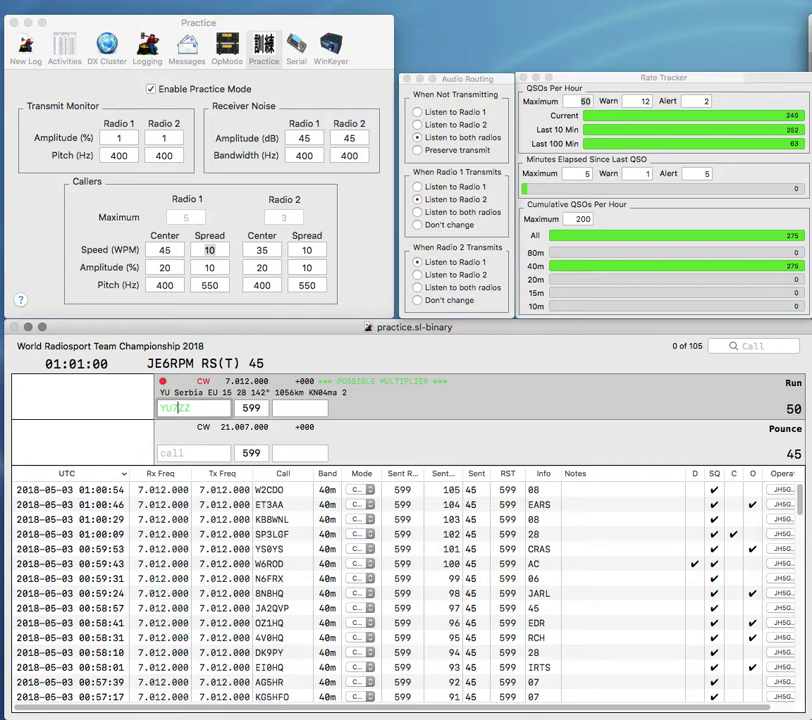
key(space)
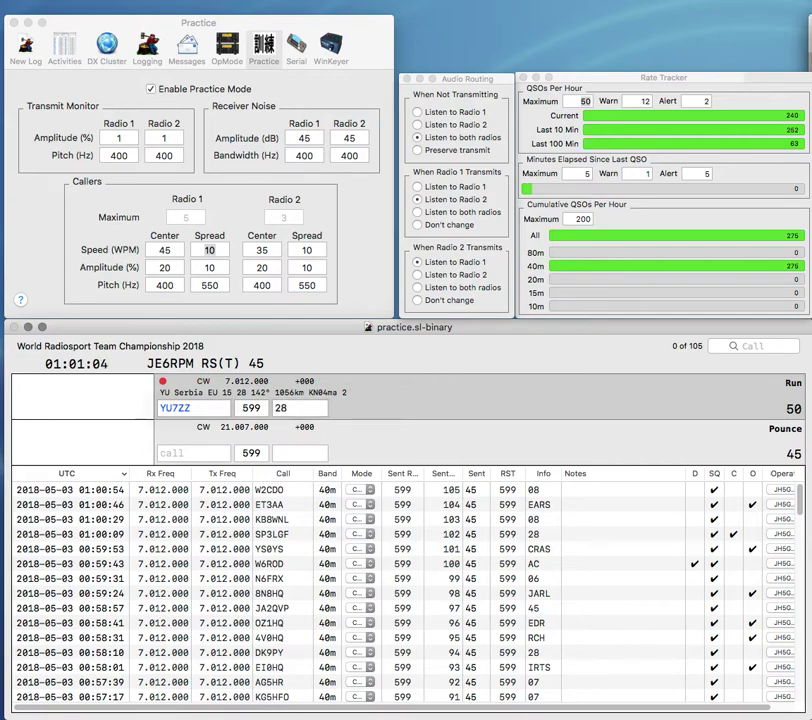
key(Return)
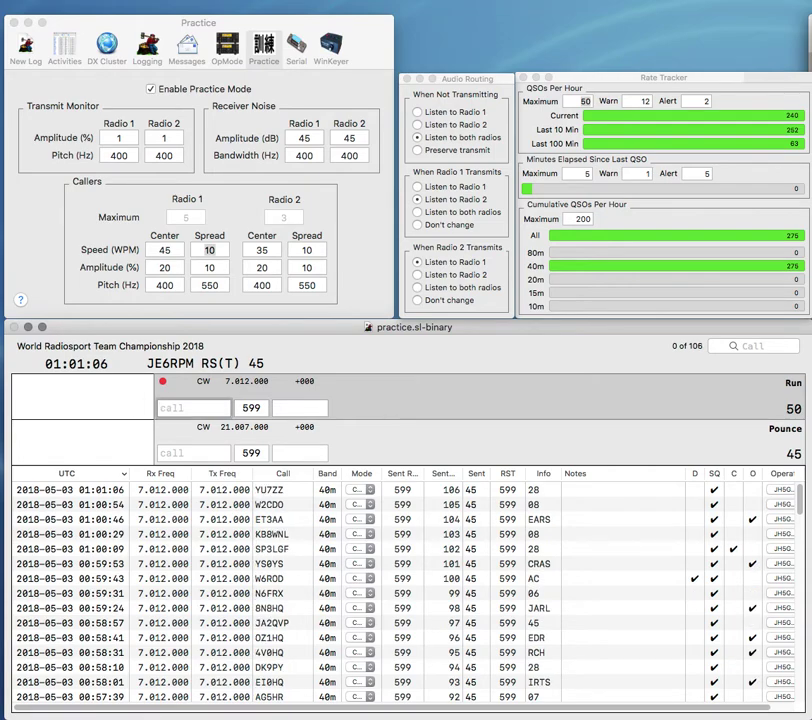
text(YV5)
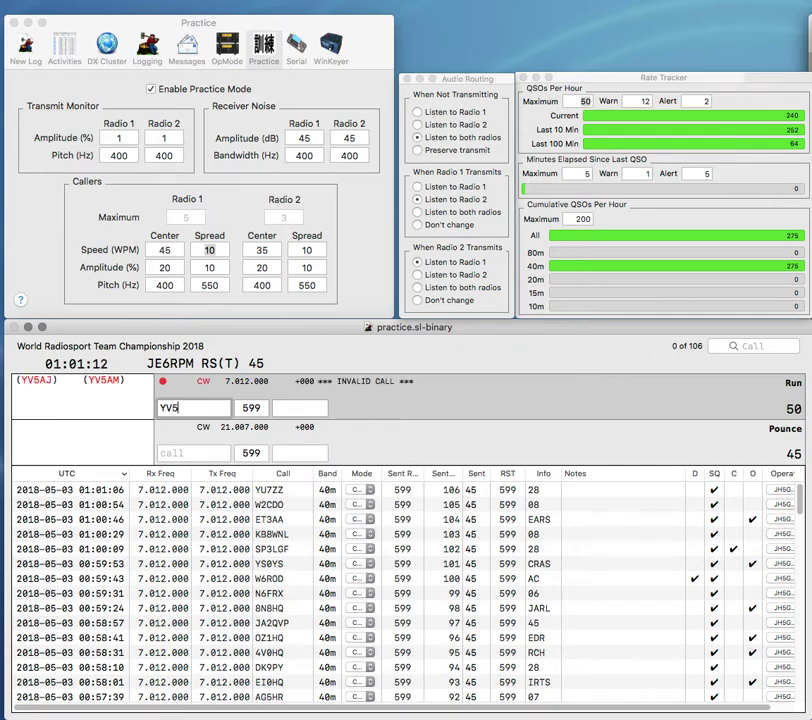
text(AM)
key(space)
text(R2)
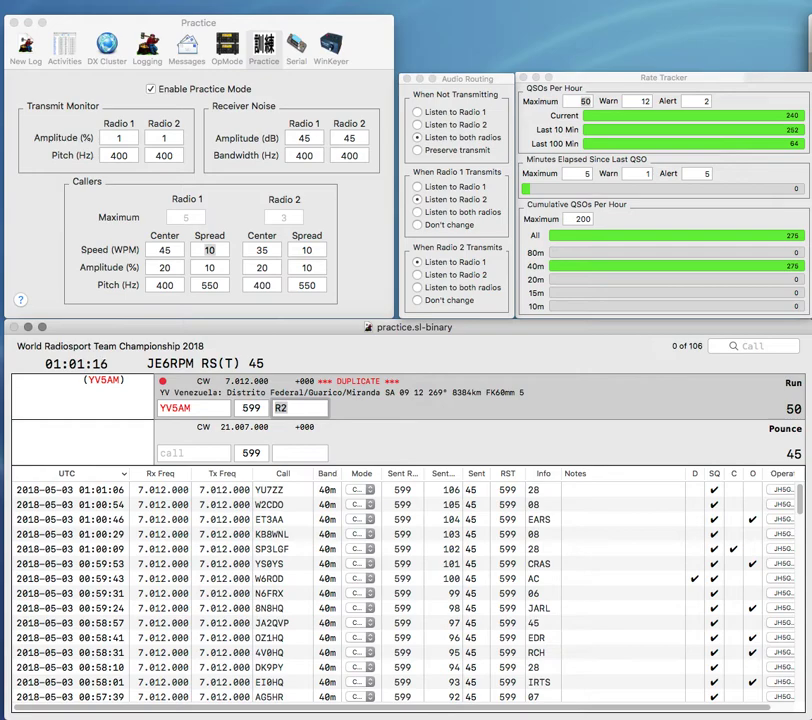
key(Return)
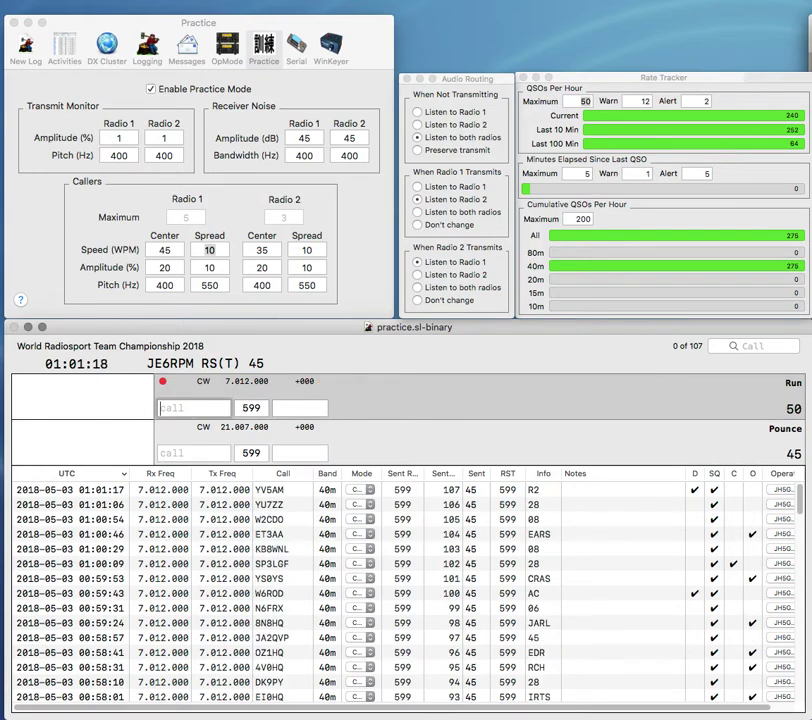
text(O)
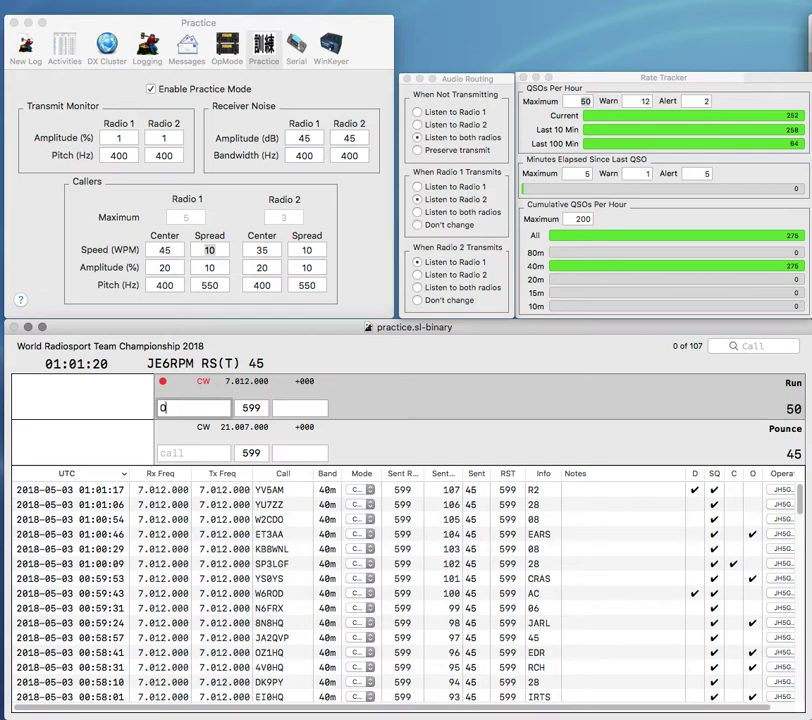
text(JI)
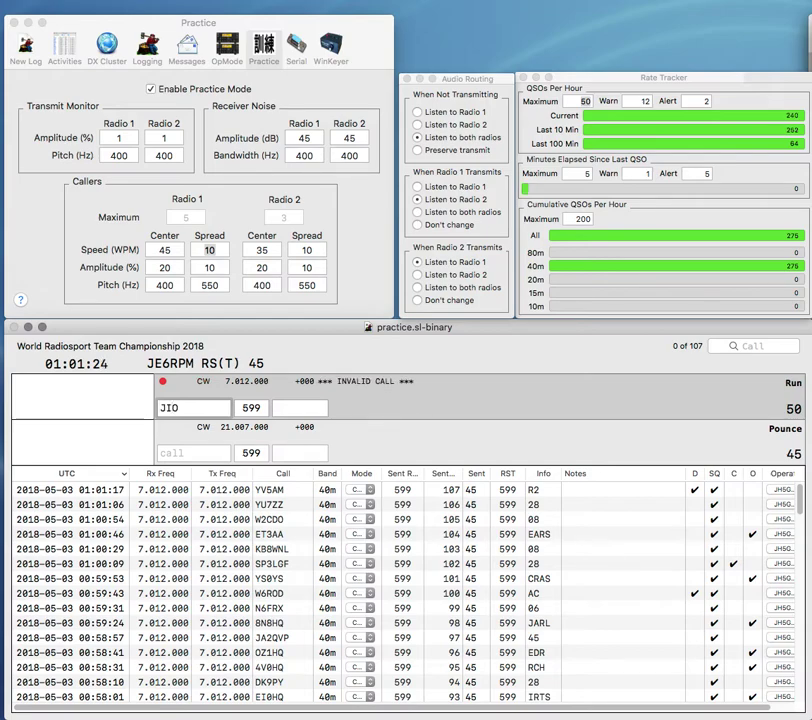
text(4WA)
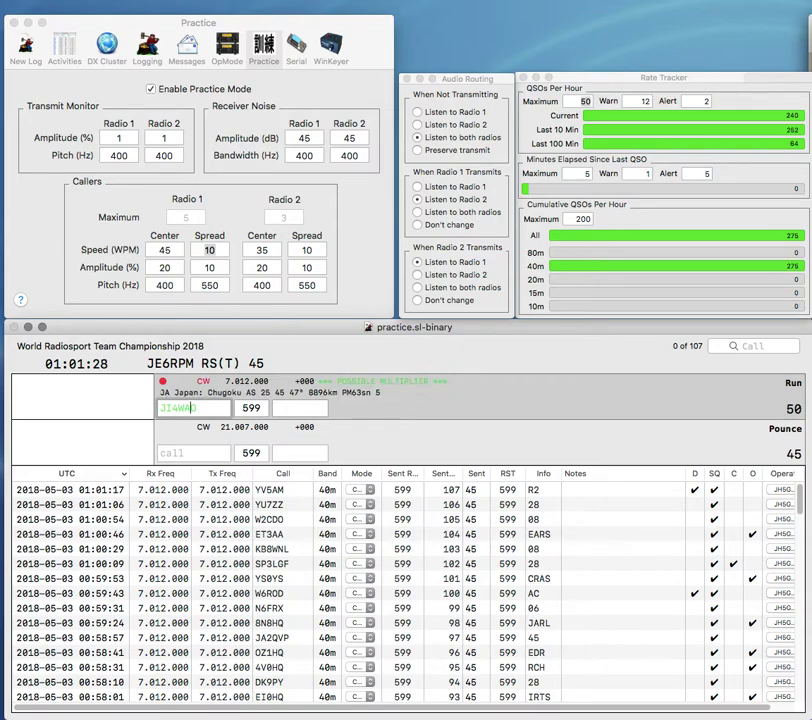
key(Tab)
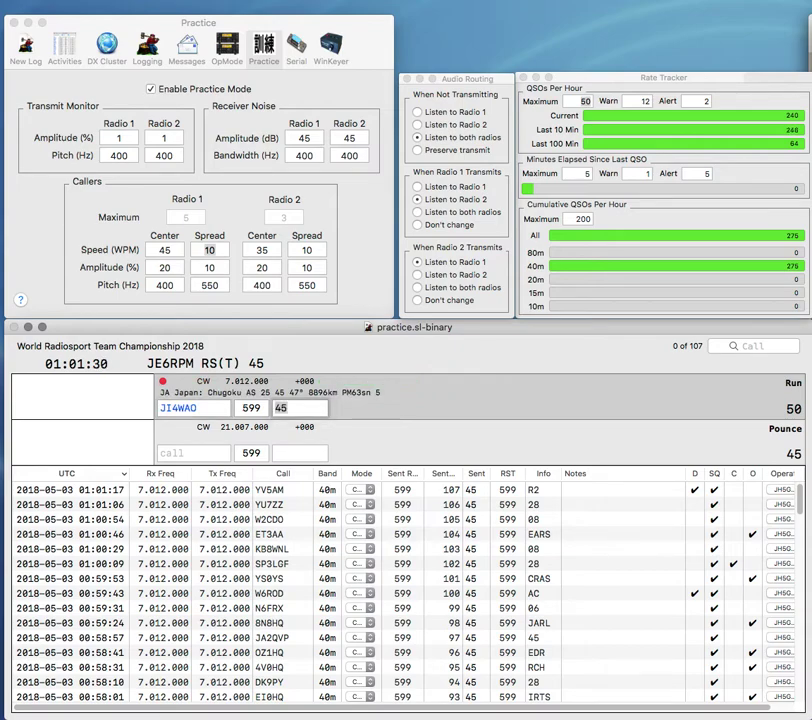
key(Return)
- Enter the Argentine caller on the Run radio, correct the copy to LW7DBA, and log the contact with exchange 14
text(A)
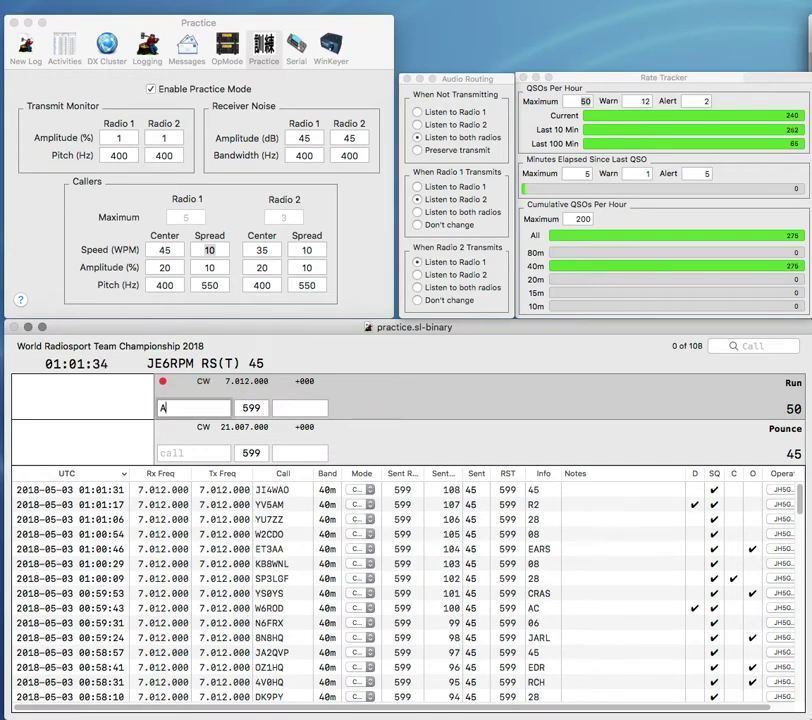
key(BackSpace)
text(7)
key(Left)
text(LW)
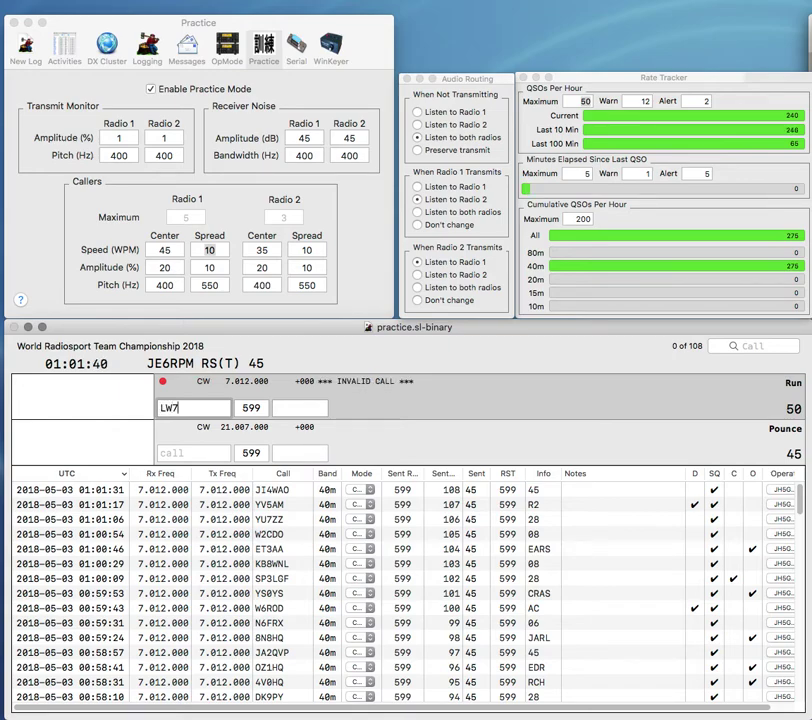
text(DBA)
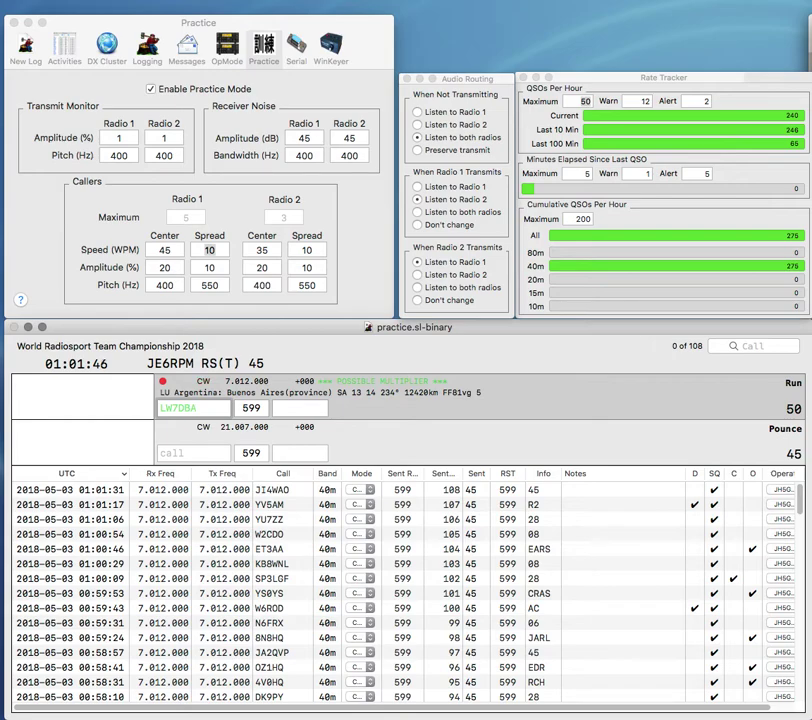
text(14)
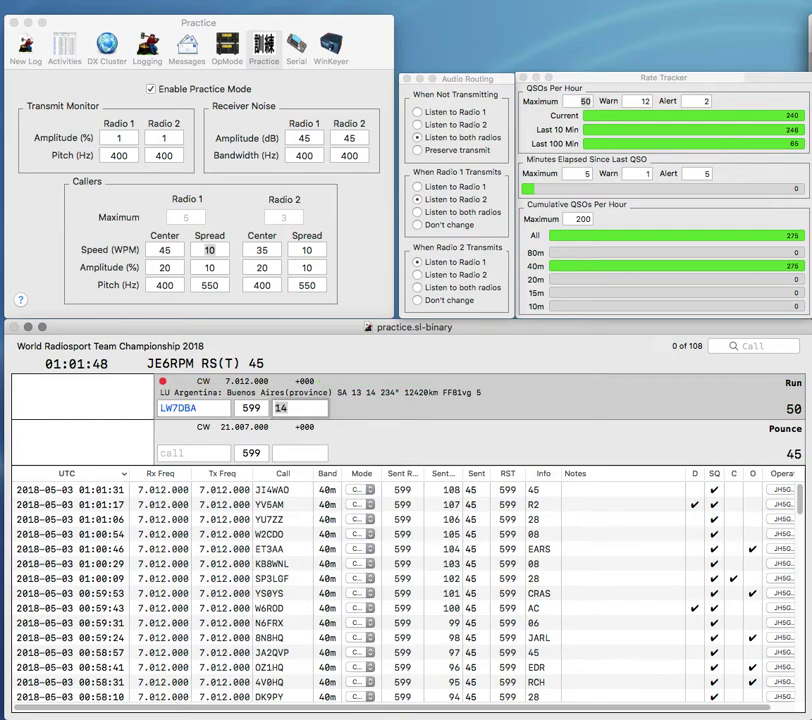
key(Return)
- Enter the Ukrainian caller on the Run radio, correct the copy to UT4UB, and log the contact with exchange 29
text(UT)
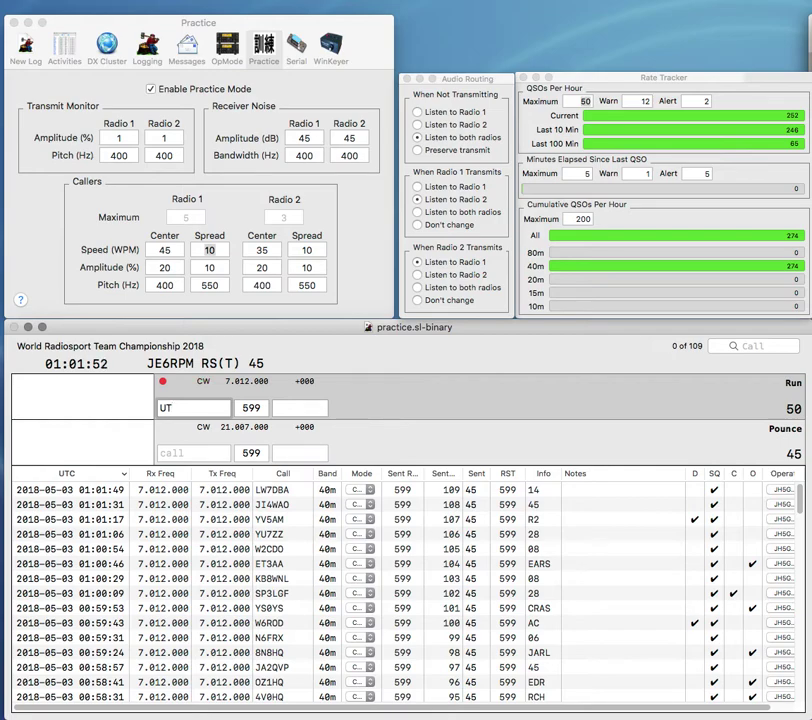
text(4UE)
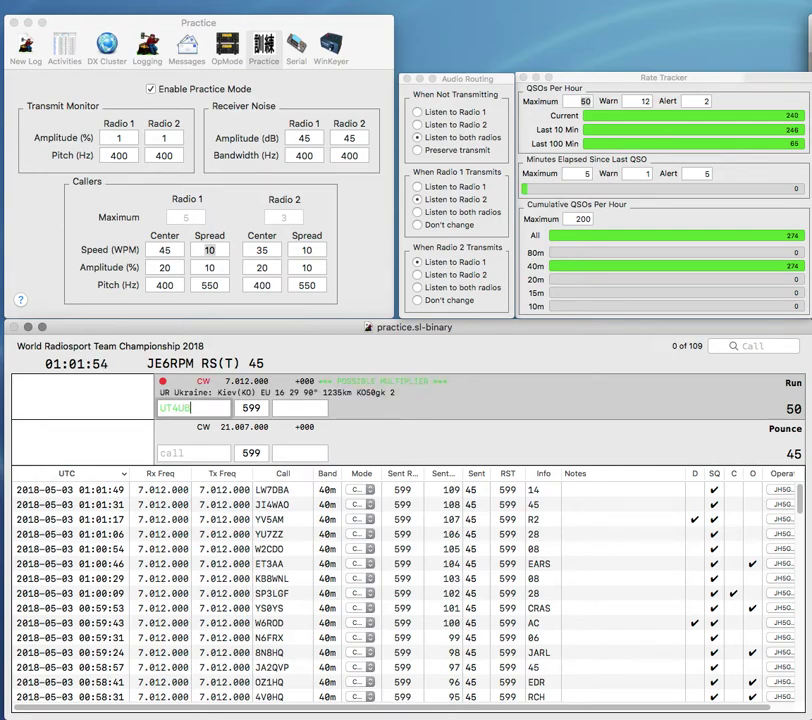
key(BackSpace)
text(B)
key(Return)
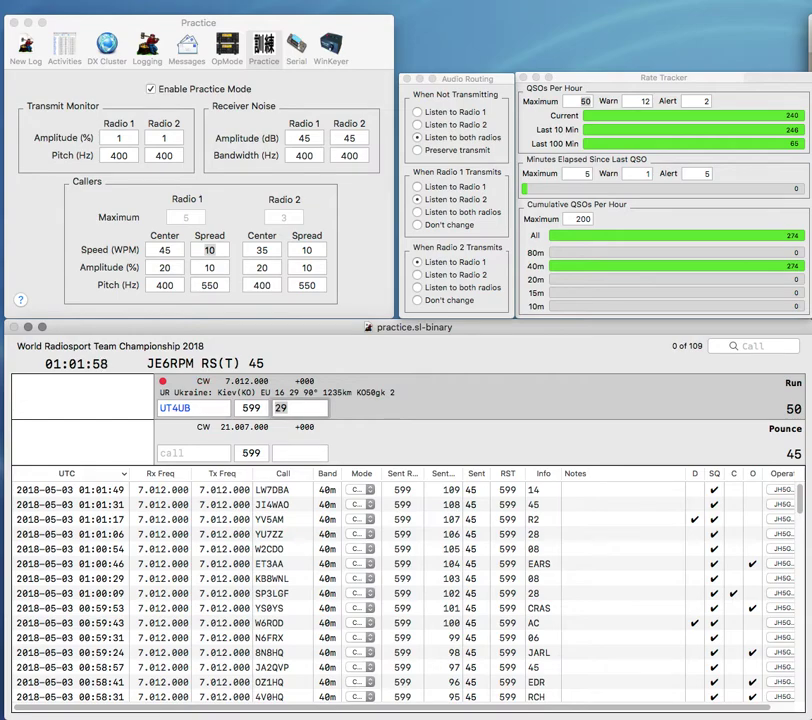
key(Return)
- Enter the Aruba headquarters station P40HQ on the Run radio and log the contact with exchange AARC
text(P40HQ)
key(space)
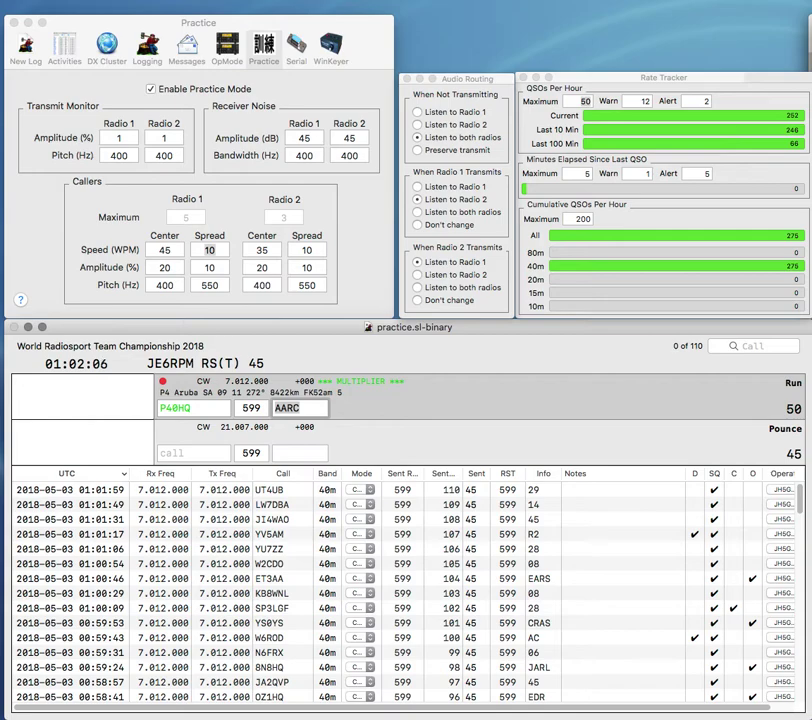
key(Return)
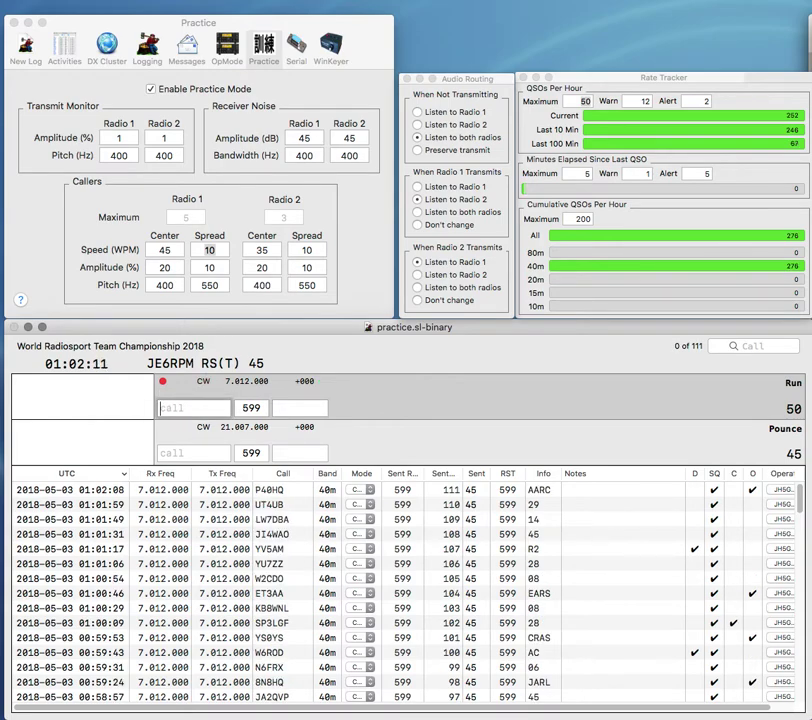
text(Y)
text(L)
text(7CO)
key(space)
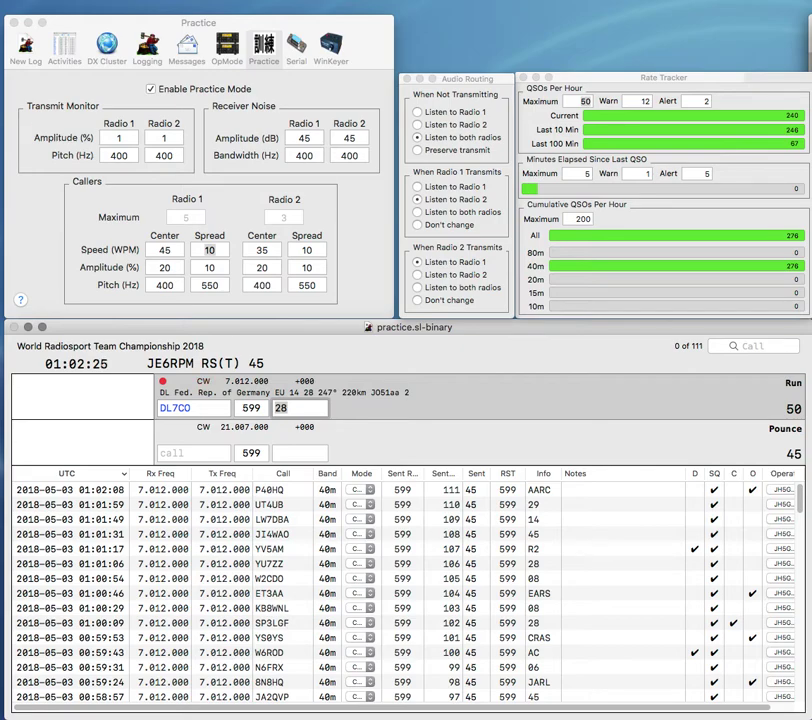
key(Return)
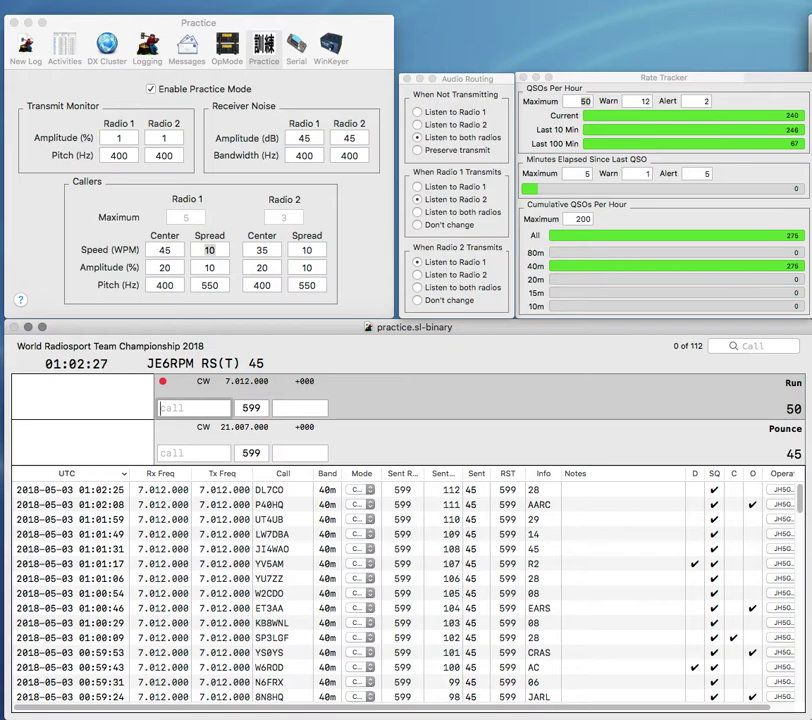
- Enter the Canadian caller VE2MF on the Run radio, adding its prefix before the suffix, and log the contact with exchange 04
text(MF)
key(Left)
key(Left)
text(VE2)
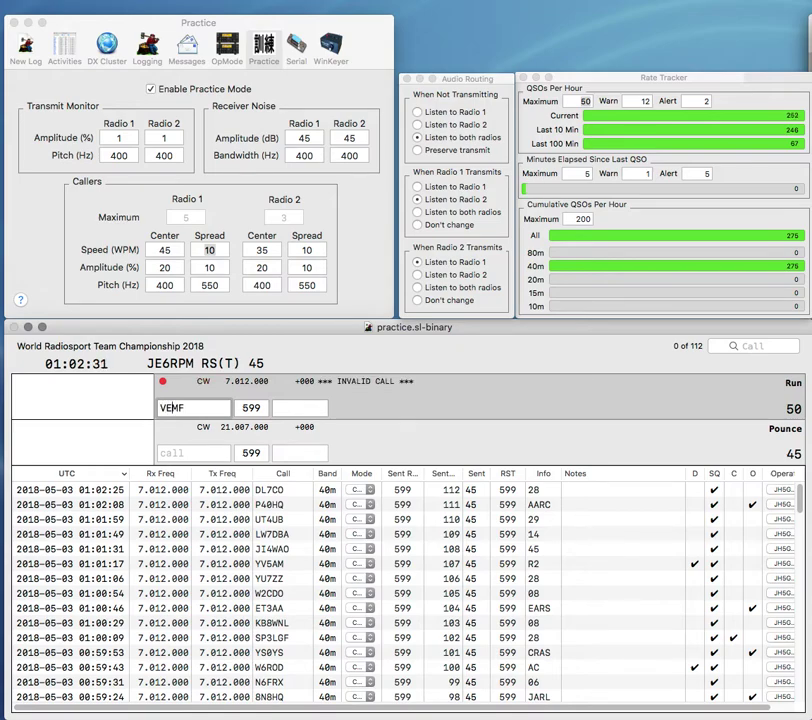
key(Tab)
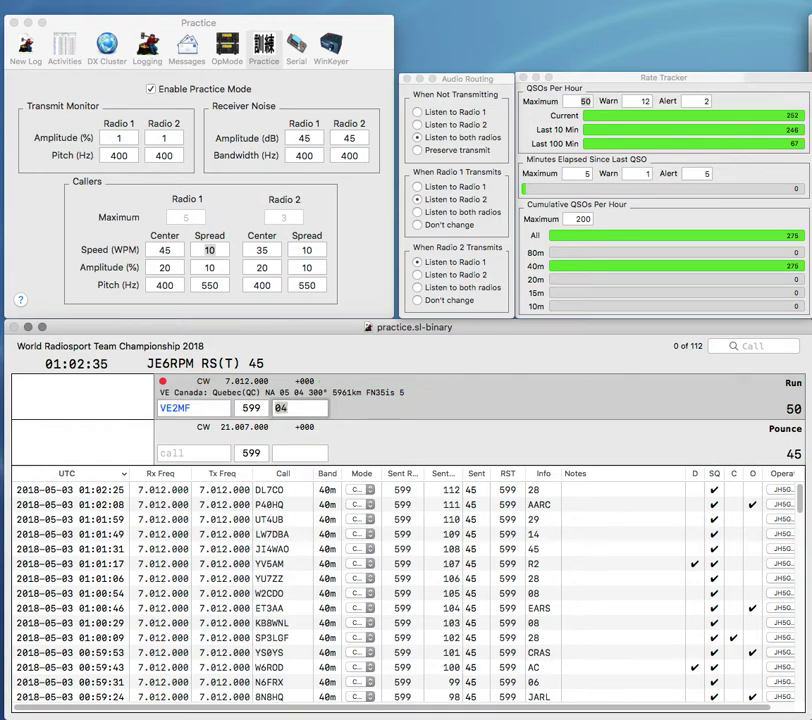
key(Return)
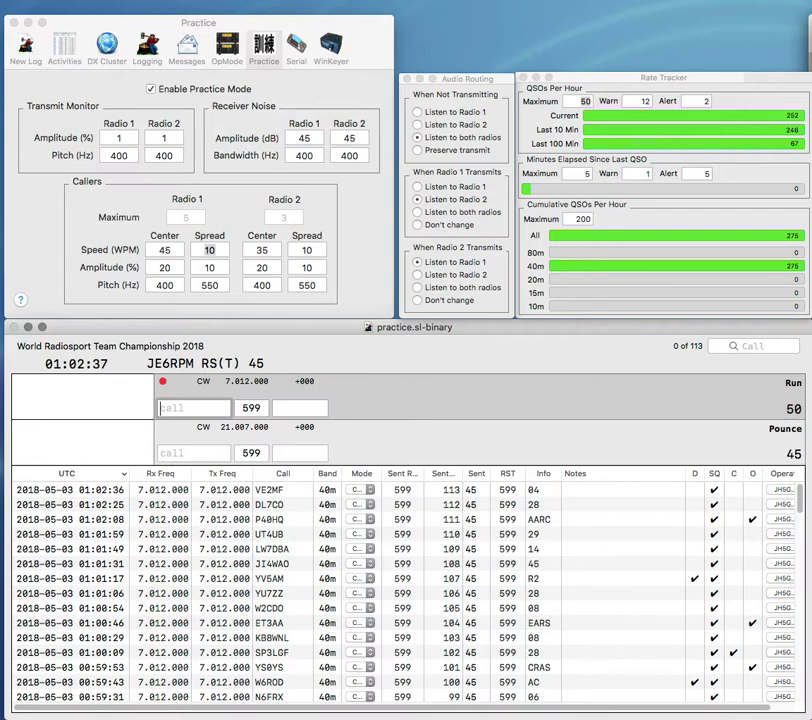
text(E)
key(BackSpace)
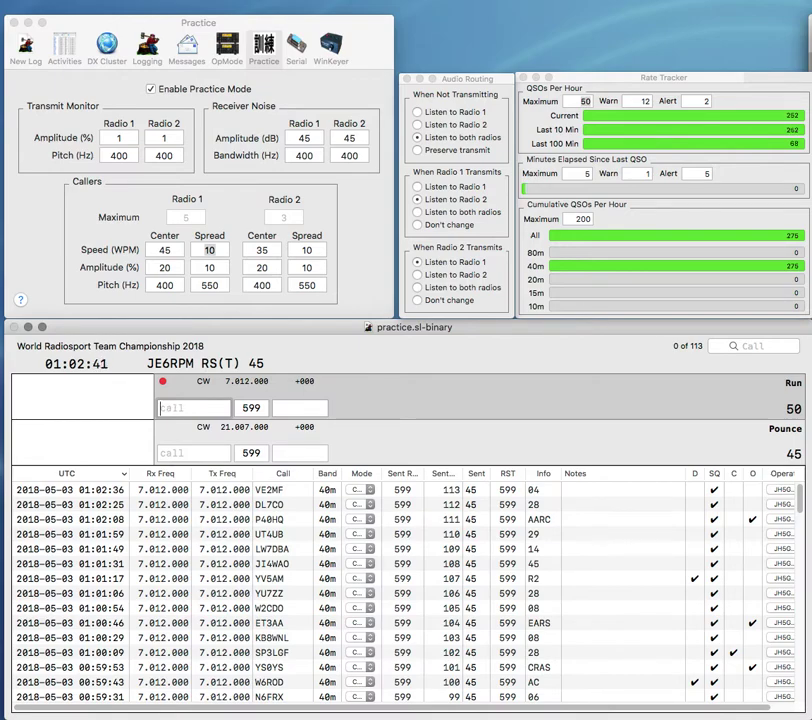
text(E)
key(BackSpace)
text(E)
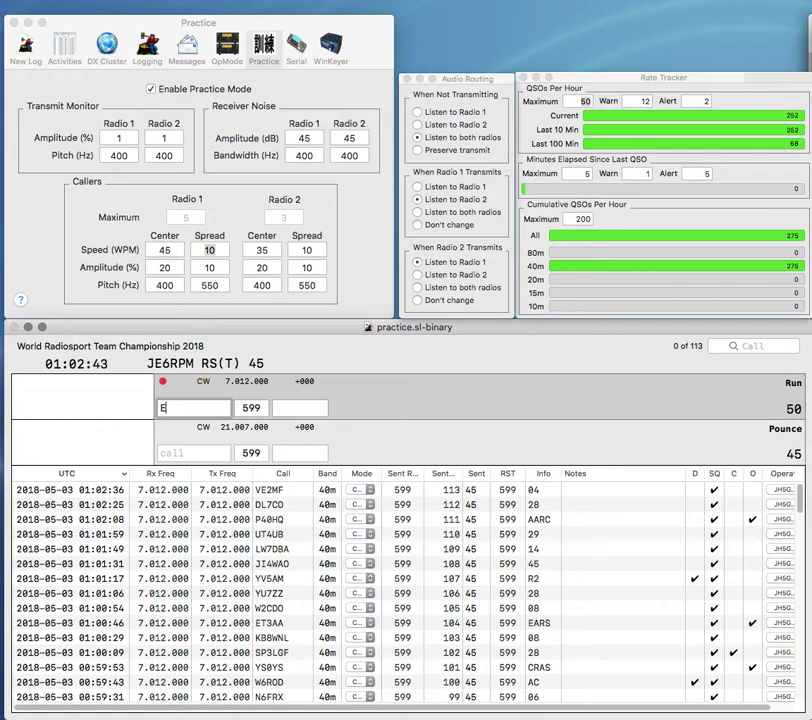
text(770D)
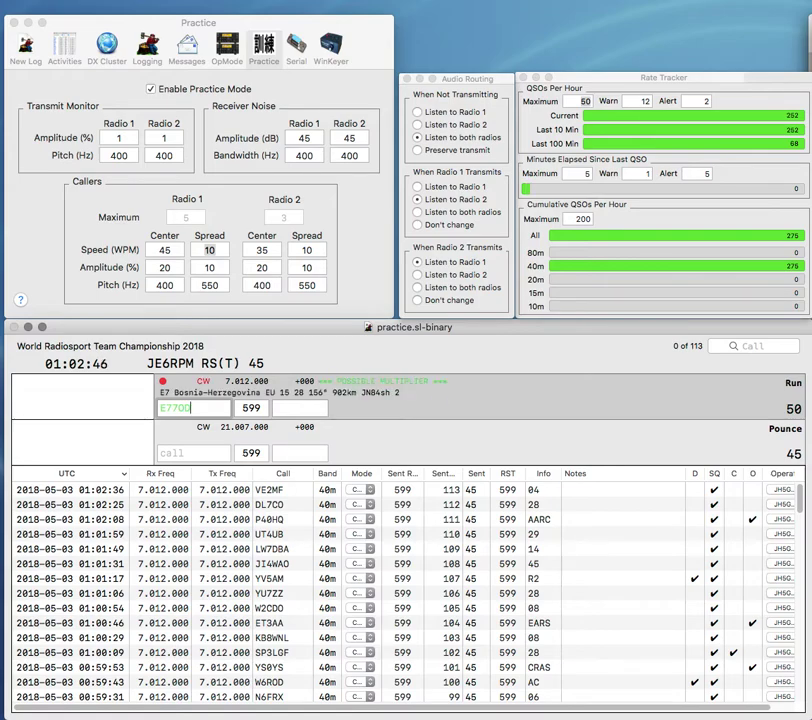
key(Left)
key(BackSpace)
text(O)
key(Return)
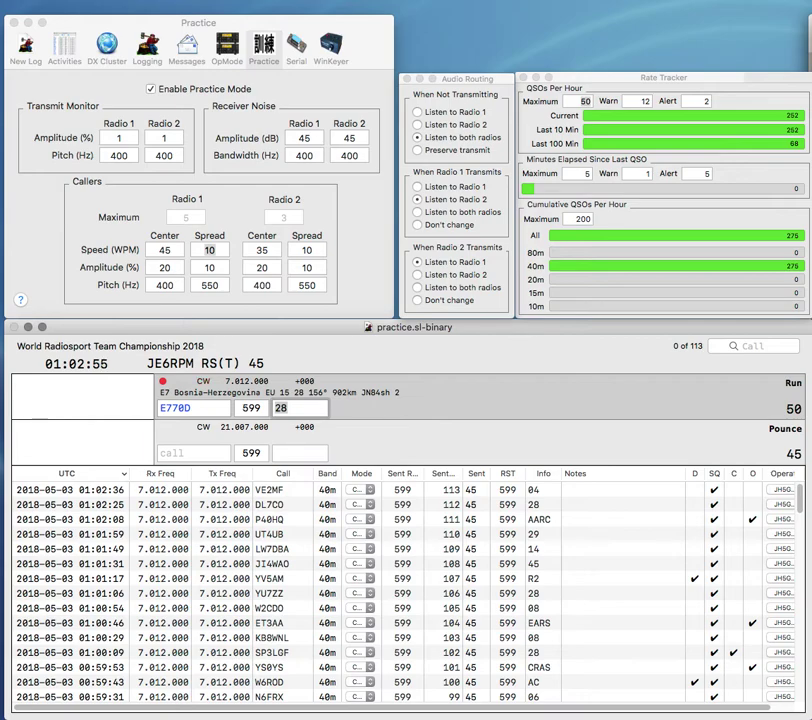
key(Return)
text(EA)
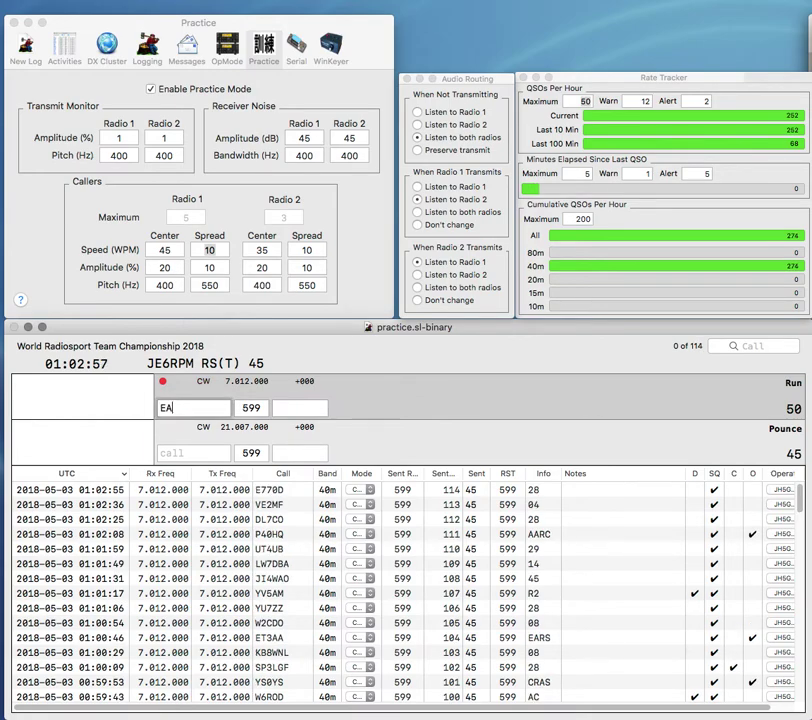
text(5HRM)
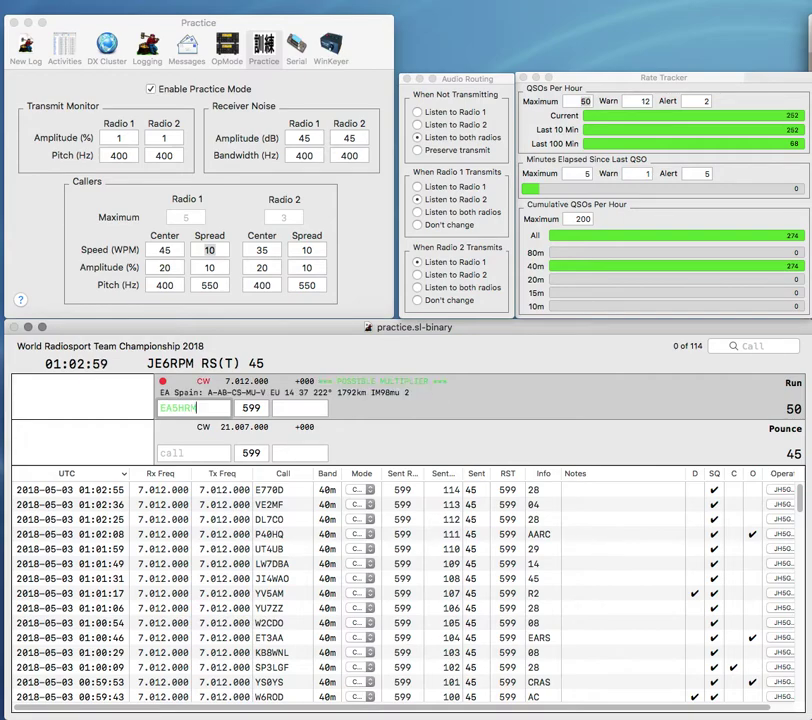
key(space)
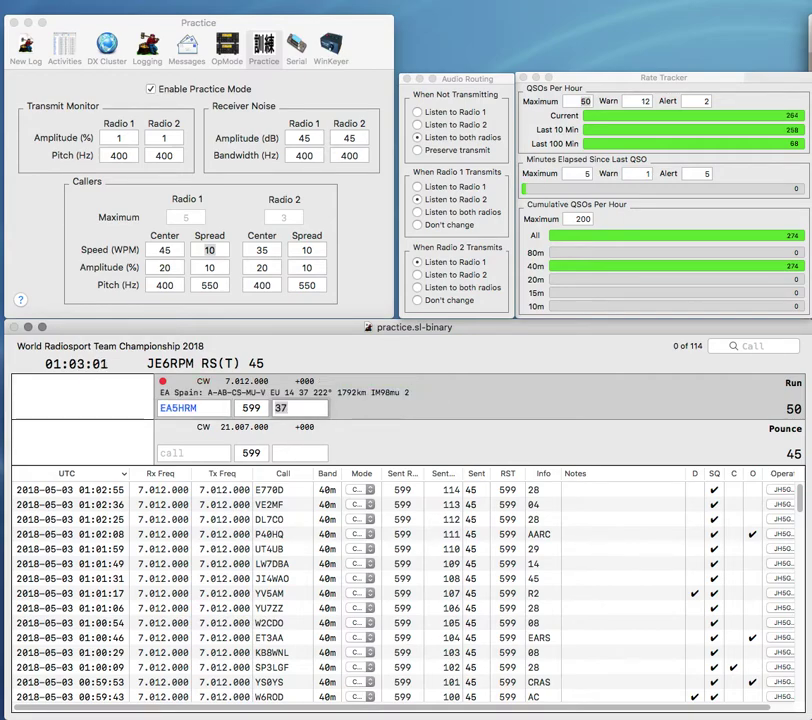
key(Return)
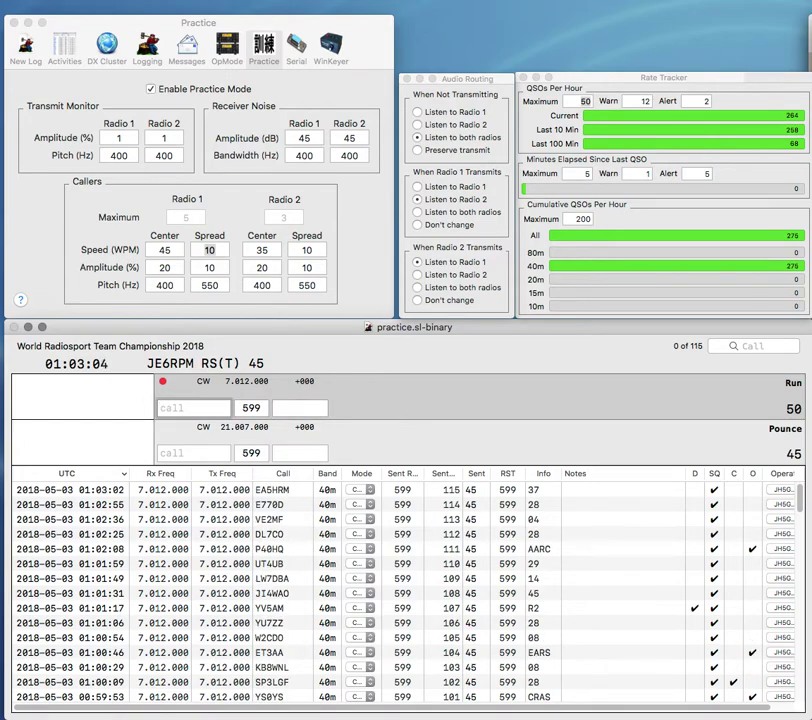
text(YB0AZ)
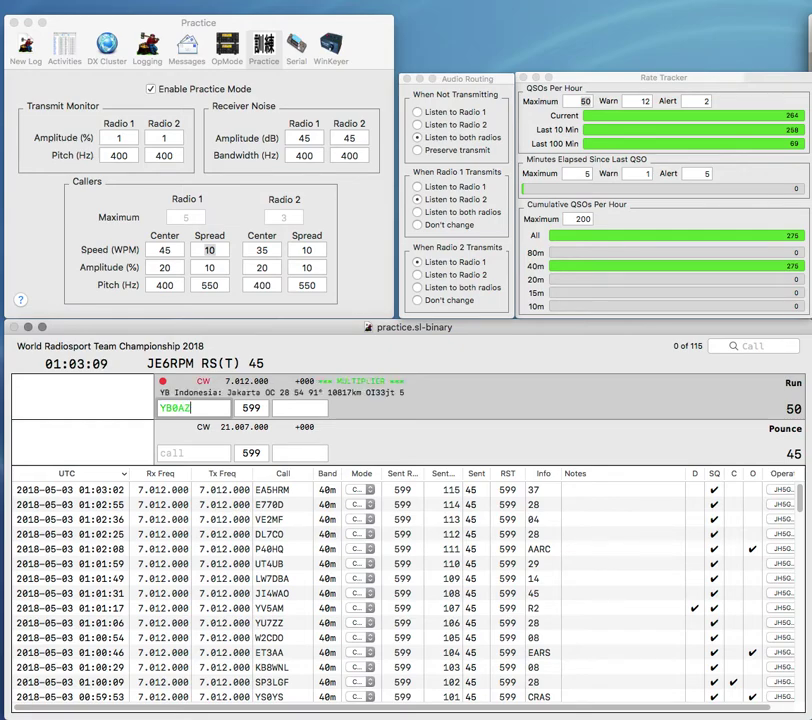
key(Tab)
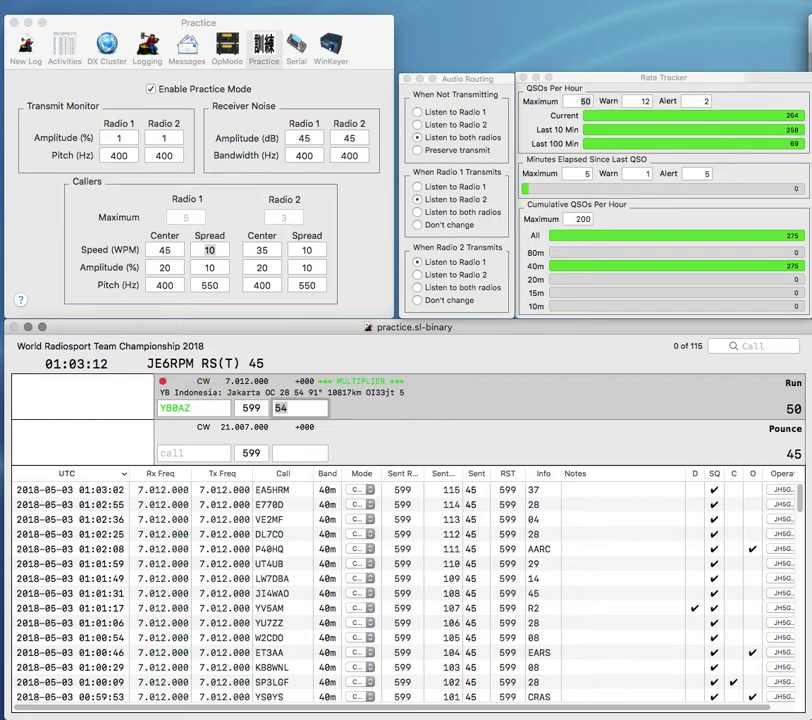
text(R2)
key(BackSpace)
text(3)
key(Return)
text(KZT)
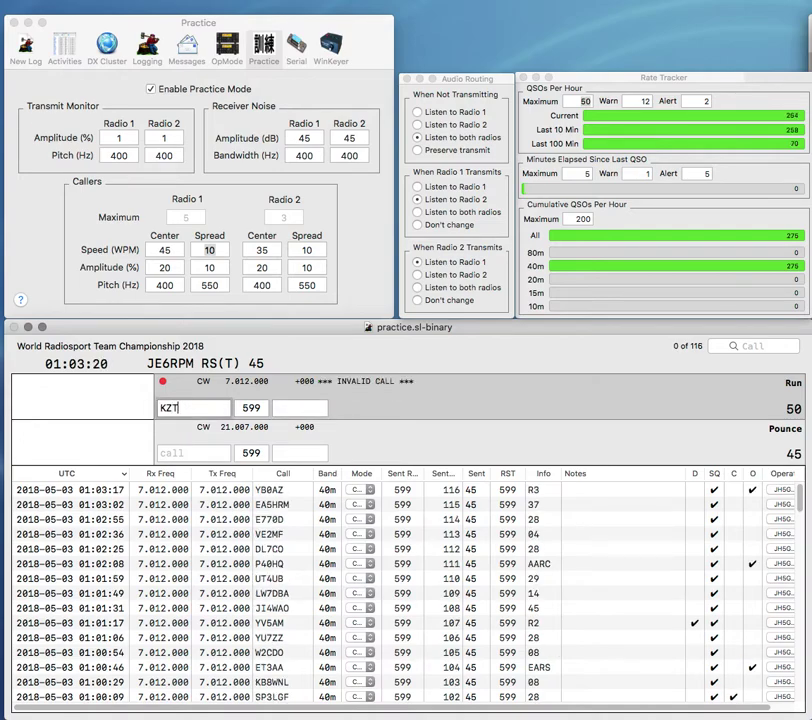
click(163, 407)
text(C2B)
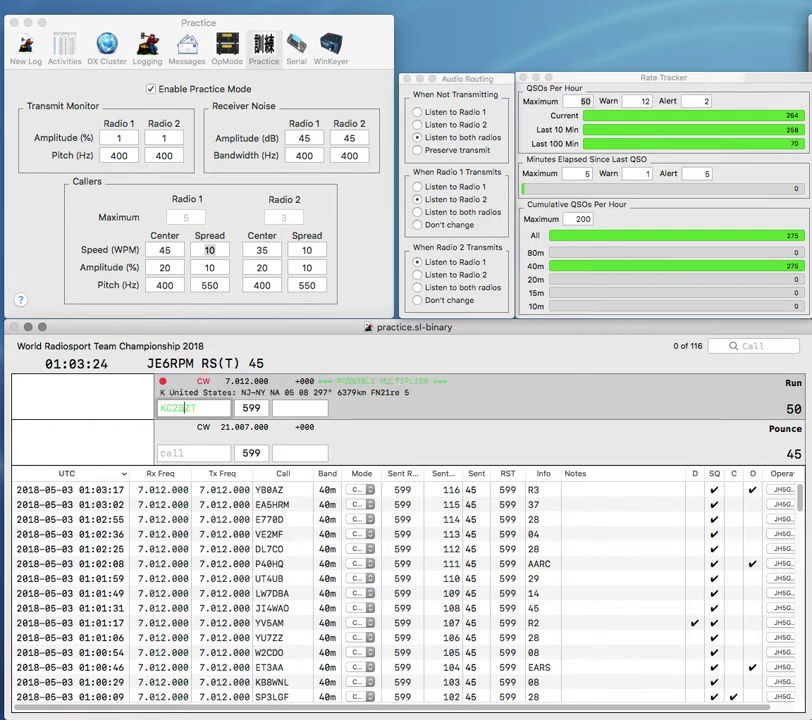
key(Tab)
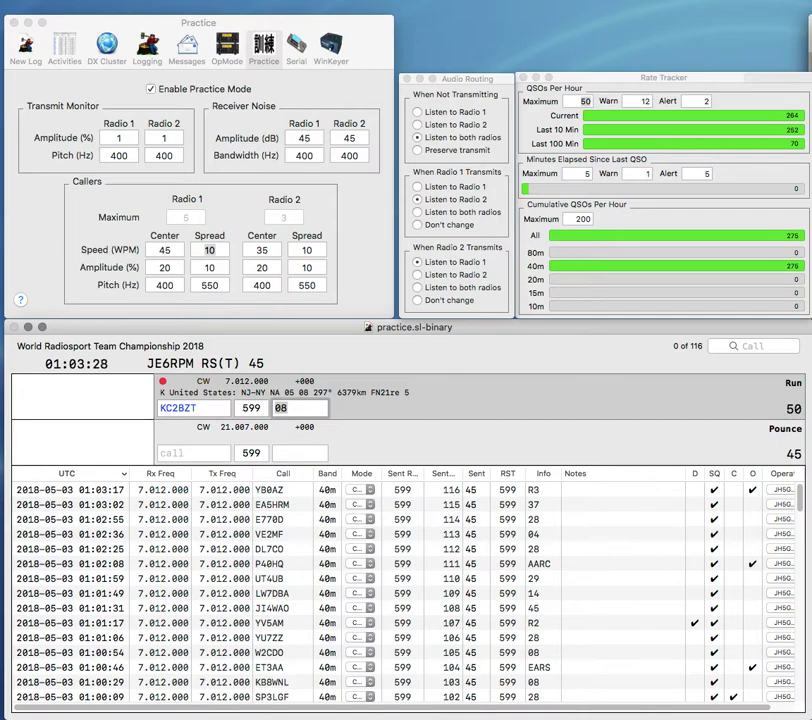
click(193, 408)
key(BackSpace)
text(D)
key(Tab)
key(Return)
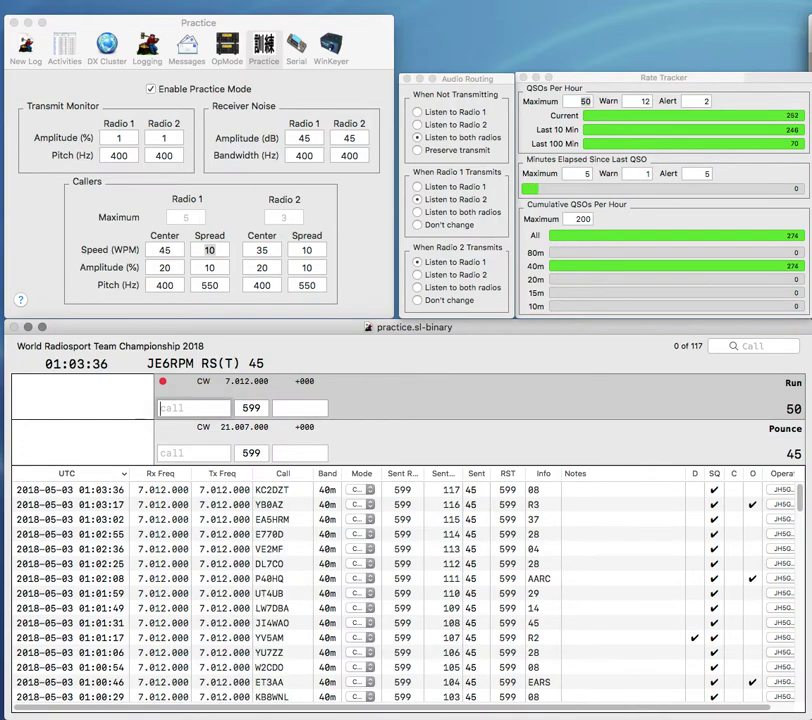
text(AZ)
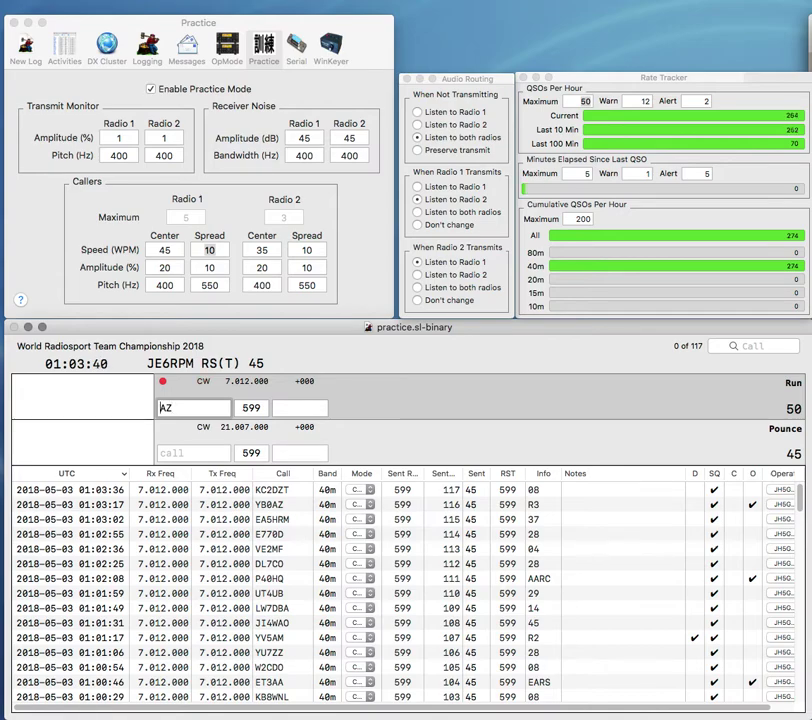
text(ZL2)
key(space)
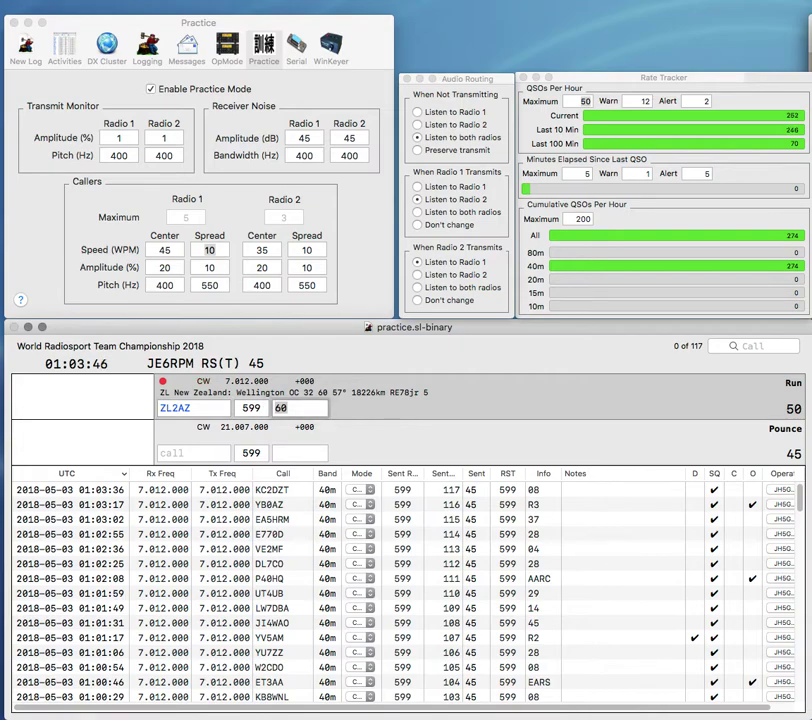
text(R3)
key(Return)
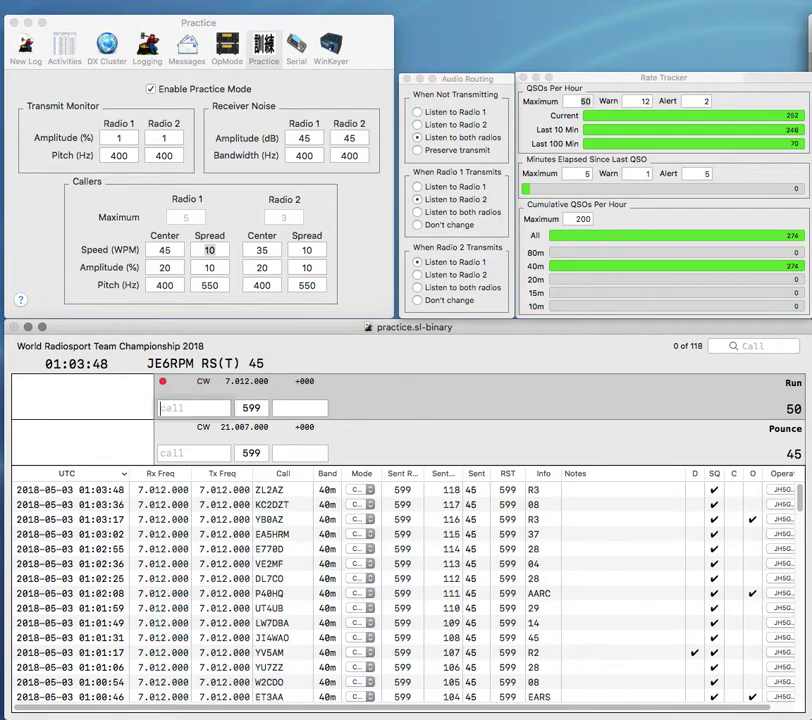
text(K)
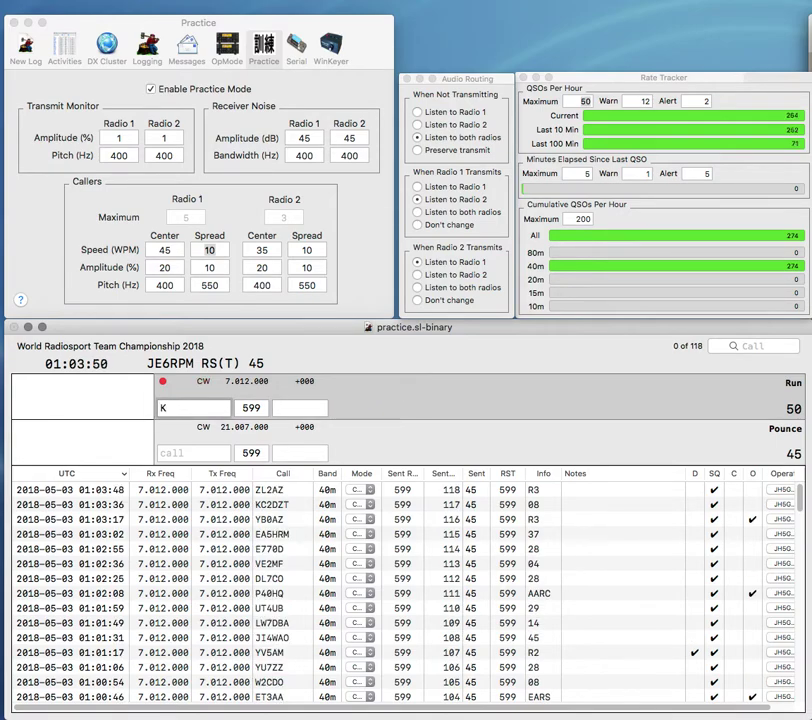
text(C)
key(BackSpace)
text(C5MO)
key(Return)
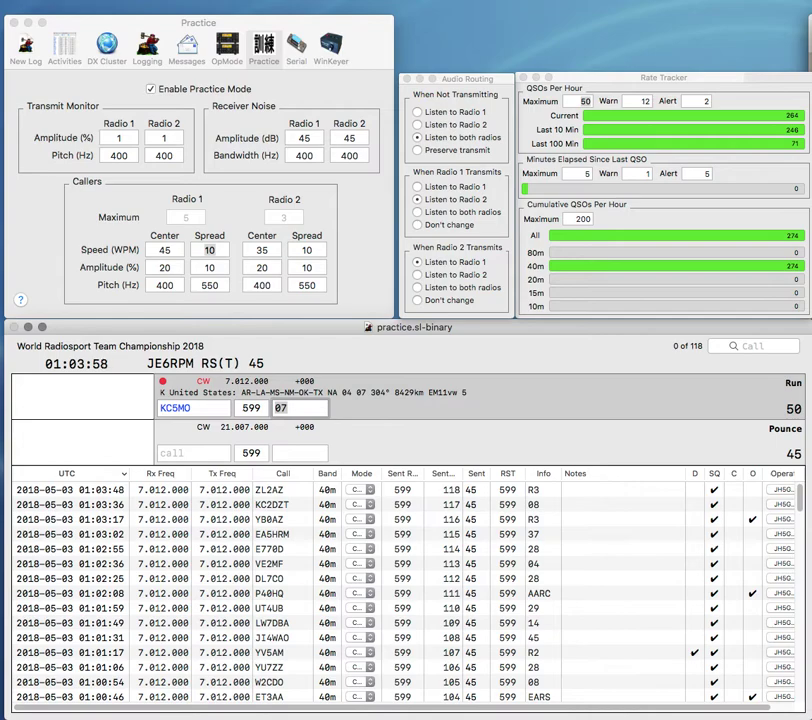
key(Return)
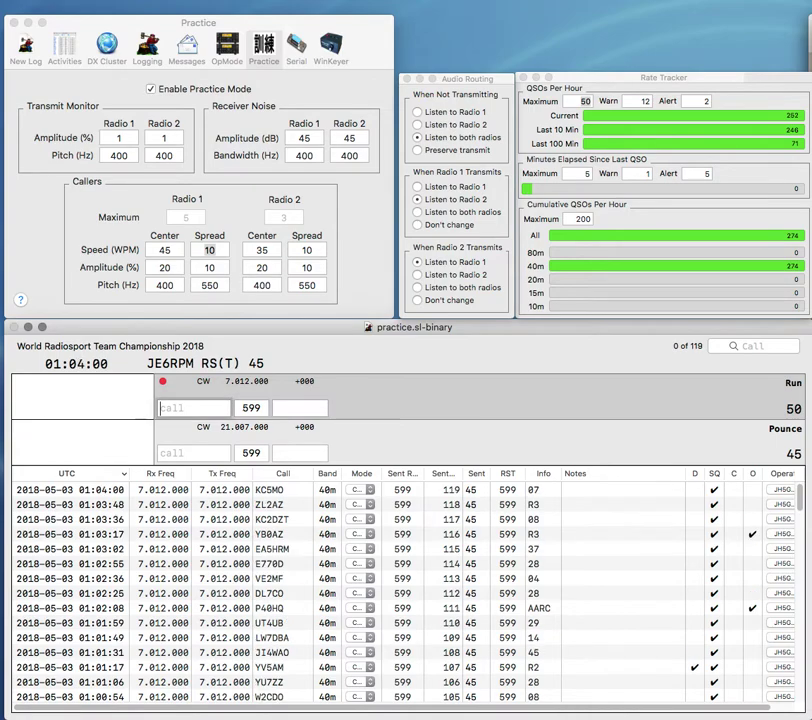
- Enter the Moldovan headquarters station ER7HQ on the Run radio and log the contact with exchange ARM
text(ER7HQ)
key(space)
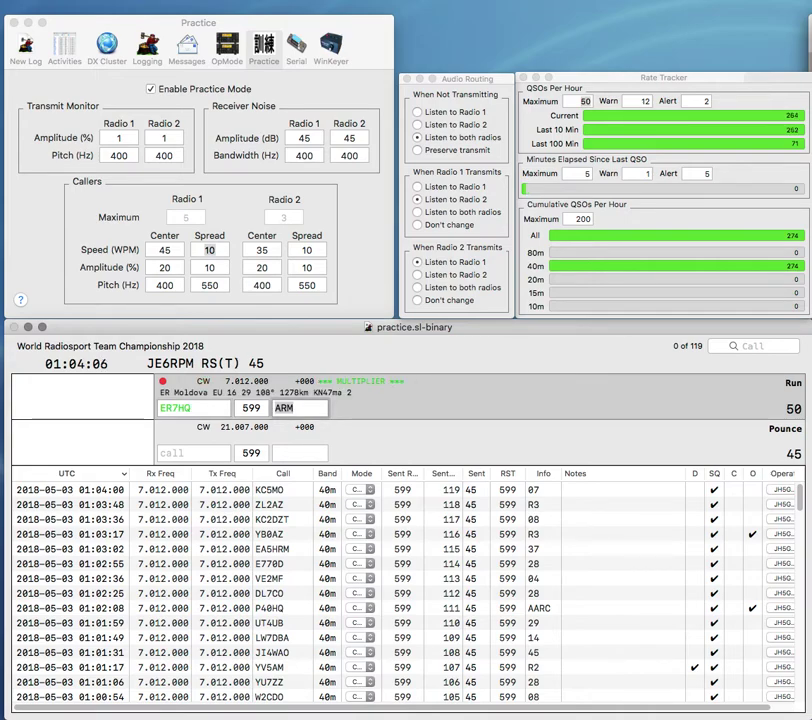
key(Return)
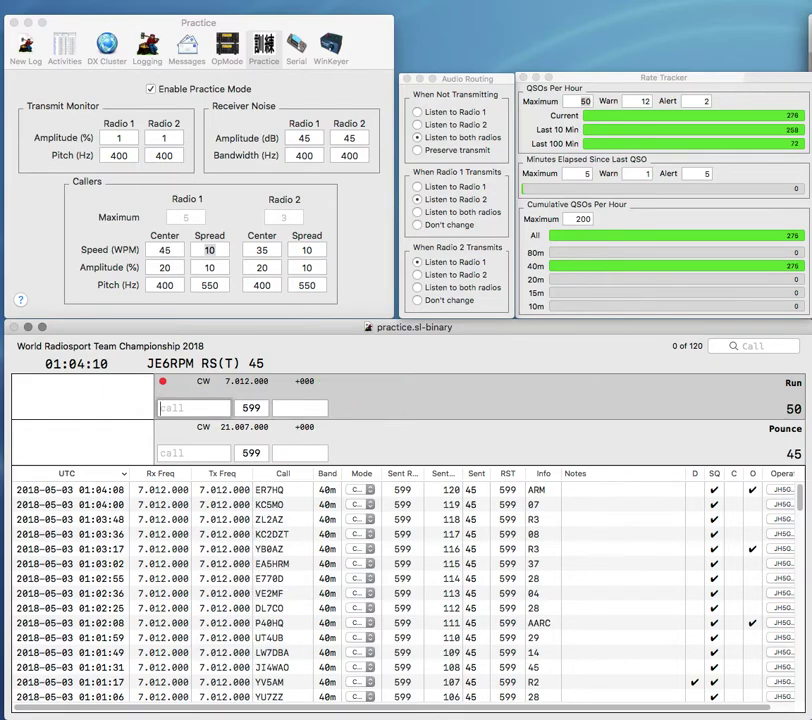
- Enter the Curacao caller PJ2P on the Run radio and log the contact with exchange 11
text(W)
key(BackSpace)
text(PJ2P)
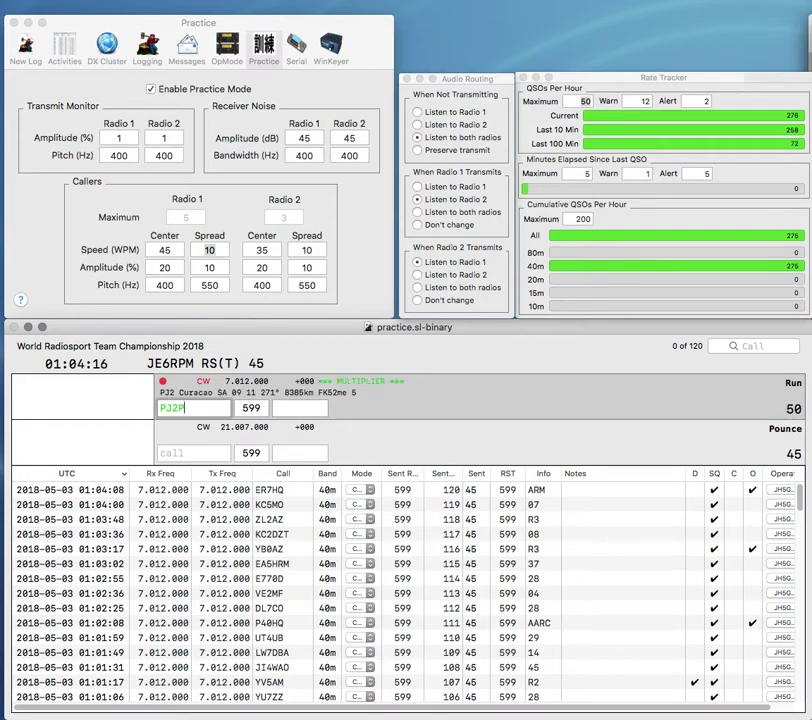
key(Tab)
text(11)
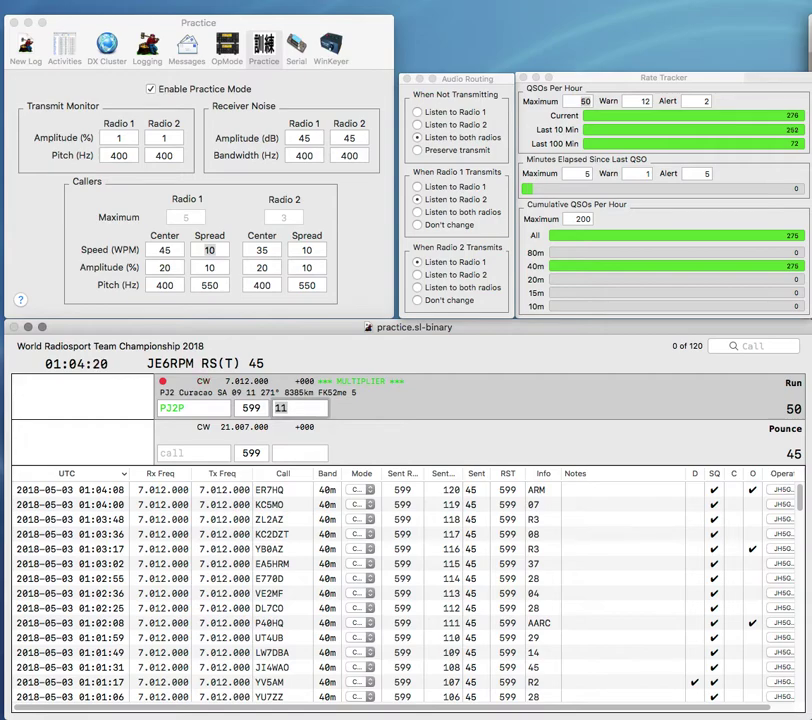
key(Return)
- Enter the Dutch caller on the Run radio, correct the copy to PI4YLC, and log the contact with exchange 27
text(PE)
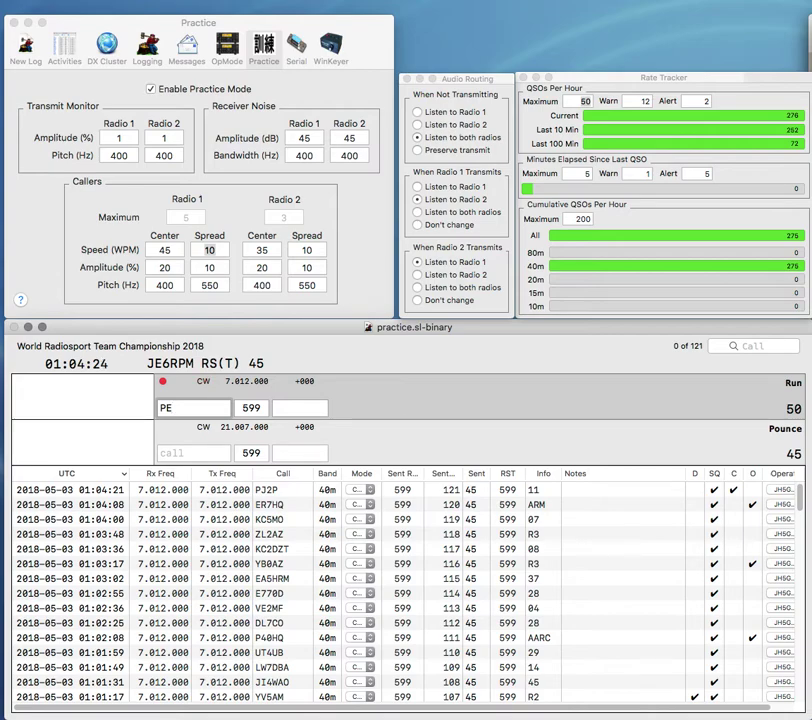
key(BackSpace)
key(BackSpace)
text(PI4YL)
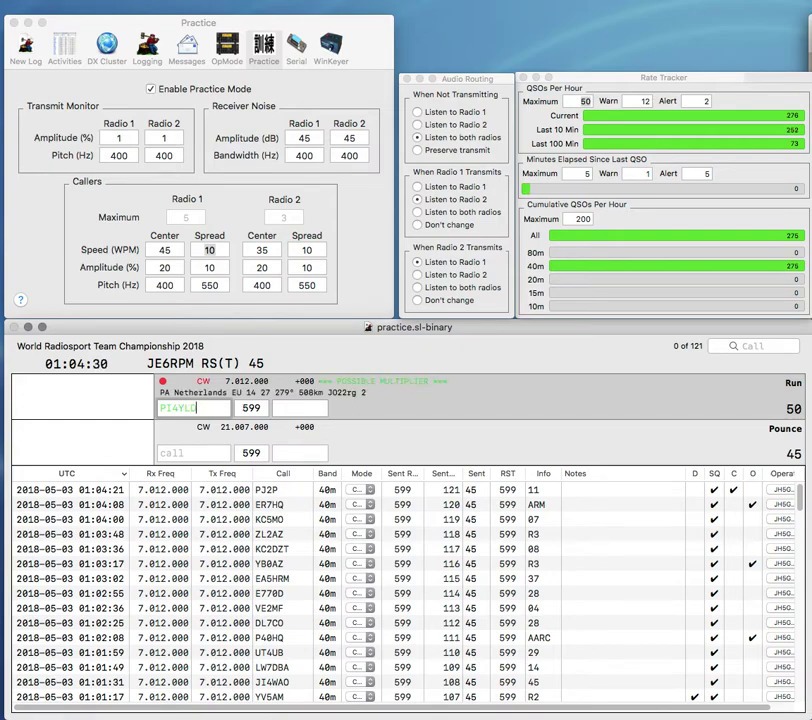
text(C)
key(Tab)
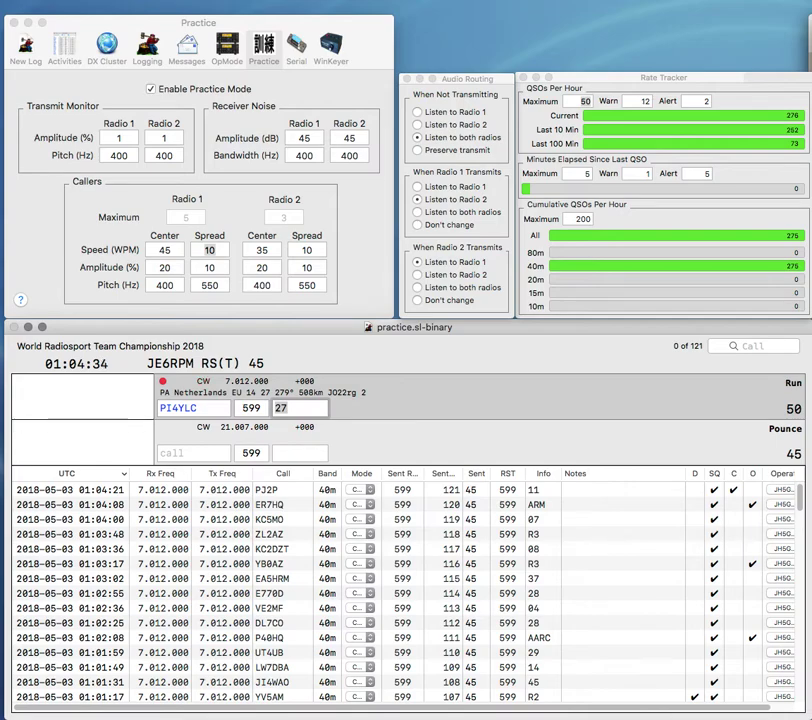
key(Return)
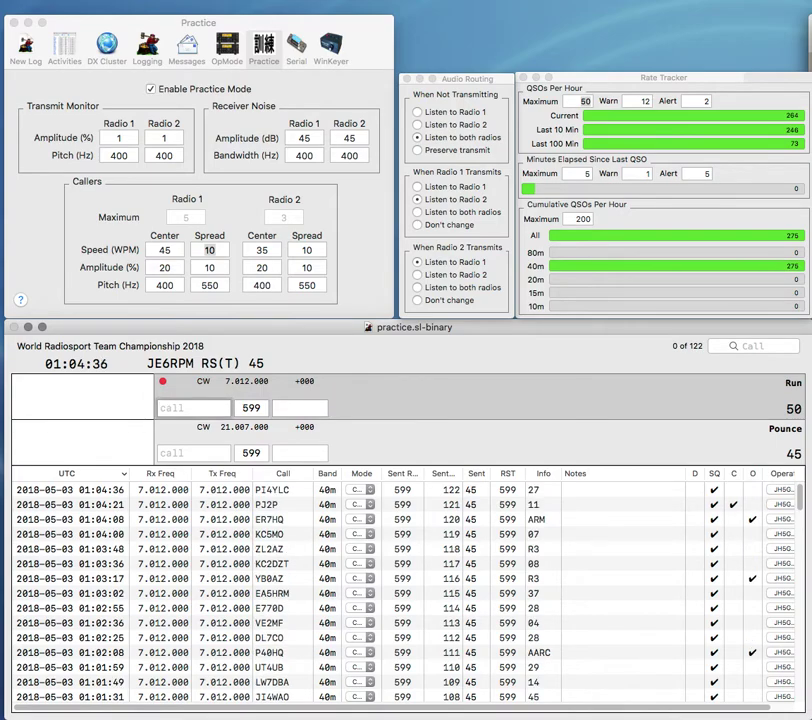
text(KM4JN)
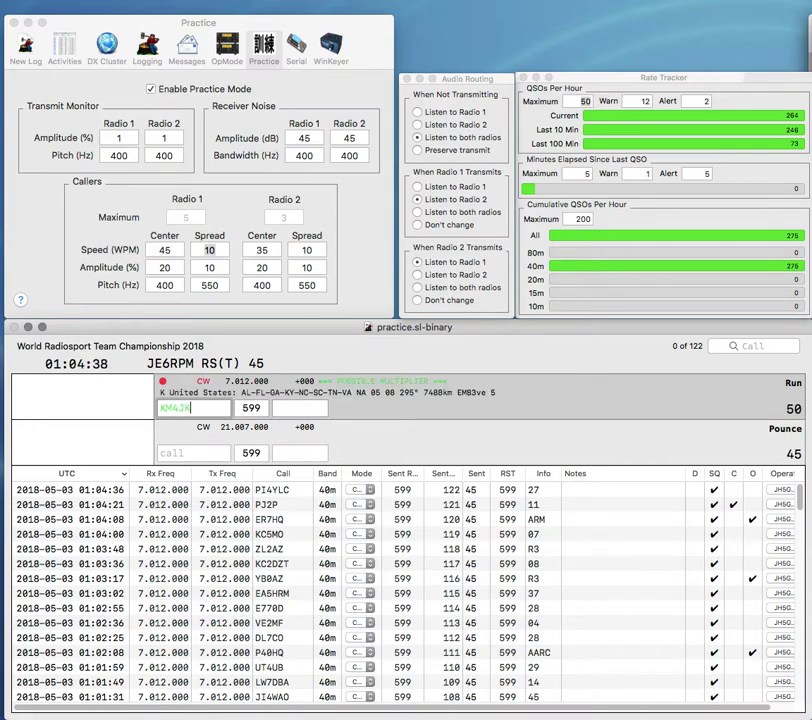
key(BackSpace)
text(KV)
key(space)
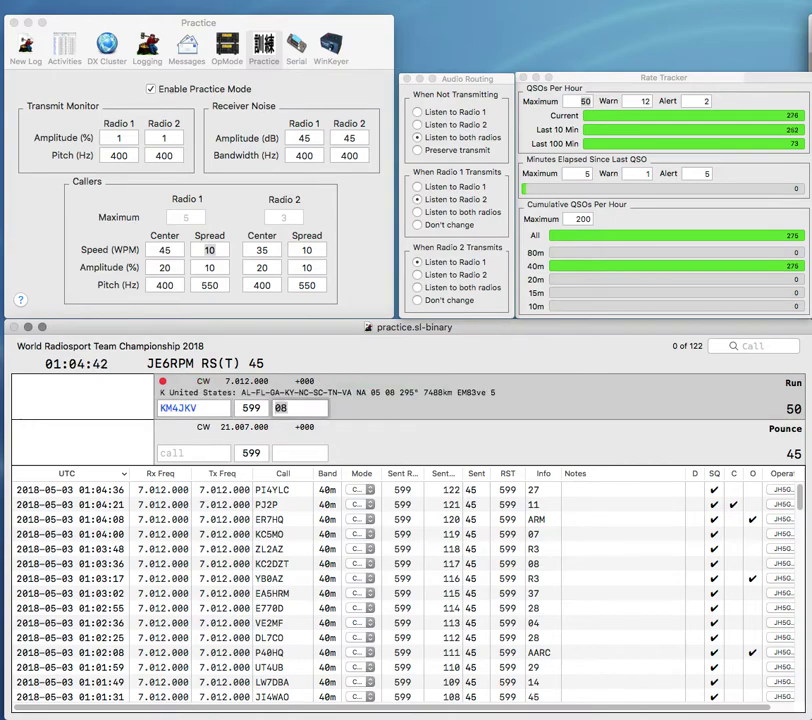
click(172, 408)
key(Delete)
text(P)
key(Tab)
key(Return)
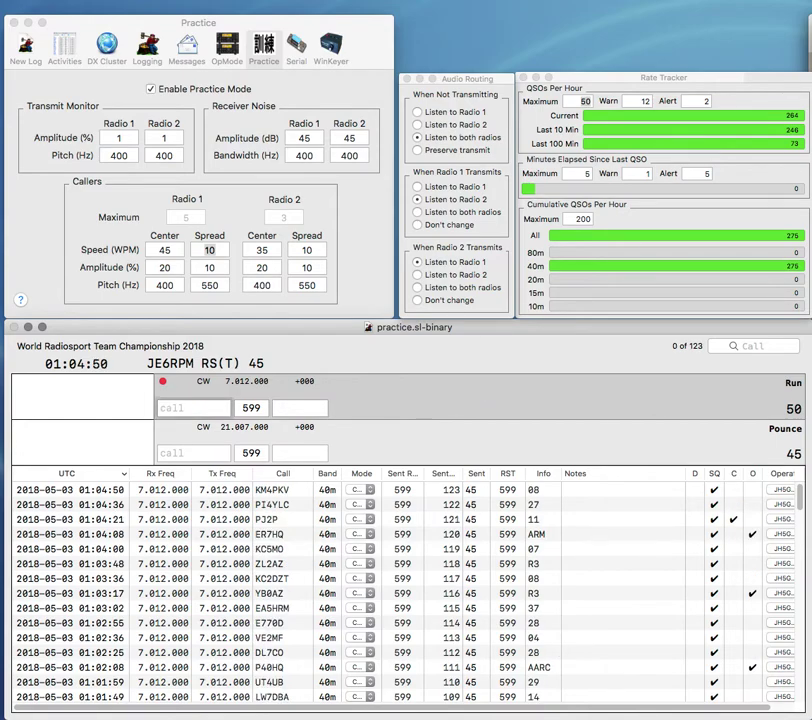
text(DL4FN)
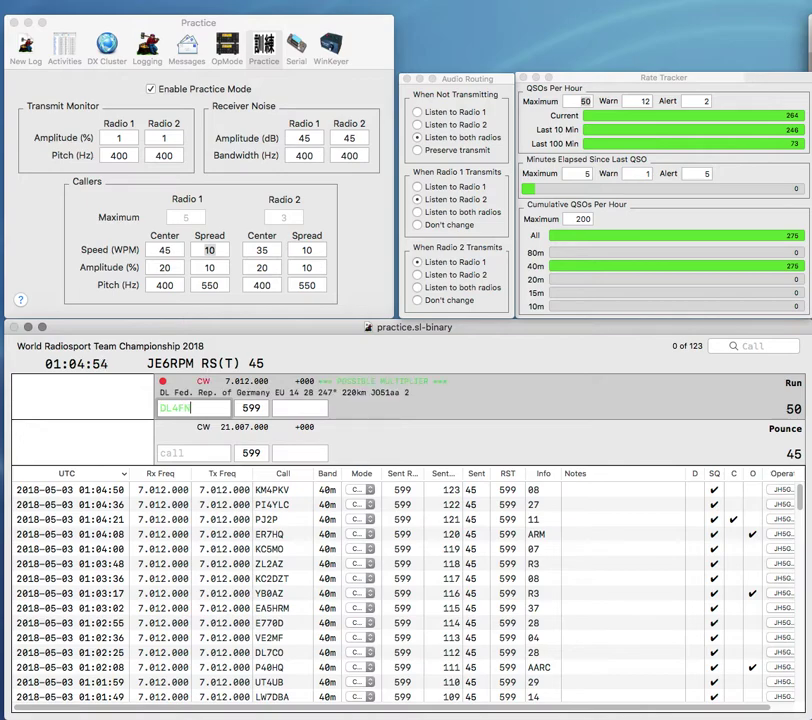
key(space)
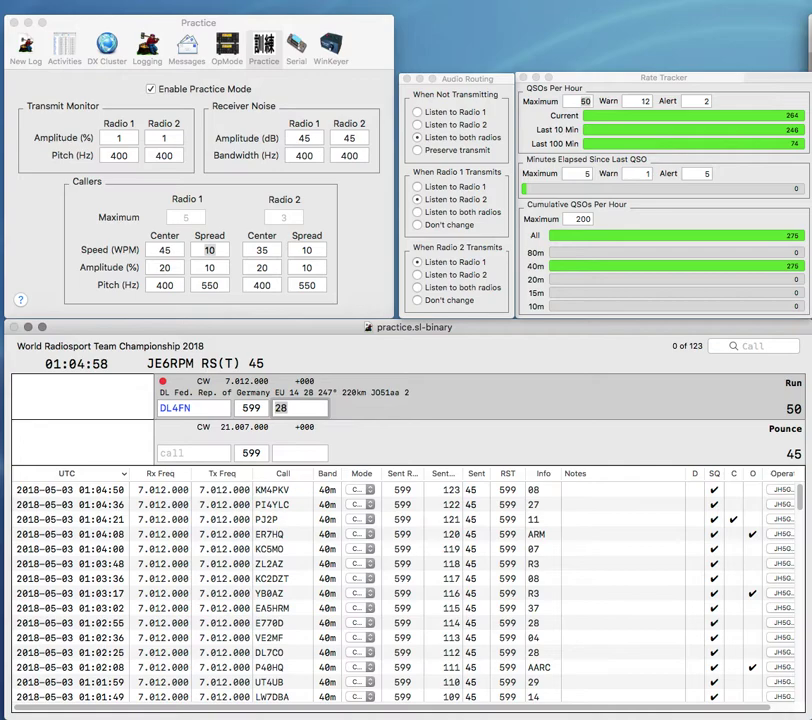
key(Return)
text(KO4FV)
key(space)
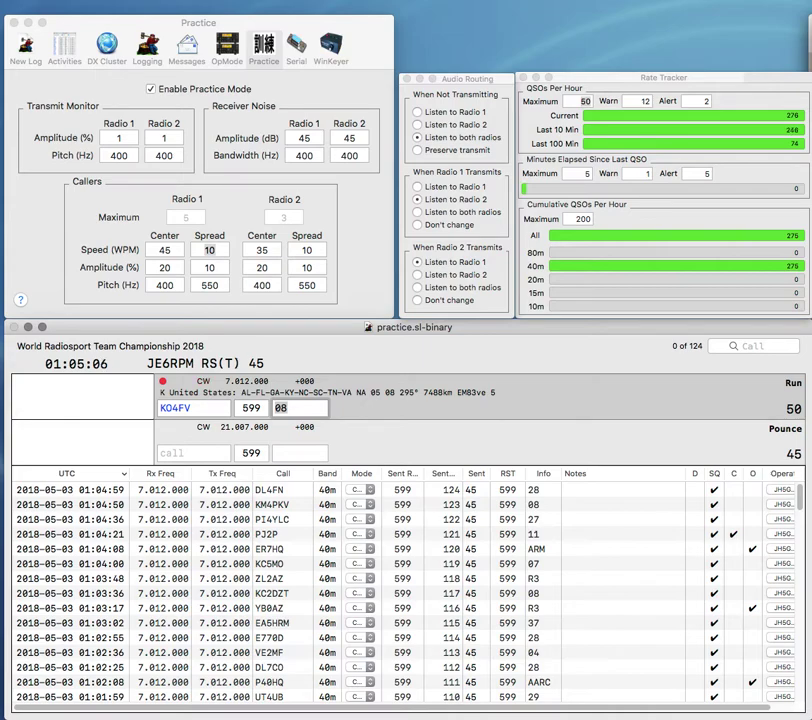
key(Return)
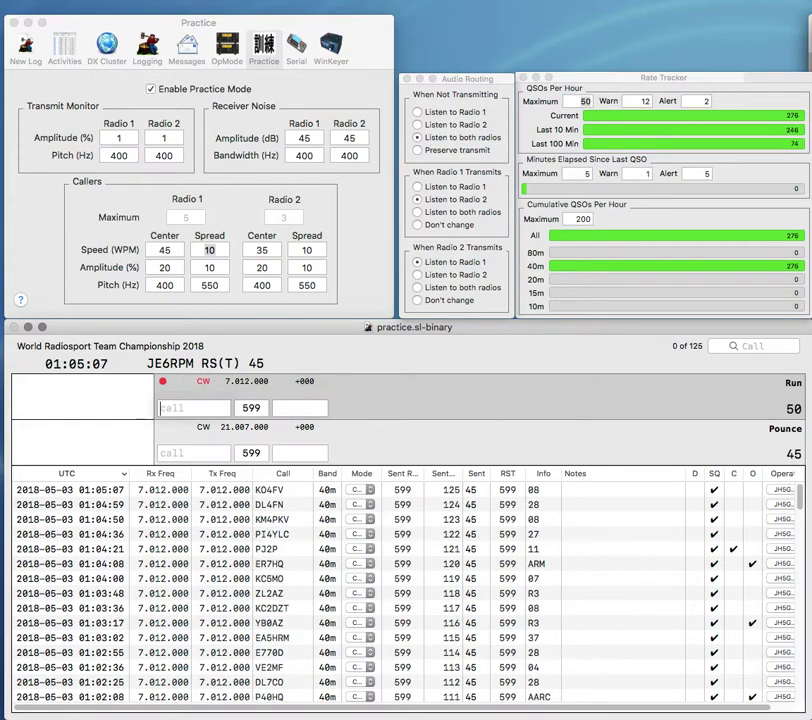
- Turn off practice mode to end the simulated contest run, and leave the logging program
click(151, 90)
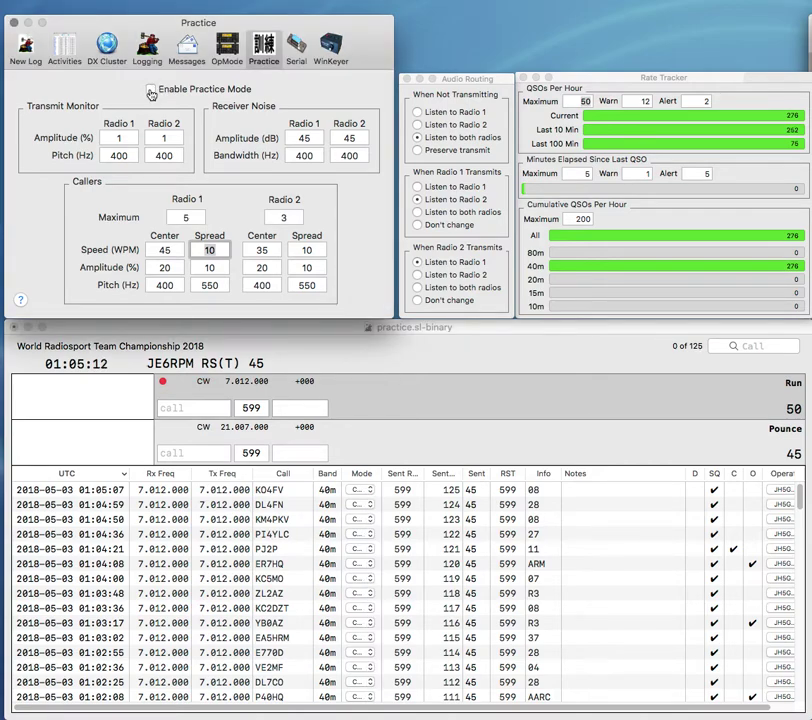
click(312, 2)
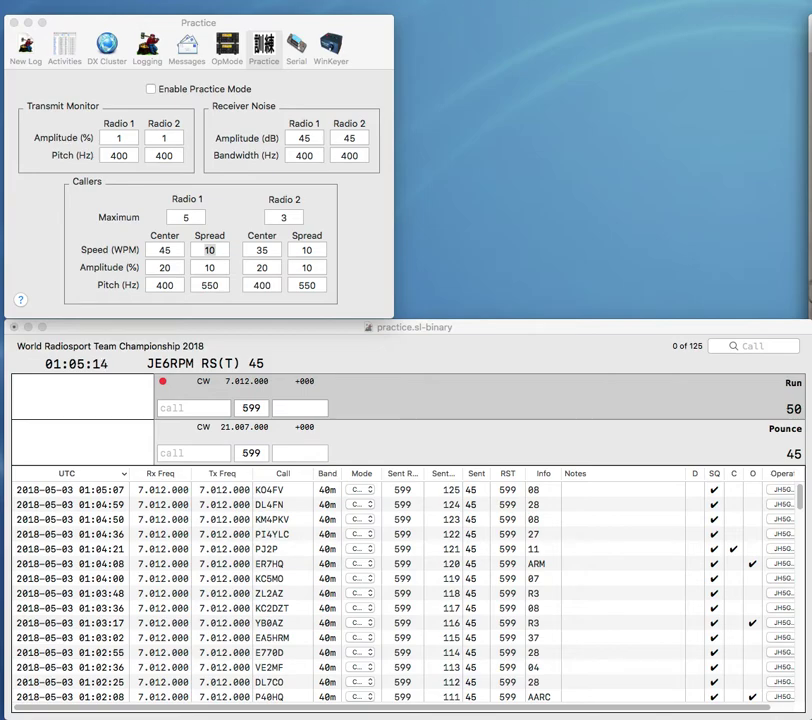